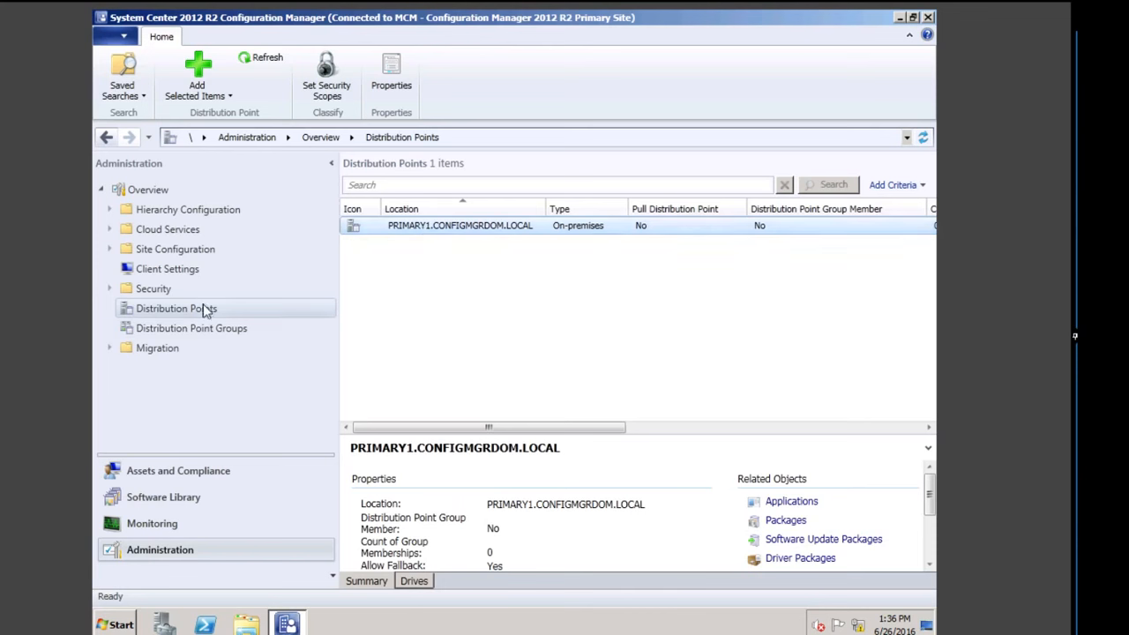
Step: Review the Distribution point role under Servers and Site System Roles and the existing server in the Distribution Points list
{"action": "left_click", "coordinate": [109, 249]}
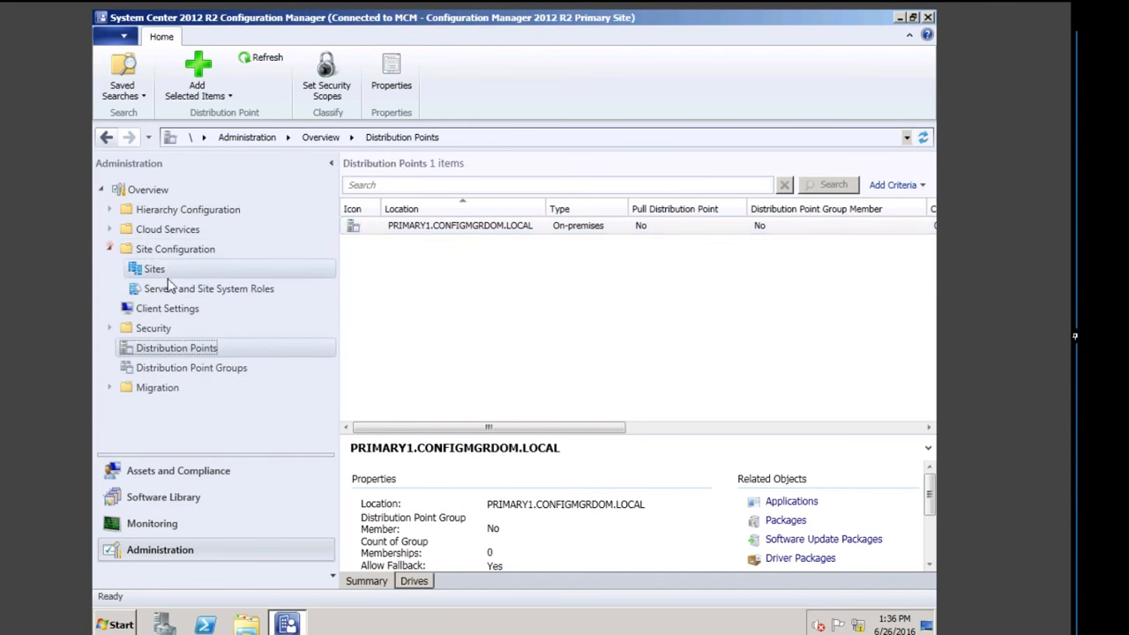
{"action": "left_click", "coordinate": [155, 289]}
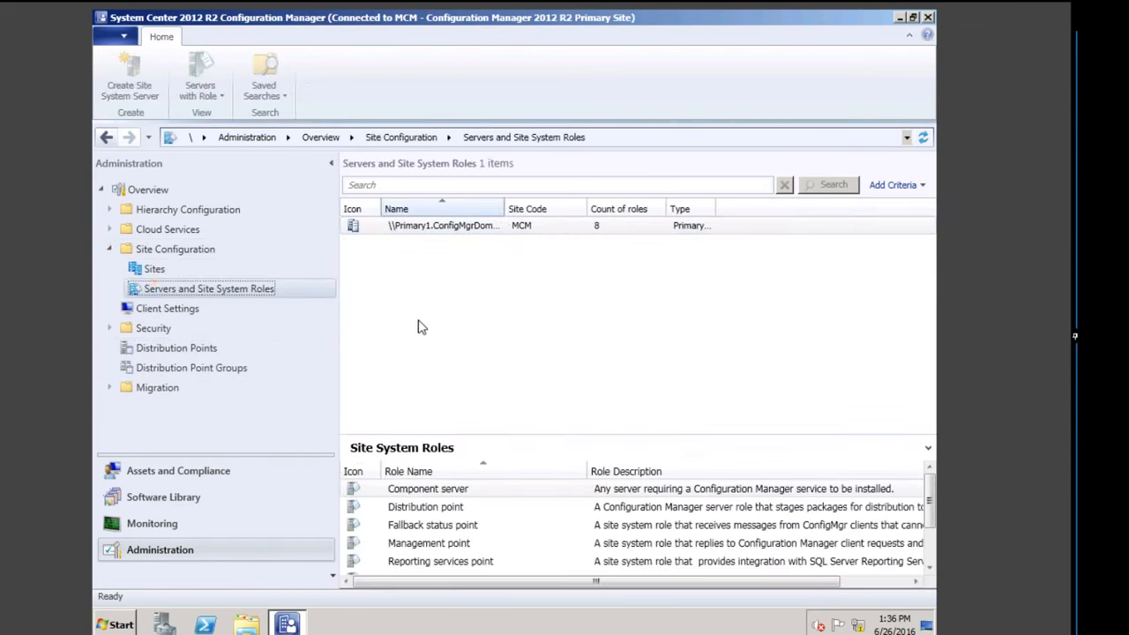
{"action": "left_click", "coordinate": [425, 509]}
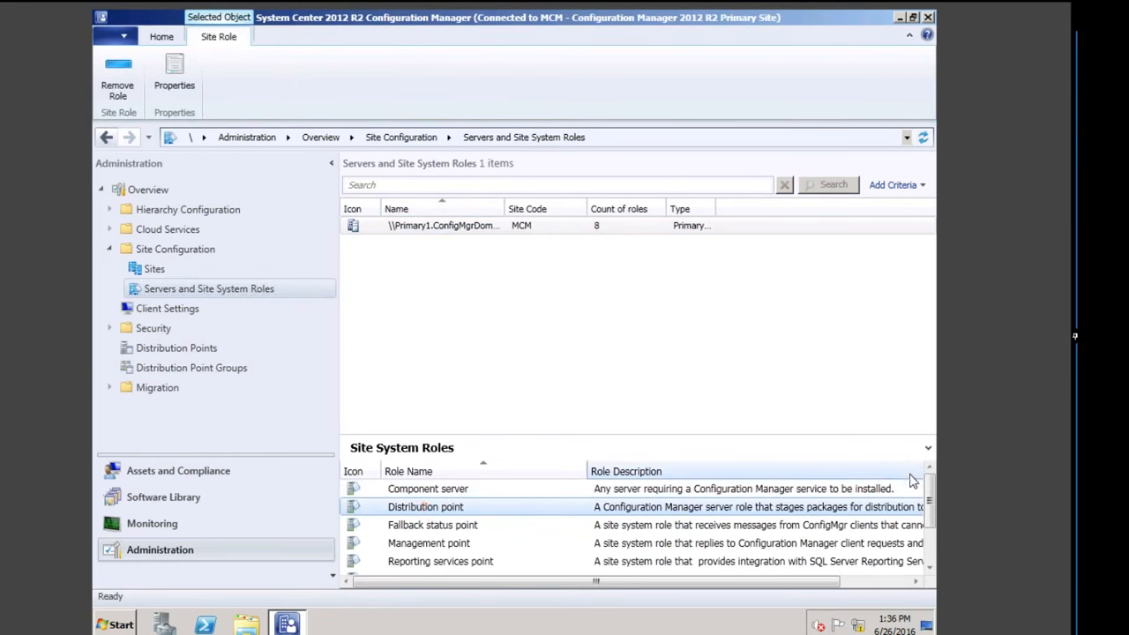
{"action": "left_click", "coordinate": [188, 349]}
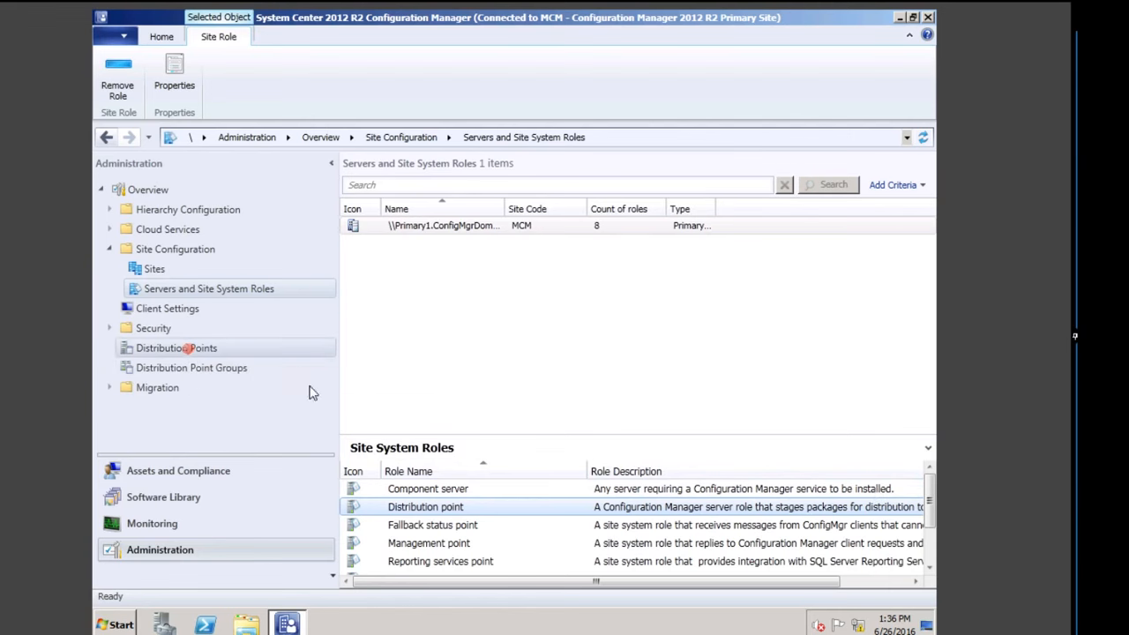
{"action": "left_click", "coordinate": [496, 231]}
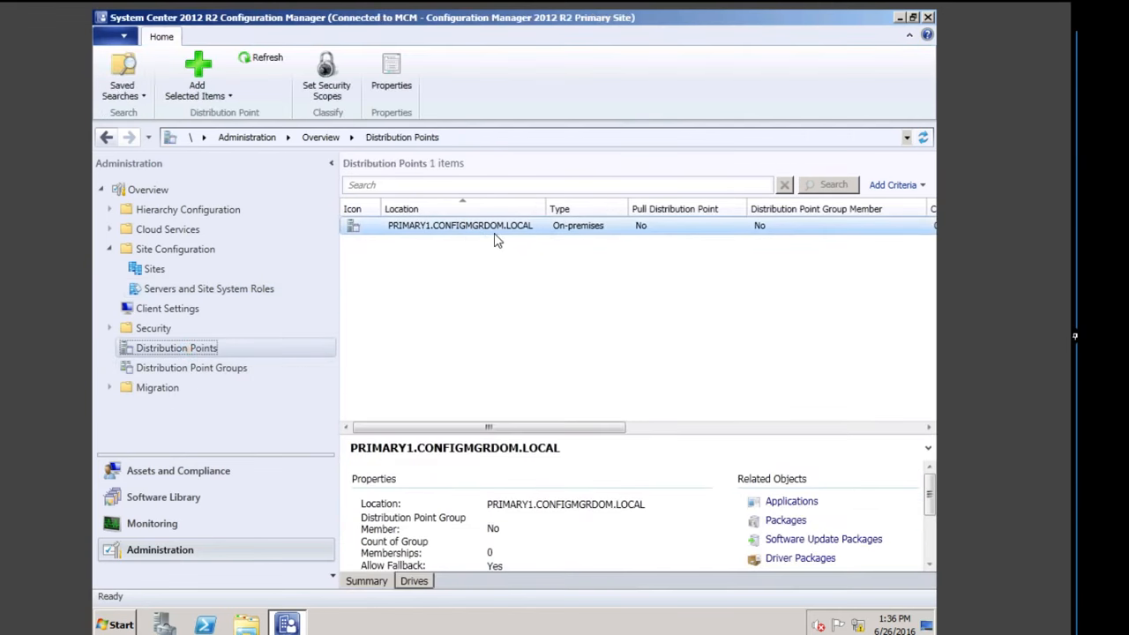
Step: Create a distribution point group named for the EMEA DPs with PRIMARY1.CONFIGMGRDOM.LOCAL as its member
{"action": "left_click", "coordinate": [209, 366]}
{"action": "left_click", "coordinate": [124, 77]}
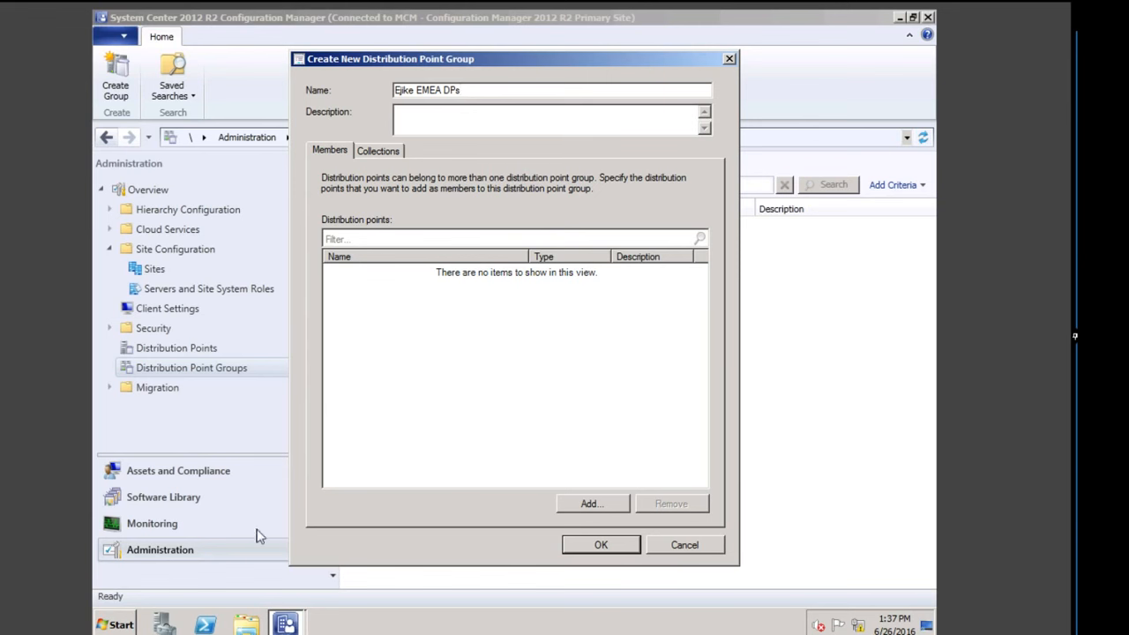
{"action": "left_click", "coordinate": [604, 509]}
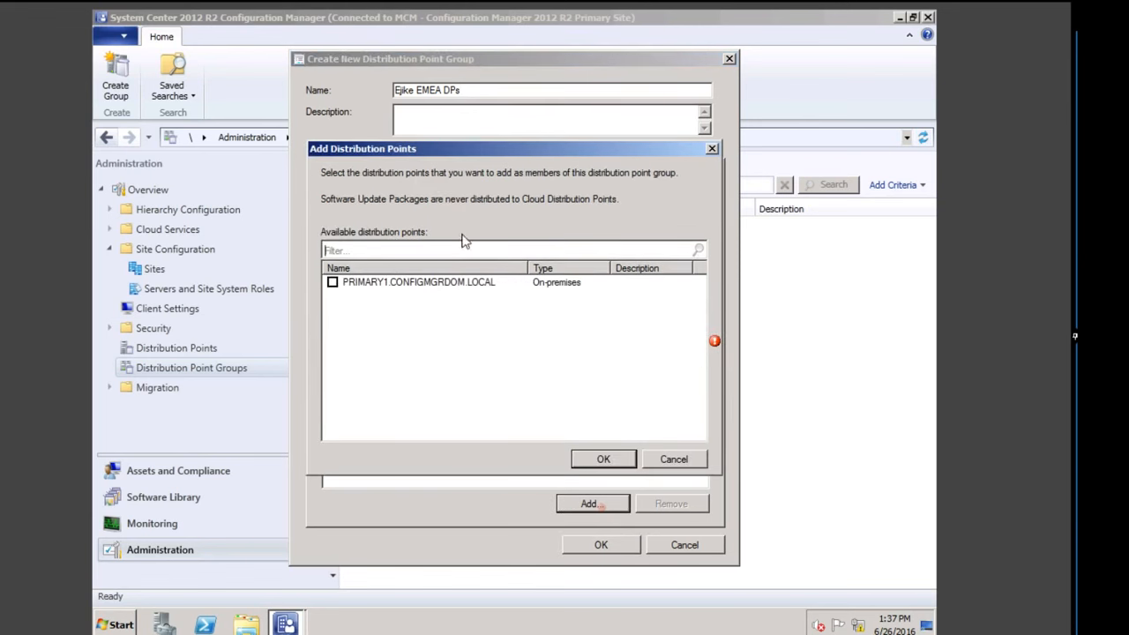
{"action": "left_click", "coordinate": [332, 282]}
{"action": "left_click", "coordinate": [603, 460]}
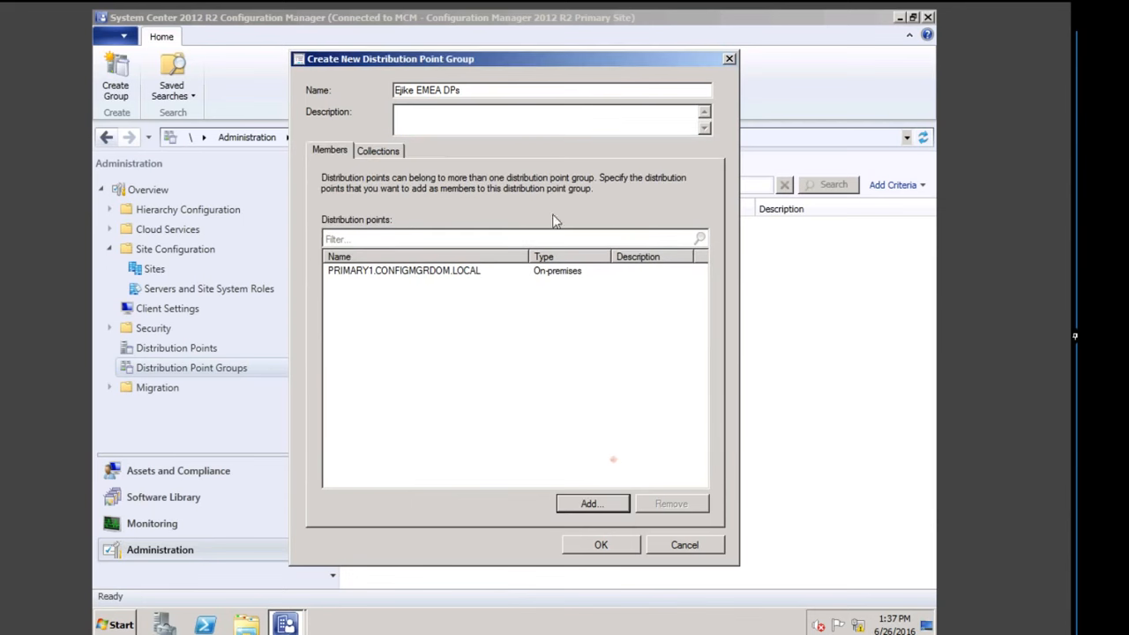
{"action": "left_click", "coordinate": [600, 547]}
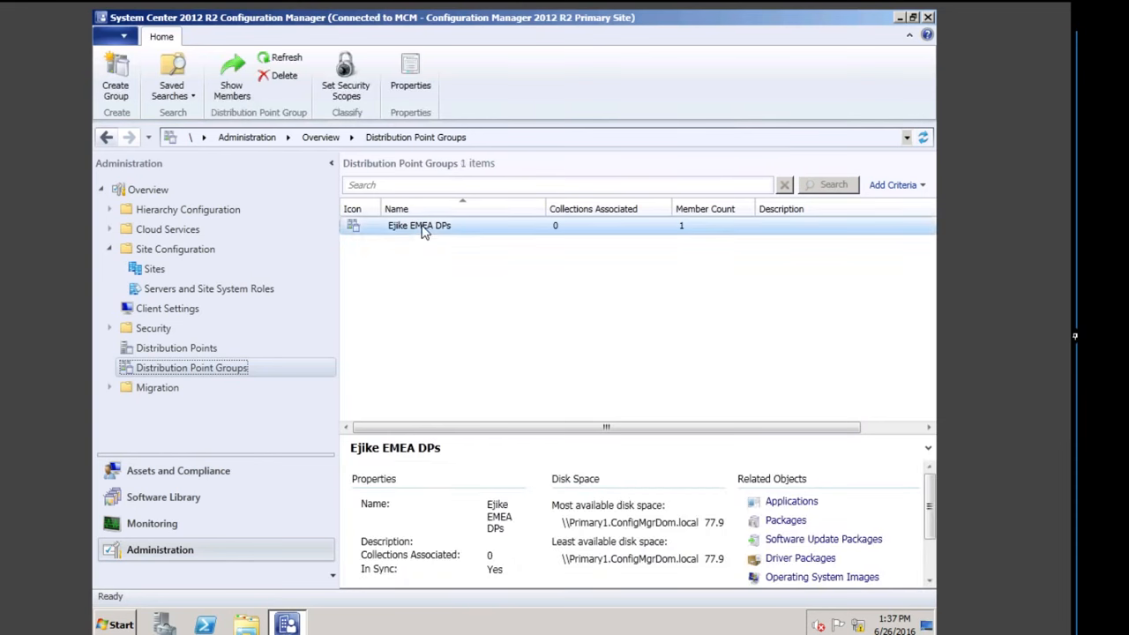
Step: Show the members of the EMEA DPs group and view the drive information of PRIMARY1.CONFIGMGRDOM.LOCAL
{"action": "left_click", "coordinate": [206, 369]}
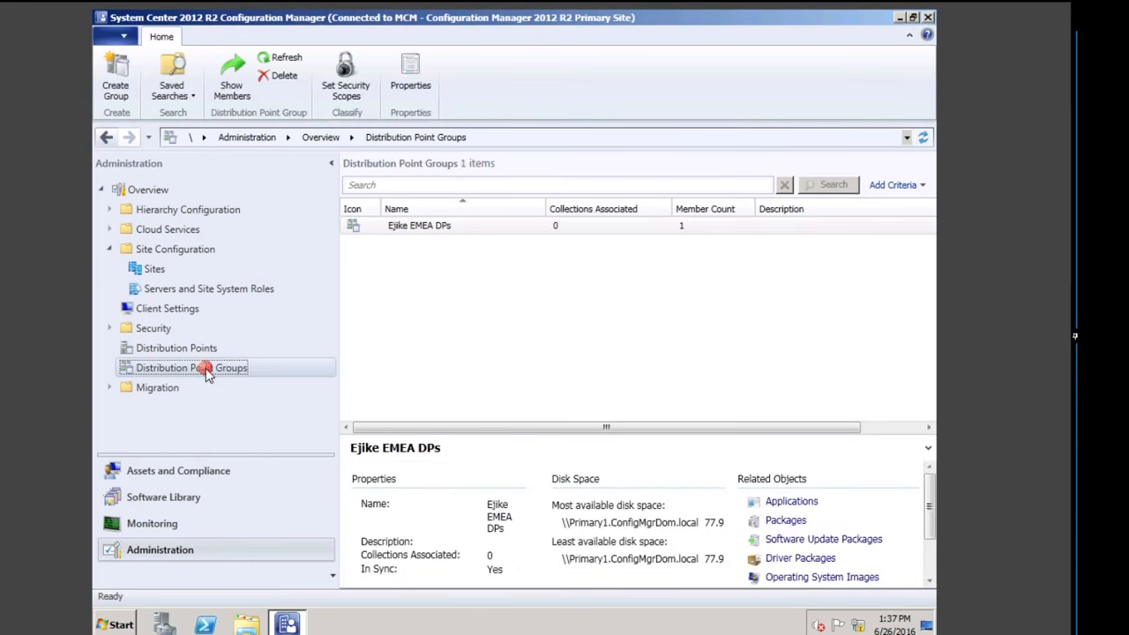
{"action": "left_click", "coordinate": [429, 226]}
{"action": "left_click", "coordinate": [233, 80]}
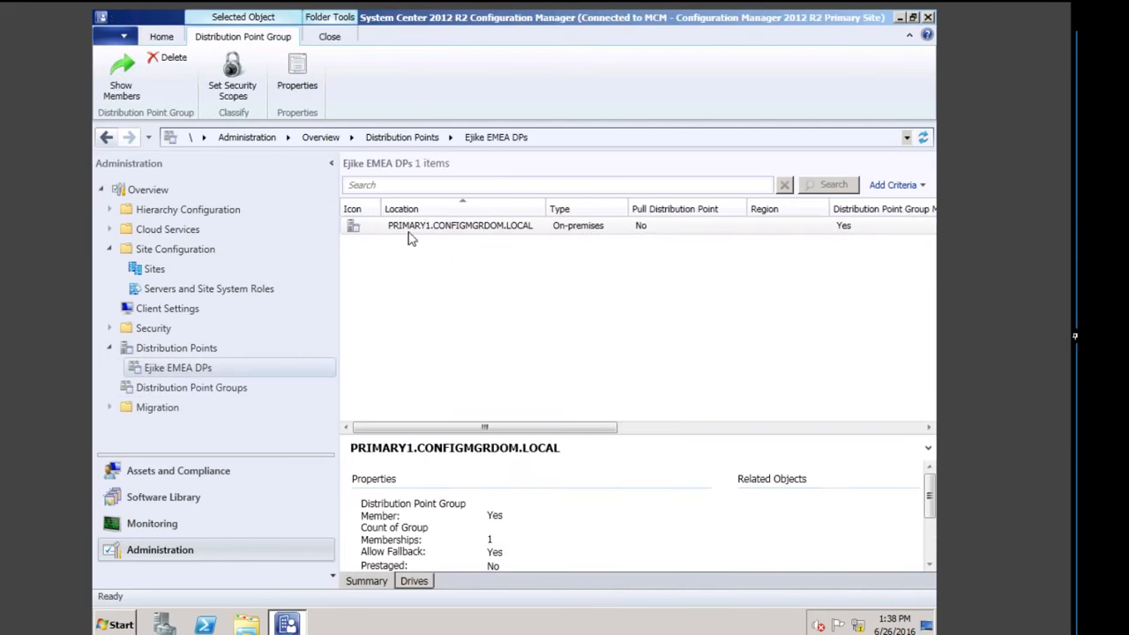
{"action": "left_click", "coordinate": [488, 232]}
{"action": "left_click", "coordinate": [418, 582]}
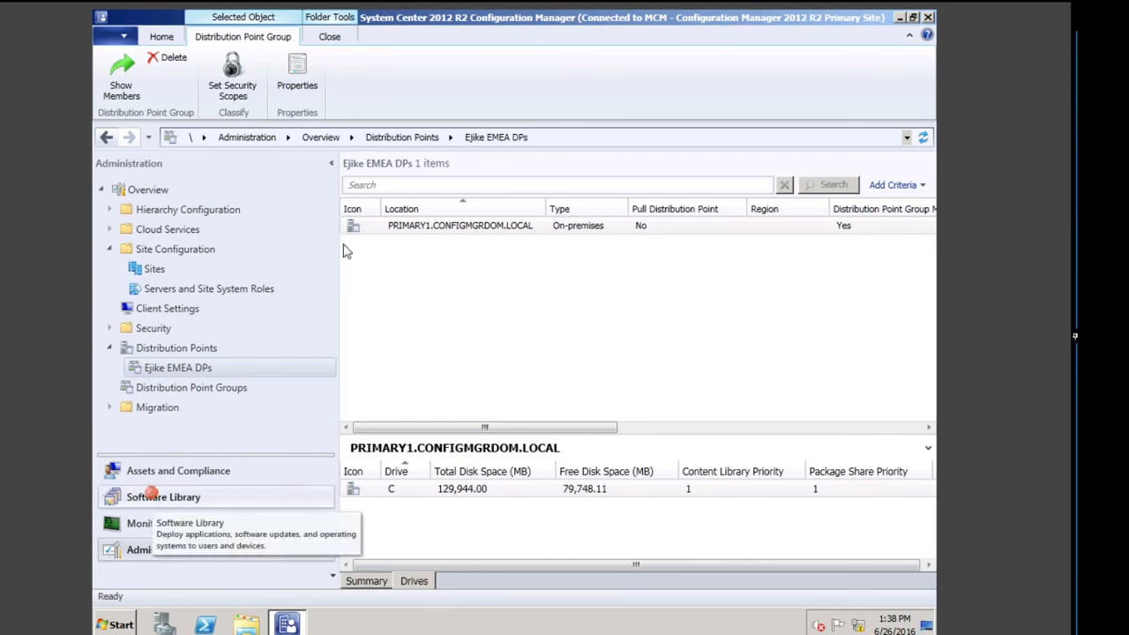
Step: Start distributing content for the CCM Framework Tools package from the Software Library and accept the selected content
{"action": "left_click", "coordinate": [152, 497]}
{"action": "left_click", "coordinate": [176, 230]}
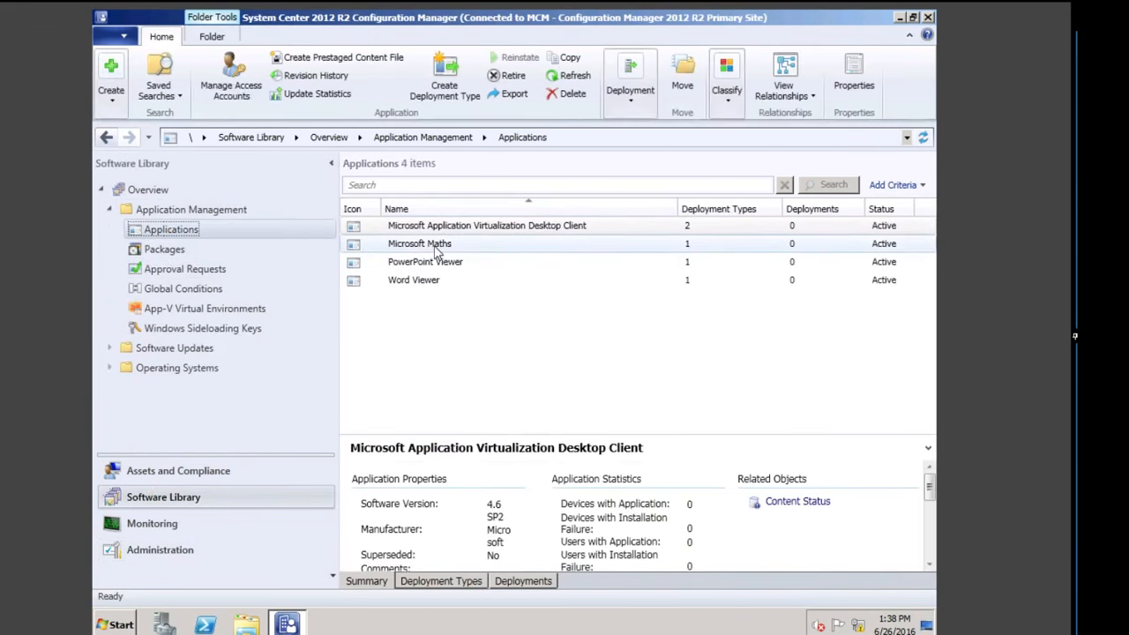
{"action": "left_click", "coordinate": [164, 250]}
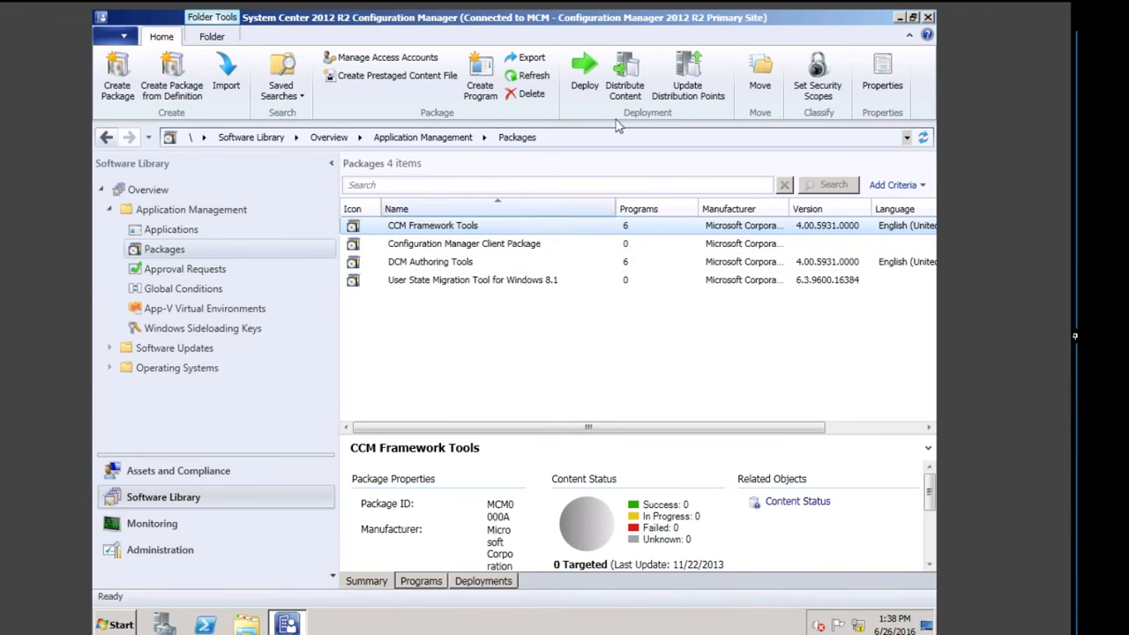
{"action": "left_click", "coordinate": [624, 80]}
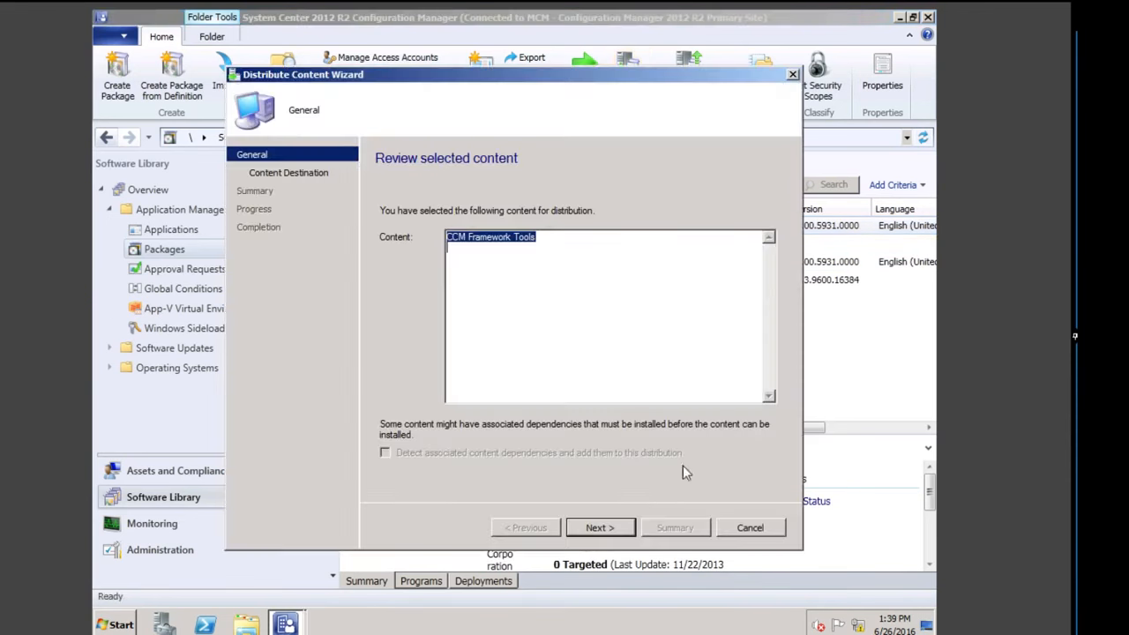
{"action": "left_click", "coordinate": [593, 527]}
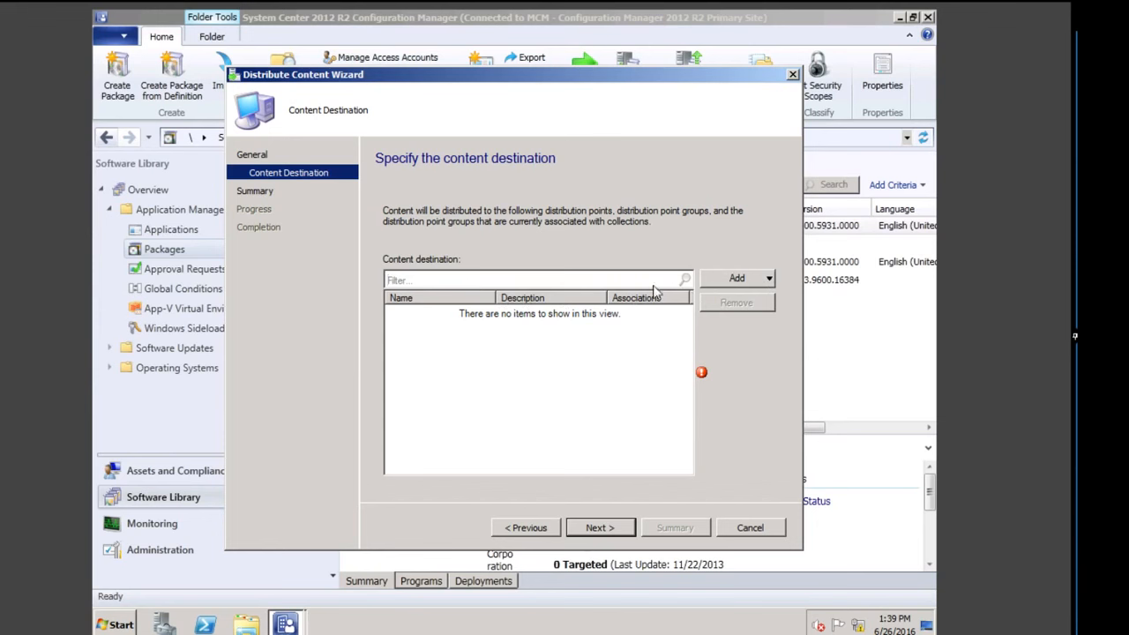
Step: Add the EMEA DPs distribution point group as the content destination and complete the Distribute Content Wizard
{"action": "left_click", "coordinate": [749, 278]}
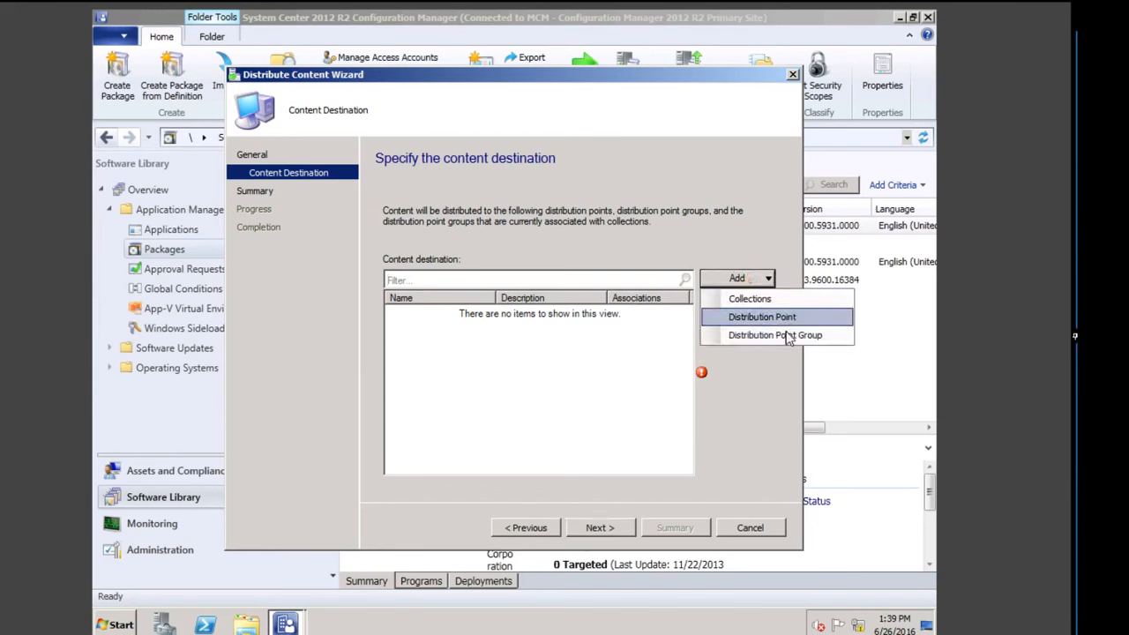
{"action": "left_click", "coordinate": [785, 338]}
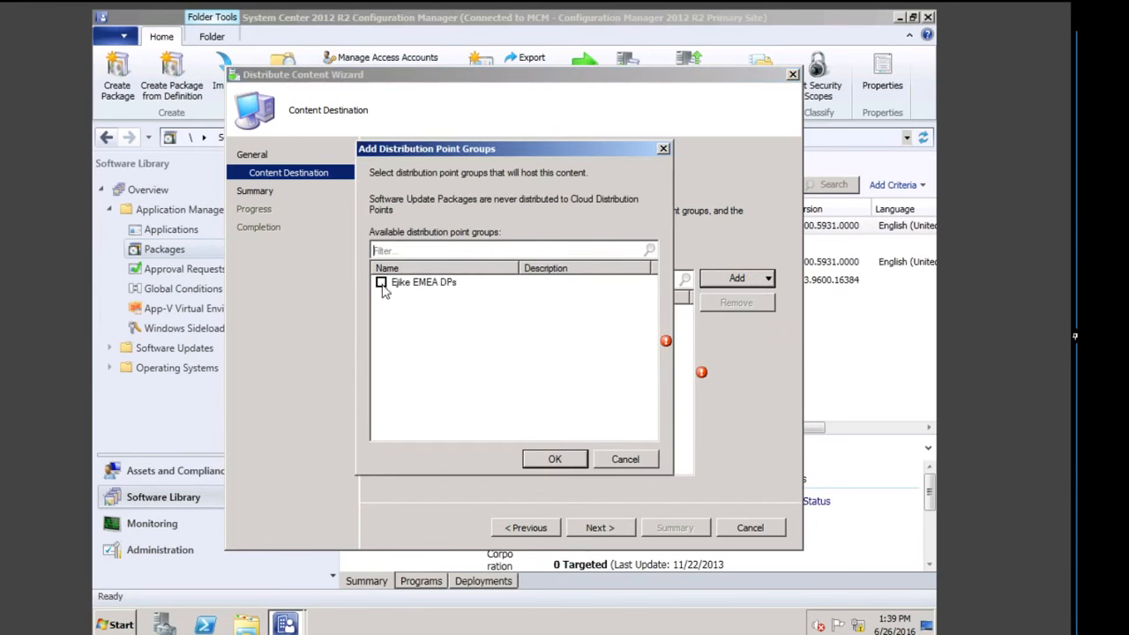
{"action": "left_click", "coordinate": [380, 283]}
{"action": "left_click", "coordinate": [565, 458]}
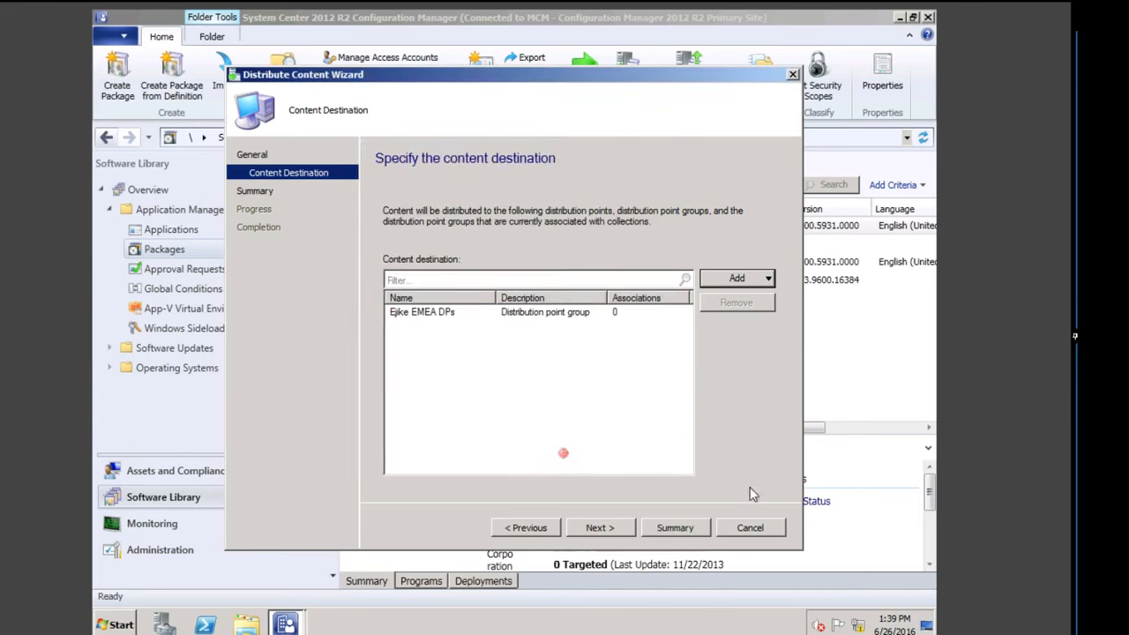
{"action": "left_click", "coordinate": [604, 527]}
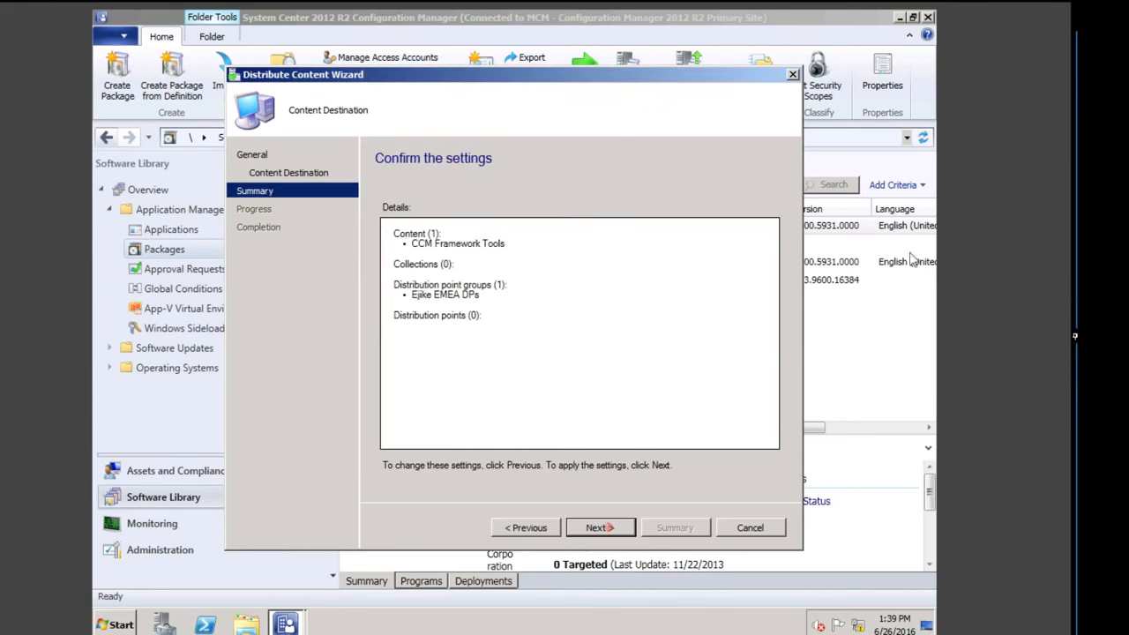
{"action": "left_click", "coordinate": [607, 528]}
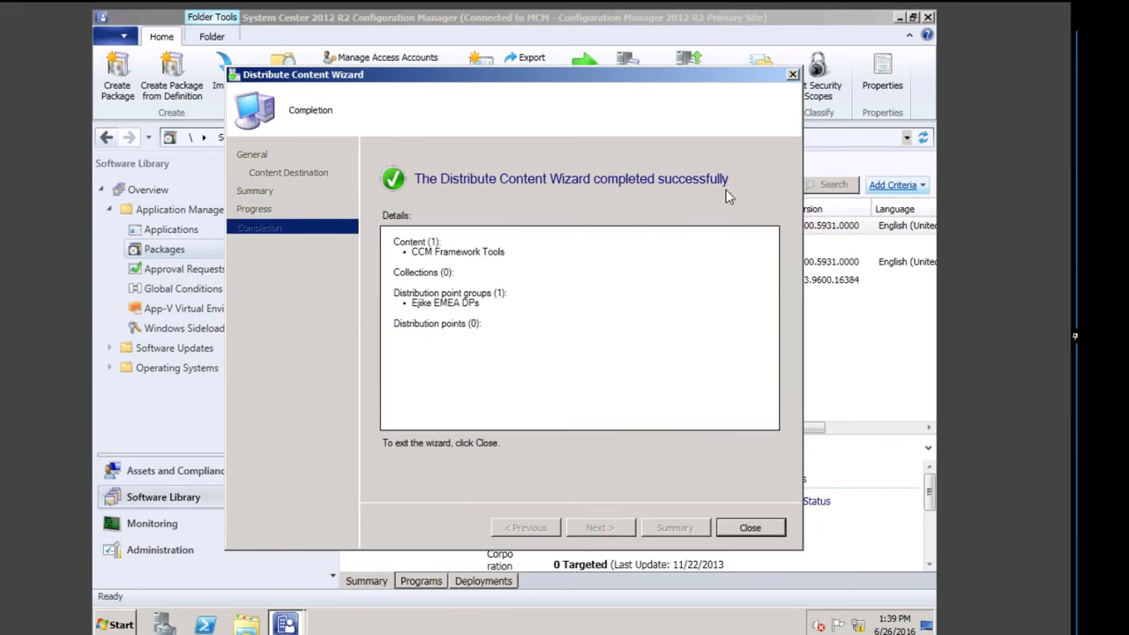
{"action": "left_click", "coordinate": [762, 532]}
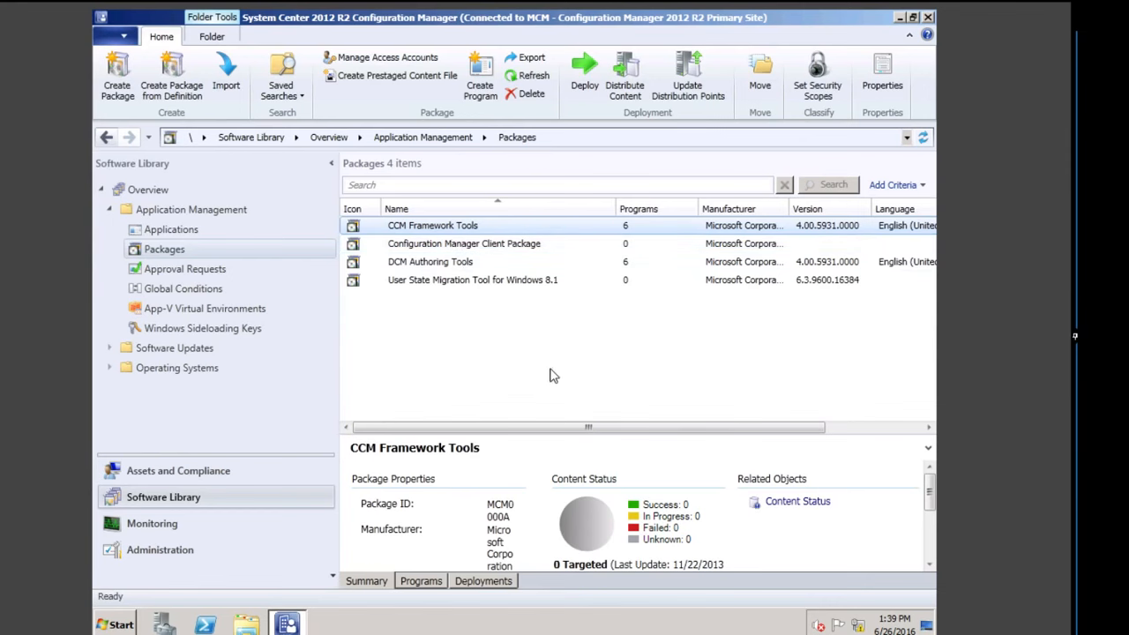
Step: Check the detailed content distribution status of the CCM Framework Tools package in Monitoring
{"action": "left_click", "coordinate": [159, 523]}
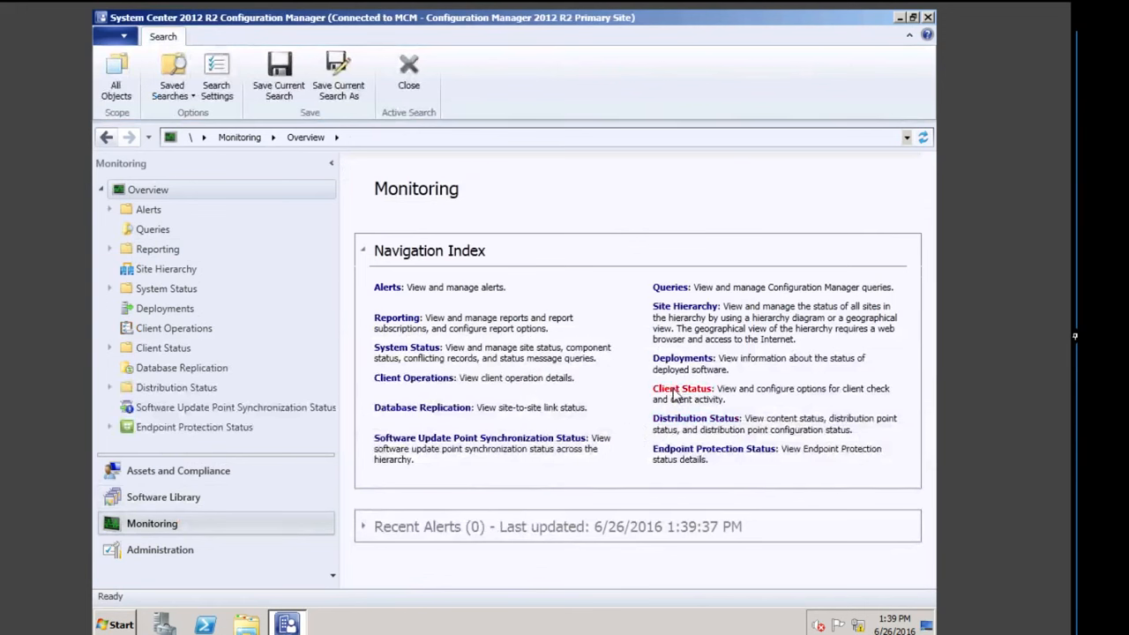
{"action": "left_click", "coordinate": [688, 420]}
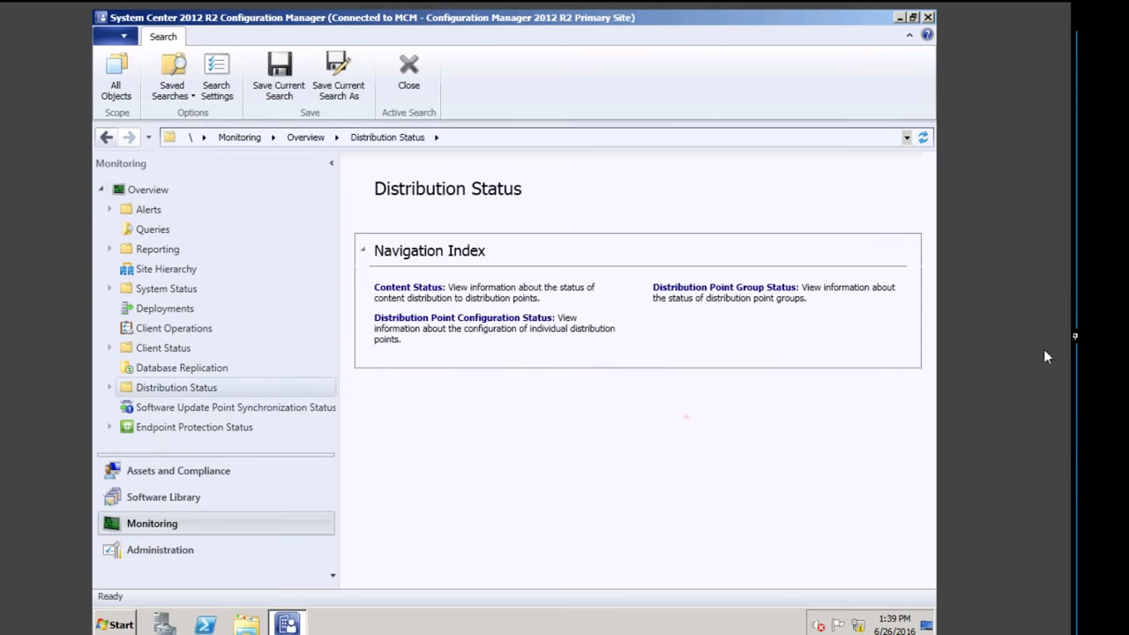
{"action": "left_click", "coordinate": [420, 292]}
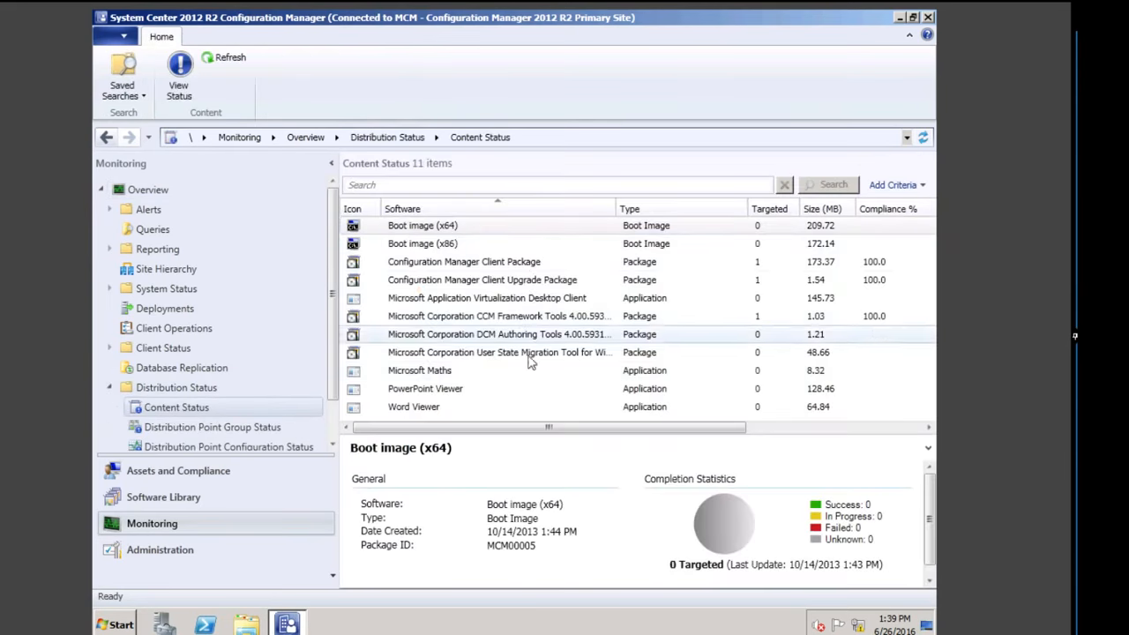
{"action": "left_click", "coordinate": [479, 317]}
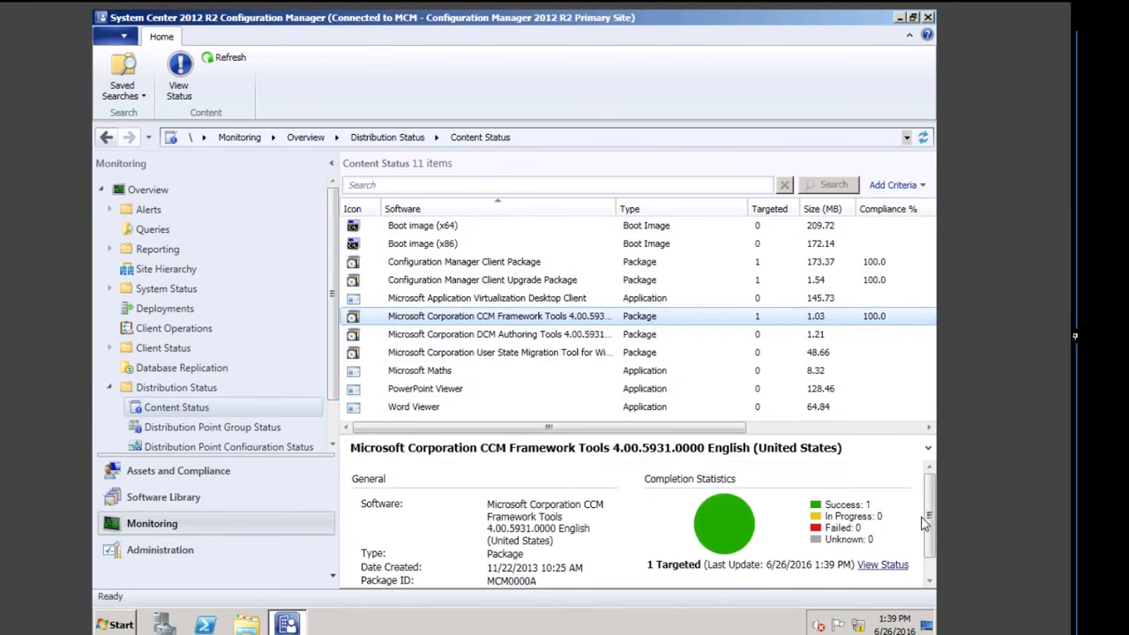
{"action": "mouse_move", "coordinate": [858, 508]}
{"action": "left_click", "coordinate": [884, 566]}
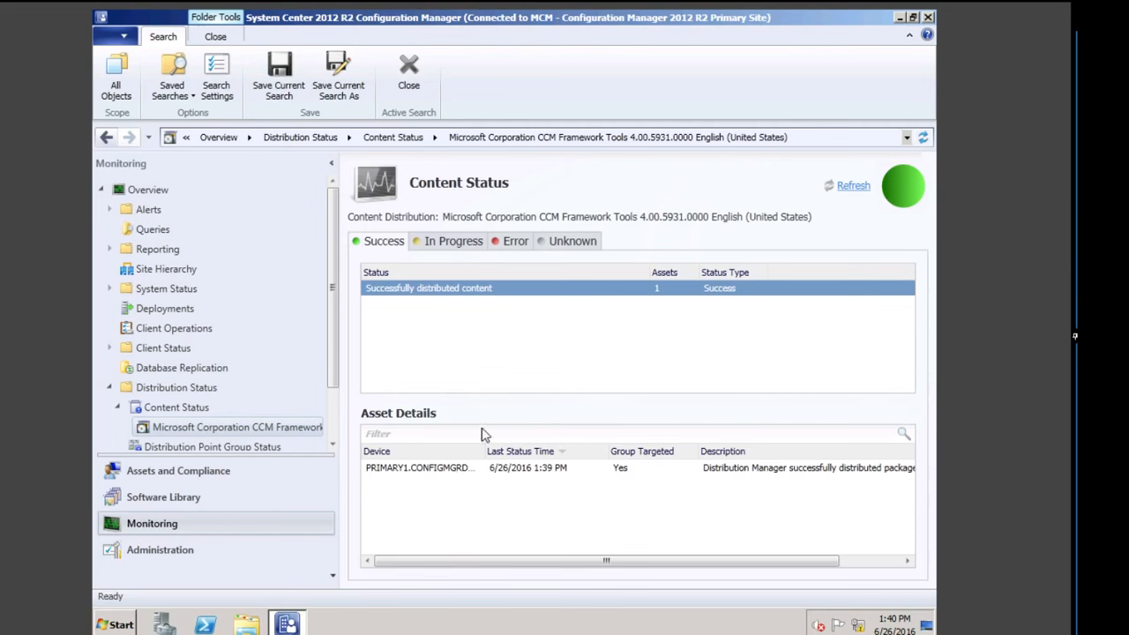
Step: Check the Distribution Point Group Status and the Distribution Point Configuration Status of the PRIMARY1 server
{"action": "left_click", "coordinate": [330, 447]}
{"action": "left_click", "coordinate": [330, 447]}
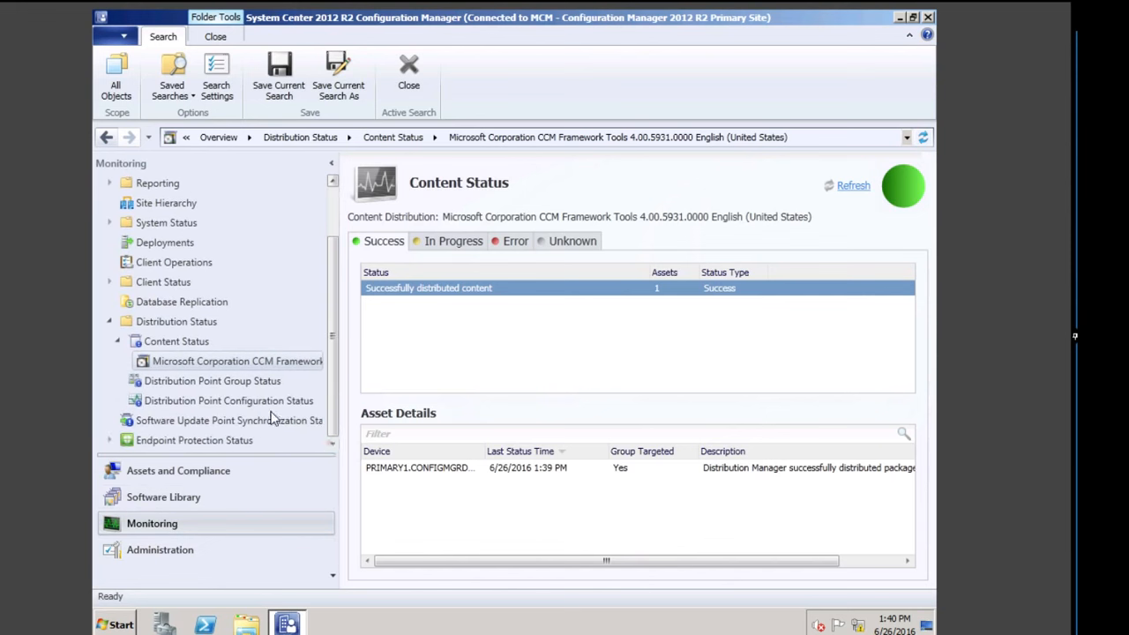
{"action": "left_click", "coordinate": [201, 385]}
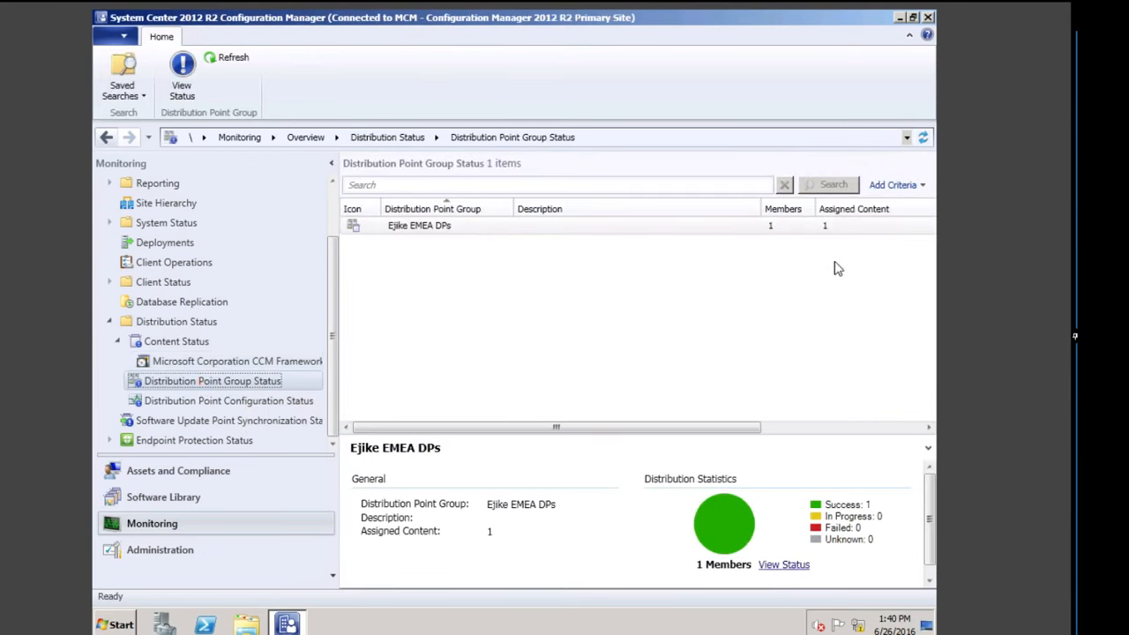
{"action": "left_click", "coordinate": [289, 402]}
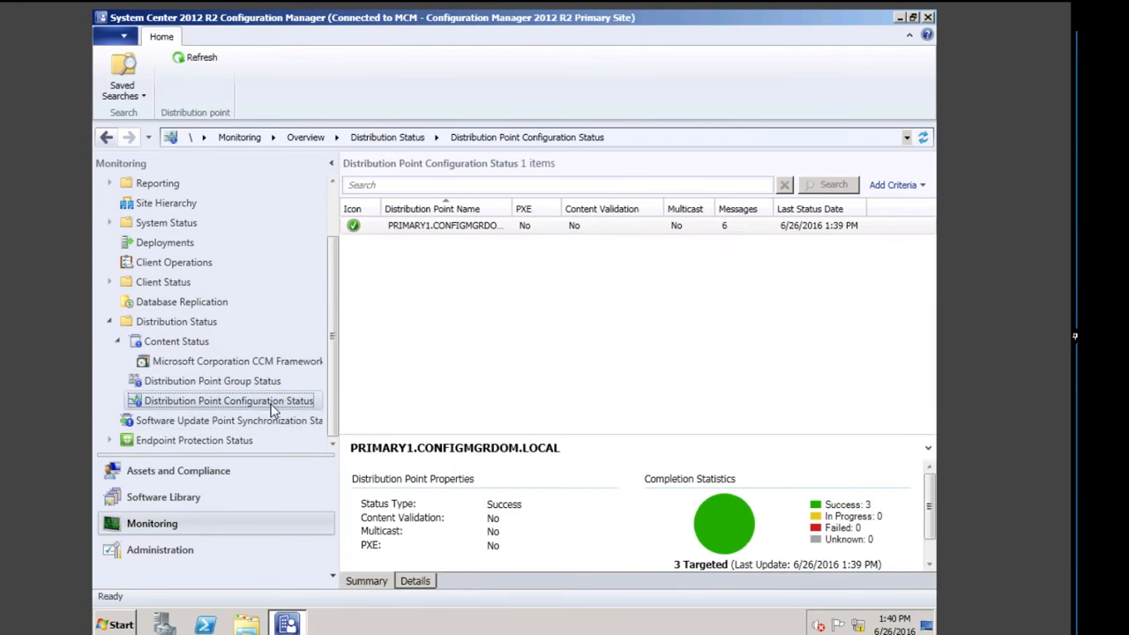
{"action": "left_click", "coordinate": [432, 228]}
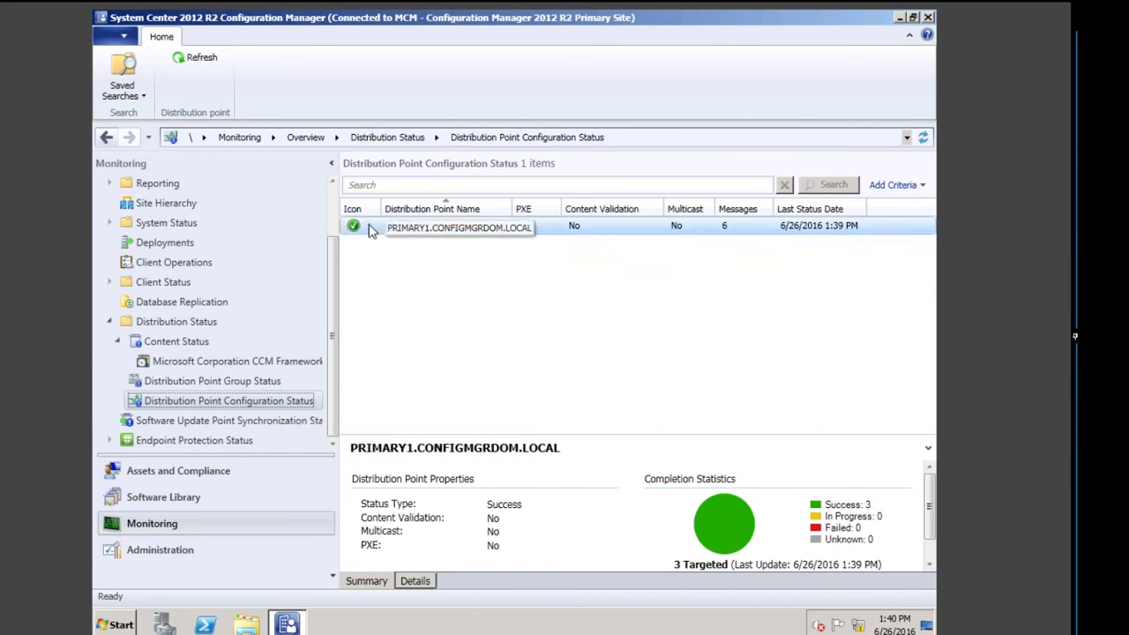
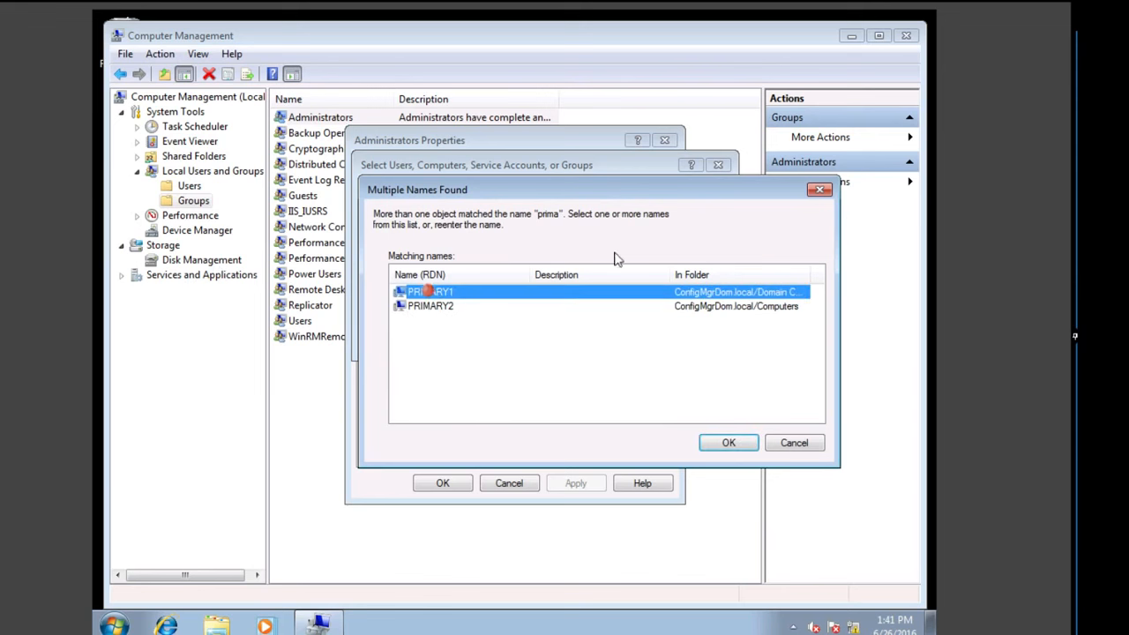
Step: In Computer Management, add the PRIMARY1 computer account to the local Administrators group and apply the change
{"action": "double_click", "coordinate": [446, 298]}
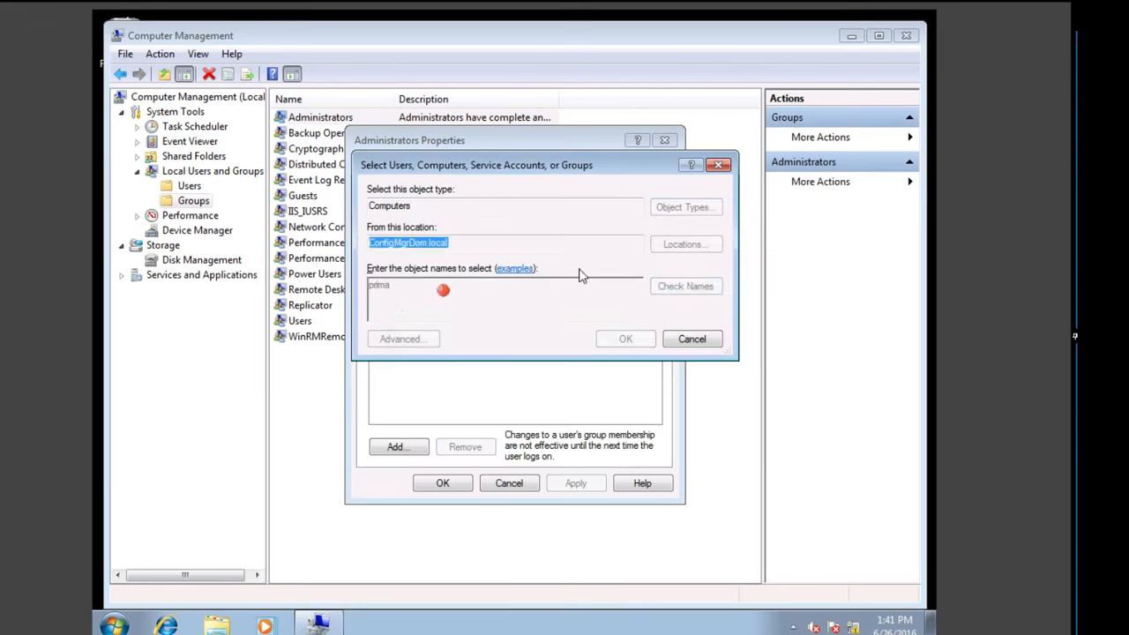
{"action": "left_click", "coordinate": [625, 341]}
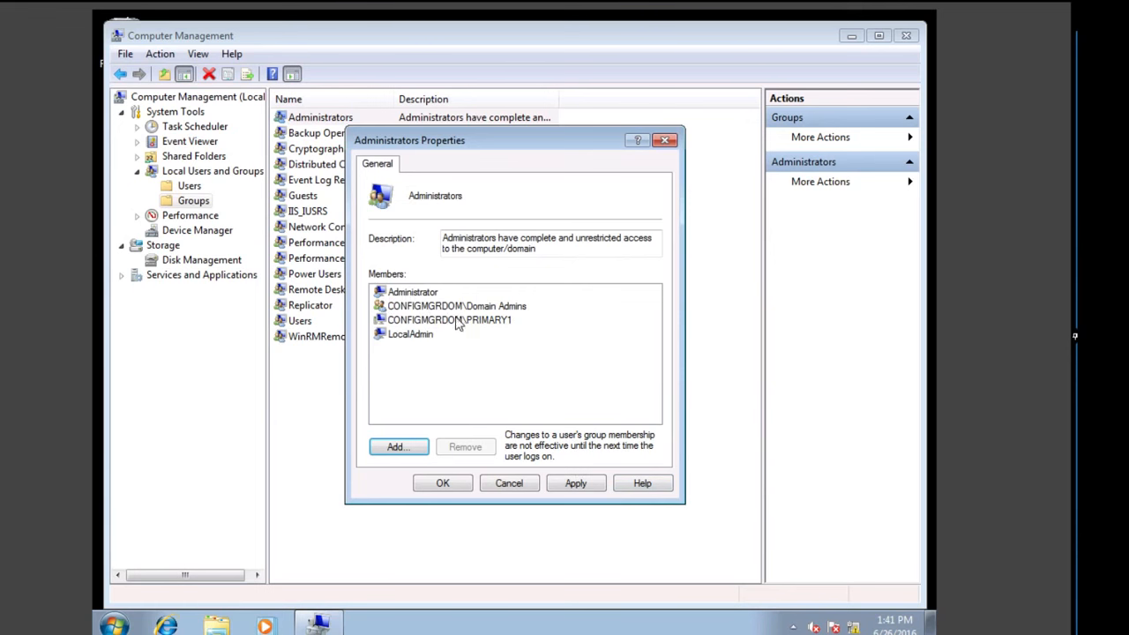
{"action": "left_click", "coordinate": [576, 483]}
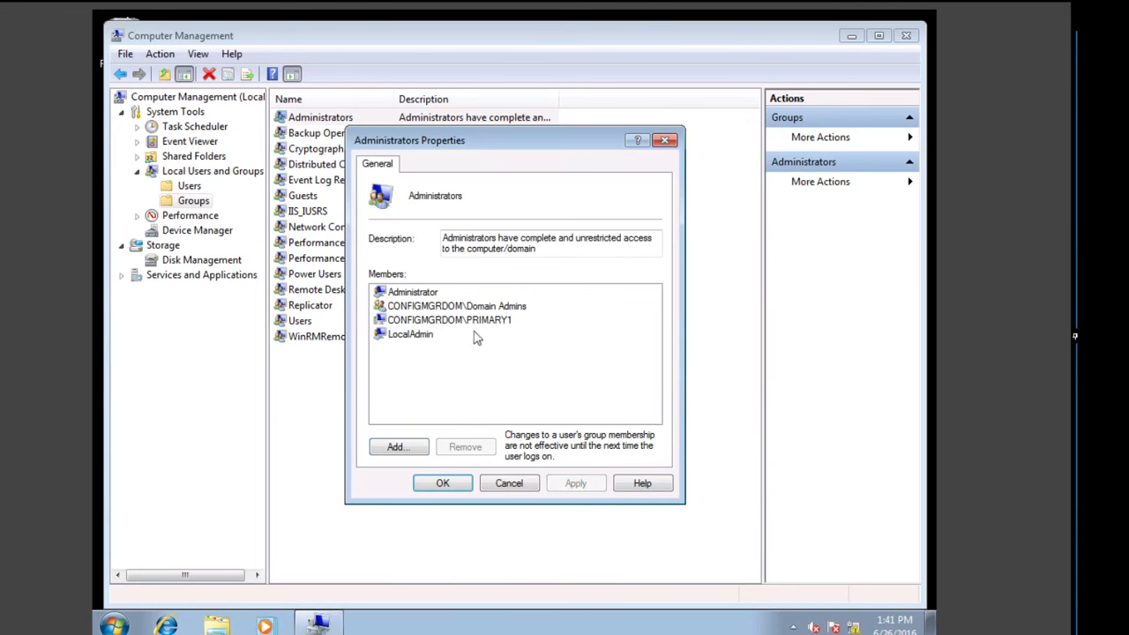
Step: Confirm the Administrators group properties and close Computer Management
{"action": "left_click", "coordinate": [443, 484]}
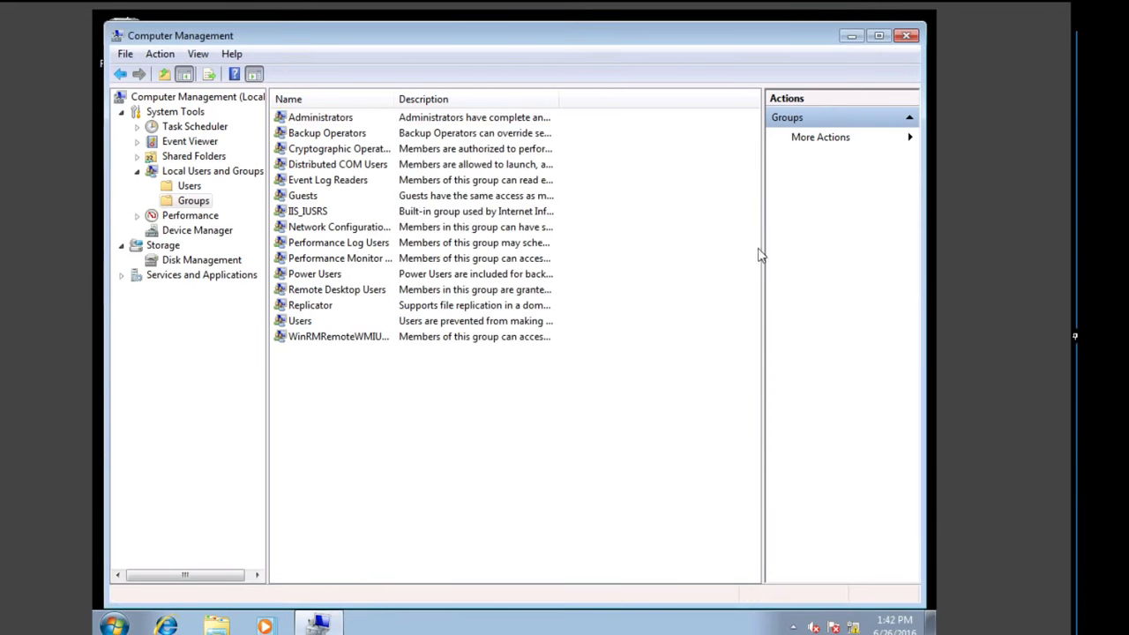
{"action": "left_click", "coordinate": [917, 40]}
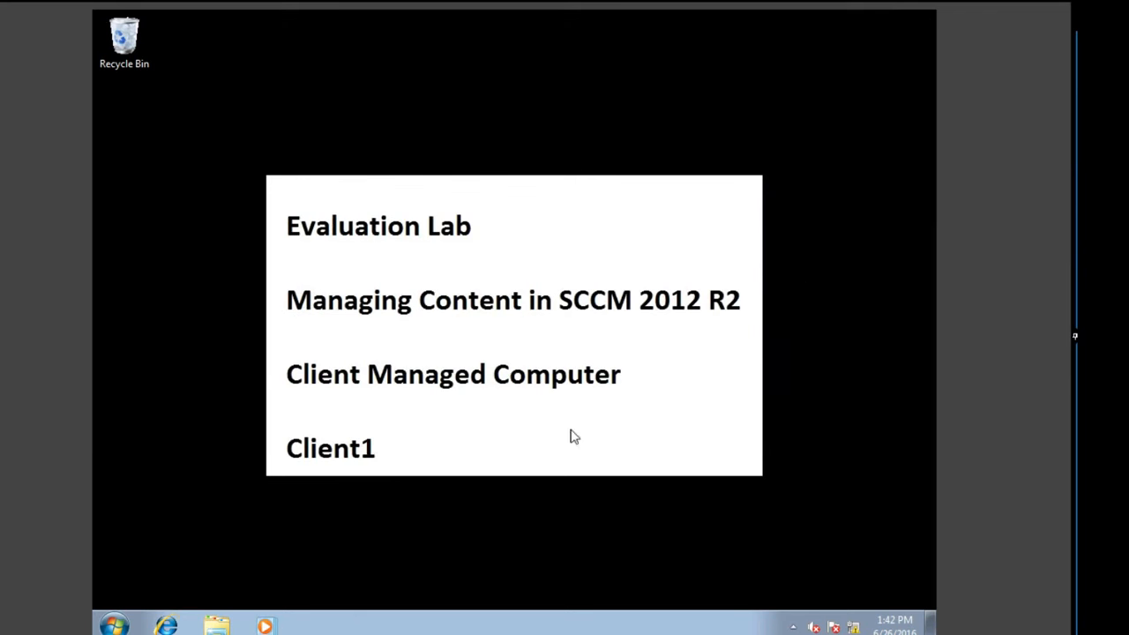
Step: Open the Services console on Client1 and look through the list of local services
{"action": "left_click", "coordinate": [113, 626]}
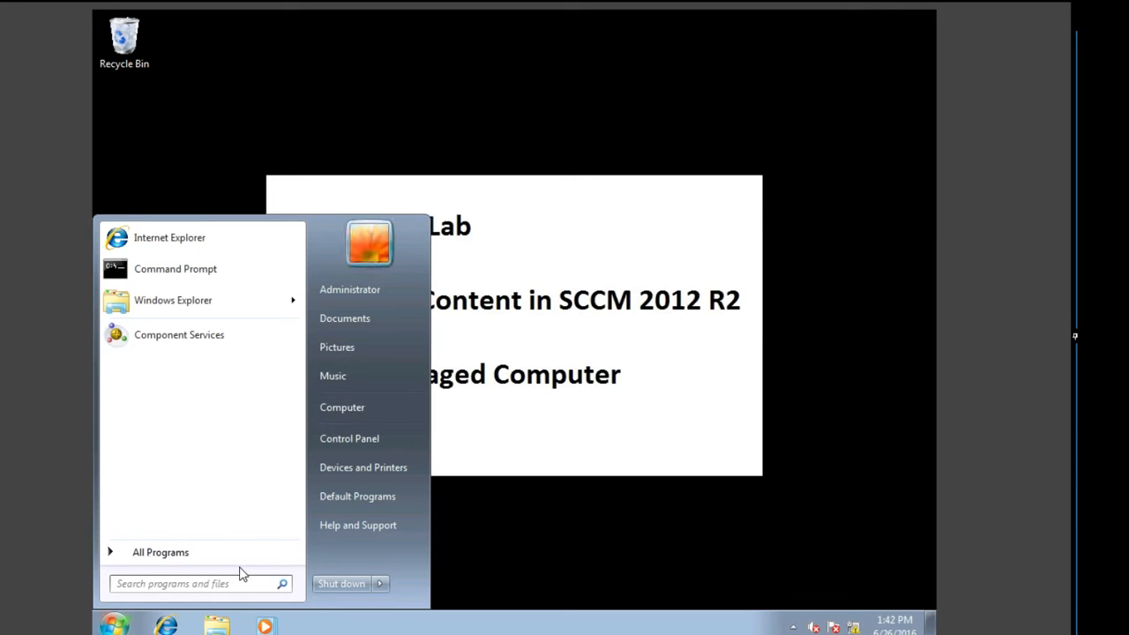
{"action": "type", "text": "ser"}
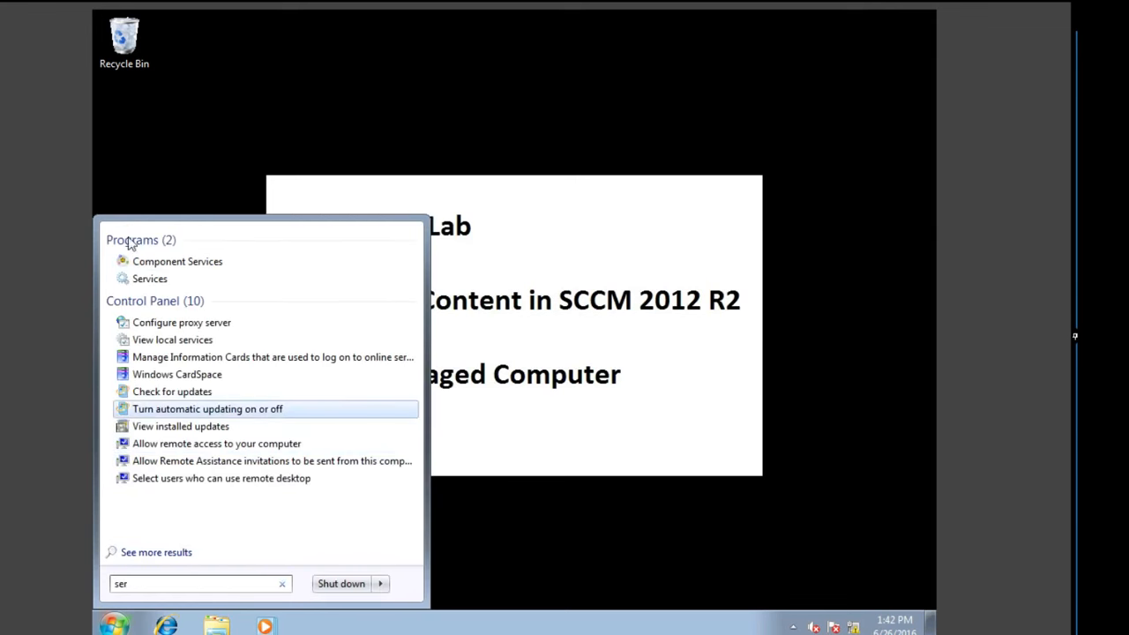
{"action": "left_click", "coordinate": [138, 281]}
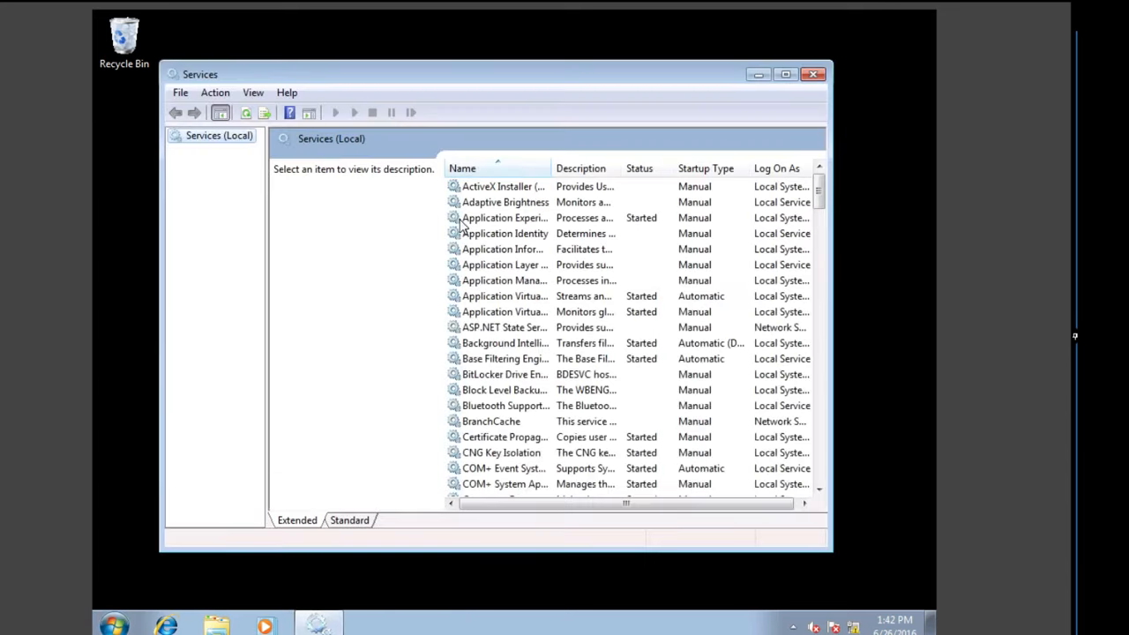
{"action": "left_click", "coordinate": [785, 74]}
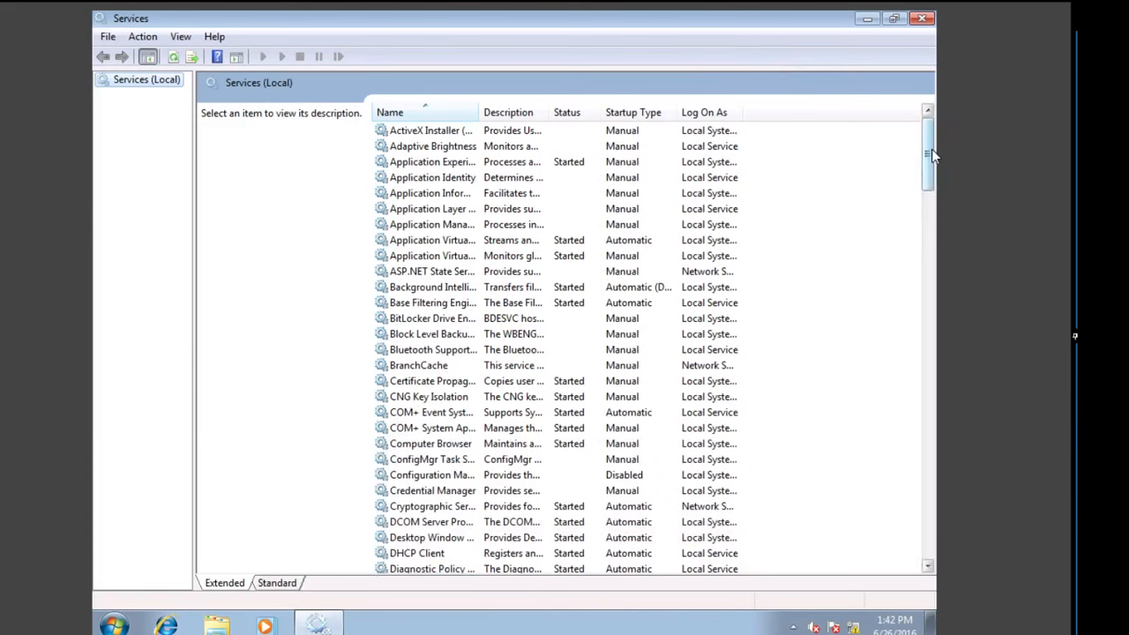
{"action": "left_click_drag", "start_coordinate": [933, 155], "coordinate": [944, 235]}
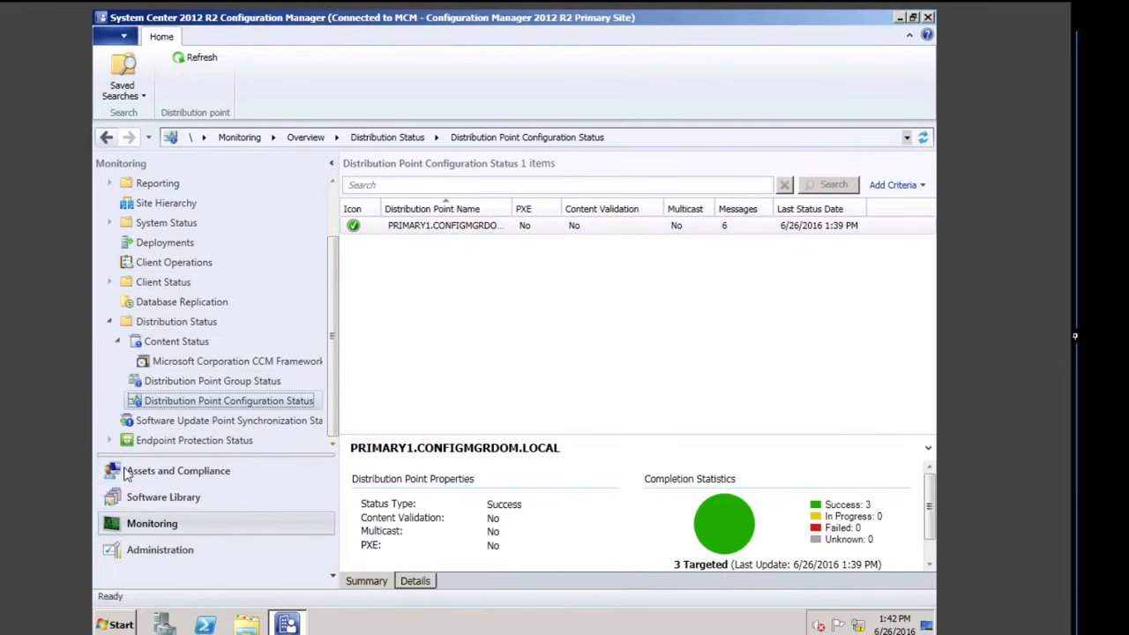
Step: Switch to the Configuration Manager console and view the primary site in the Site Configuration area of Administration
{"action": "left_click", "coordinate": [165, 549]}
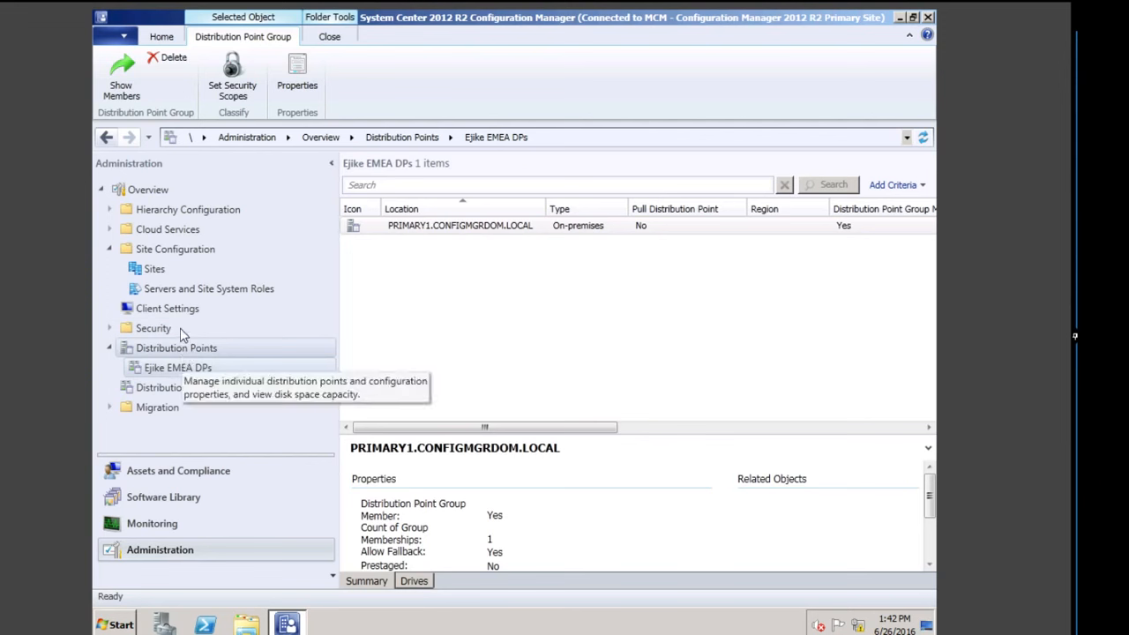
{"action": "left_click", "coordinate": [172, 249]}
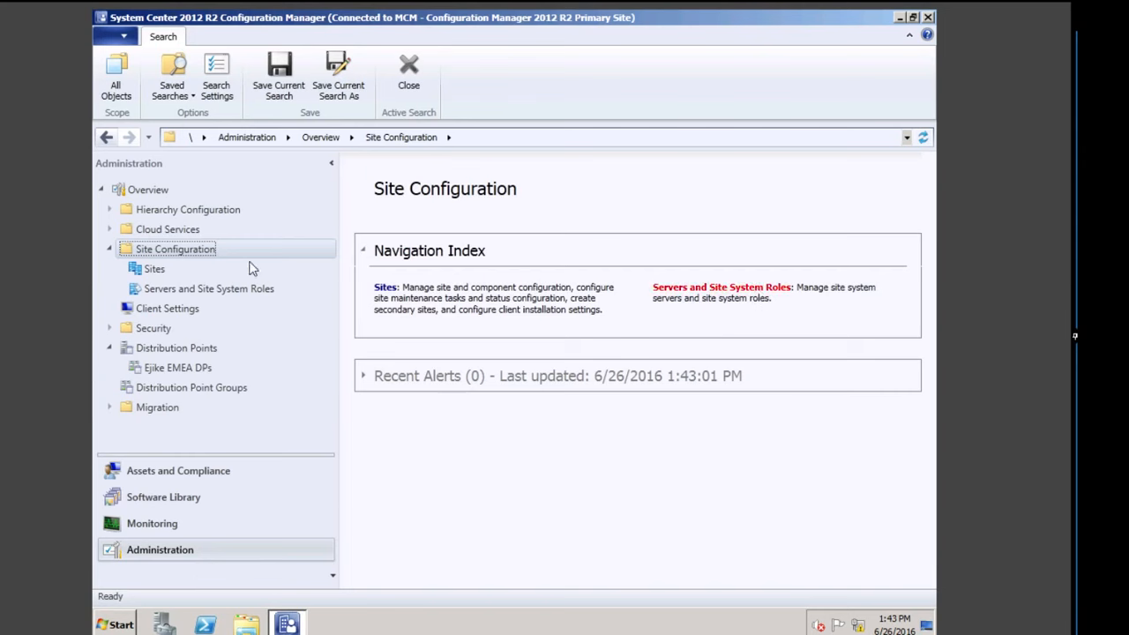
{"action": "left_click", "coordinate": [386, 288]}
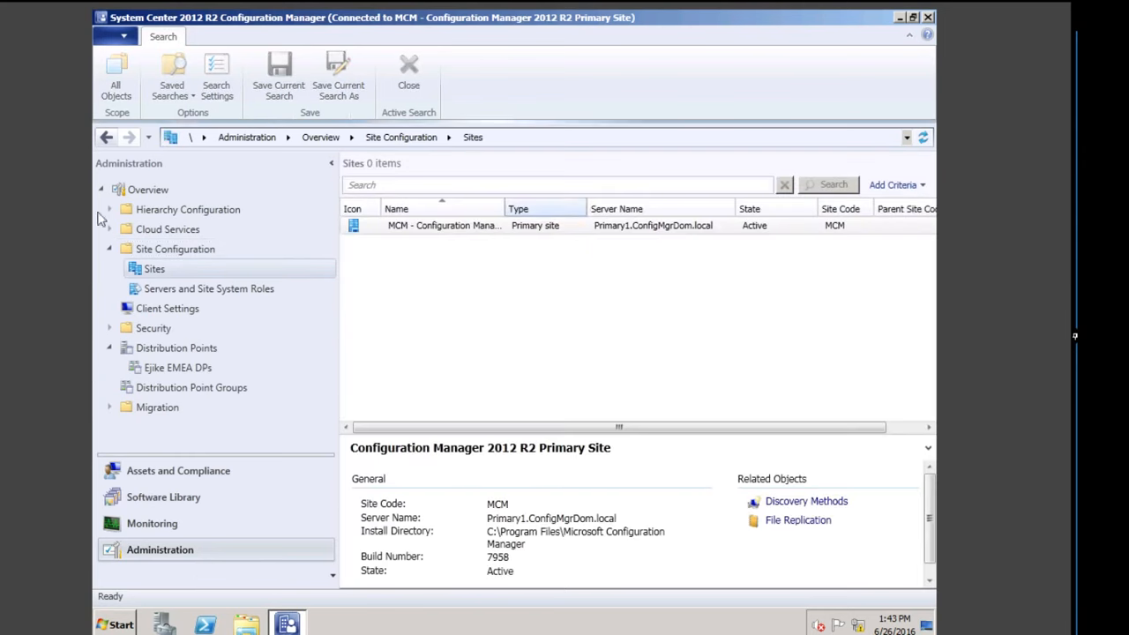
{"action": "left_click", "coordinate": [423, 225]}
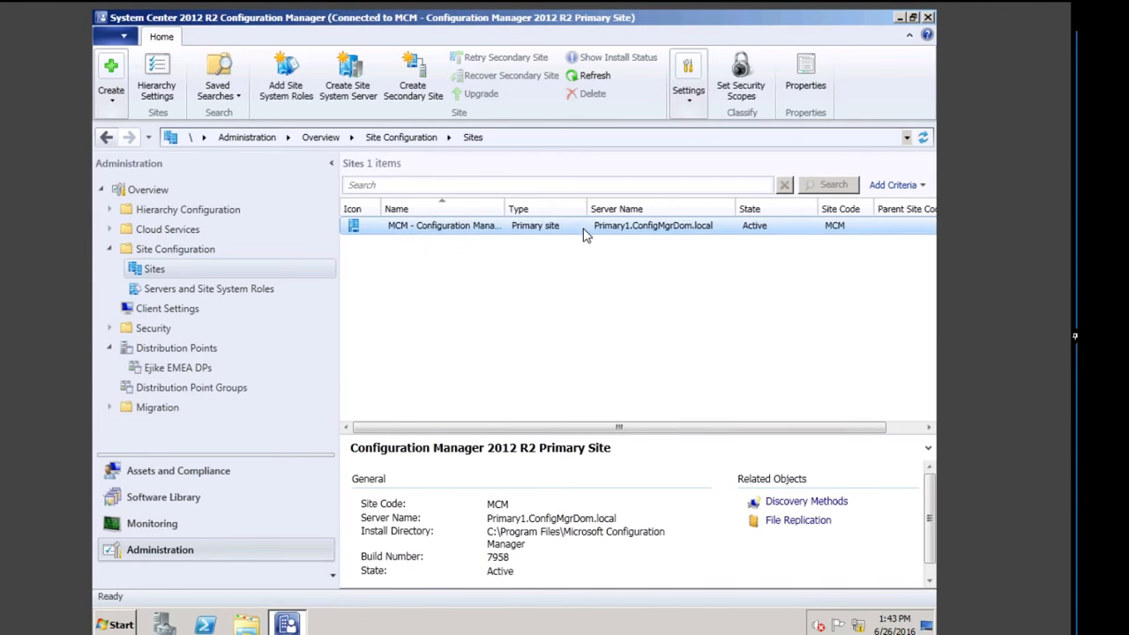
Step: Start creating a site system server from Servers and Site System Roles, choosing the domain computer CLIENT1 as the server
{"action": "left_click", "coordinate": [181, 289]}
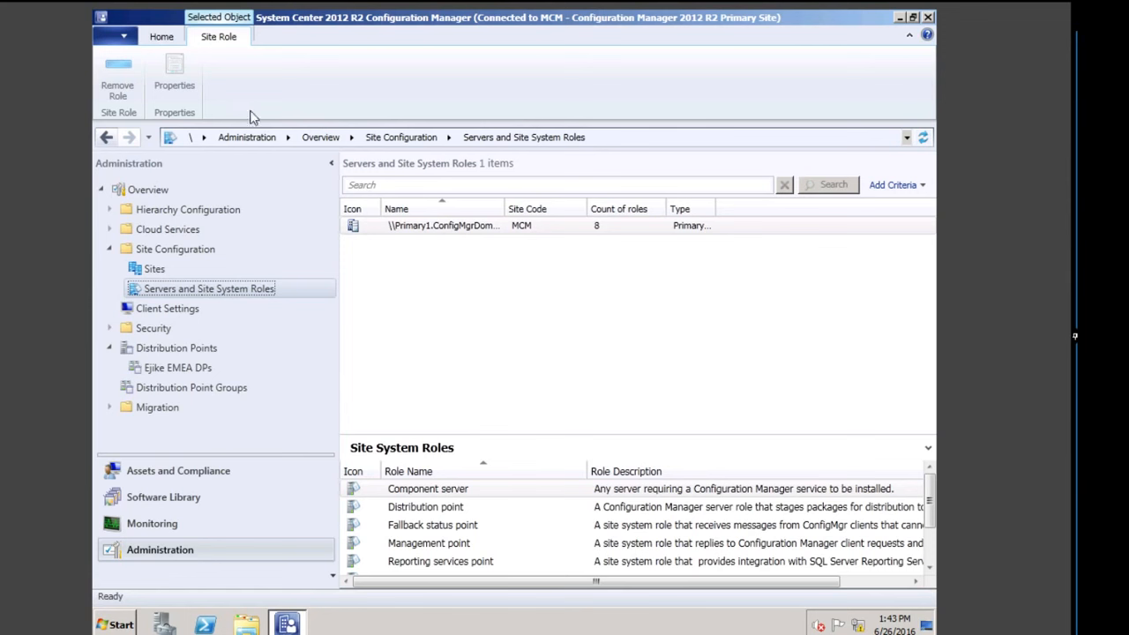
{"action": "left_click", "coordinate": [161, 35]}
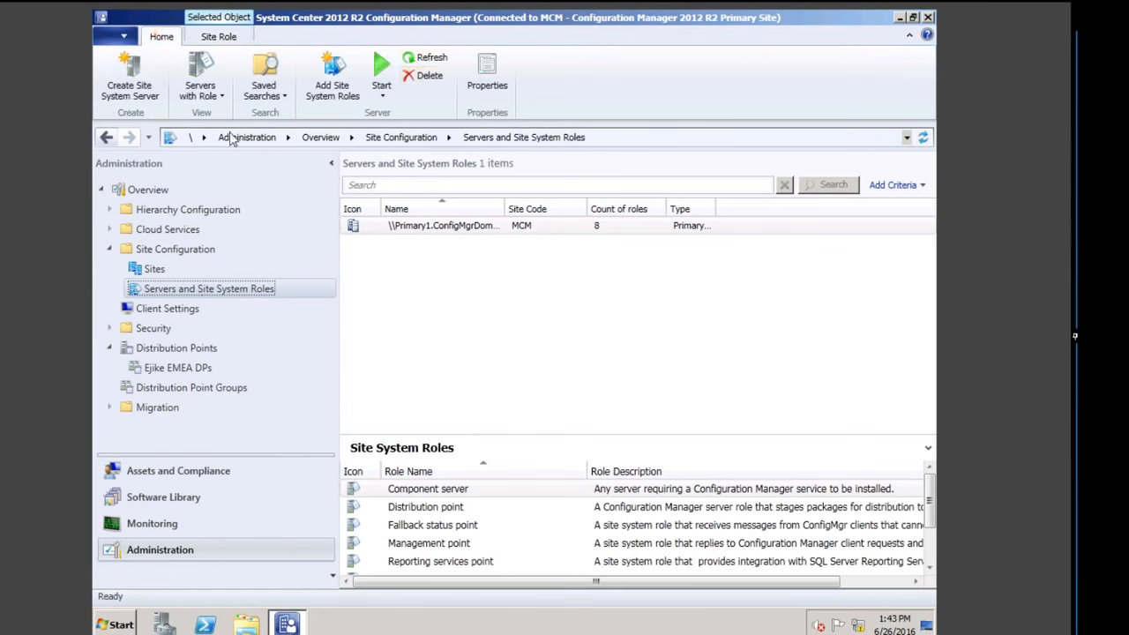
{"action": "left_click", "coordinate": [130, 76]}
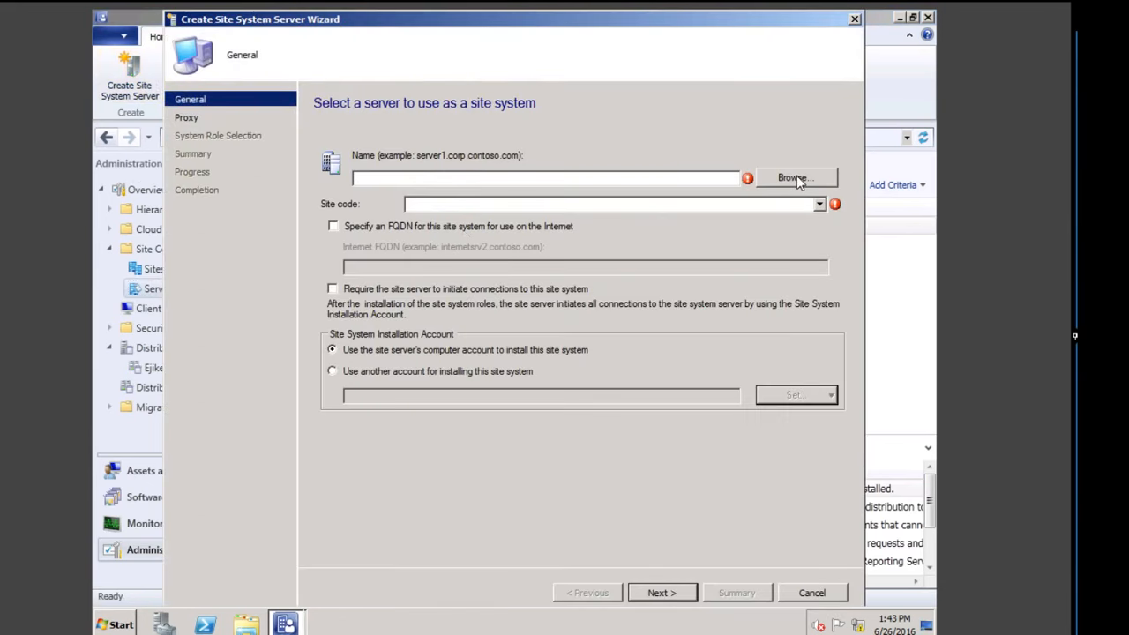
{"action": "left_click", "coordinate": [796, 179]}
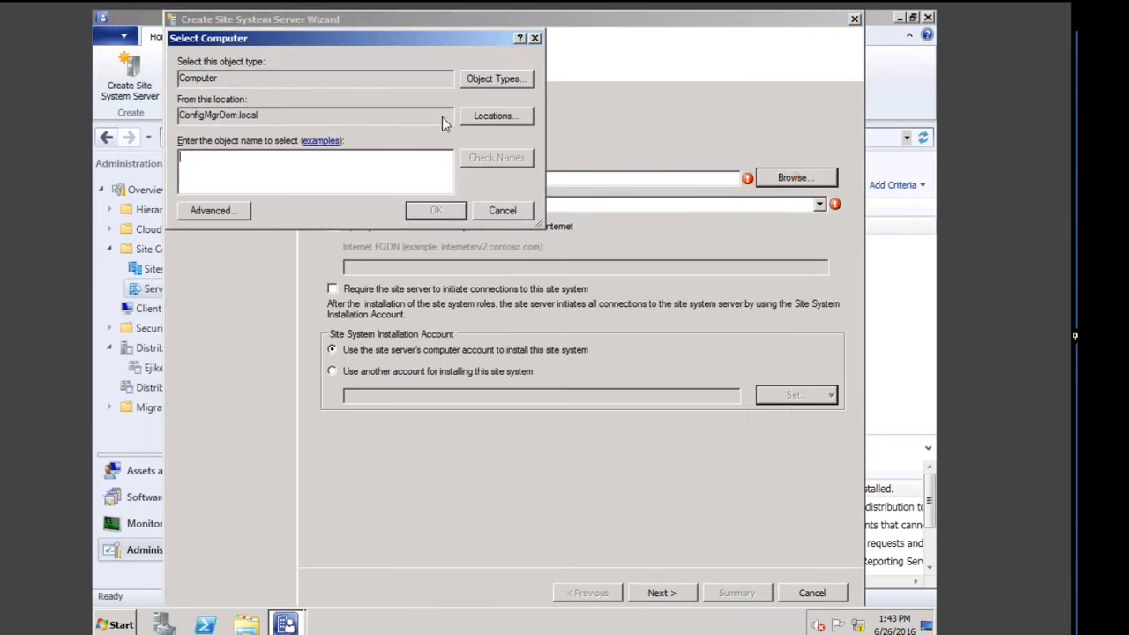
{"action": "left_click", "coordinate": [226, 168]}
{"action": "type", "text": "clie"}
{"action": "left_click", "coordinate": [506, 157]}
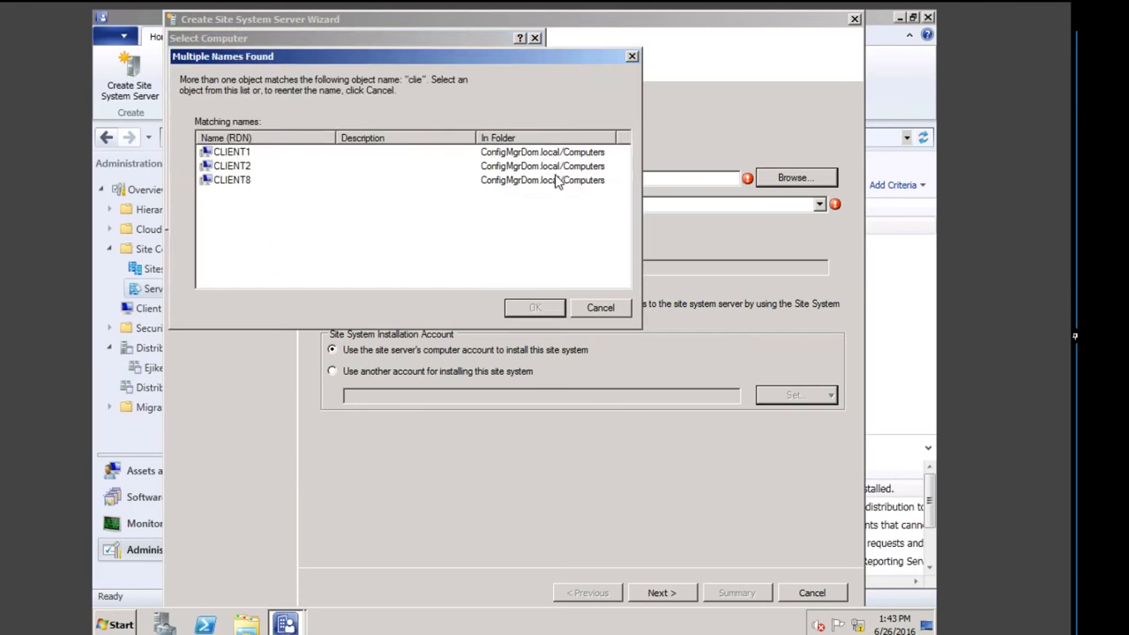
{"action": "double_click", "coordinate": [248, 149]}
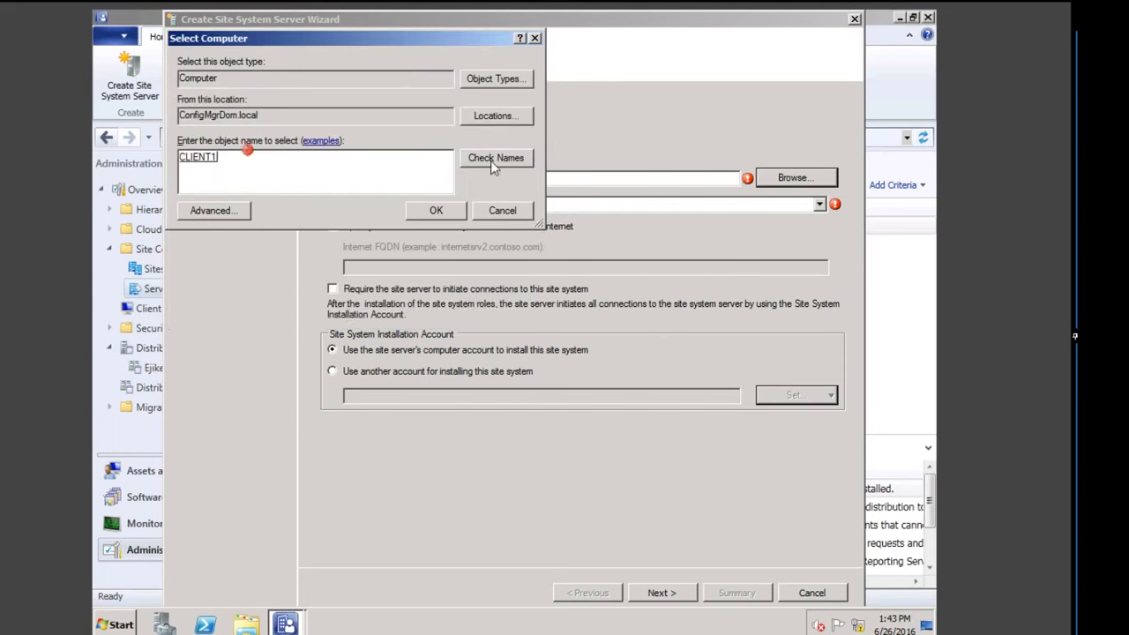
{"action": "left_click", "coordinate": [438, 212]}
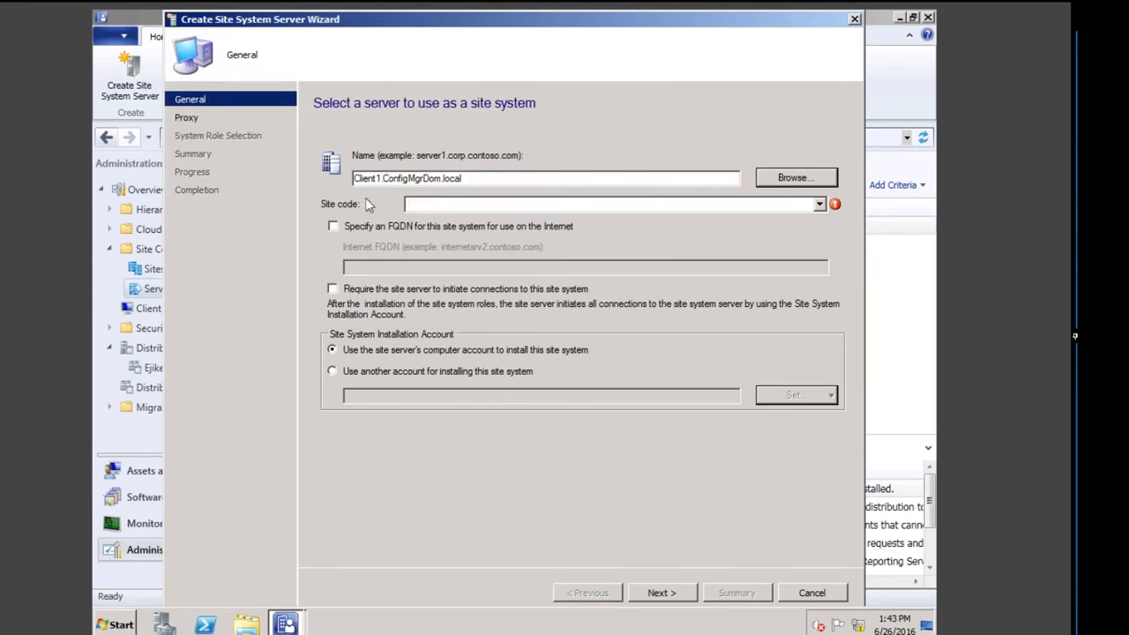
Step: Assign the site code MCM - Configuration Manager 2012 R2 Primary Site and continue without a proxy server
{"action": "left_click", "coordinate": [820, 204]}
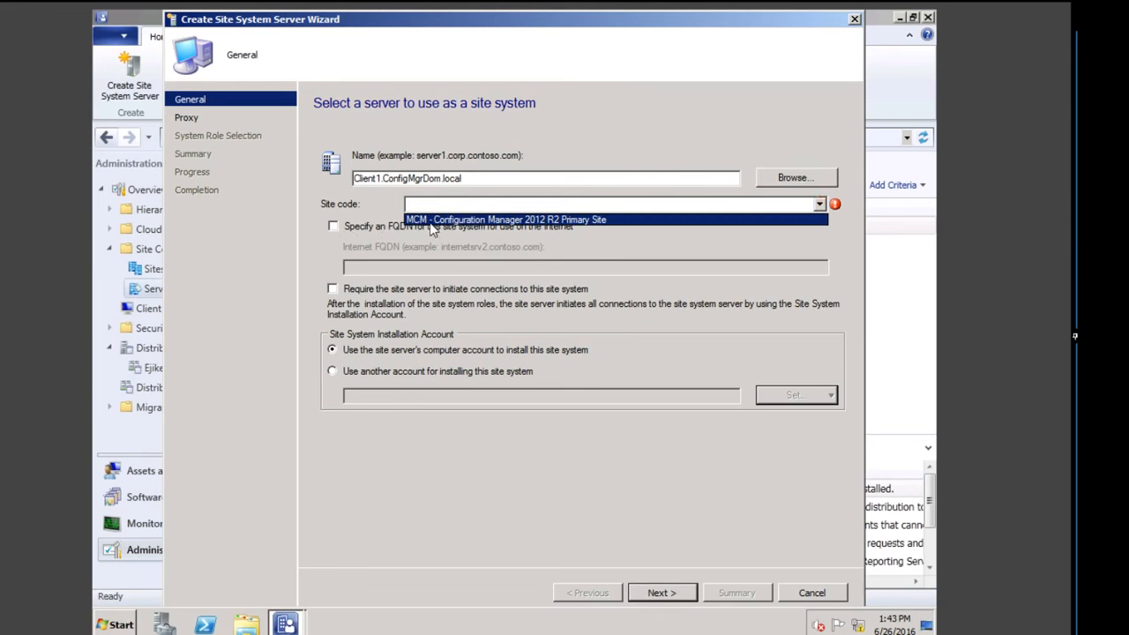
{"action": "left_click", "coordinate": [432, 220]}
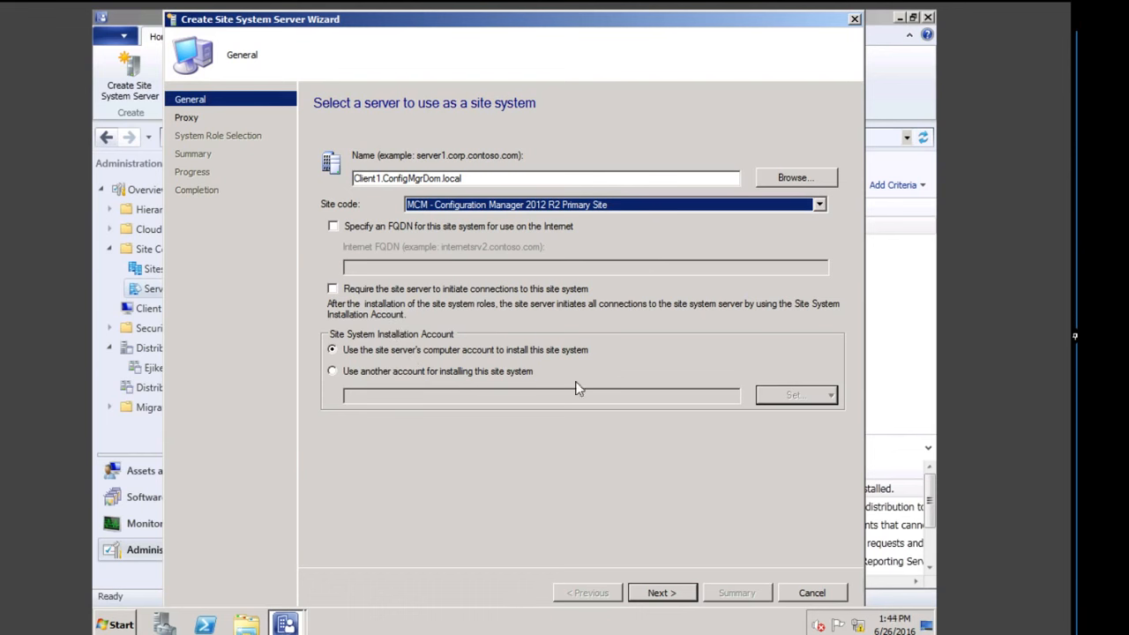
{"action": "left_click", "coordinate": [670, 586]}
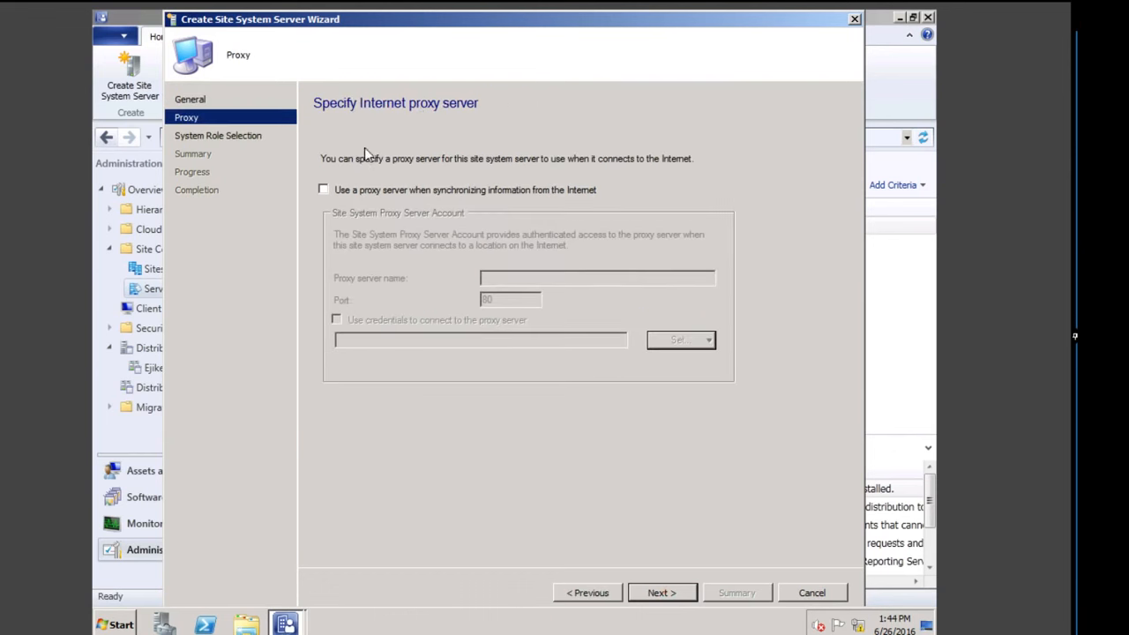
{"action": "left_click", "coordinate": [662, 593]}
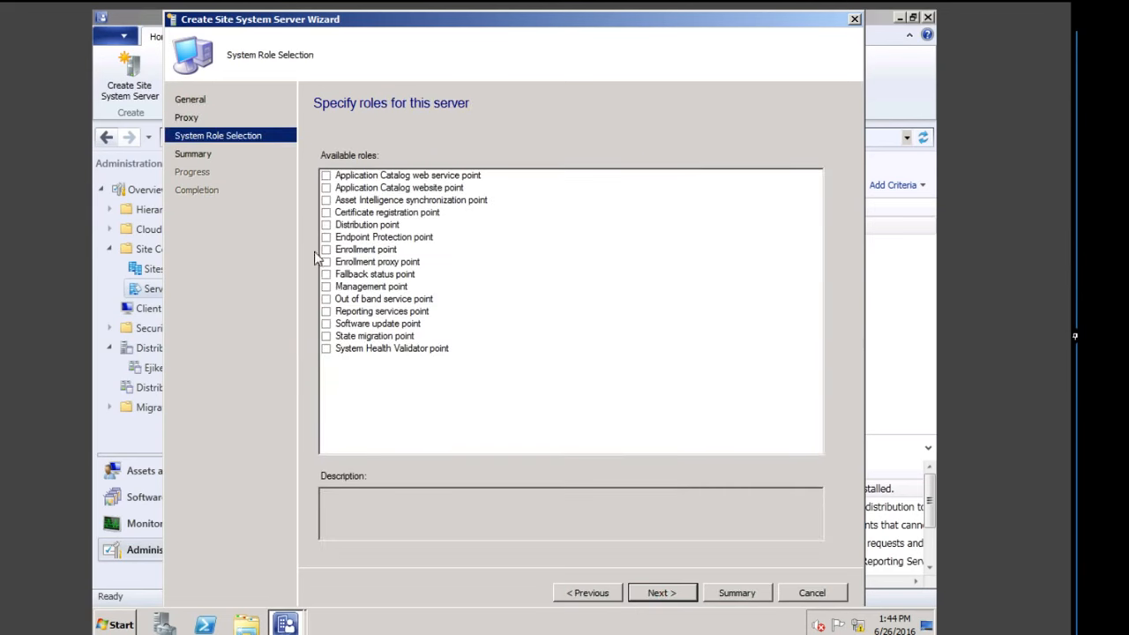
Step: Give the server the Distribution point role and have IIS installed and configured if Configuration Manager requires it
{"action": "left_click", "coordinate": [326, 226]}
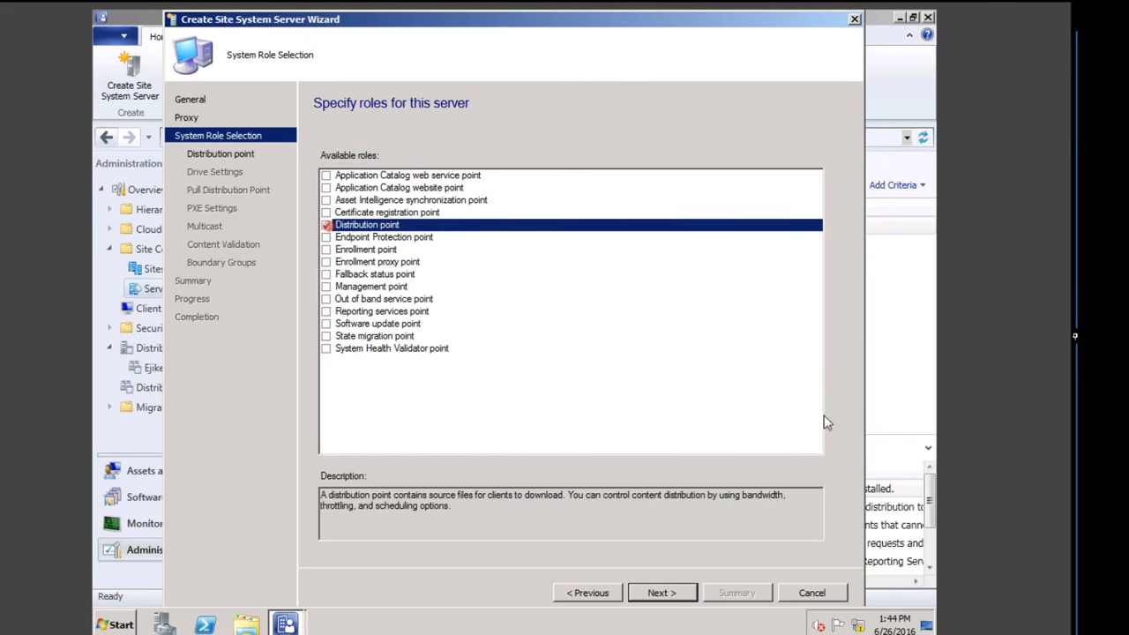
{"action": "left_click", "coordinate": [662, 592]}
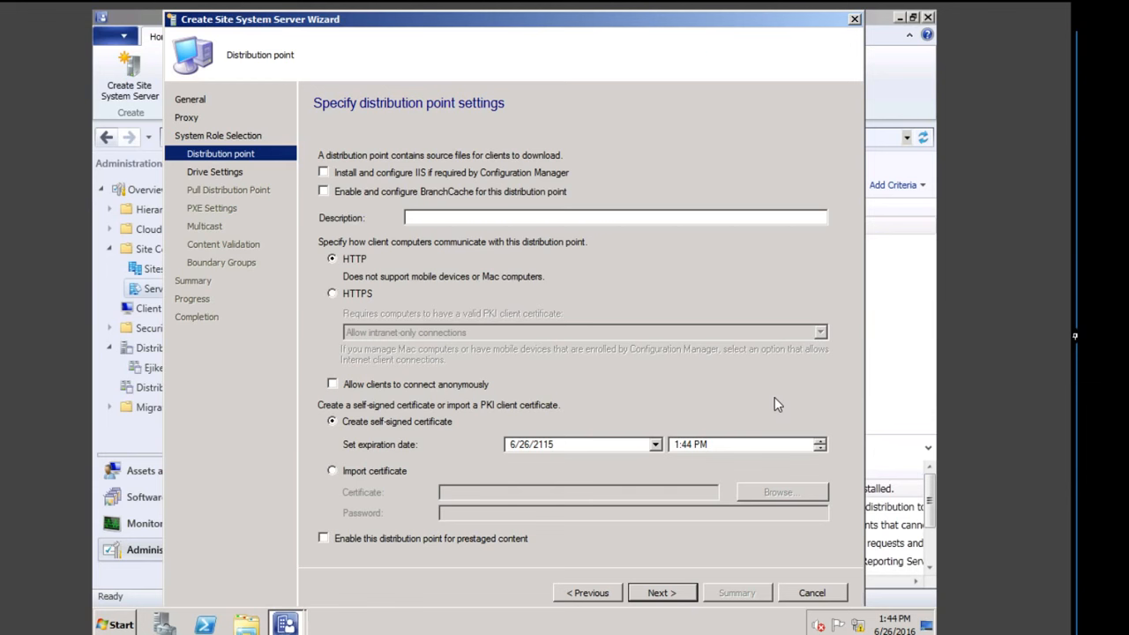
{"action": "left_click", "coordinate": [322, 173]}
{"action": "left_click", "coordinate": [662, 594]}
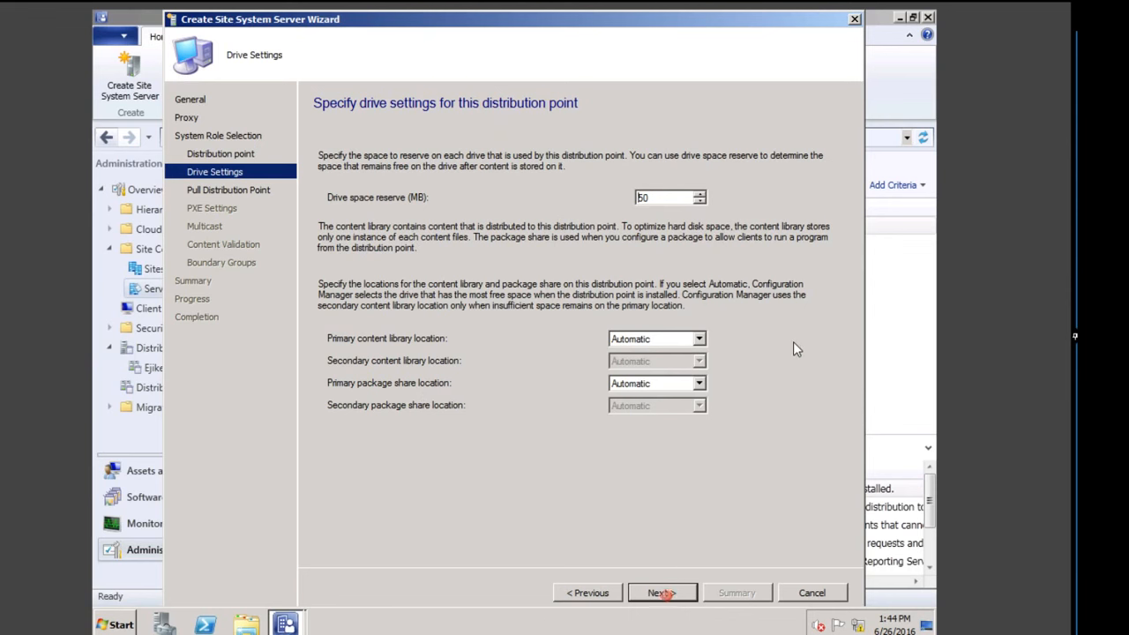
Step: Accept the default drive, pull distribution point, PXE, multicast and content validation settings for the distribution point
{"action": "left_click", "coordinate": [662, 594]}
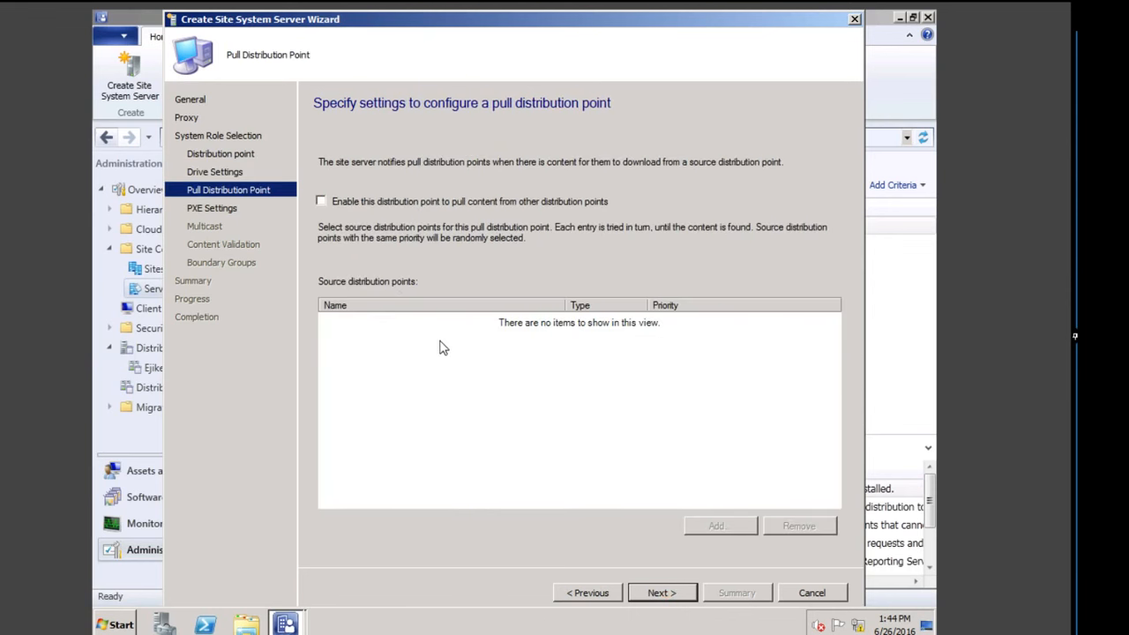
{"action": "left_click", "coordinate": [662, 593]}
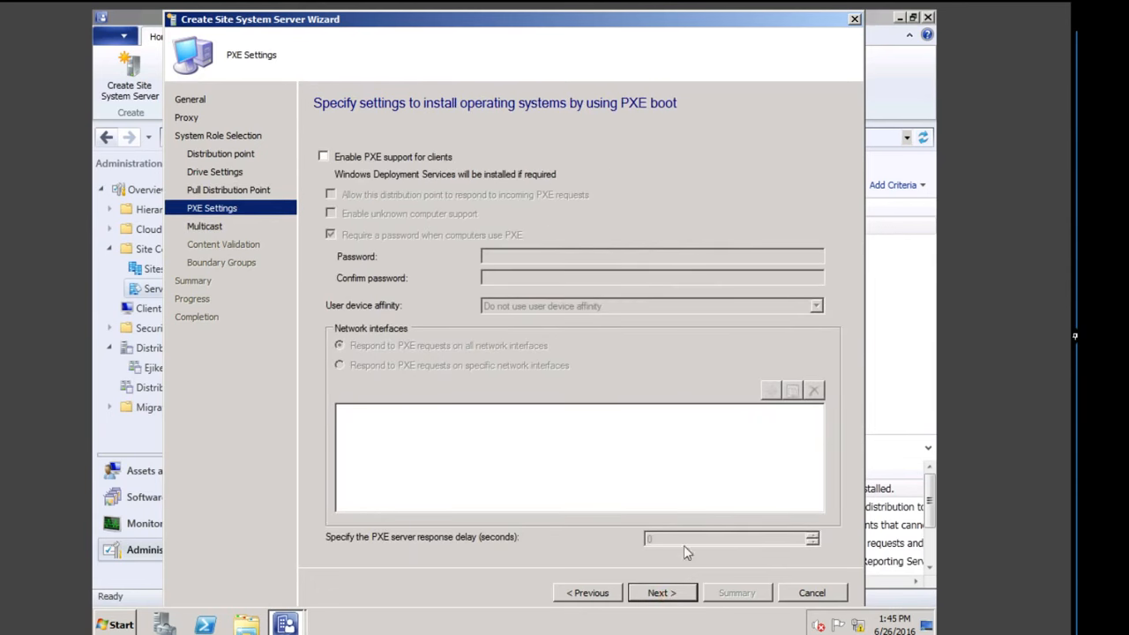
{"action": "left_click", "coordinate": [666, 600]}
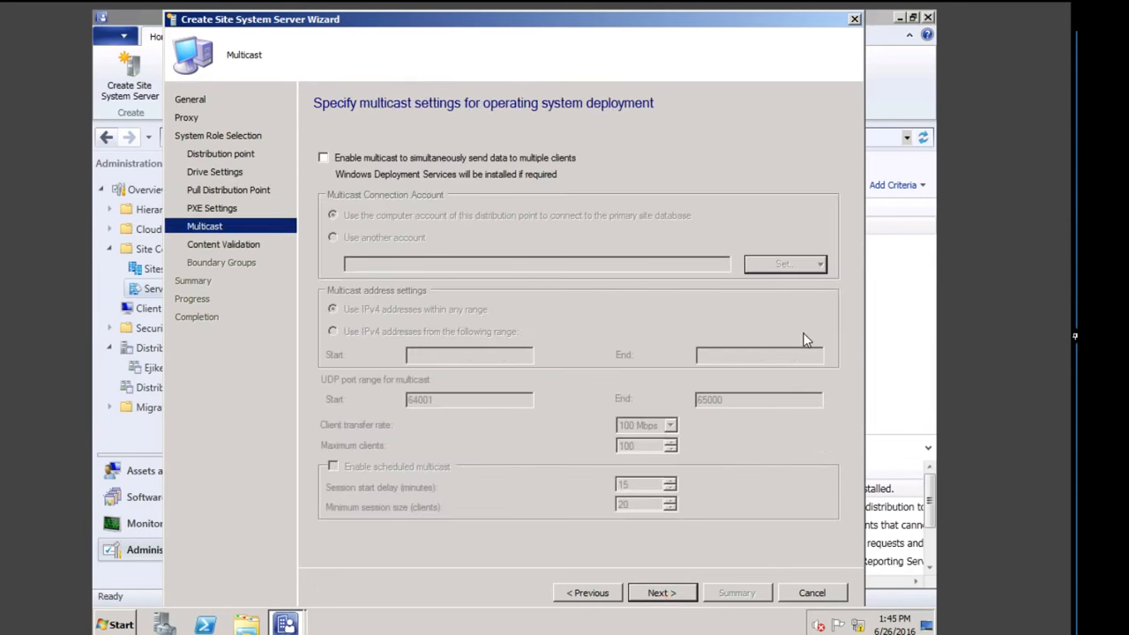
{"action": "left_click", "coordinate": [667, 596]}
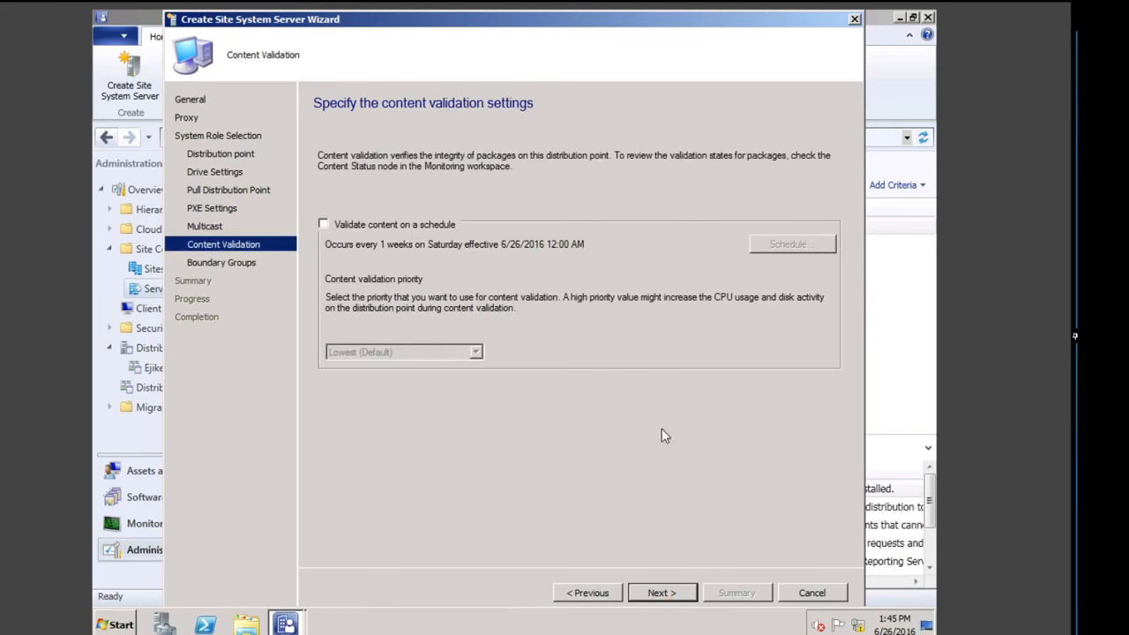
{"action": "left_click", "coordinate": [667, 593]}
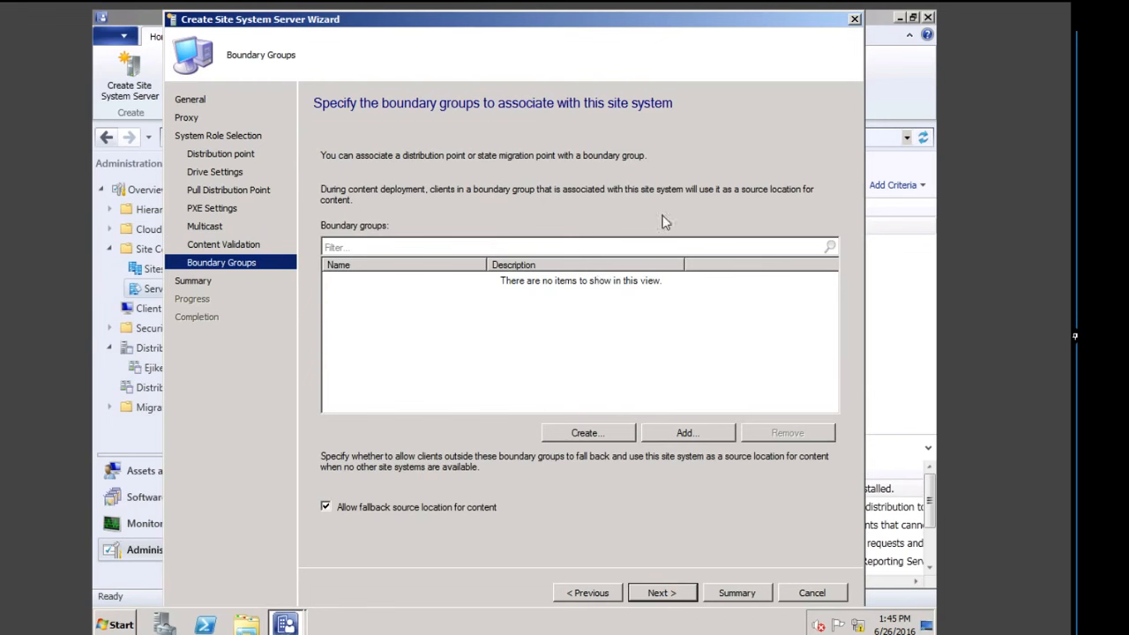
Step: Associate the Local Clients in MCM boundary group with the site system and complete the Create Site System Server Wizard
{"action": "left_click", "coordinate": [703, 434]}
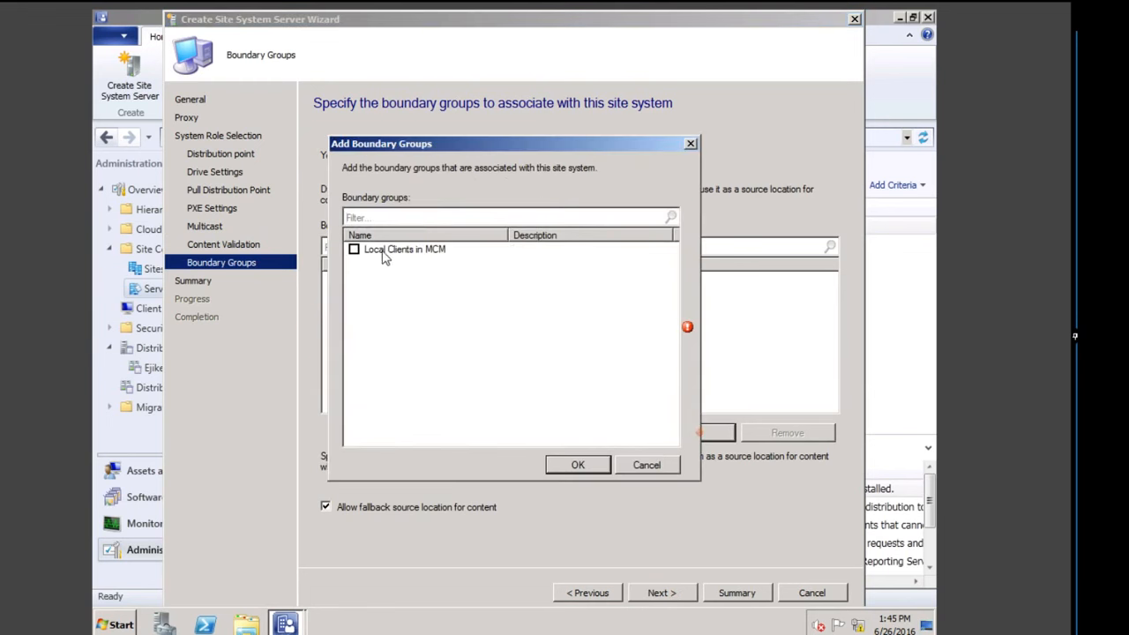
{"action": "left_click", "coordinate": [366, 253]}
{"action": "left_click", "coordinate": [354, 250]}
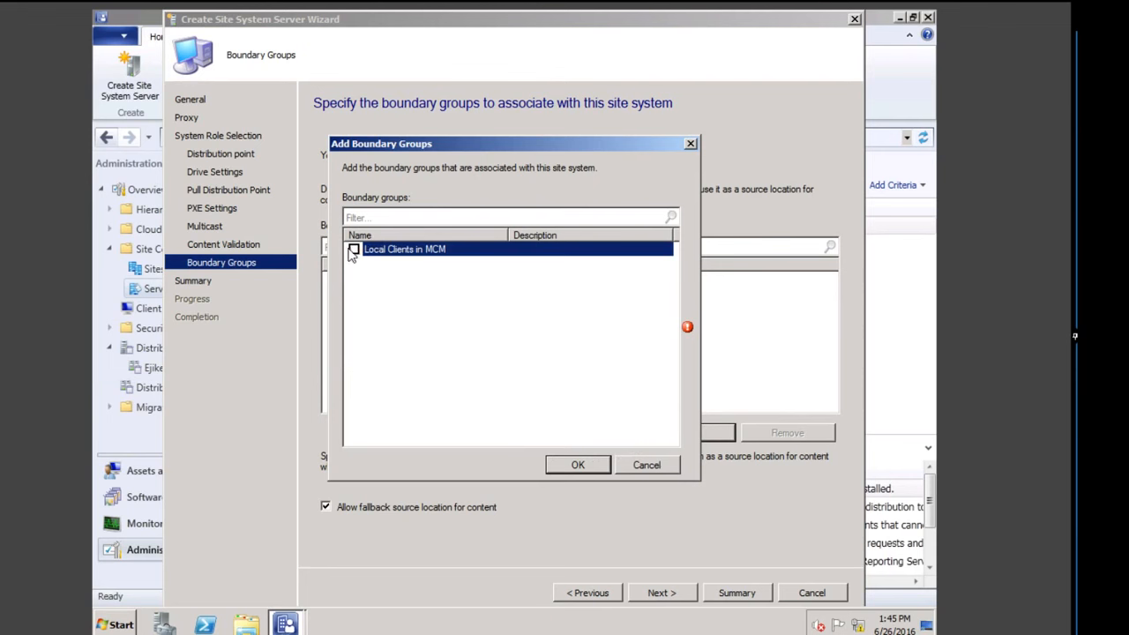
{"action": "left_click", "coordinate": [578, 465]}
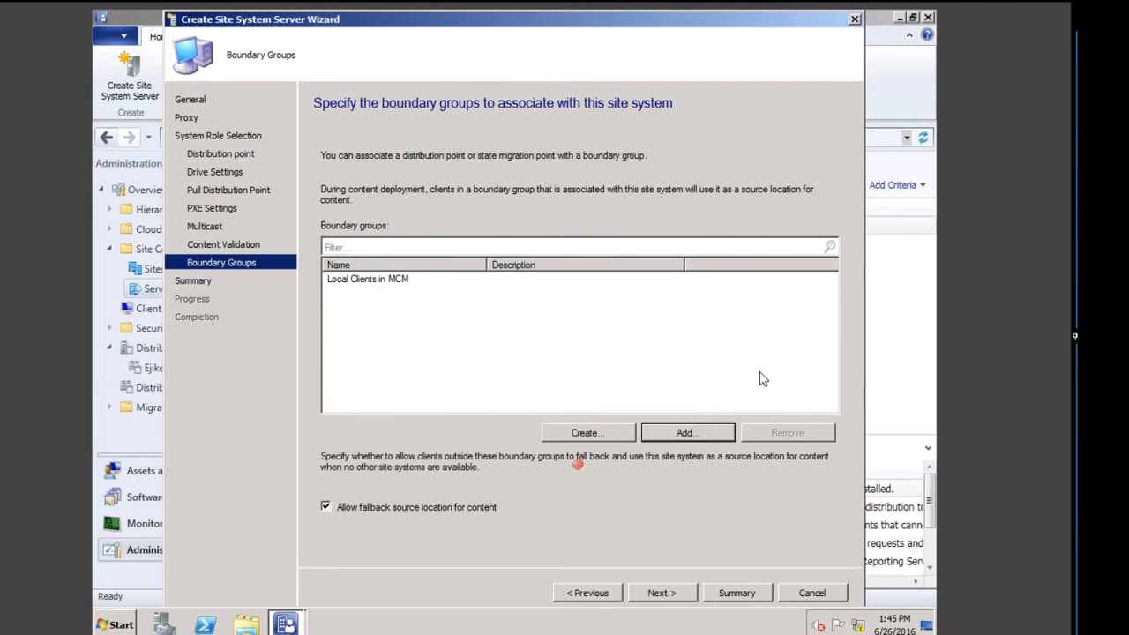
{"action": "left_click", "coordinate": [662, 594]}
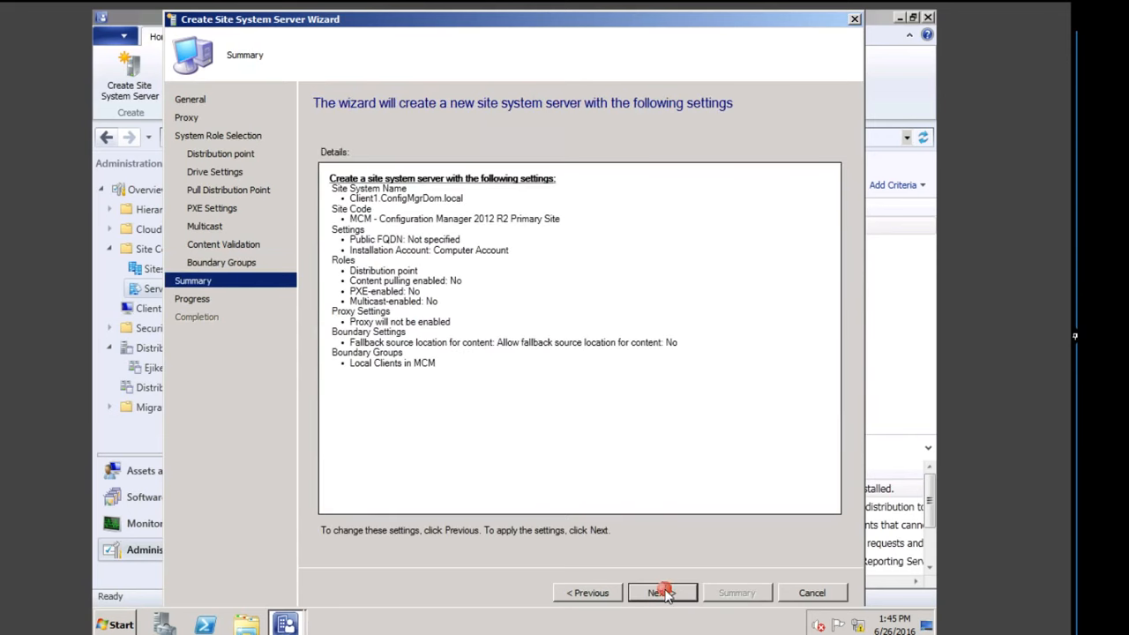
{"action": "left_click", "coordinate": [662, 592]}
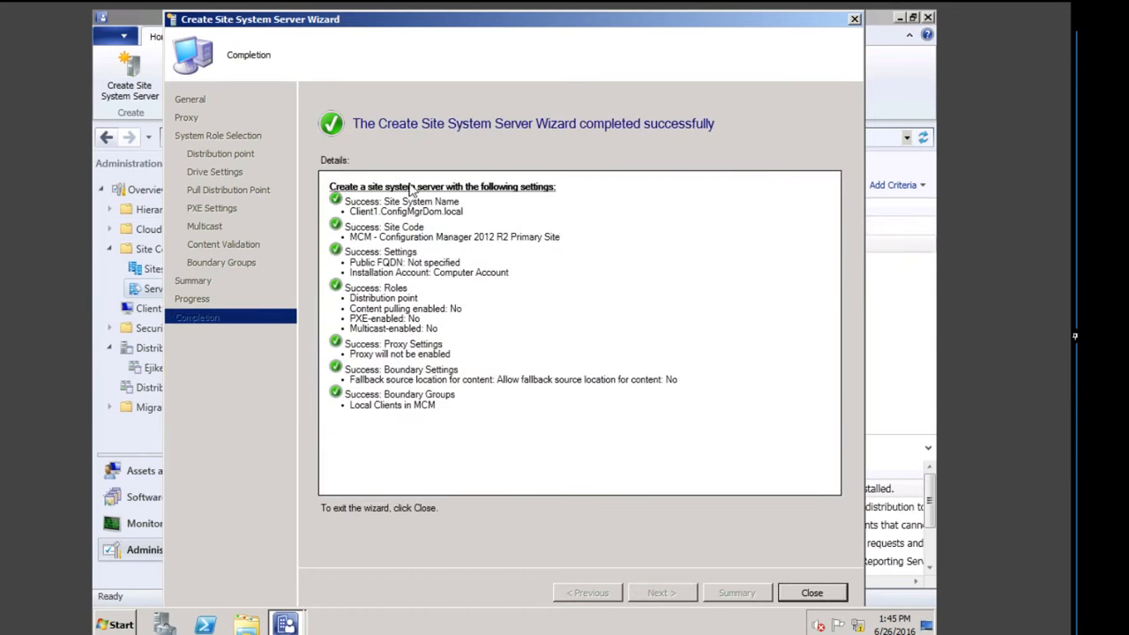
Step: Close the completed wizard and review the site system roles assigned to the Client1 server
{"action": "left_click", "coordinate": [811, 594]}
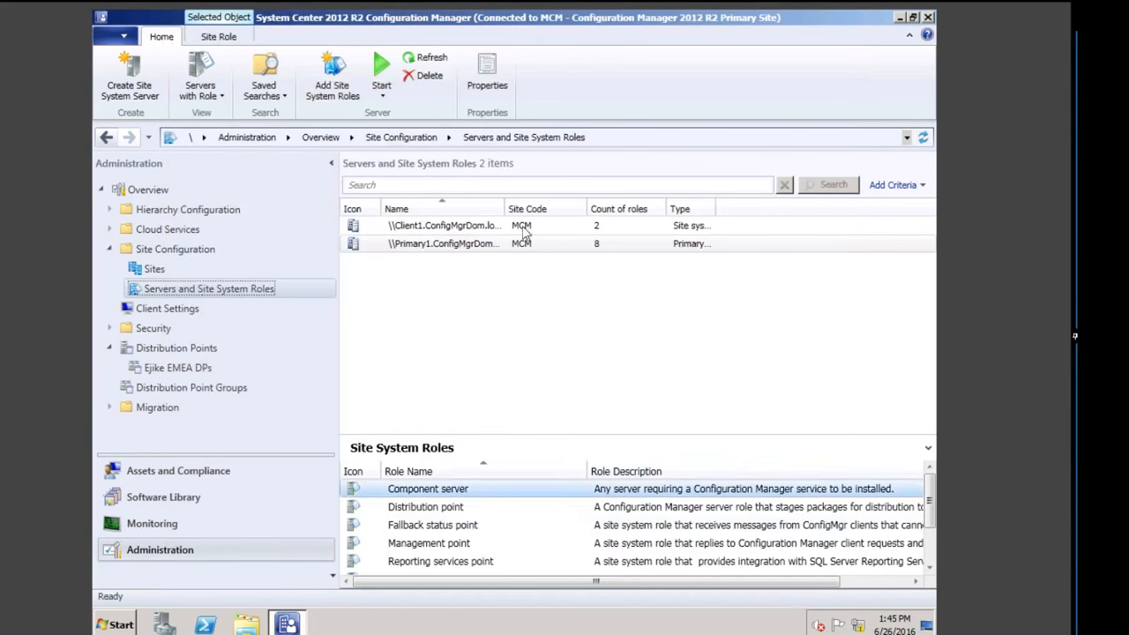
{"action": "left_click", "coordinate": [404, 226]}
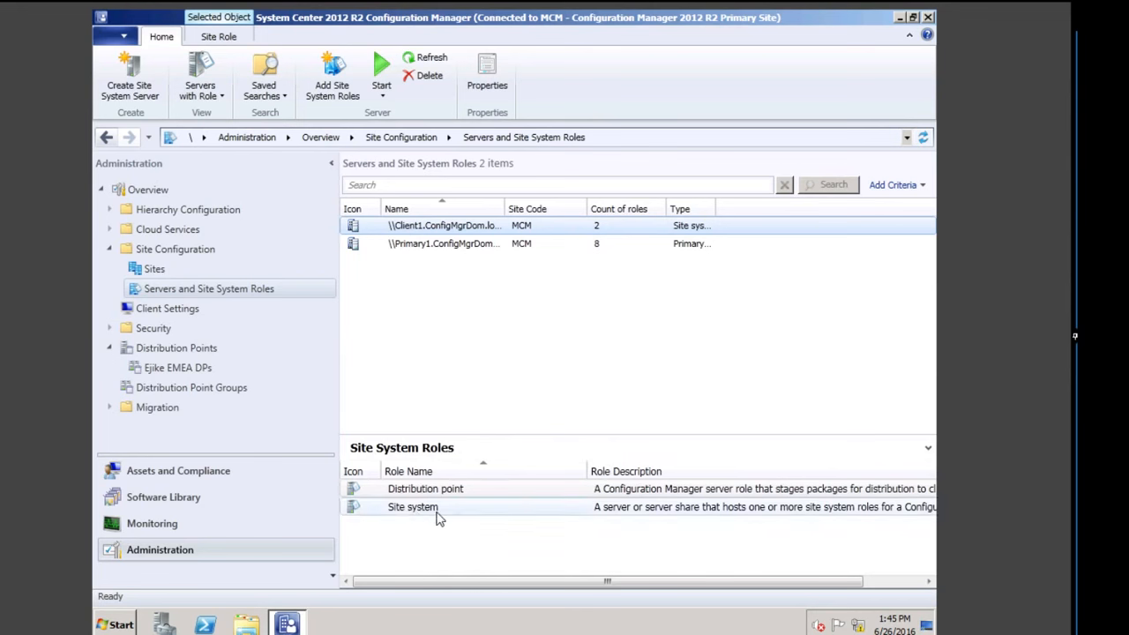
{"action": "left_click", "coordinate": [452, 491]}
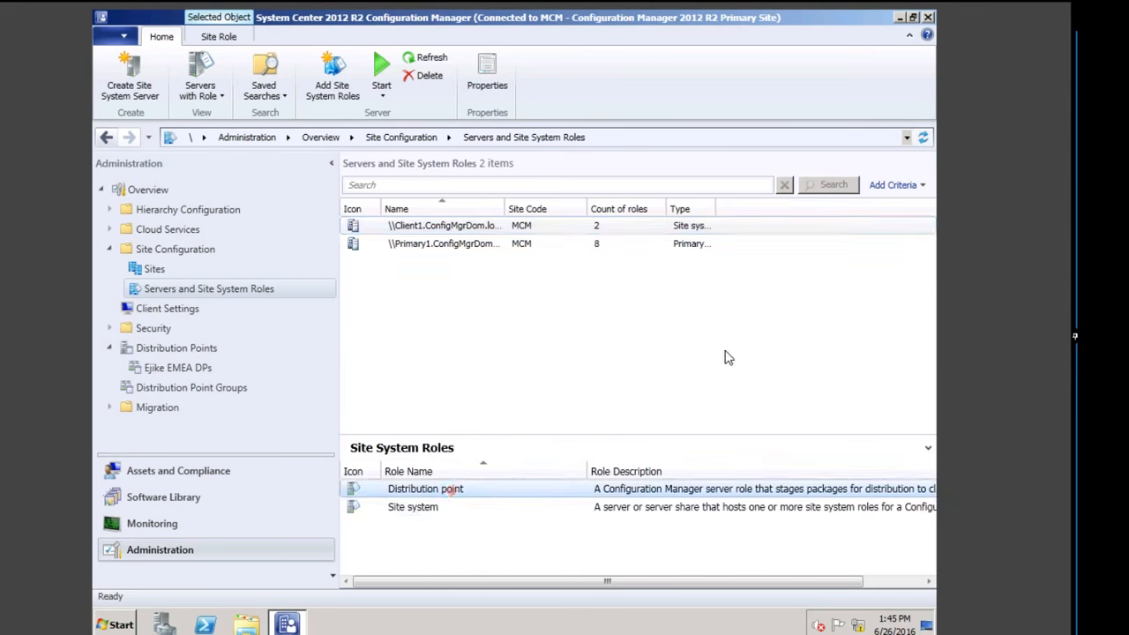
{"action": "left_click", "coordinate": [450, 488]}
{"action": "left_click", "coordinate": [416, 511]}
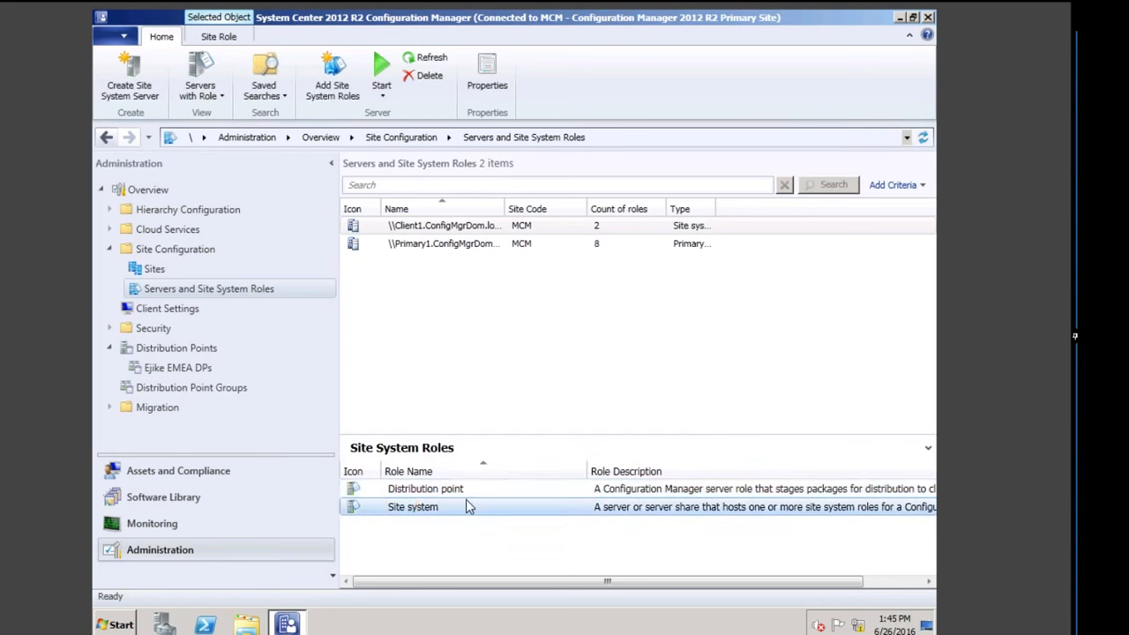
{"action": "left_click", "coordinate": [438, 491]}
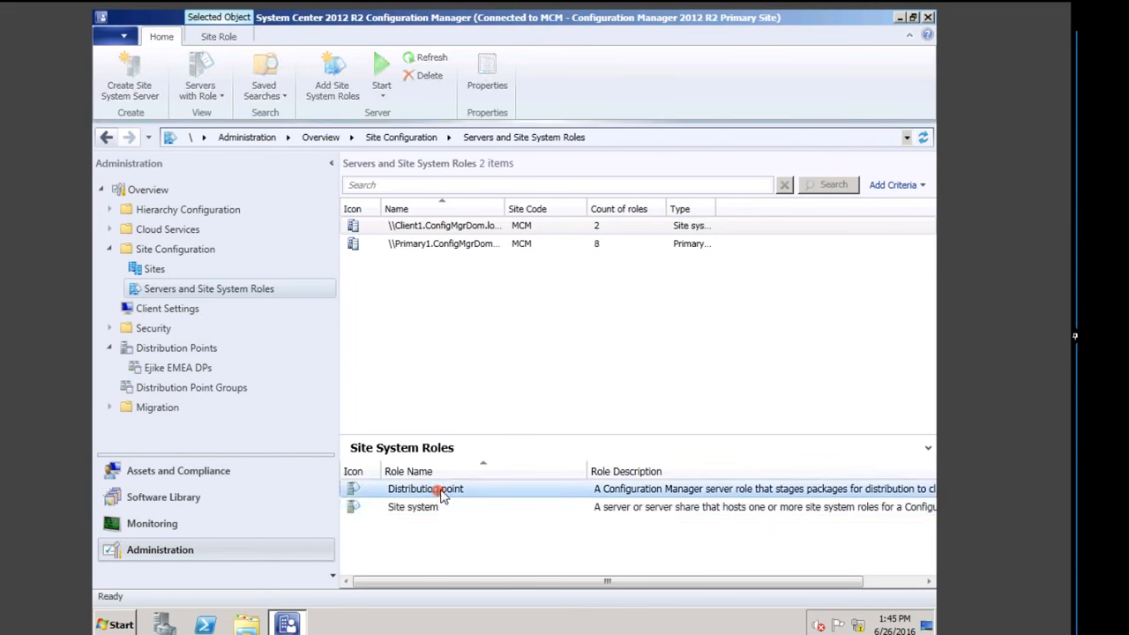
Step: Review Client1's distribution point properties, covering general, PXE, multicast, group, content, validation, boundary group, schedule, rate limit and pull settings
{"action": "right_click", "coordinate": [438, 494]}
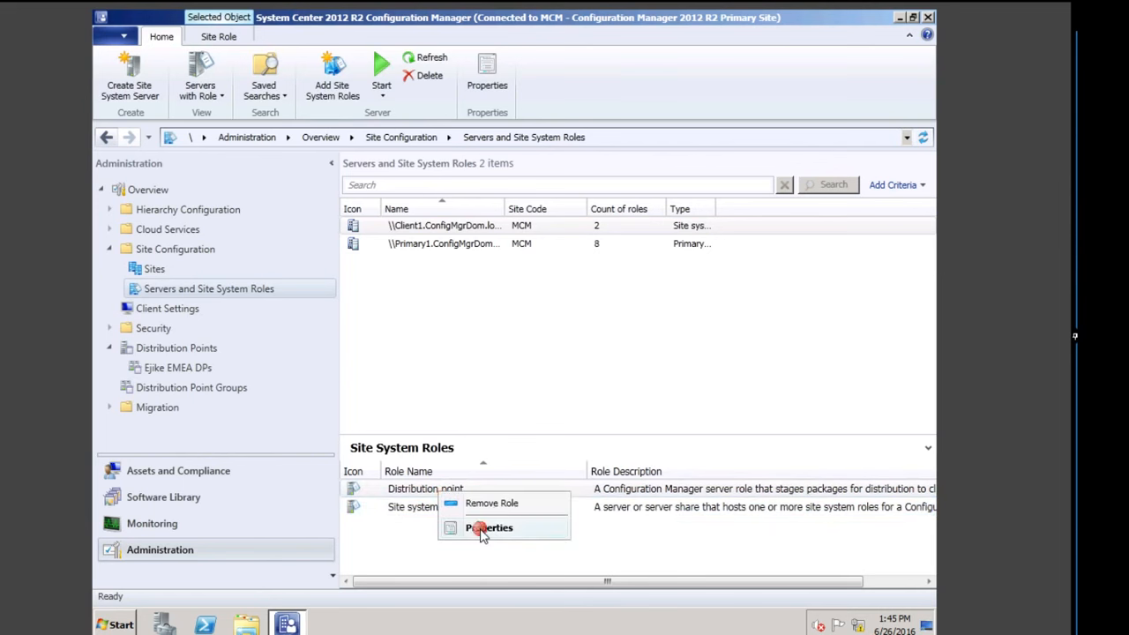
{"action": "left_click", "coordinate": [489, 528]}
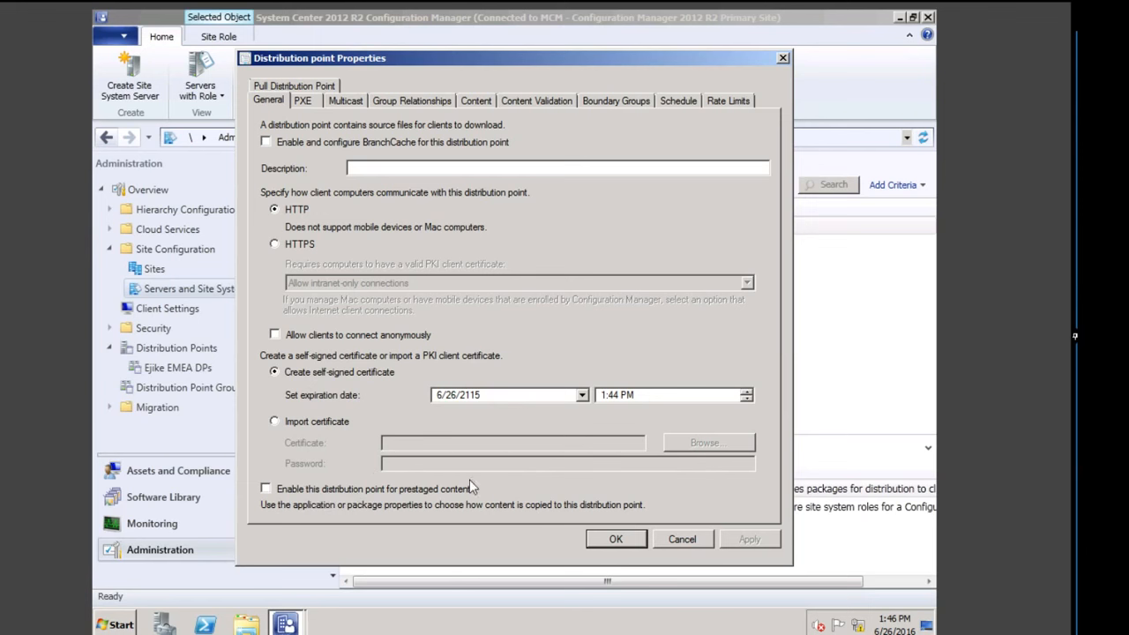
{"action": "left_click", "coordinate": [302, 102]}
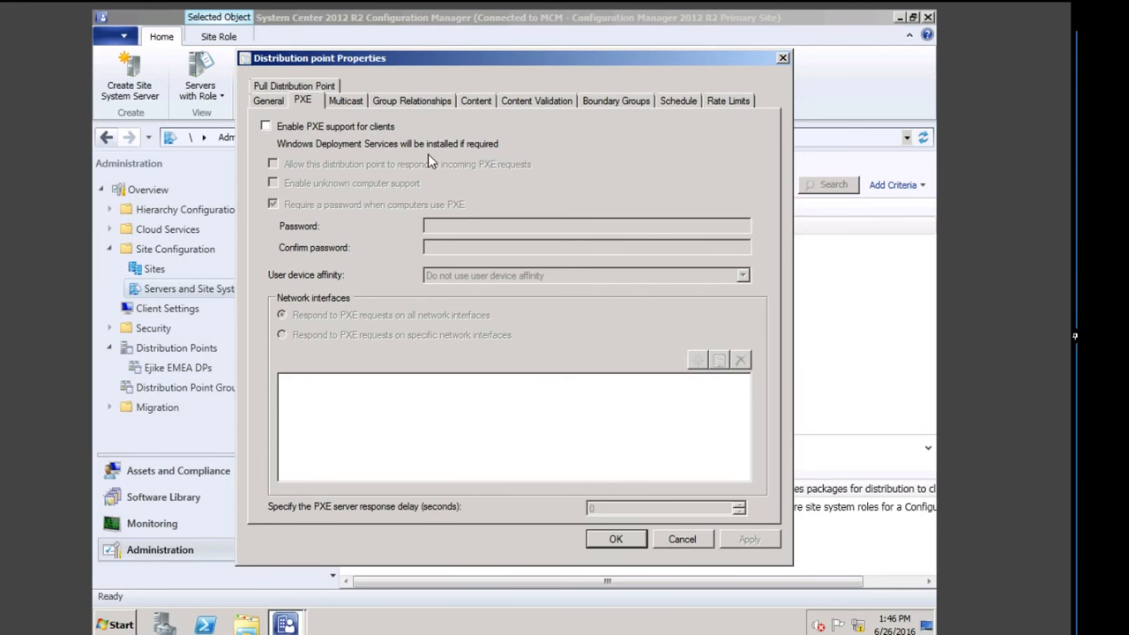
{"action": "left_click", "coordinate": [349, 102]}
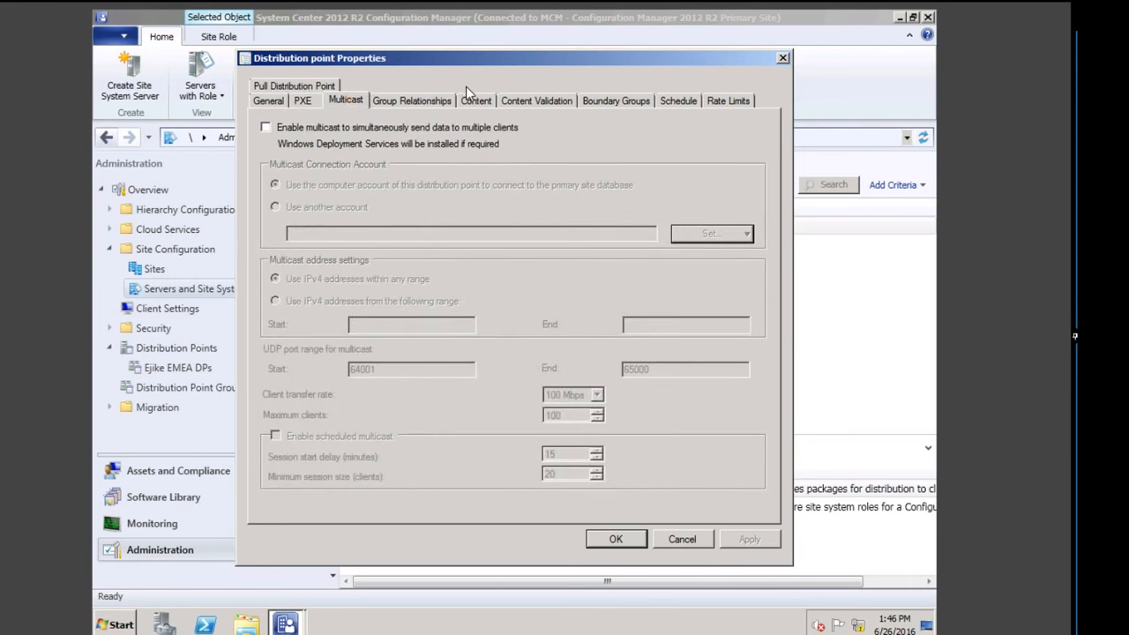
{"action": "left_click", "coordinate": [408, 102]}
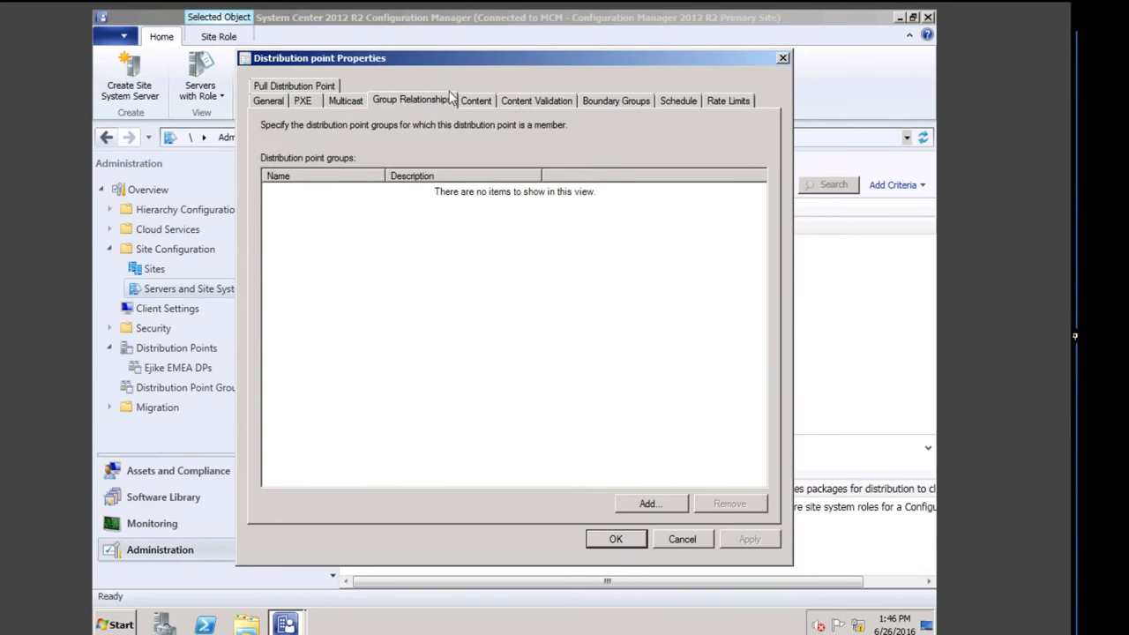
{"action": "left_click", "coordinate": [474, 103]}
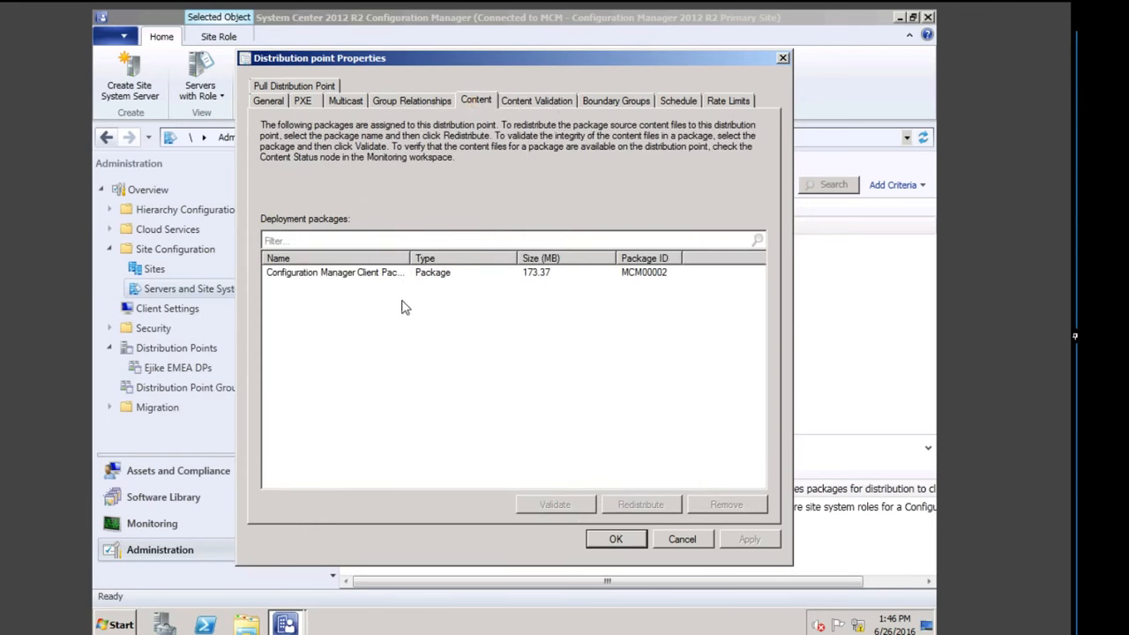
{"action": "left_click", "coordinate": [521, 100]}
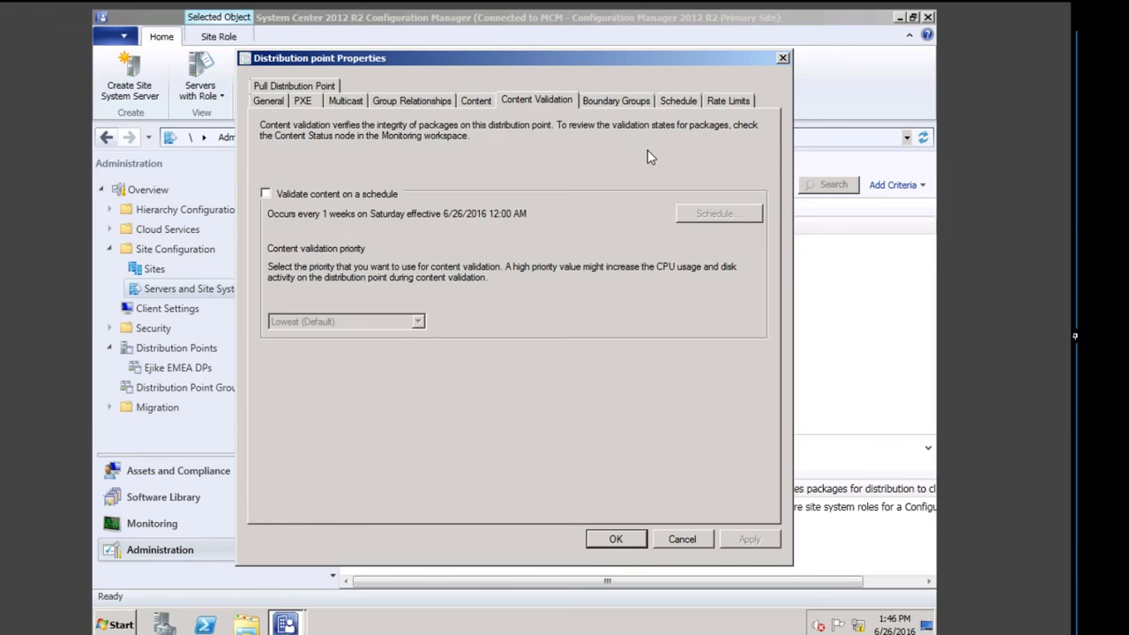
{"action": "left_click", "coordinate": [623, 100]}
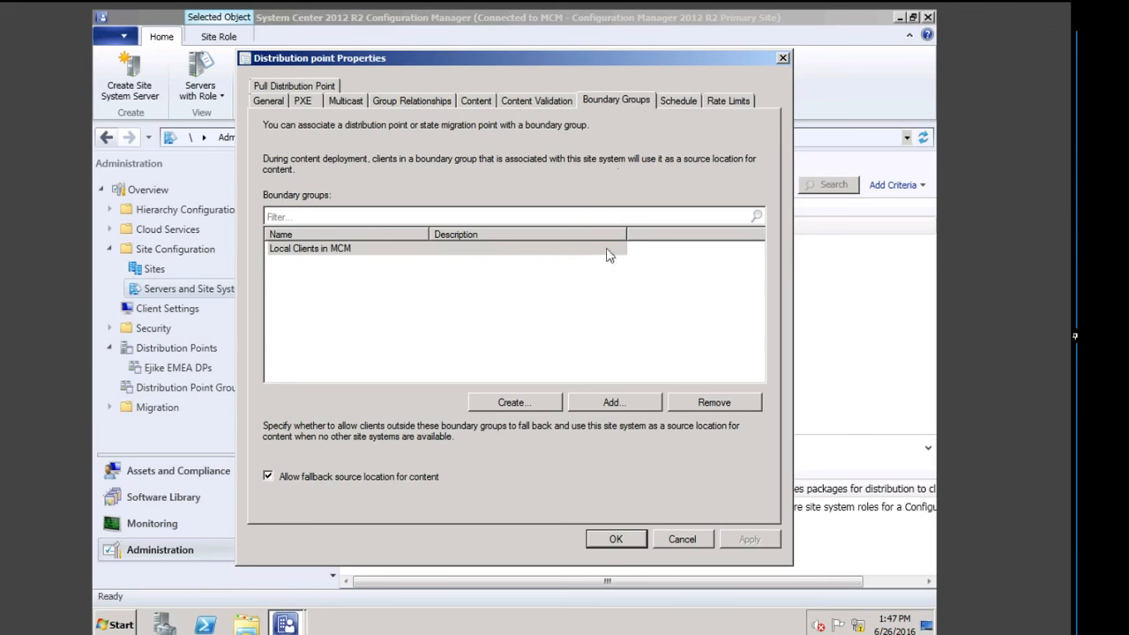
{"action": "left_click", "coordinate": [679, 102]}
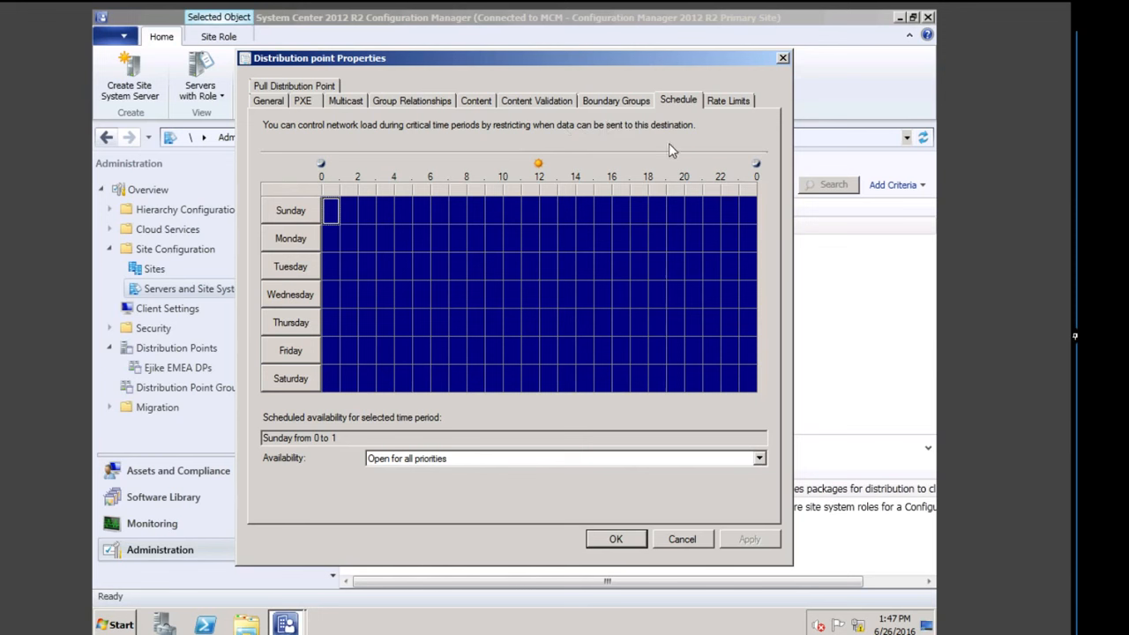
{"action": "left_click", "coordinate": [716, 101]}
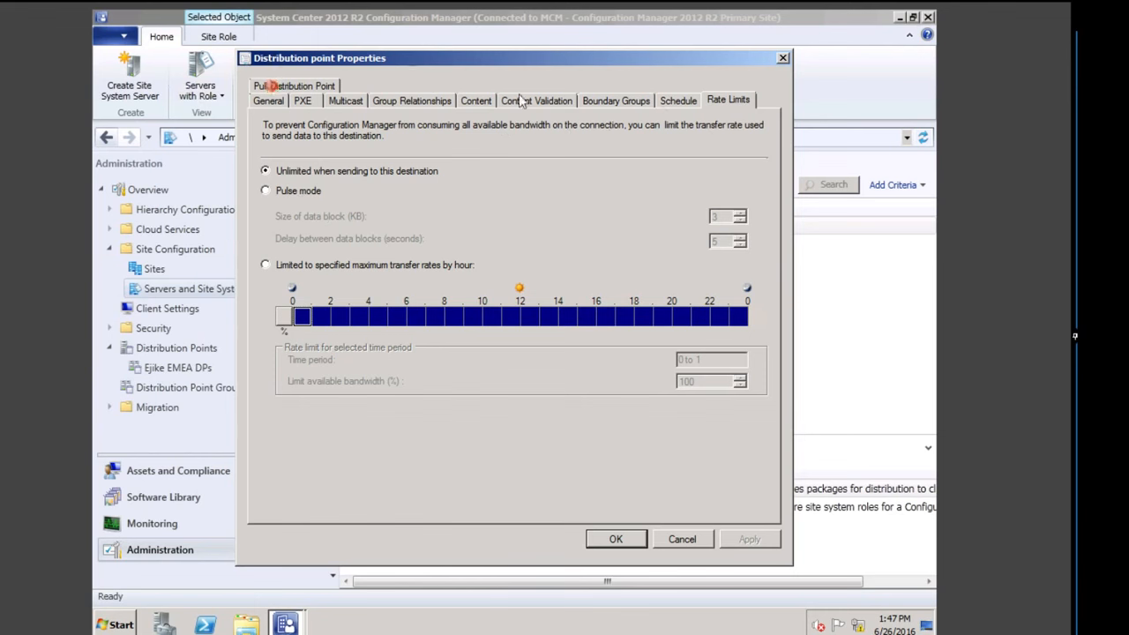
{"action": "left_click", "coordinate": [281, 86]}
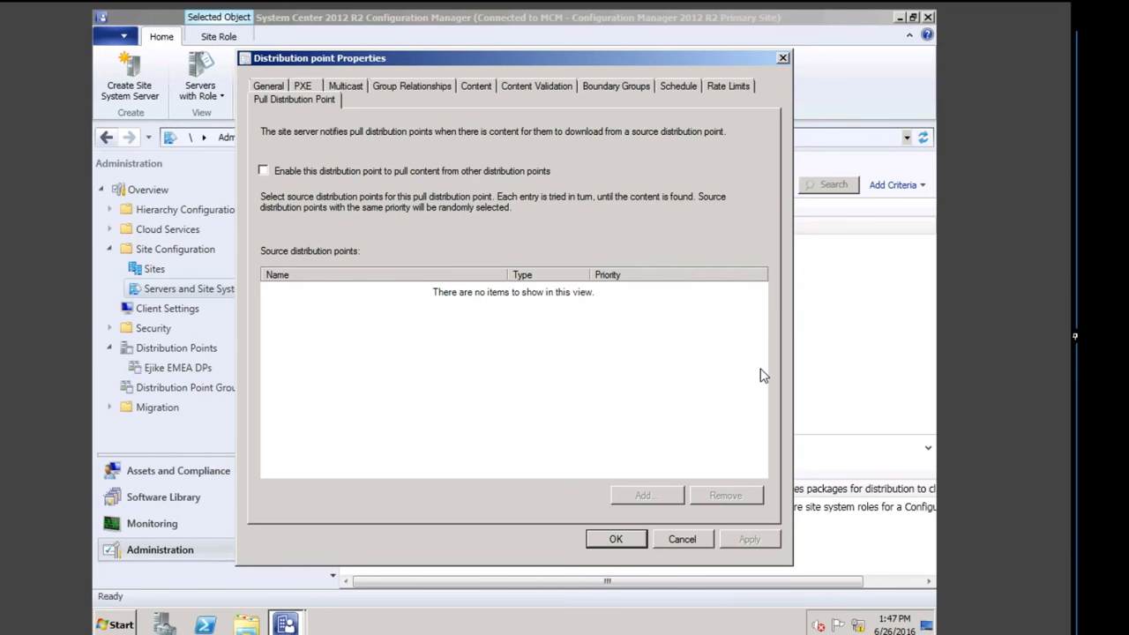
{"action": "left_click", "coordinate": [620, 541]}
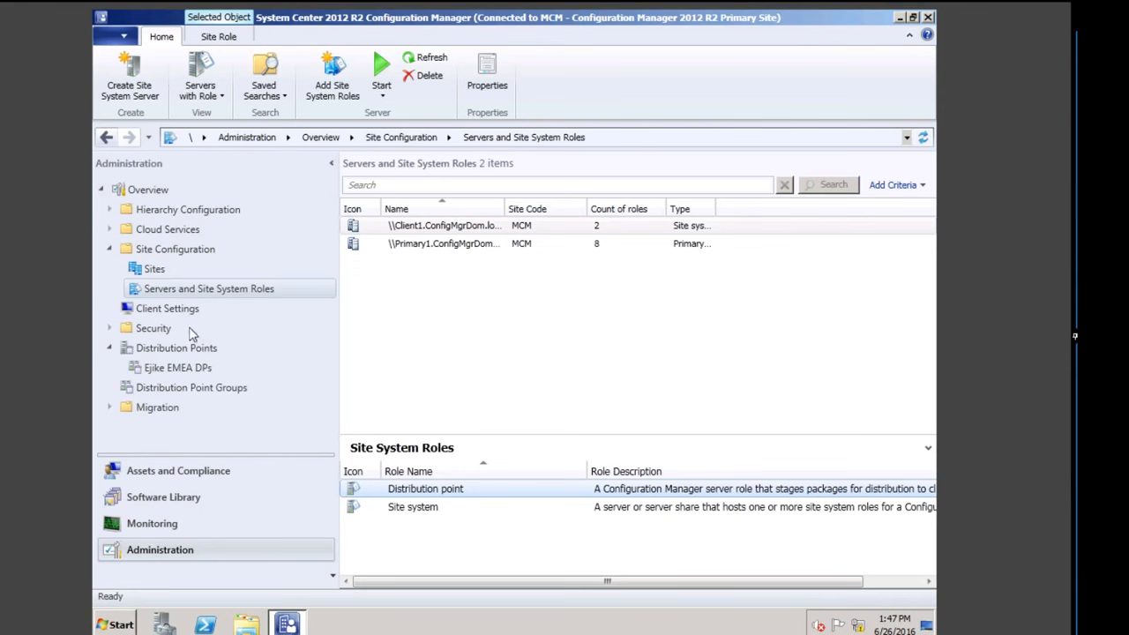
Step: Show which distribution points are members of the EMEA distribution point group
{"action": "left_click", "coordinate": [219, 389]}
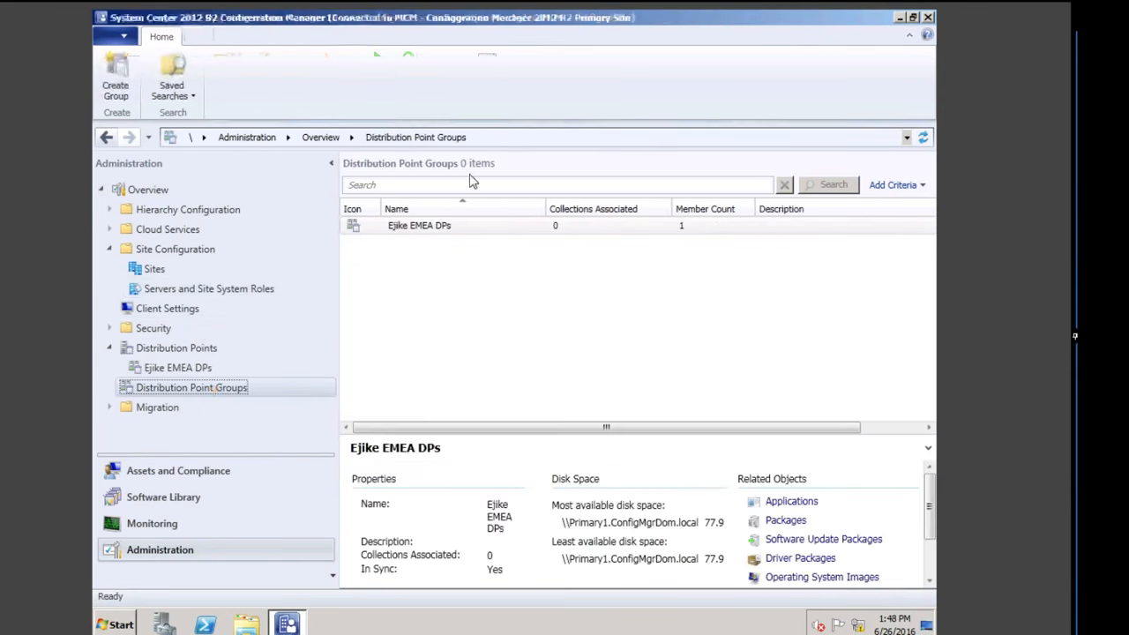
{"action": "right_click", "coordinate": [421, 226]}
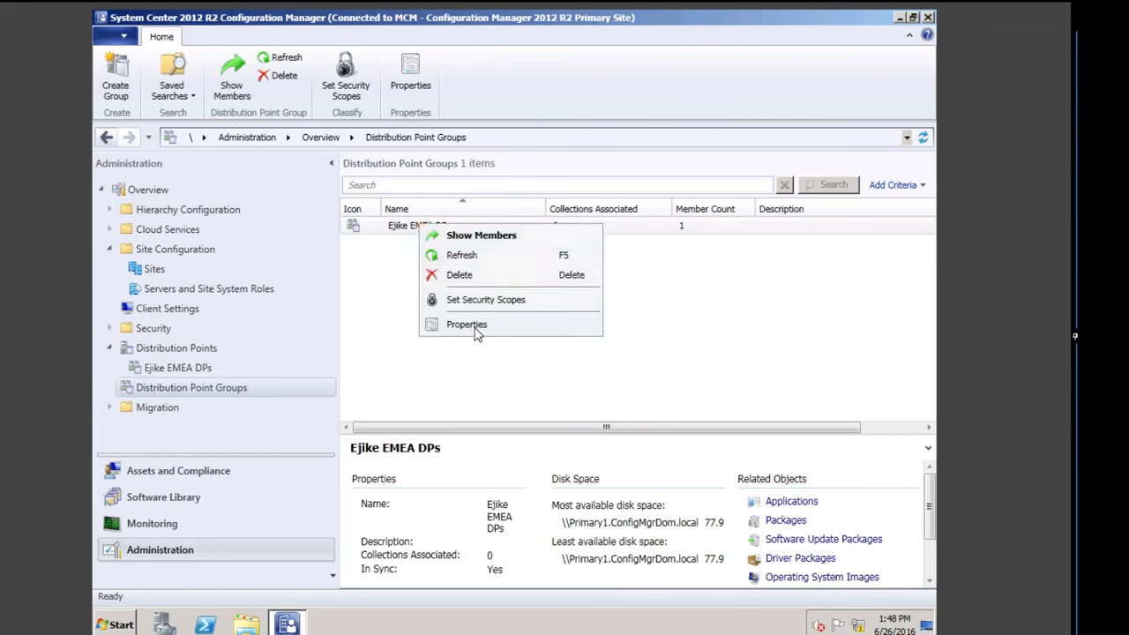
{"action": "left_click", "coordinate": [373, 291]}
{"action": "left_click", "coordinate": [422, 227]}
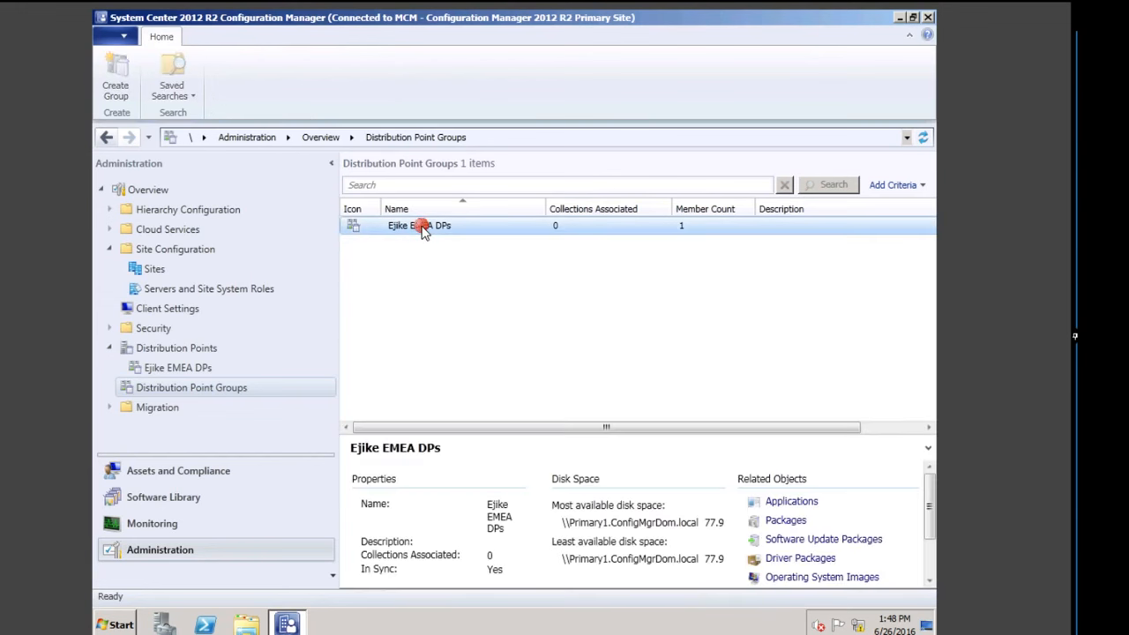
{"action": "right_click", "coordinate": [422, 227]}
{"action": "left_click", "coordinate": [509, 231]}
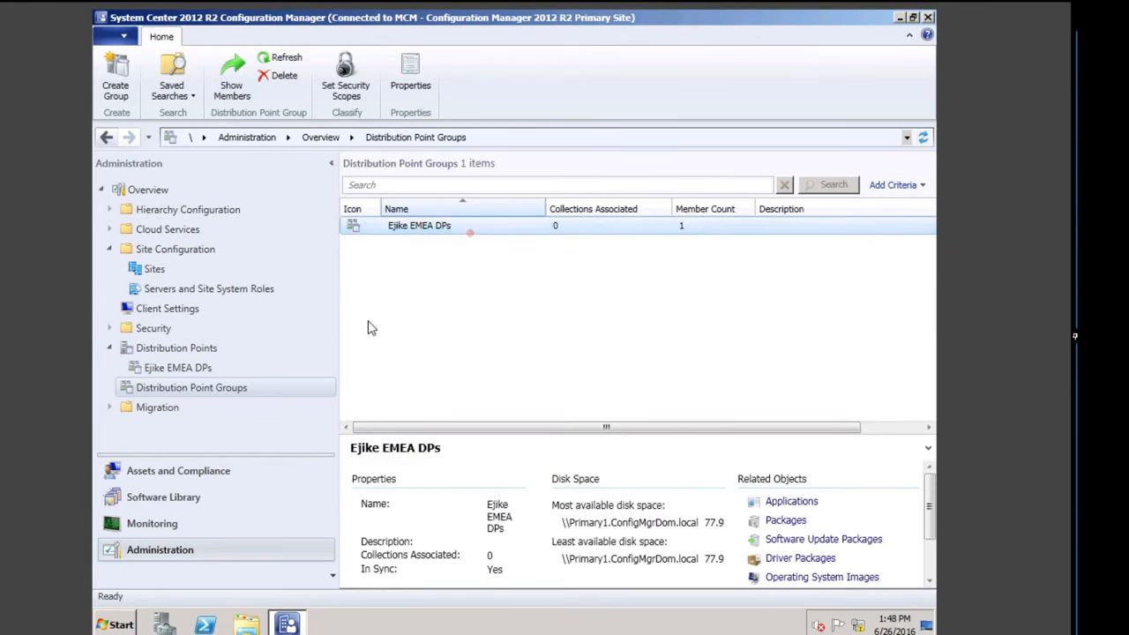
{"action": "left_click", "coordinate": [456, 232]}
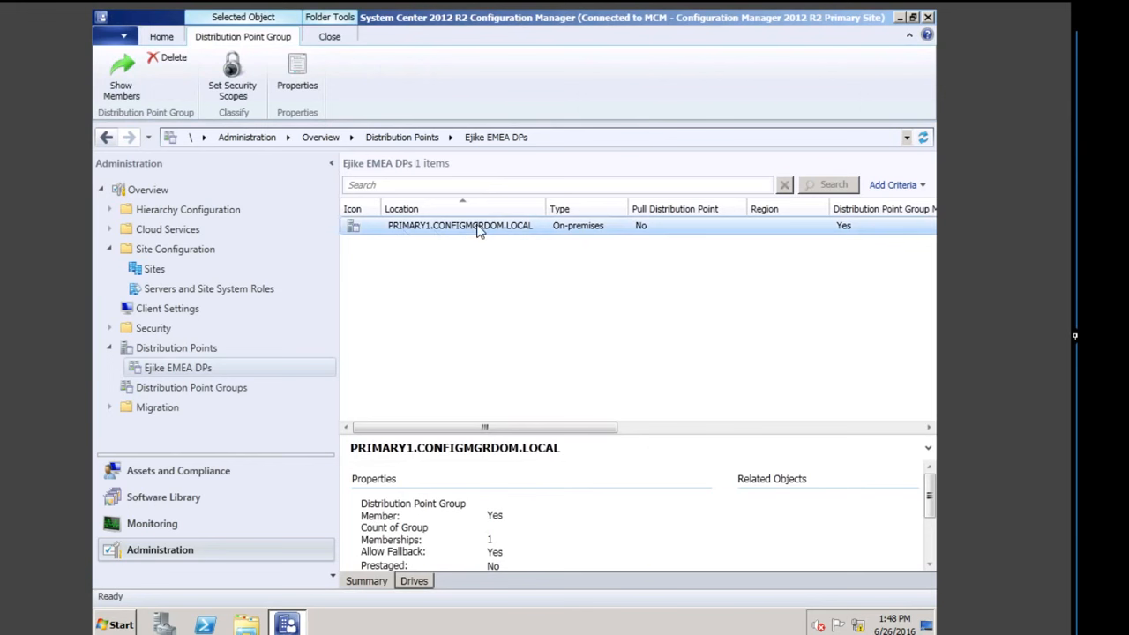
{"action": "left_click", "coordinate": [175, 369]}
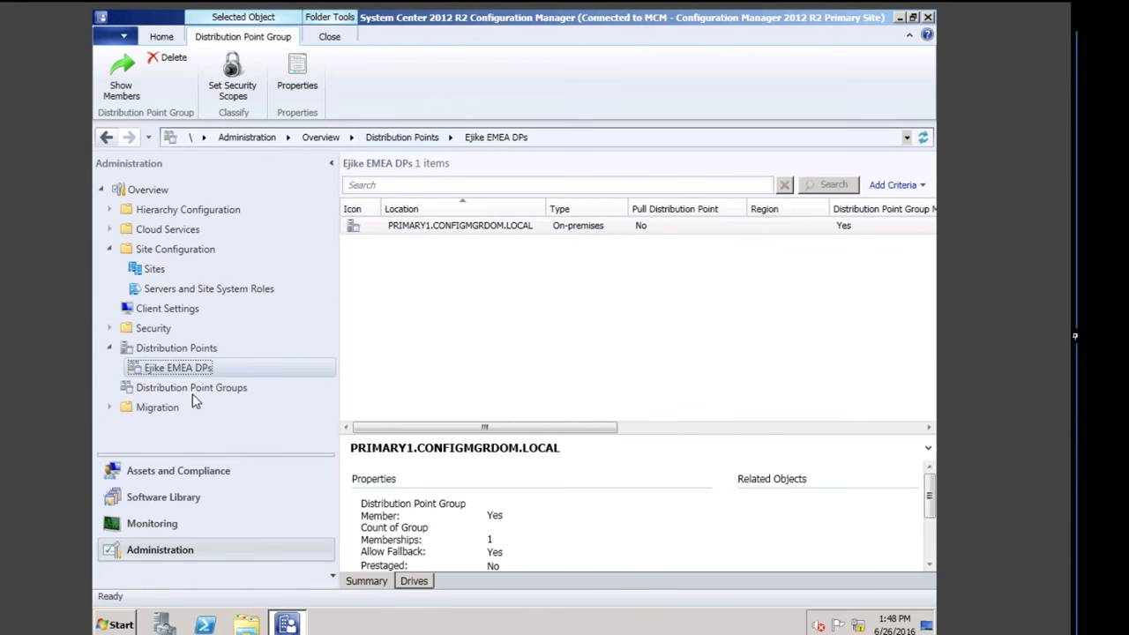
Step: Add CLIENT1.CONFIGMGRDOM.LOCAL as a member of the EMEA distribution point group through the group's properties
{"action": "left_click", "coordinate": [194, 390]}
{"action": "left_click", "coordinate": [431, 227]}
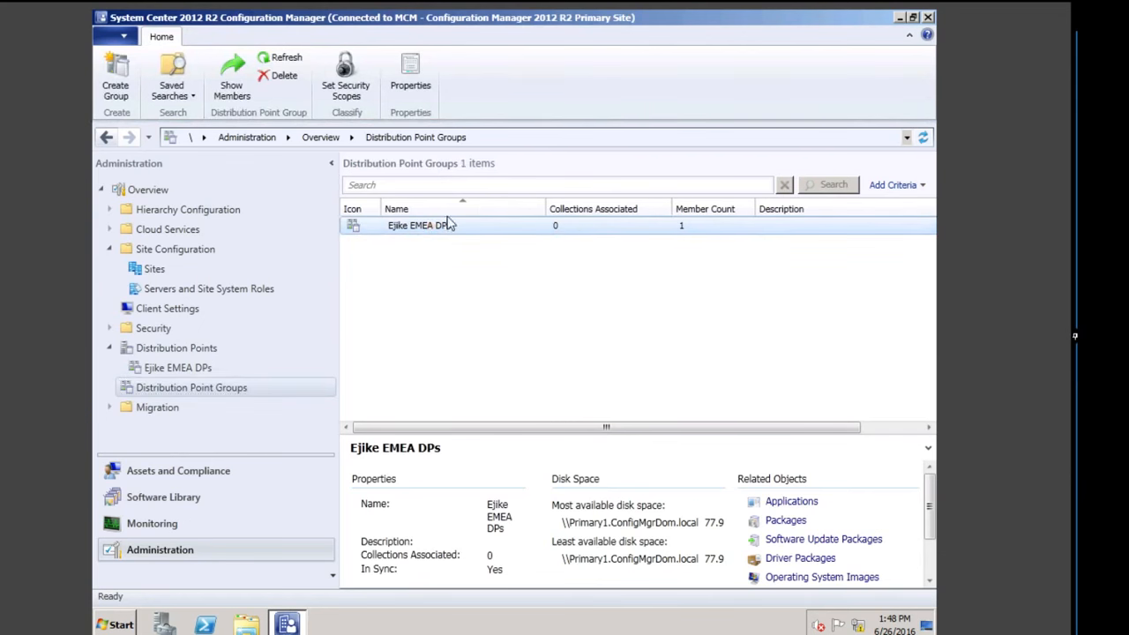
{"action": "left_click", "coordinate": [410, 75]}
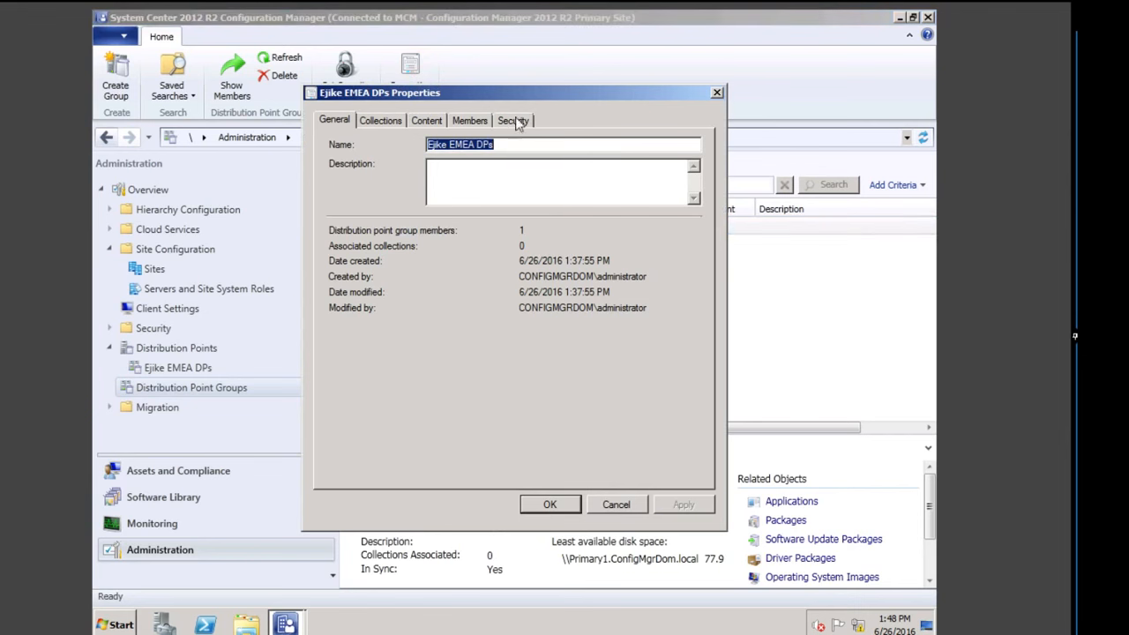
{"action": "left_click", "coordinate": [468, 121]}
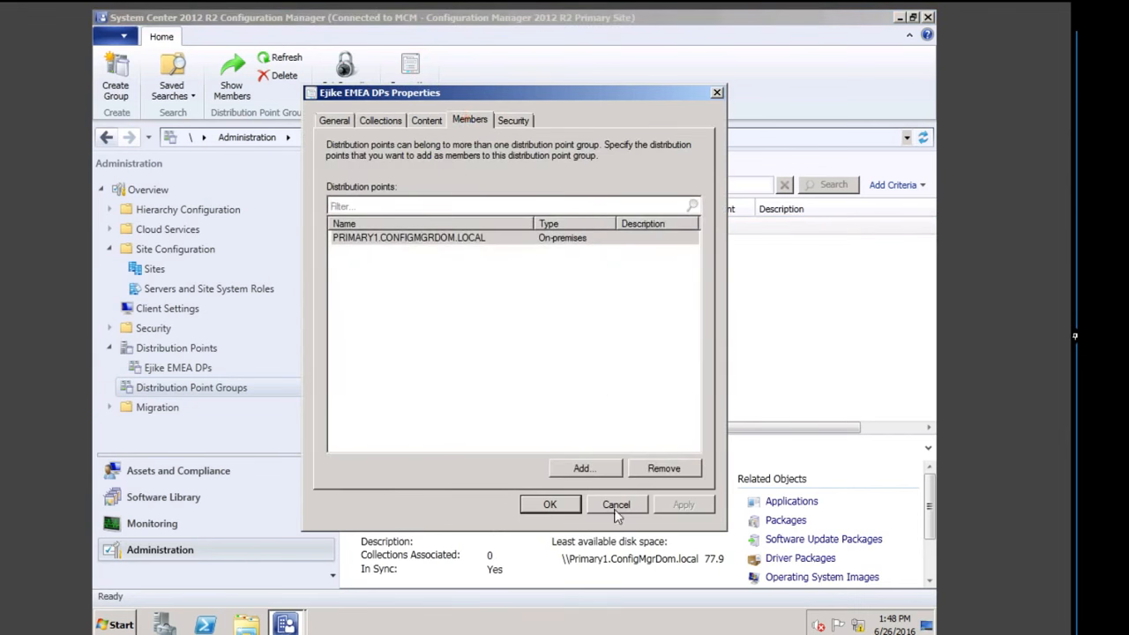
{"action": "left_click", "coordinate": [582, 468]}
{"action": "left_click", "coordinate": [332, 282]}
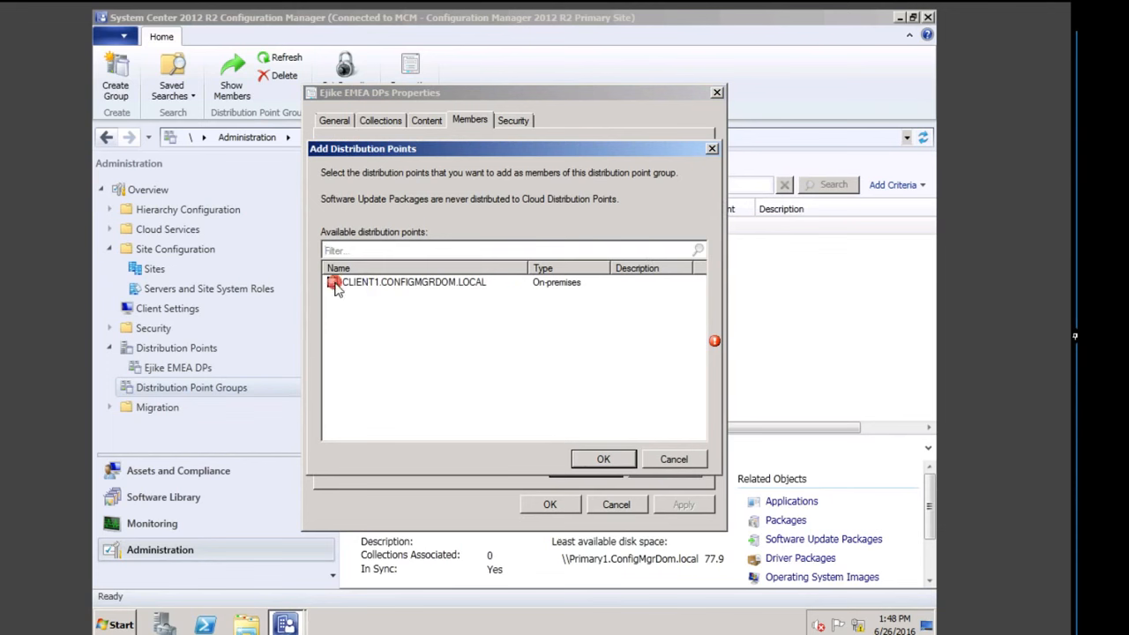
{"action": "left_click", "coordinate": [576, 460]}
{"action": "left_click", "coordinate": [553, 503]}
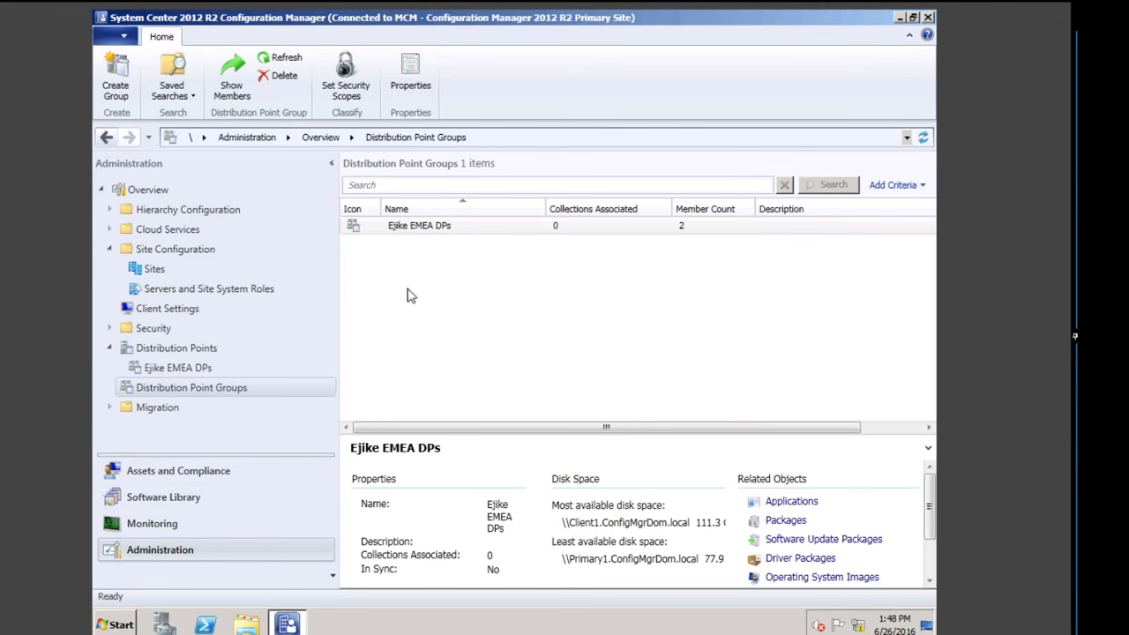
Step: Check the content status summary of the Microsoft Corporation CCM Framework Tools package in the Monitoring workspace
{"action": "left_click", "coordinate": [174, 524]}
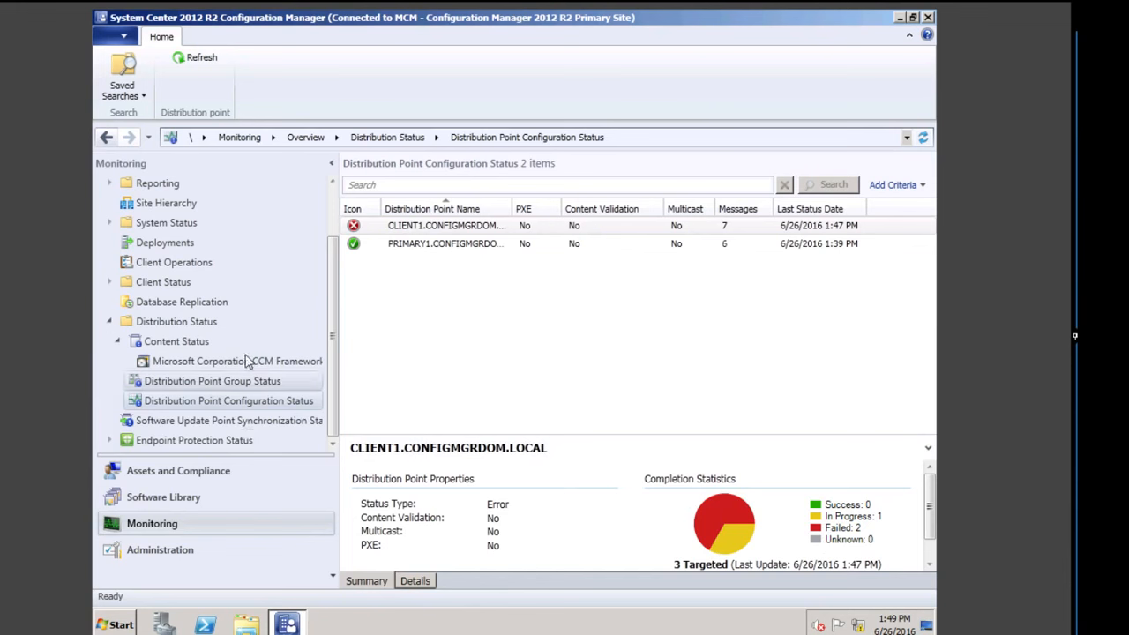
{"action": "left_click", "coordinate": [159, 341]}
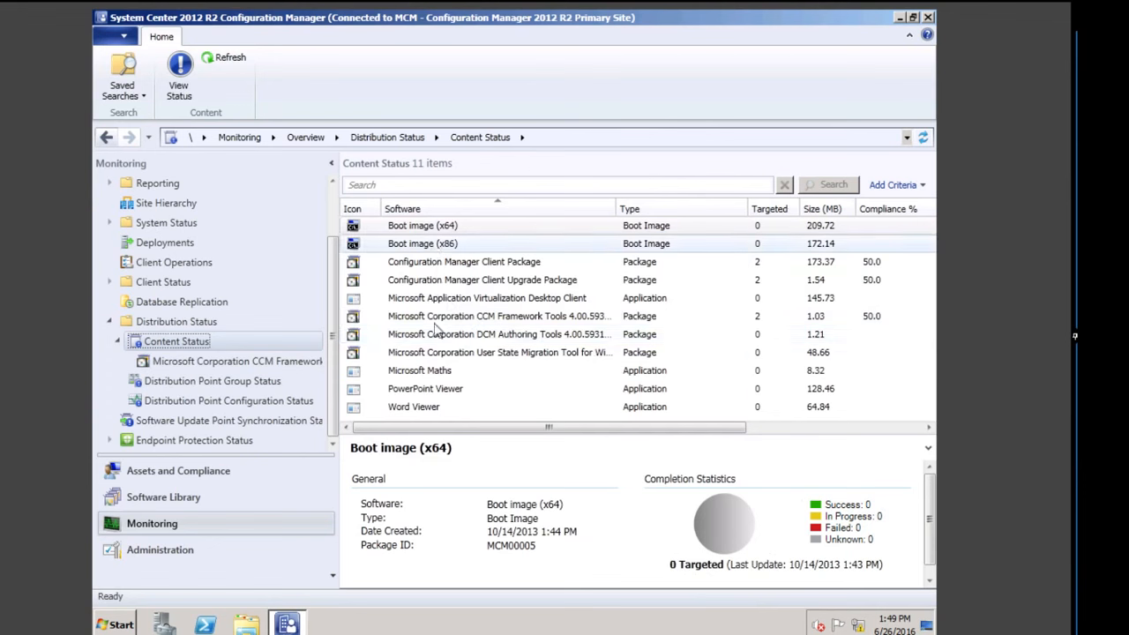
{"action": "left_click", "coordinate": [476, 317]}
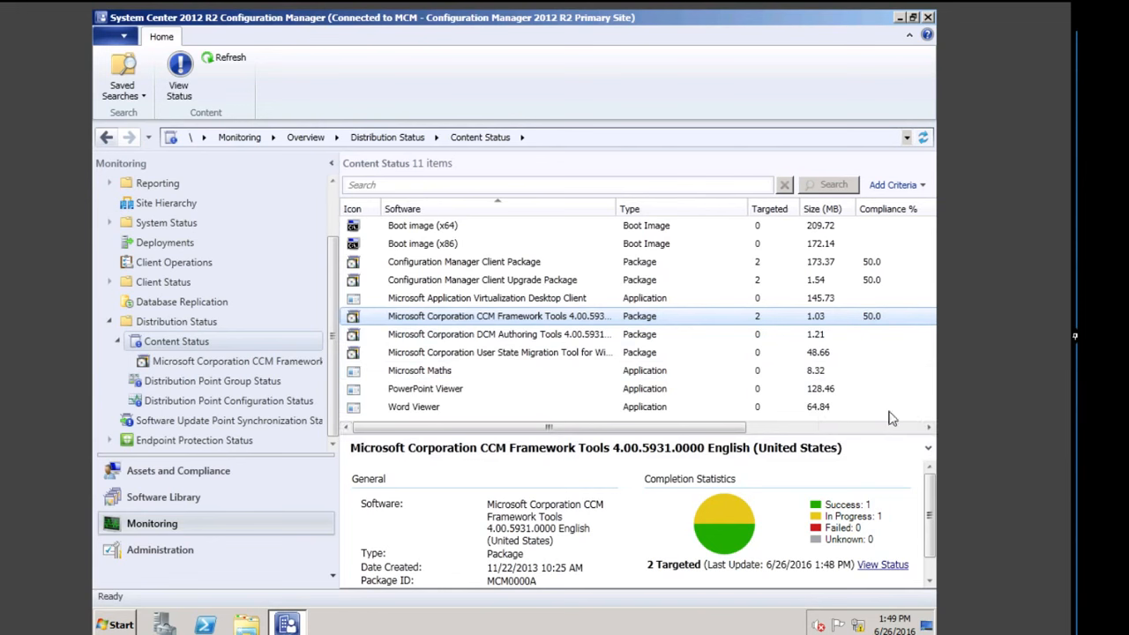
{"action": "left_click_drag", "start_coordinate": [932, 430], "coordinate": [933, 430]}
{"action": "left_click", "coordinate": [394, 429]}
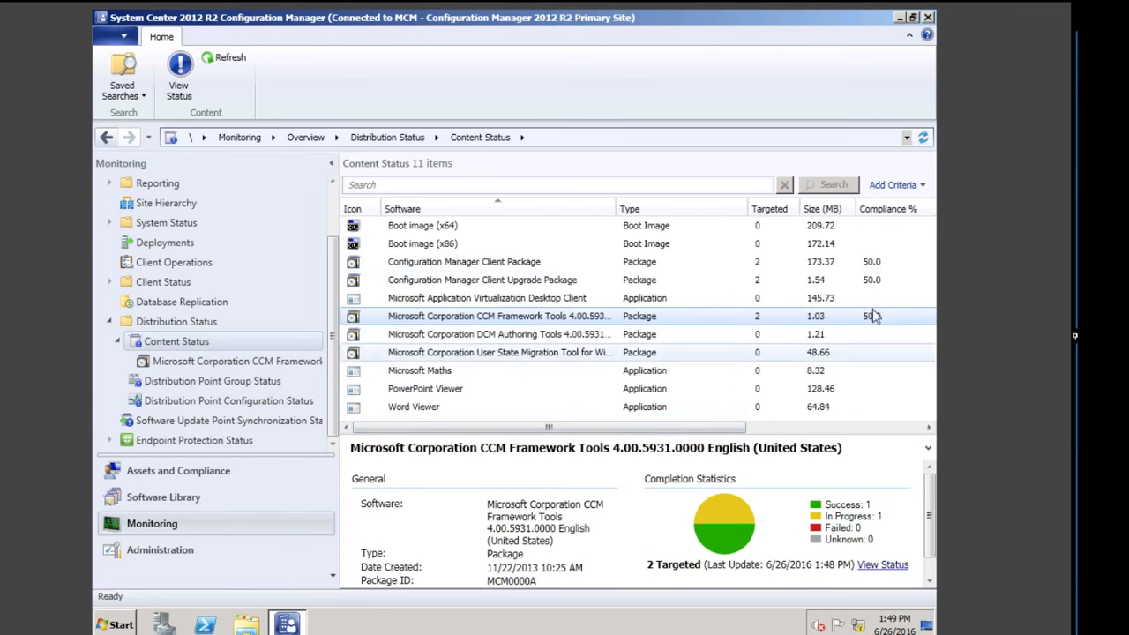
Step: Examine the CCM Framework Tools package's detailed distribution status, refresh it and return to the Content Status list
{"action": "left_click", "coordinate": [885, 565]}
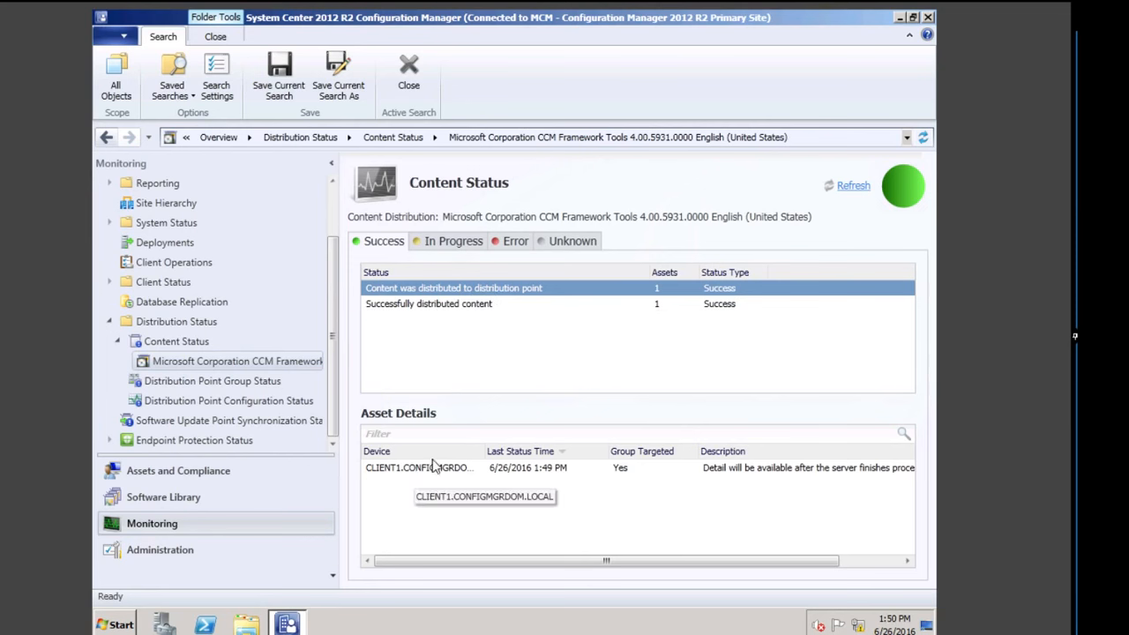
{"action": "left_click", "coordinate": [851, 186]}
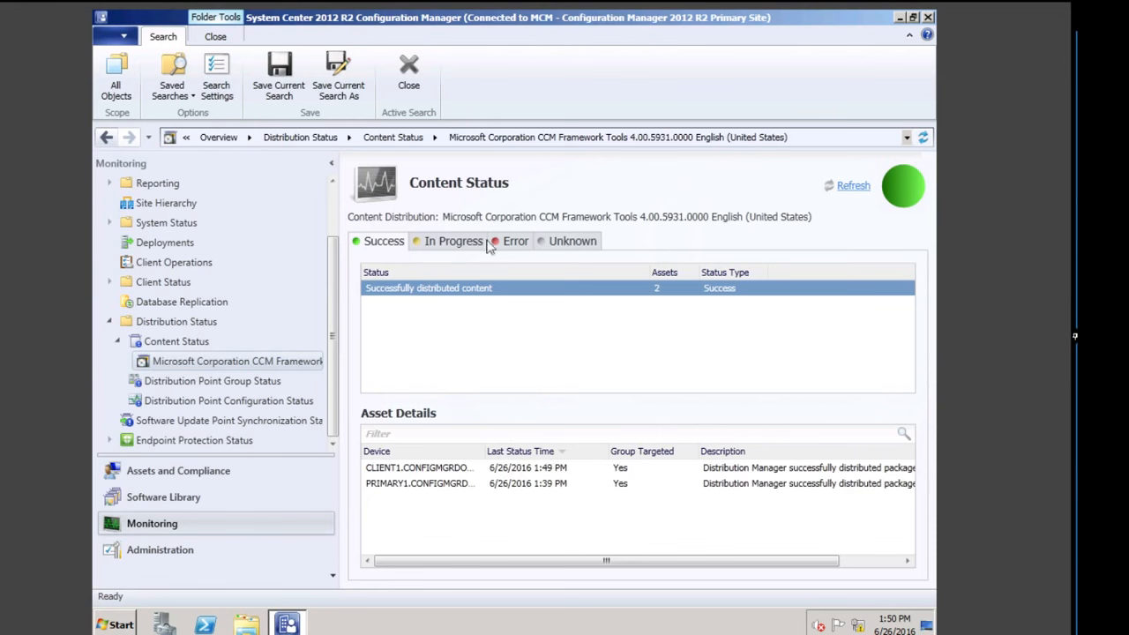
{"action": "left_click", "coordinate": [179, 347]}
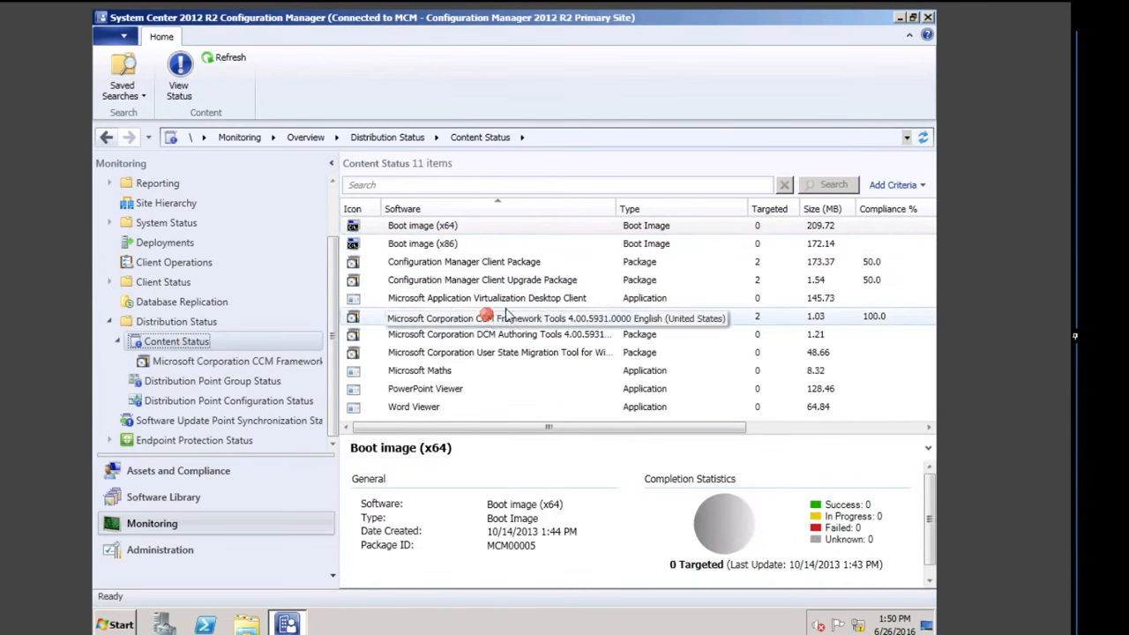
Step: Review the CCM Framework Tools package's completion statistics and the EMEA distribution point group's status
{"action": "left_click", "coordinate": [450, 319]}
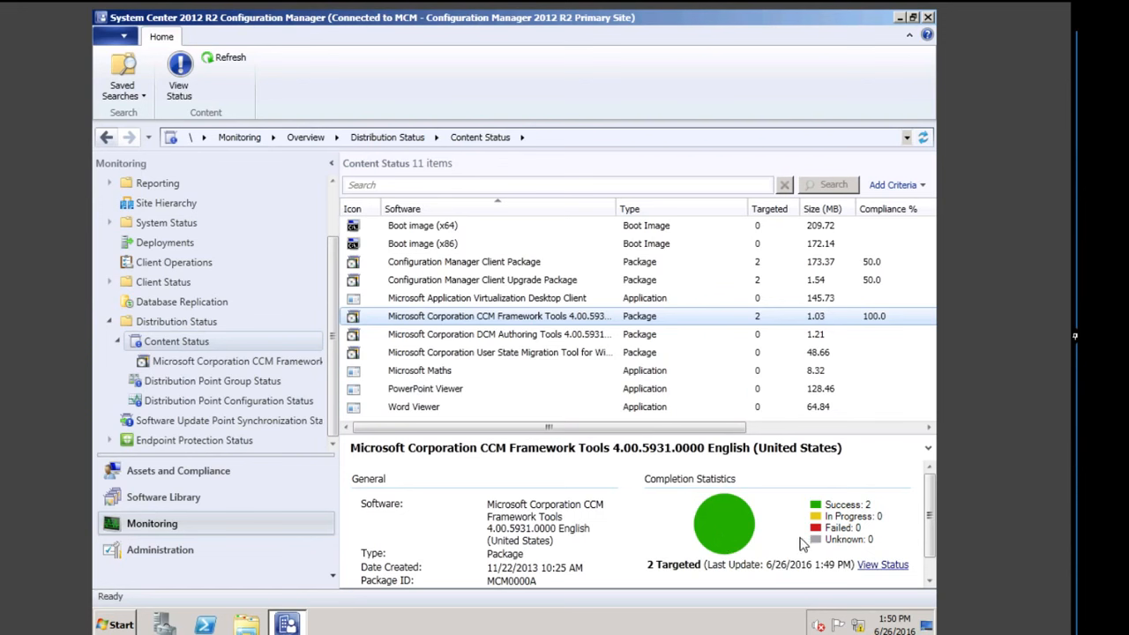
{"action": "mouse_move", "coordinate": [854, 510]}
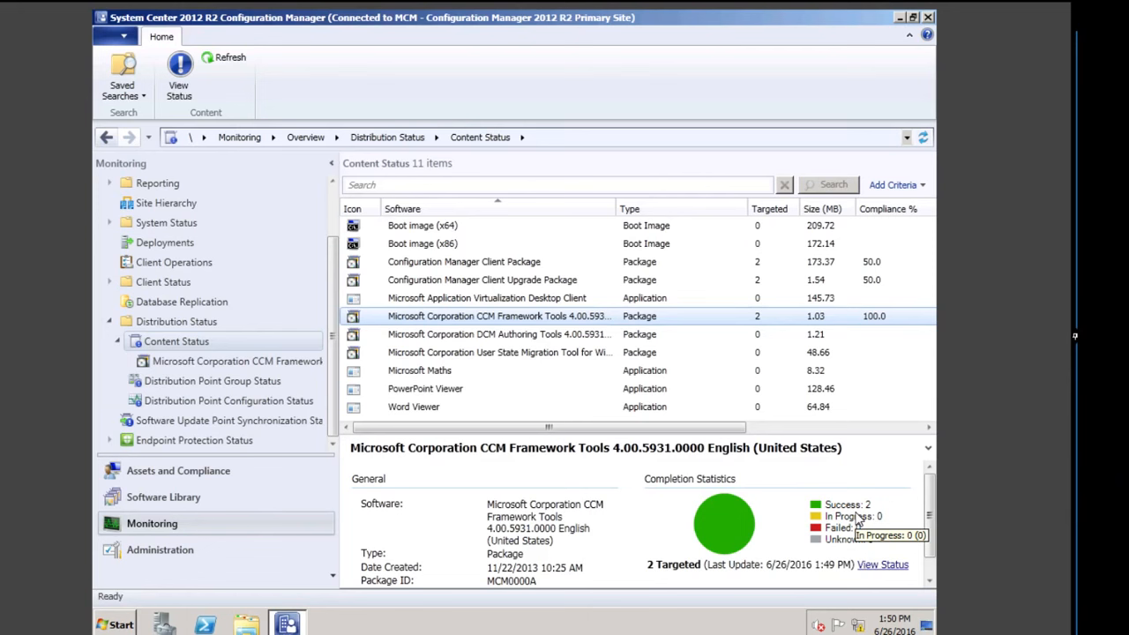
{"action": "left_click", "coordinate": [239, 386]}
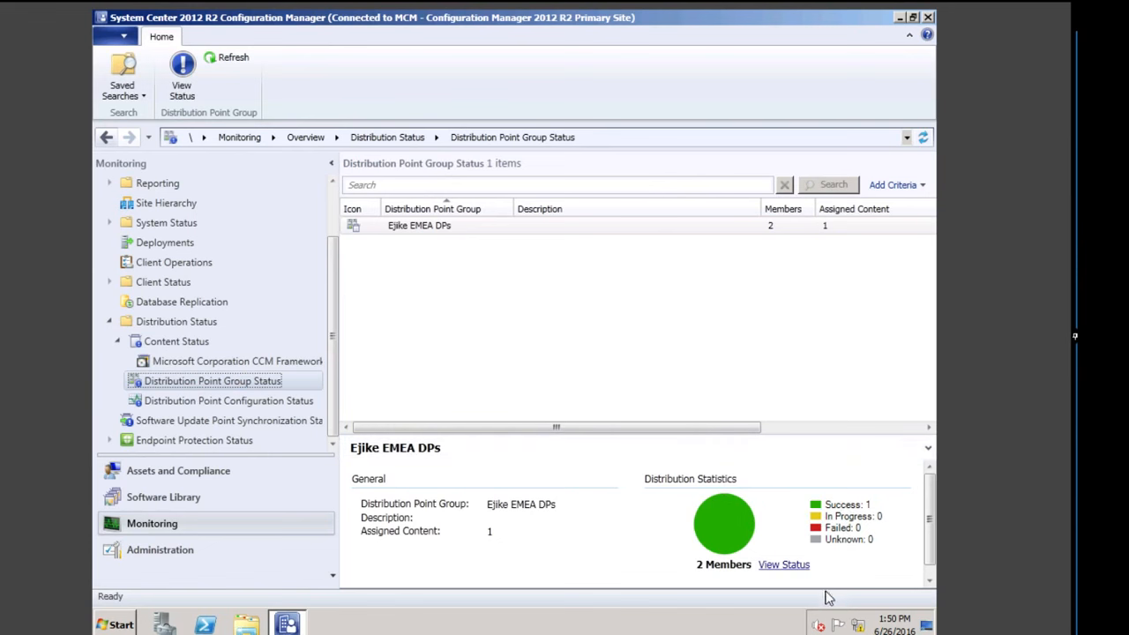
Step: Check the configuration status summary of the CLIENT1.CONFIGMGRDOM.LOCAL distribution point, comparing it with the distribution point group status
{"action": "left_click", "coordinate": [203, 400]}
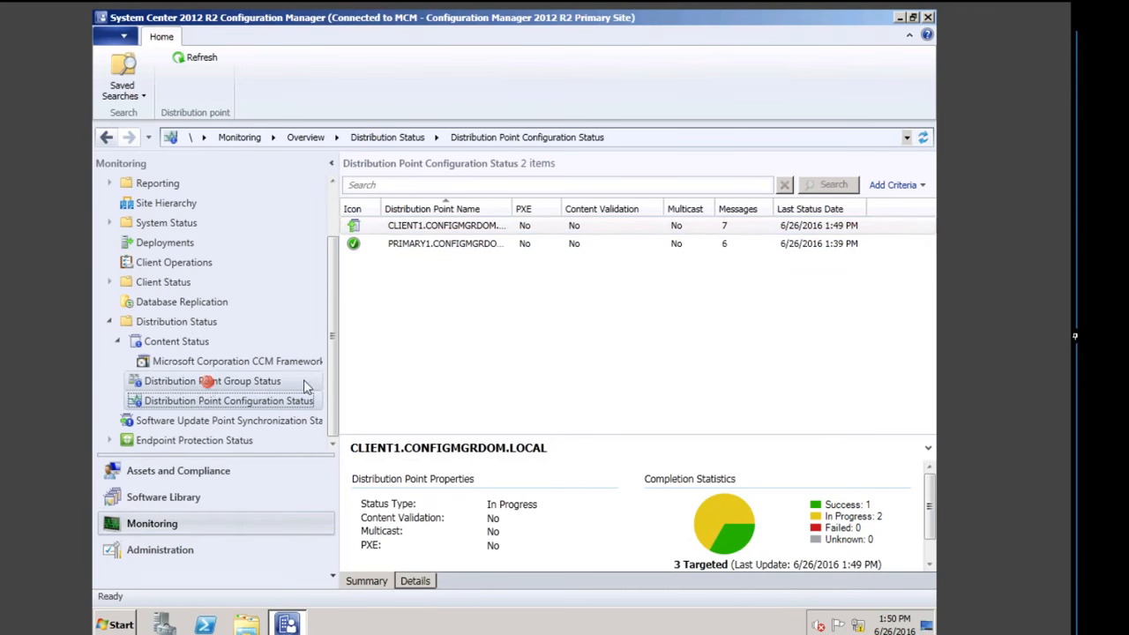
{"action": "left_click", "coordinate": [212, 382]}
{"action": "left_click", "coordinate": [242, 397]}
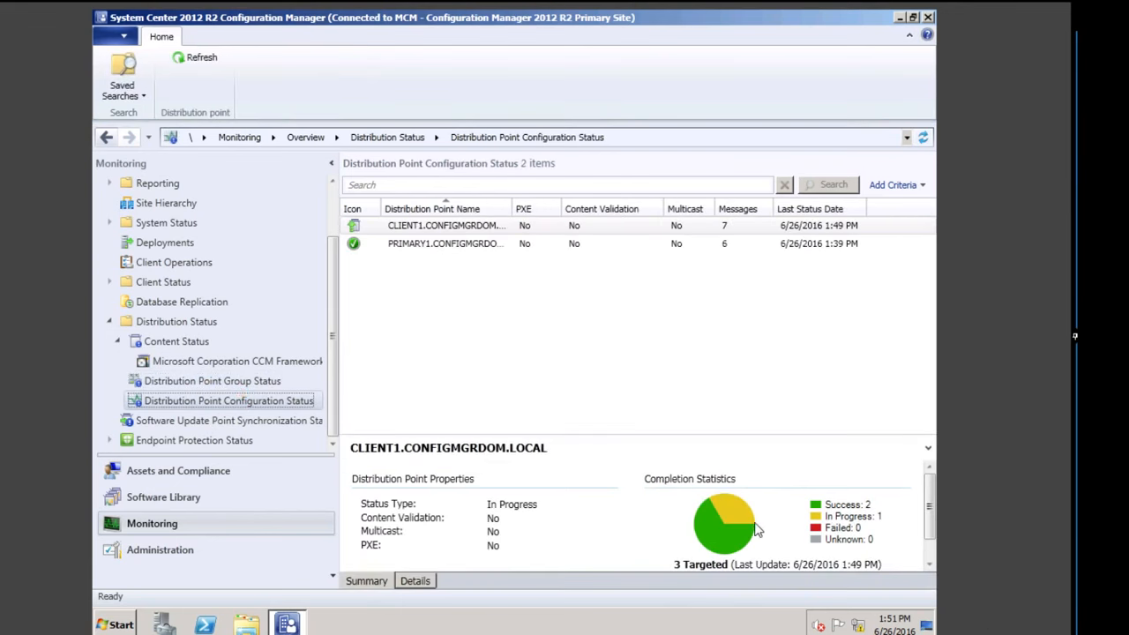
{"action": "mouse_move", "coordinate": [840, 510]}
{"action": "left_click", "coordinate": [236, 380]}
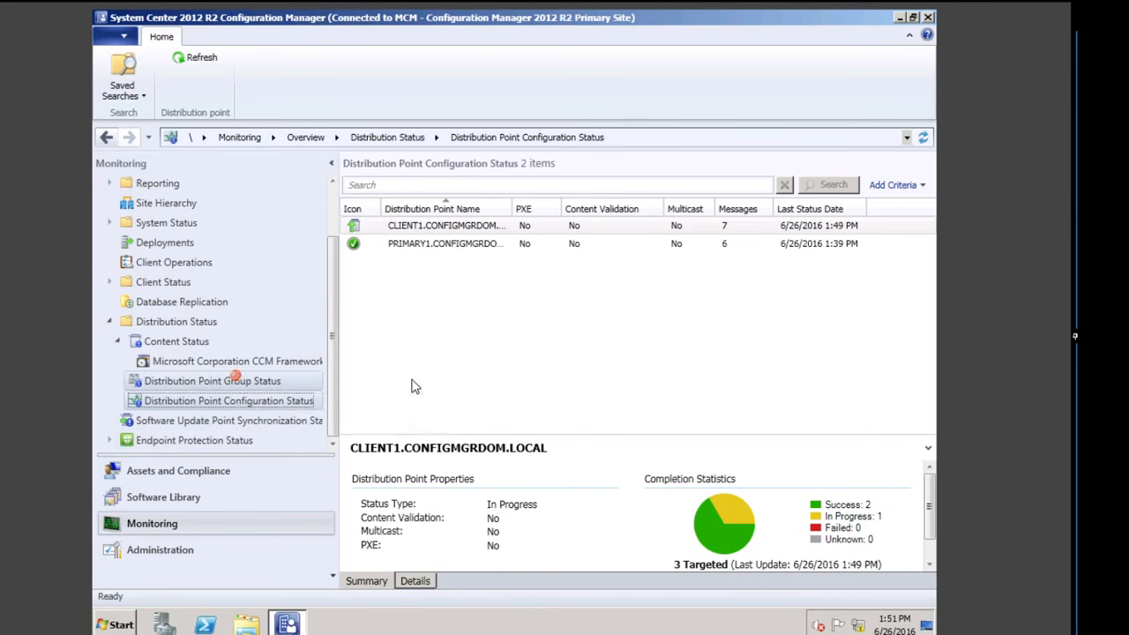
{"action": "left_click", "coordinate": [252, 401]}
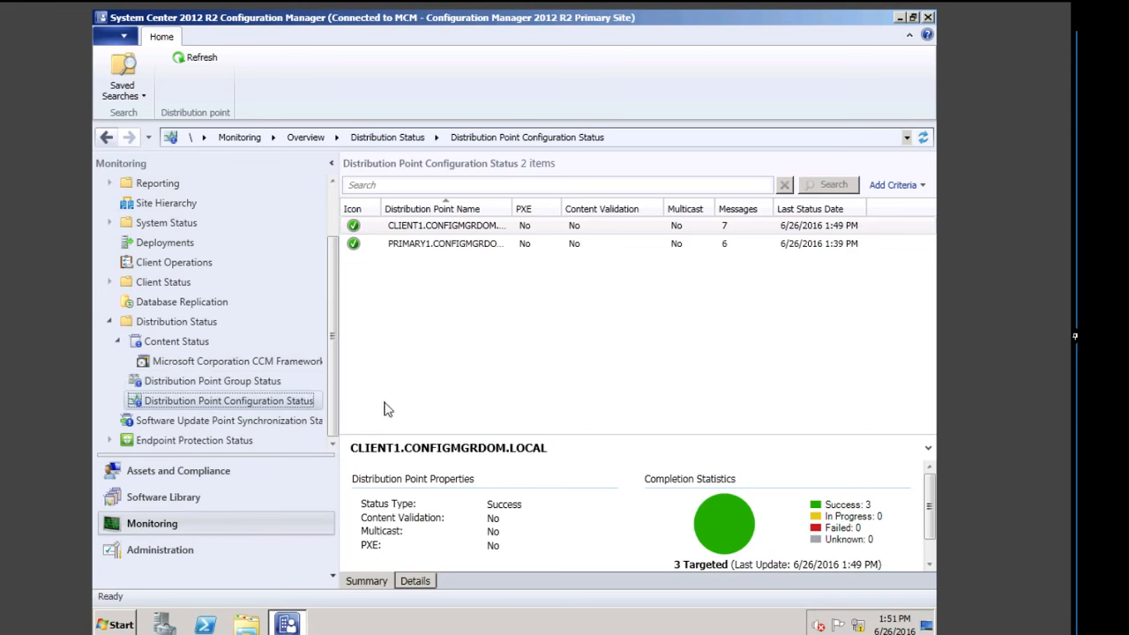
Step: Examine the detailed status messages of the CLIENT1.CONFIGMGRDOM.LOCAL distribution point through to its latest content distribution entry
{"action": "left_click", "coordinate": [420, 227]}
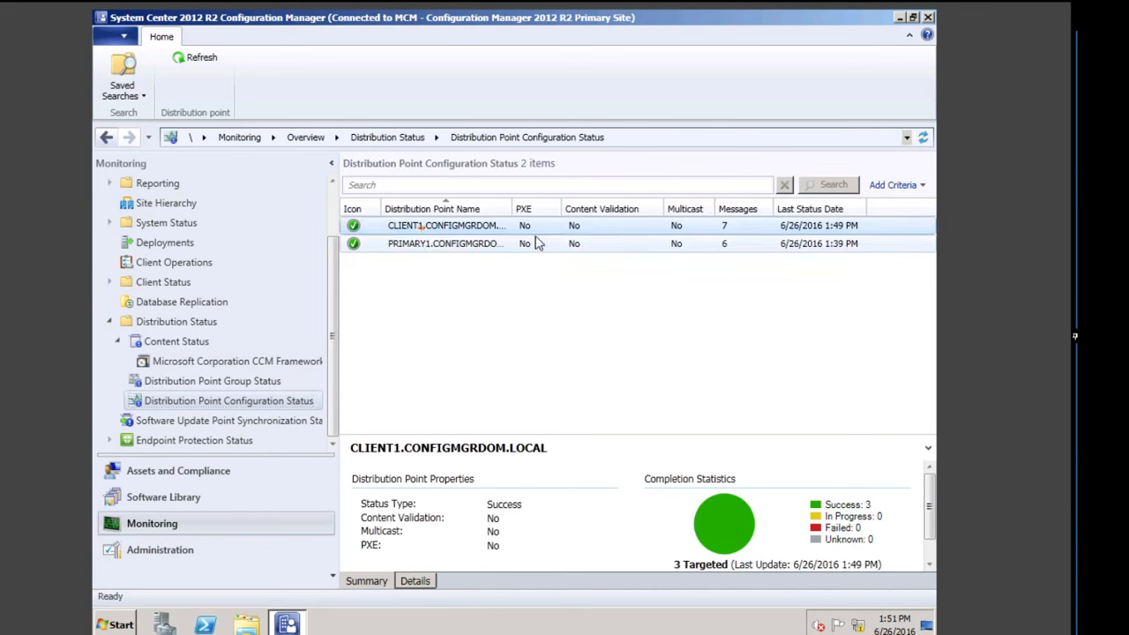
{"action": "left_click", "coordinate": [414, 582]}
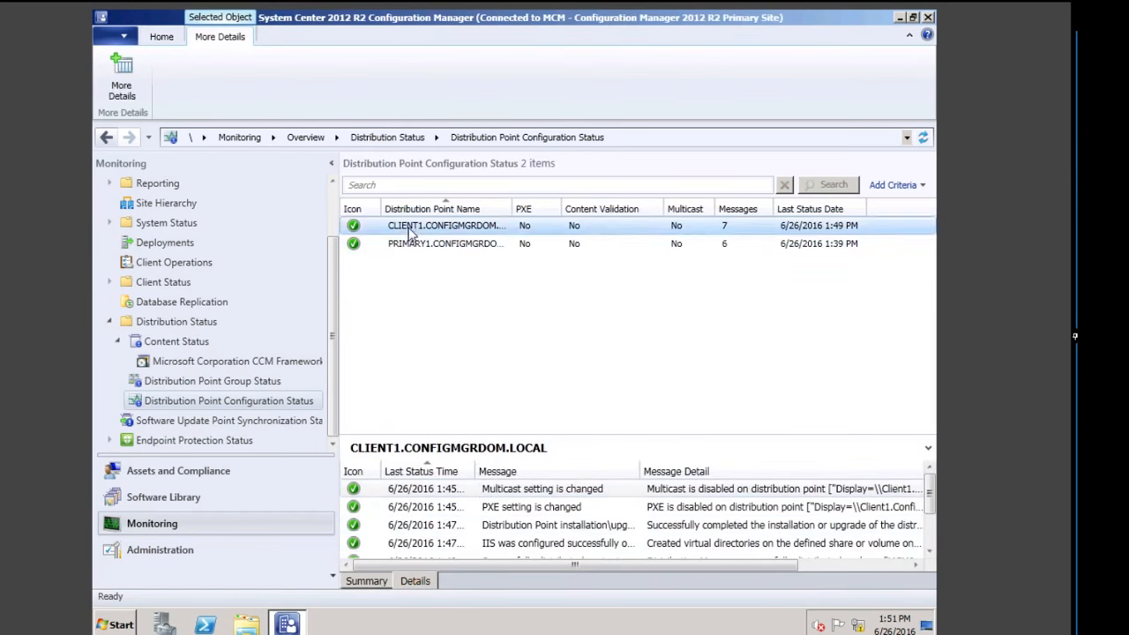
{"action": "left_click", "coordinate": [505, 547]}
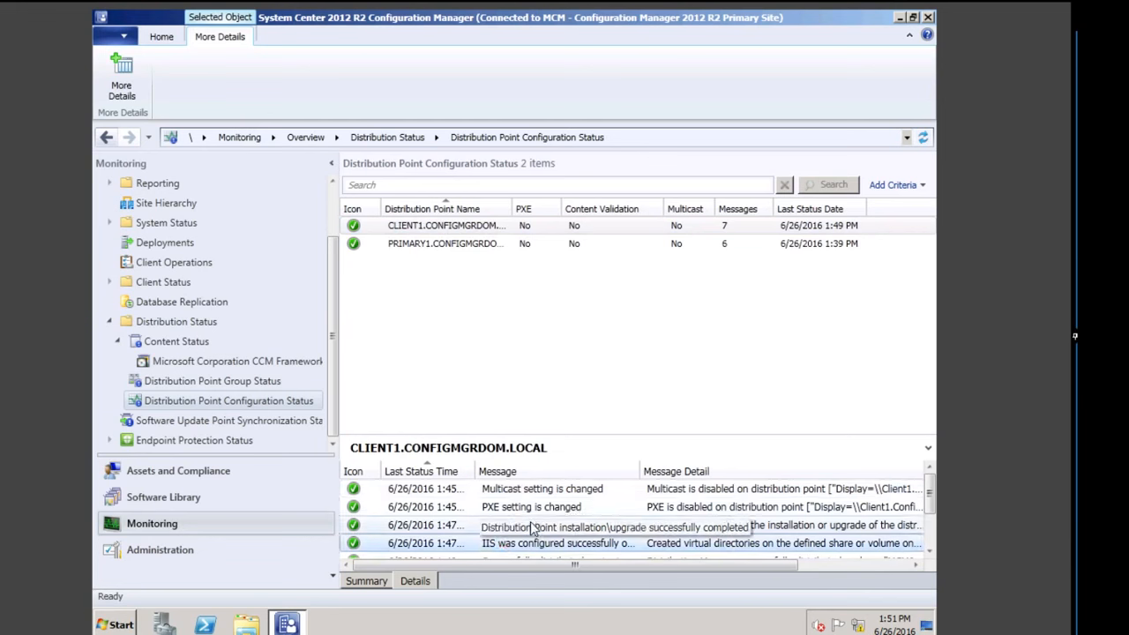
{"action": "left_click", "coordinate": [930, 554]}
{"action": "left_click", "coordinate": [930, 554]}
{"action": "left_click", "coordinate": [931, 554]}
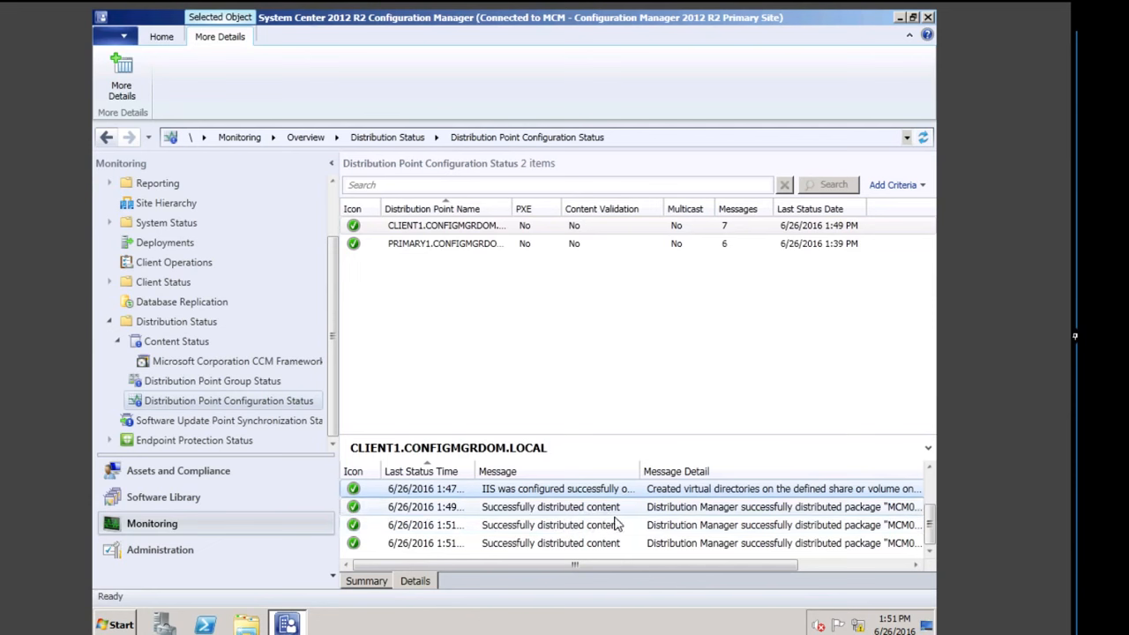
{"action": "left_click", "coordinate": [662, 545]}
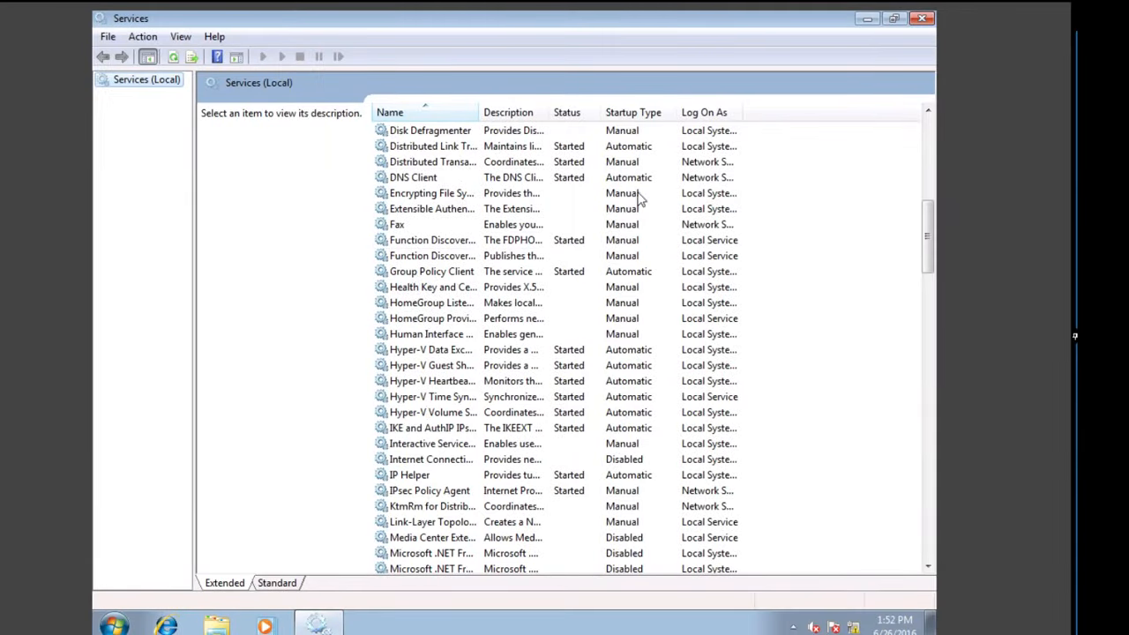
Step: Reopen the Services console on the client computer, maximized, and inspect the IIS Admin Service
{"action": "left_click", "coordinate": [924, 21]}
{"action": "left_click", "coordinate": [124, 624]}
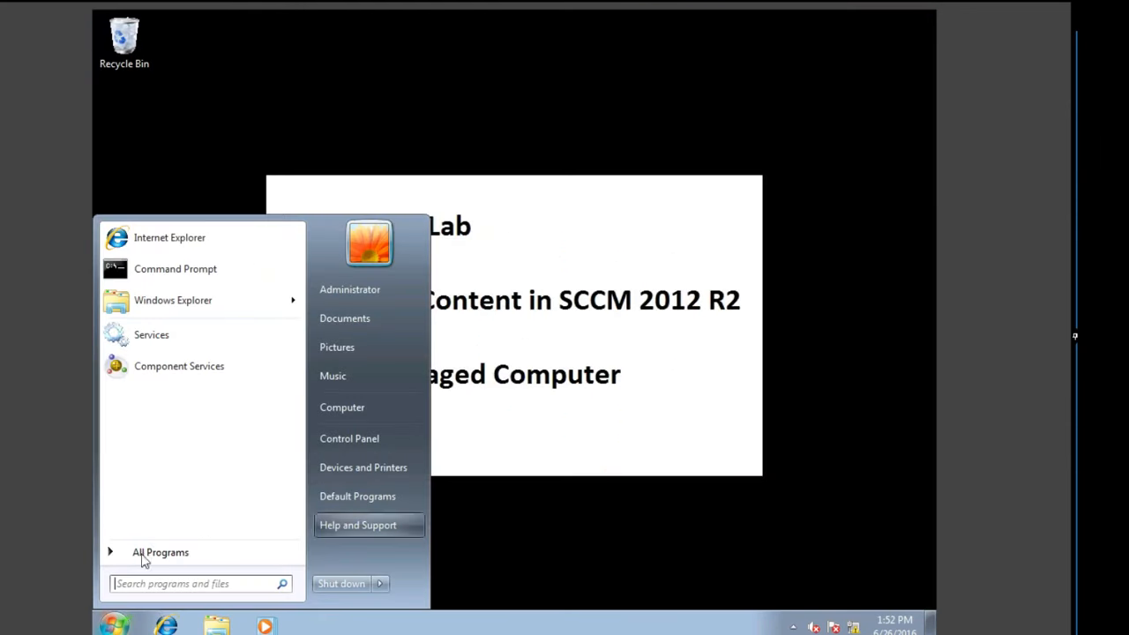
{"action": "left_click", "coordinate": [150, 335]}
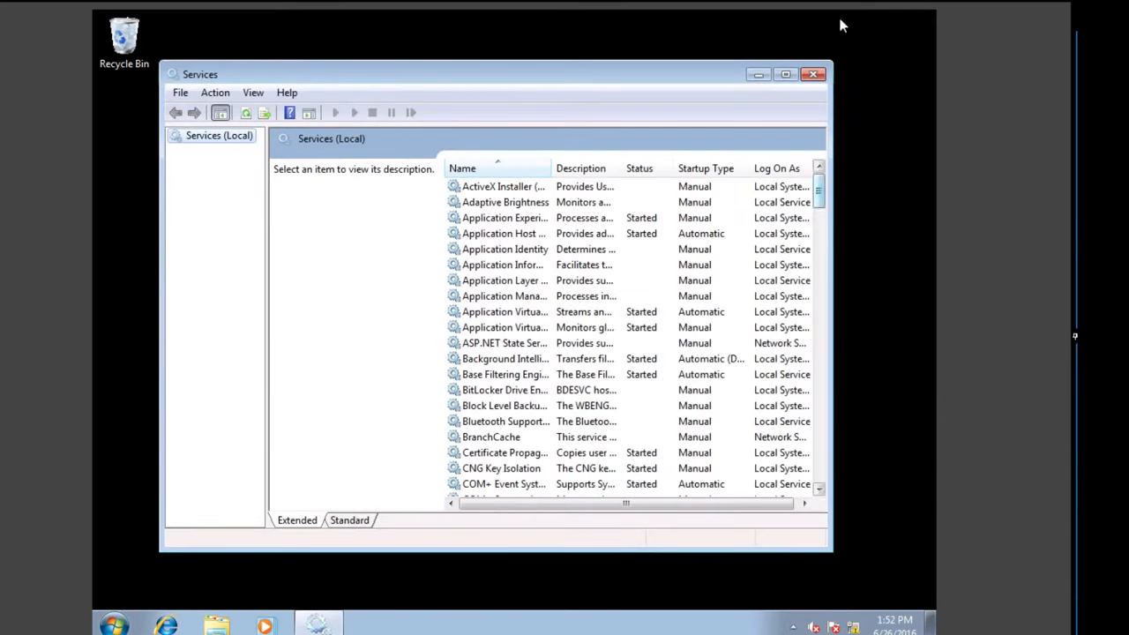
{"action": "left_click", "coordinate": [785, 74]}
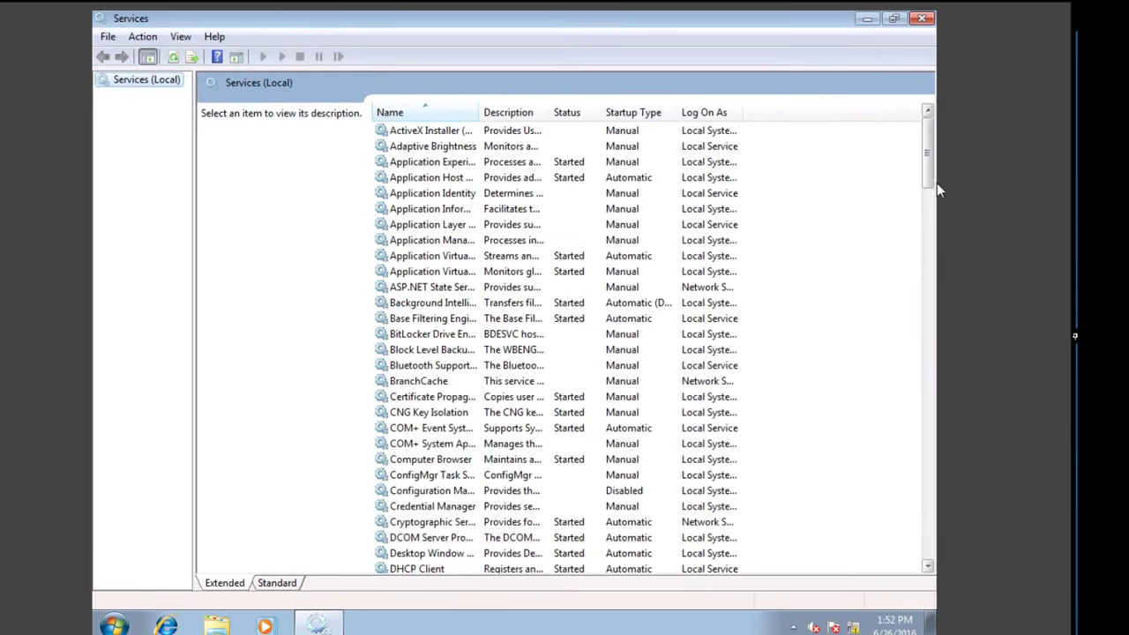
{"action": "left_click_drag", "start_coordinate": [930, 167], "coordinate": [937, 282]}
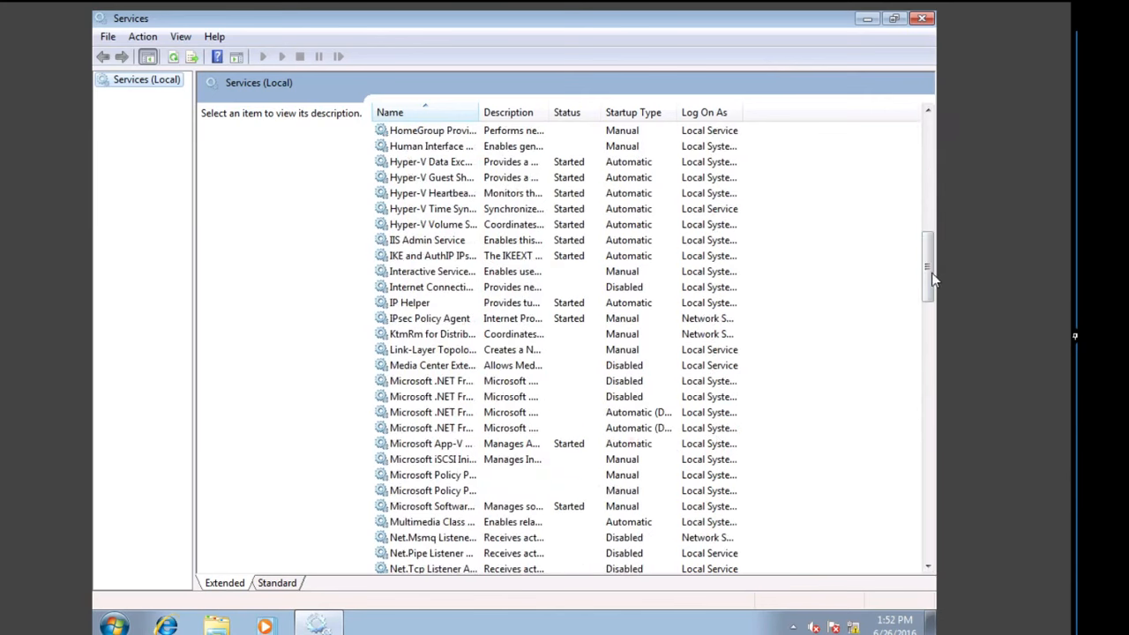
{"action": "left_click", "coordinate": [416, 240]}
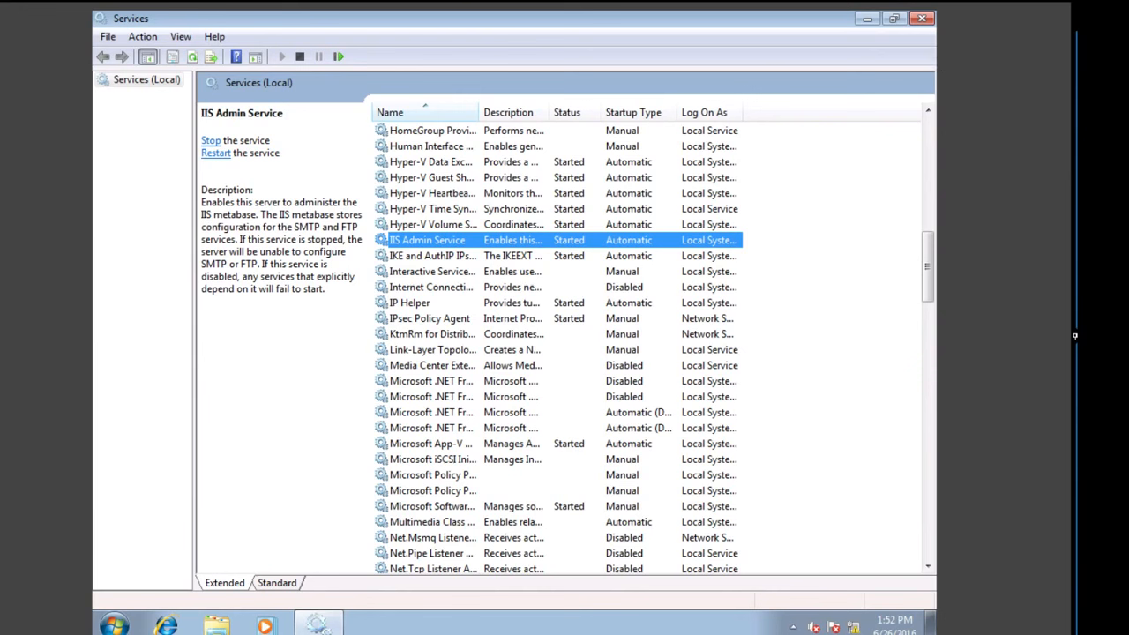
Step: Back in the Configuration Manager console, view which applications depend on Microsoft Application Virtualization Desktop Client in its properties
{"action": "left_click", "coordinate": [1113, 212]}
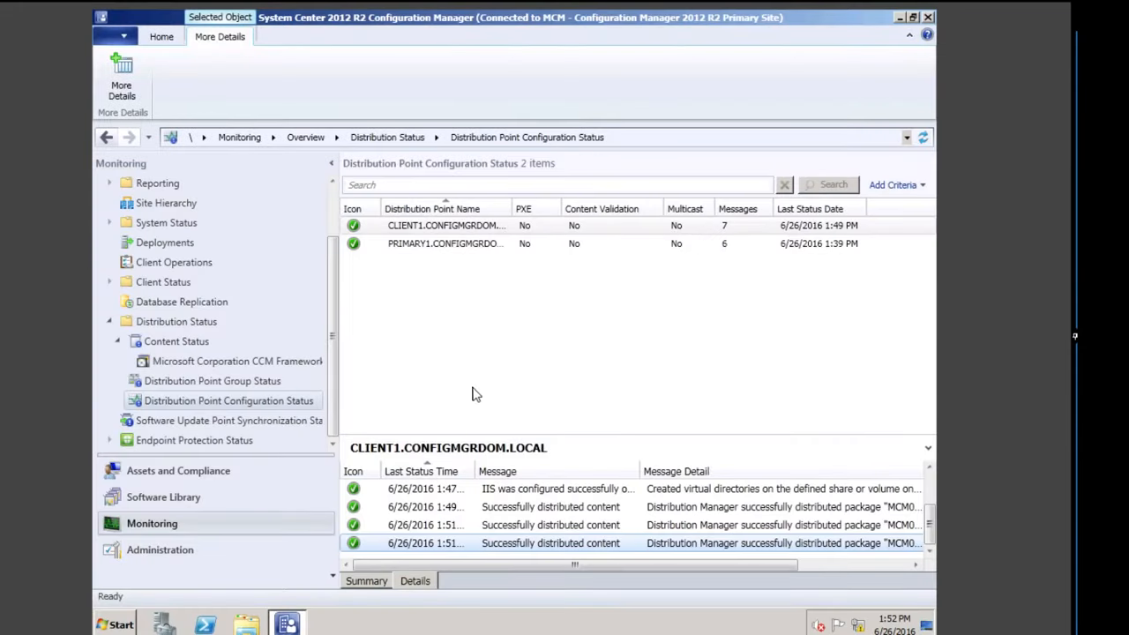
{"action": "left_click", "coordinate": [162, 498]}
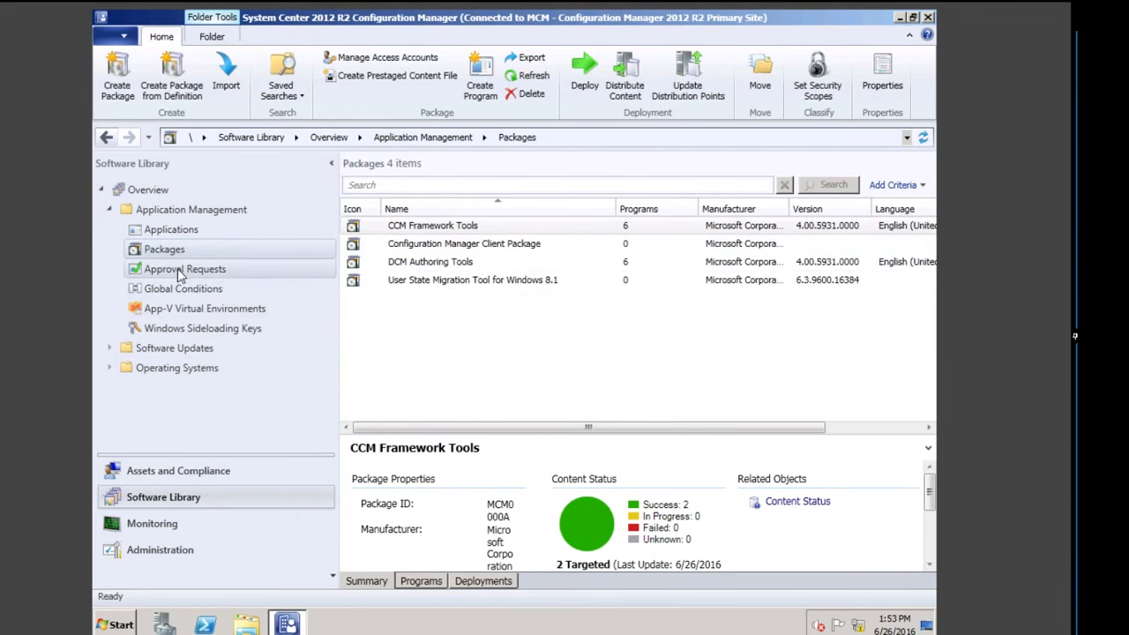
{"action": "left_click", "coordinate": [182, 231]}
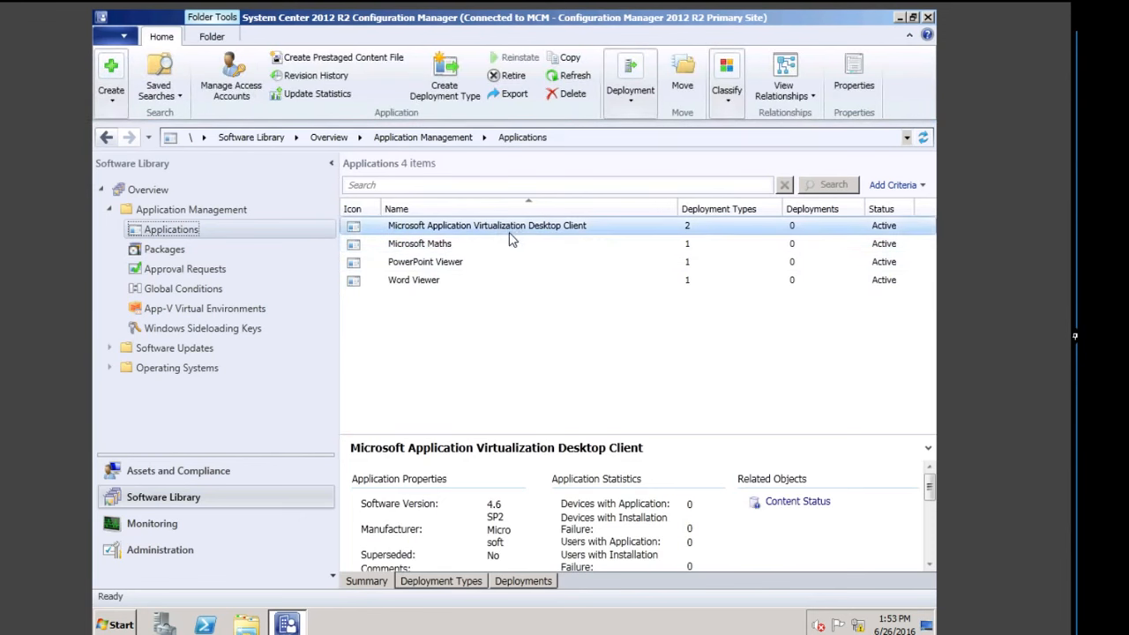
{"action": "right_click", "coordinate": [575, 226]}
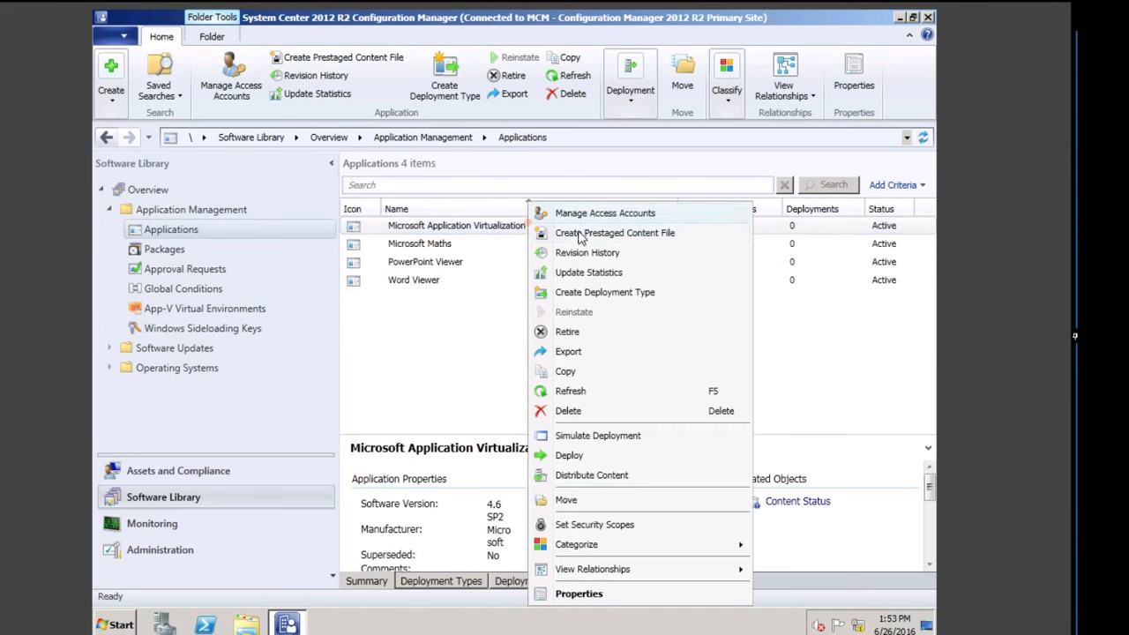
{"action": "left_click", "coordinate": [856, 77]}
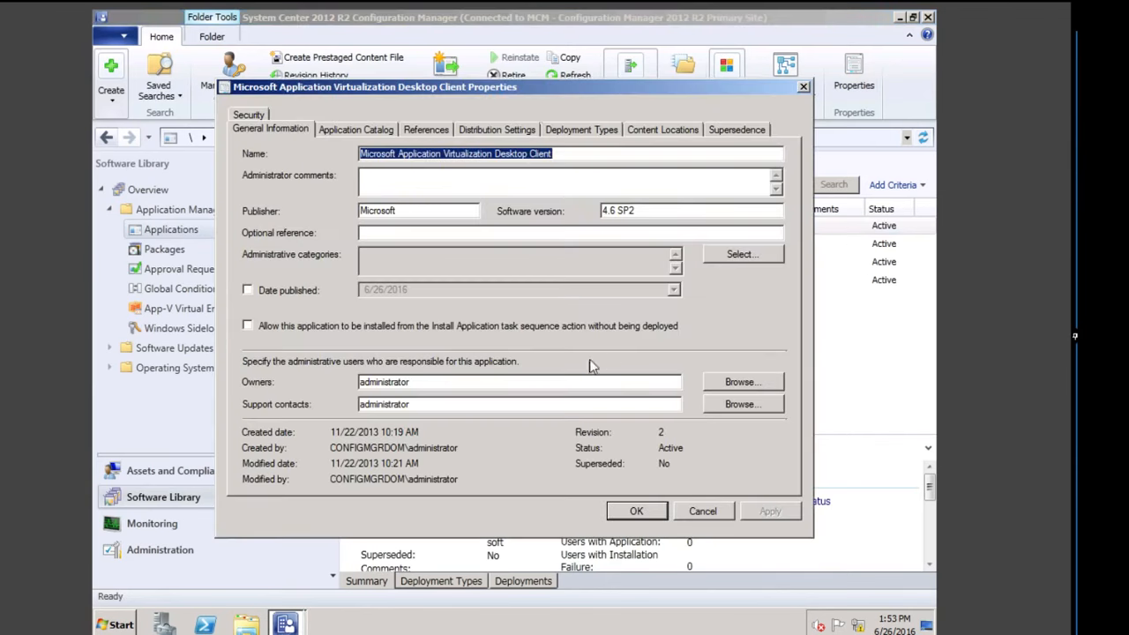
{"action": "left_click", "coordinate": [425, 126]}
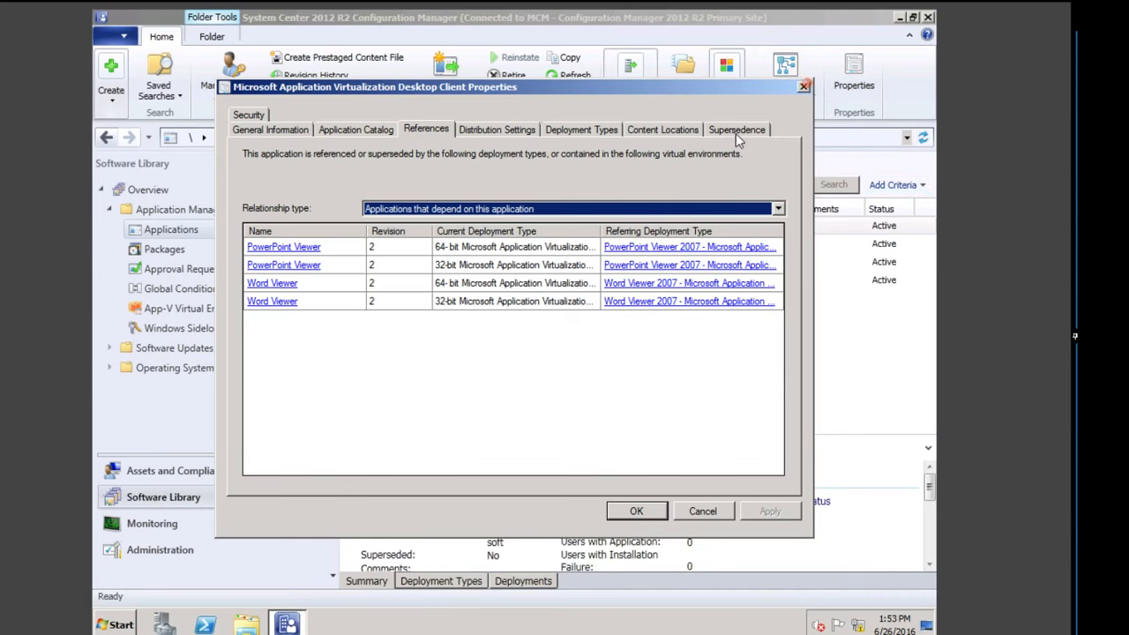
{"action": "left_click", "coordinate": [807, 87]}
Step: View the dependency diagram of the Microsoft Application Virtualization Desktop Client application and close it
{"action": "left_click", "coordinate": [809, 97]}
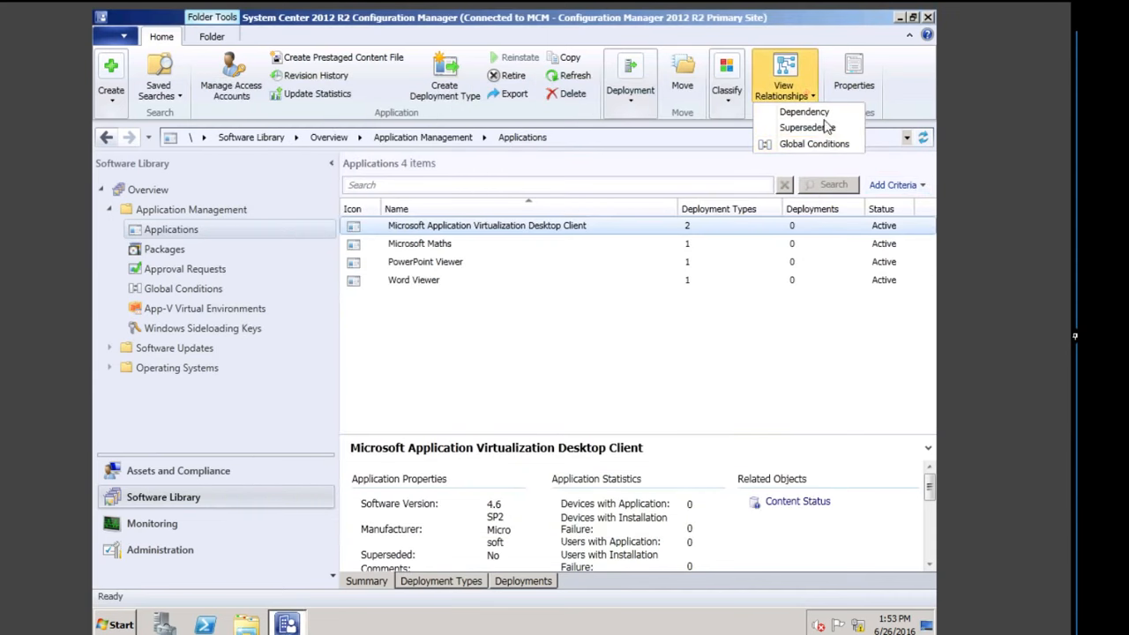
{"action": "mouse_move", "coordinate": [809, 117]}
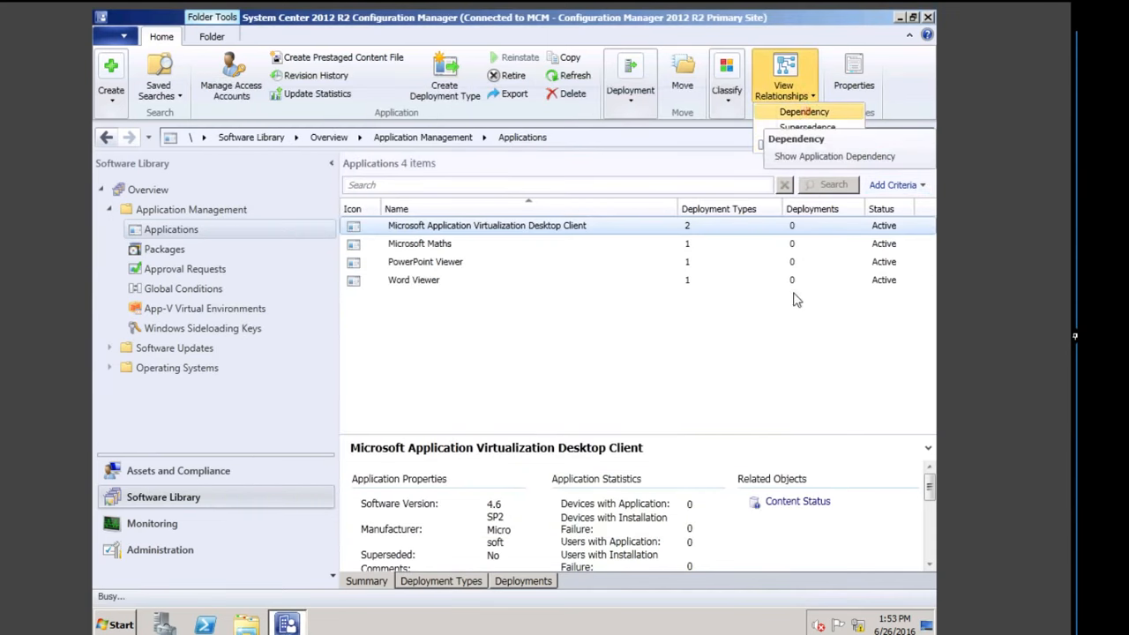
{"action": "left_click", "coordinate": [833, 156]}
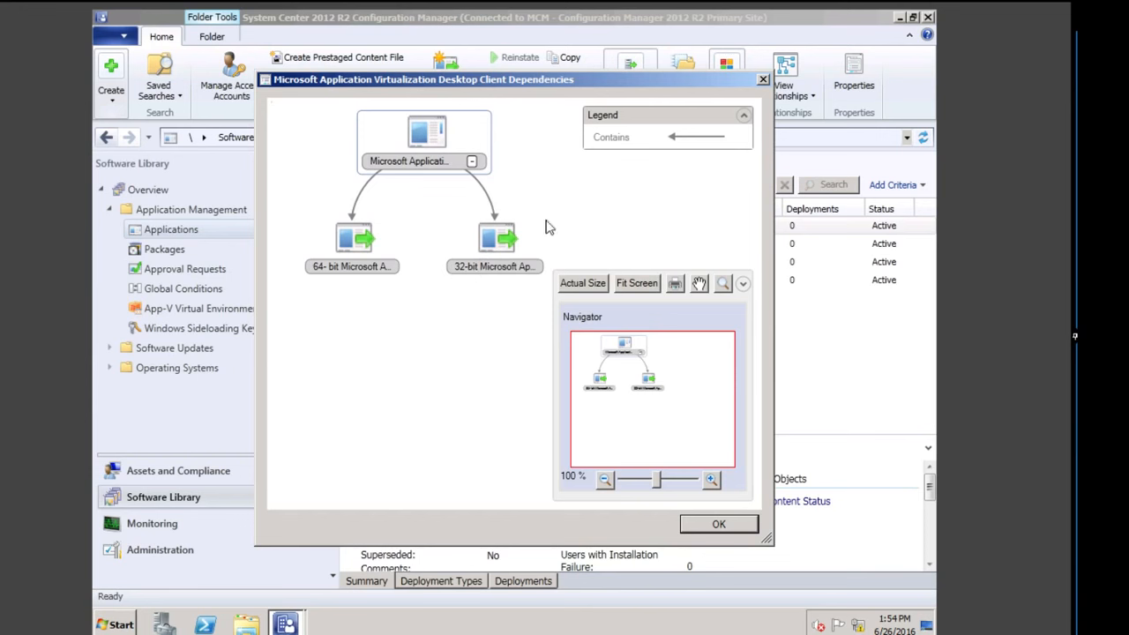
{"action": "left_click", "coordinate": [764, 80]}
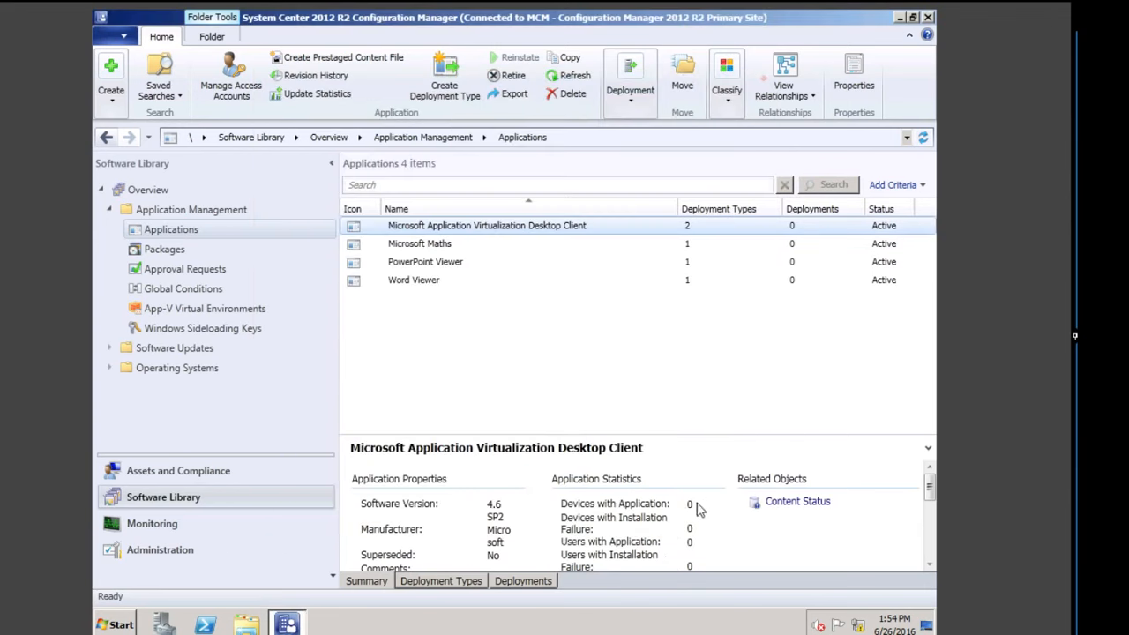
Step: Open the PowerPoint Viewer application's dependency diagram and expand the Microsoft Application Virtualization node to show its deployment types
{"action": "left_click", "coordinate": [438, 263]}
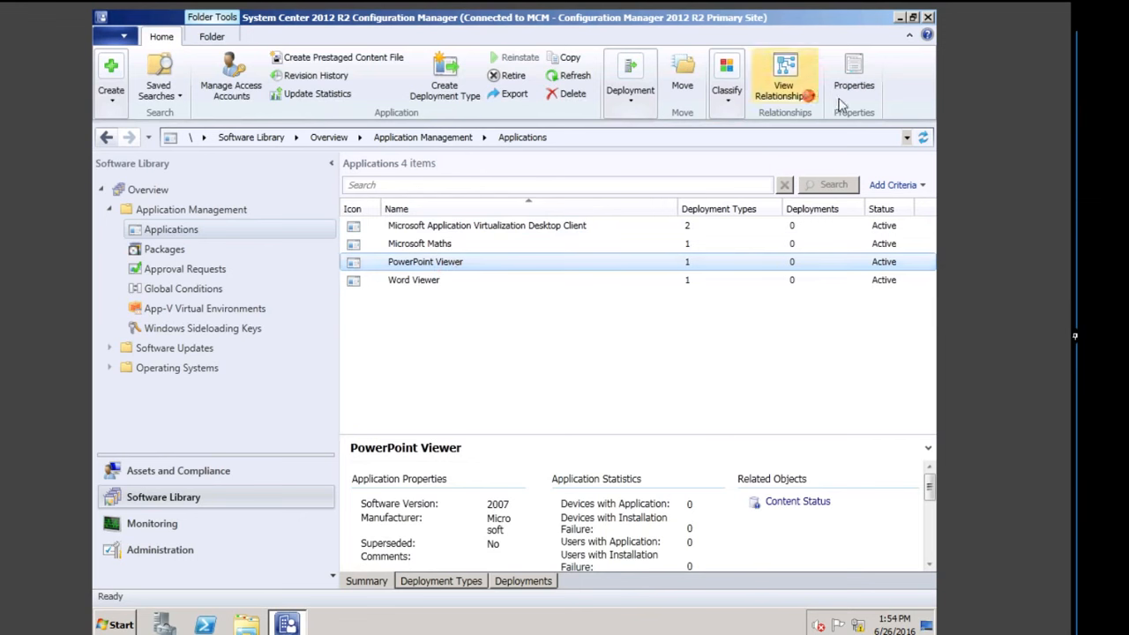
{"action": "left_click", "coordinate": [808, 95]}
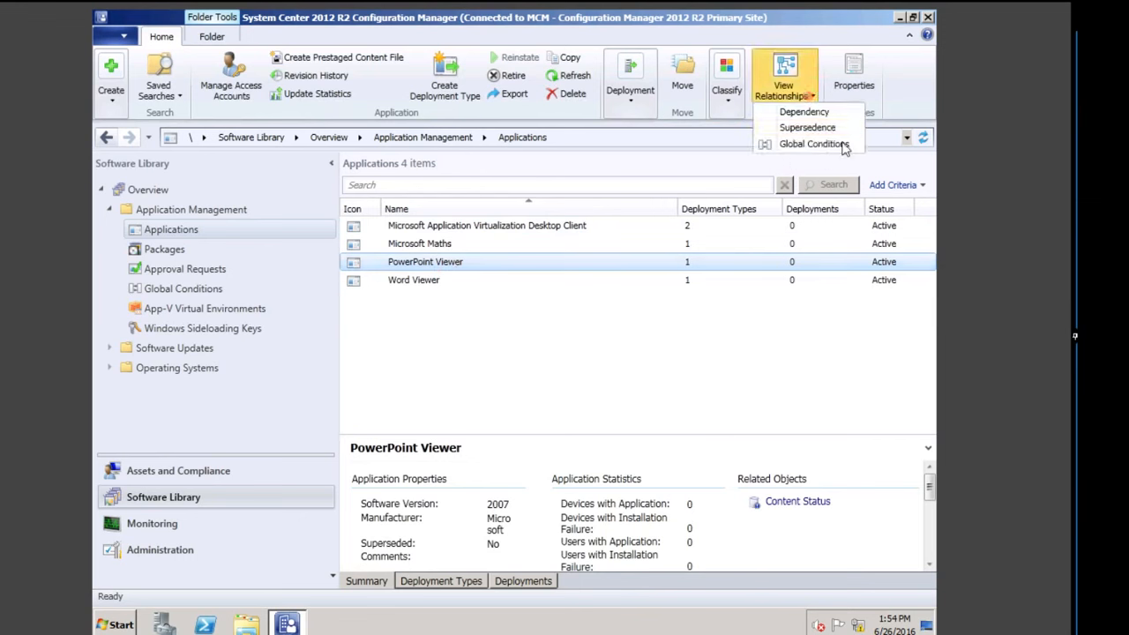
{"action": "left_click", "coordinate": [805, 113]}
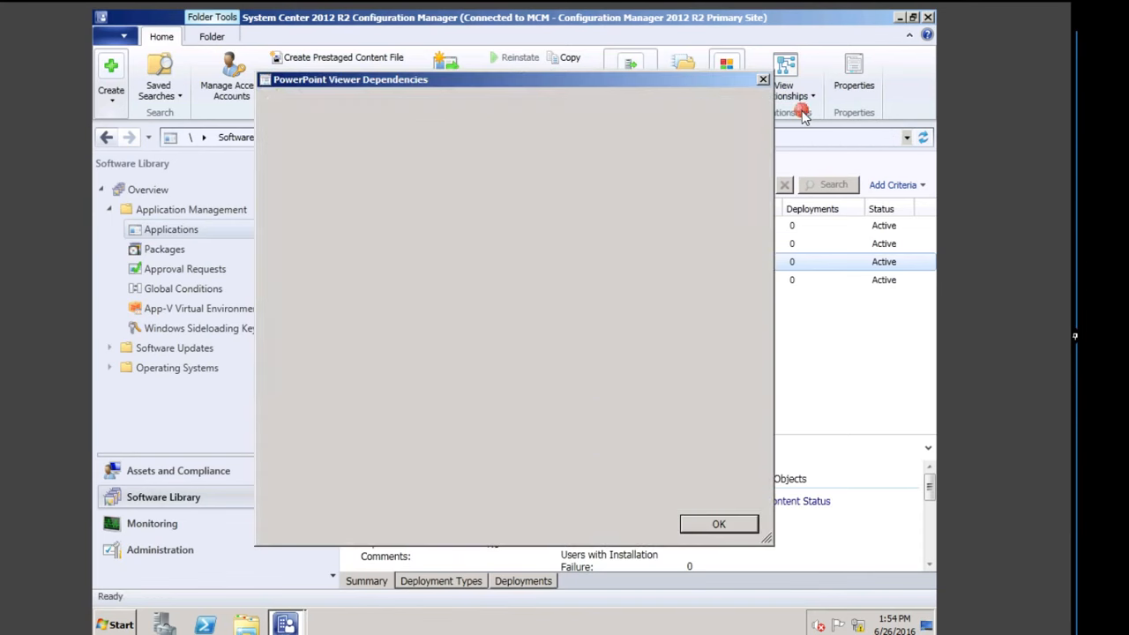
{"action": "left_click", "coordinate": [765, 79]}
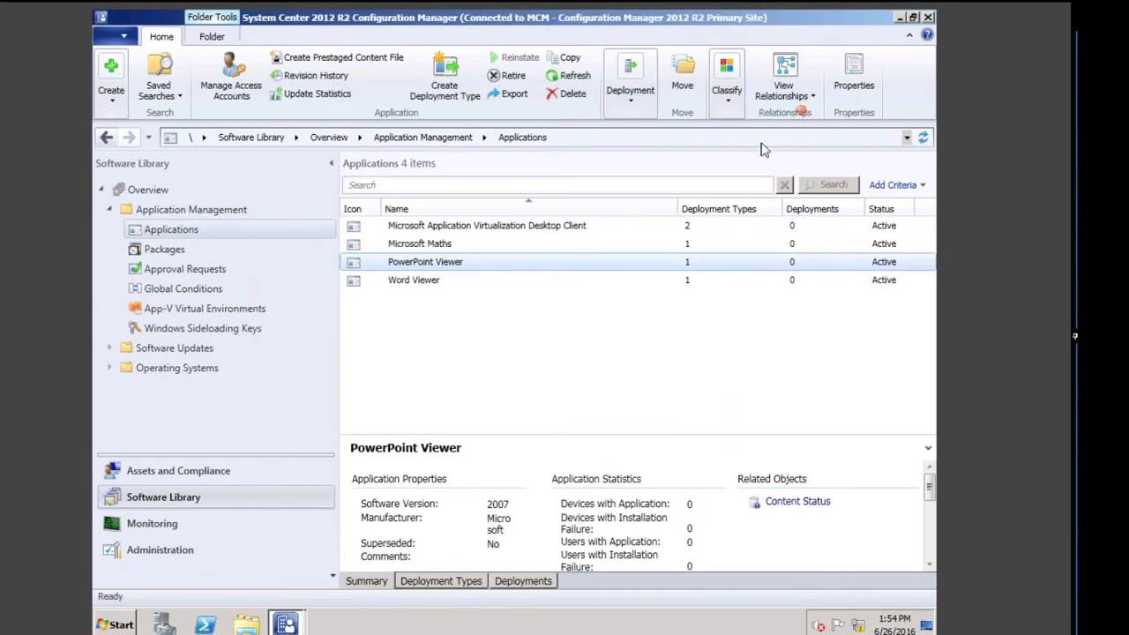
{"action": "left_click", "coordinate": [790, 81]}
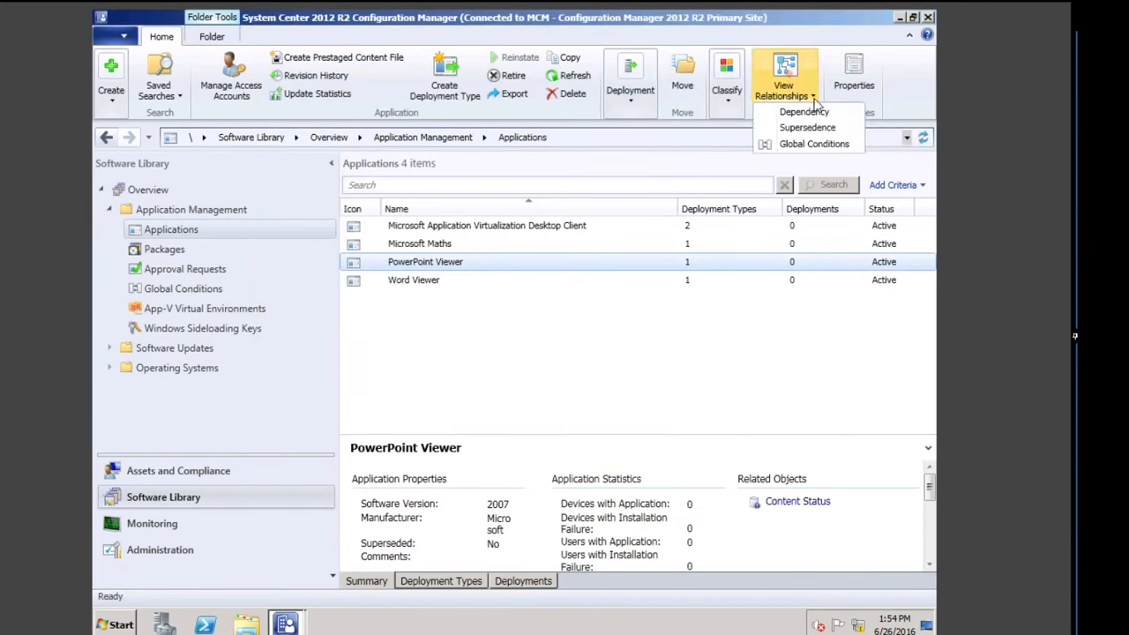
{"action": "left_click", "coordinate": [805, 112]}
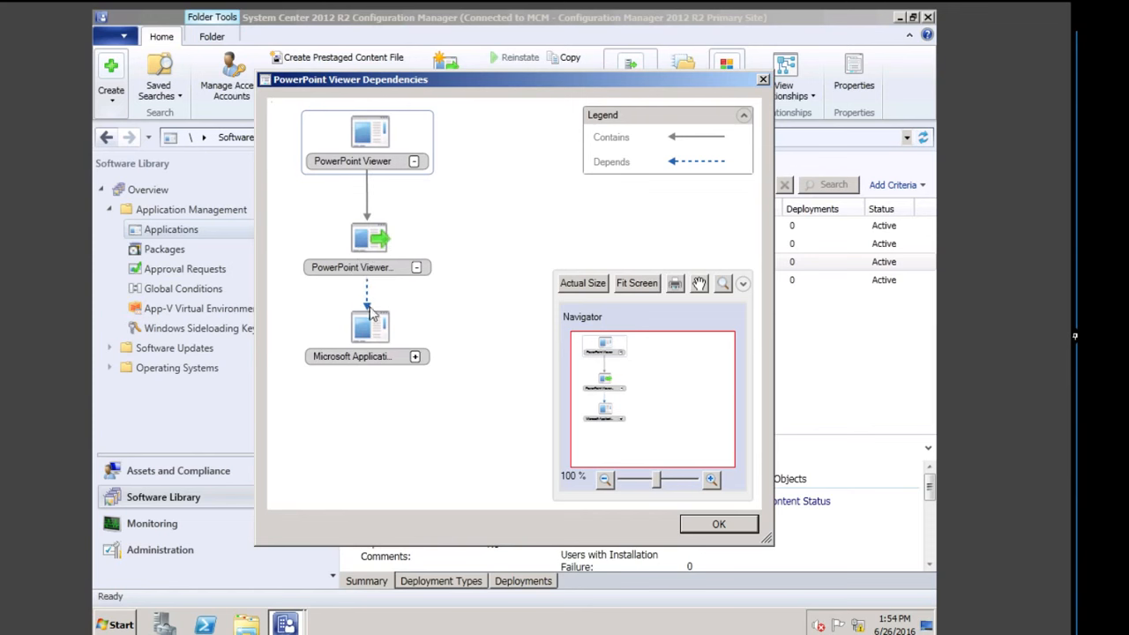
{"action": "left_click", "coordinate": [353, 357]}
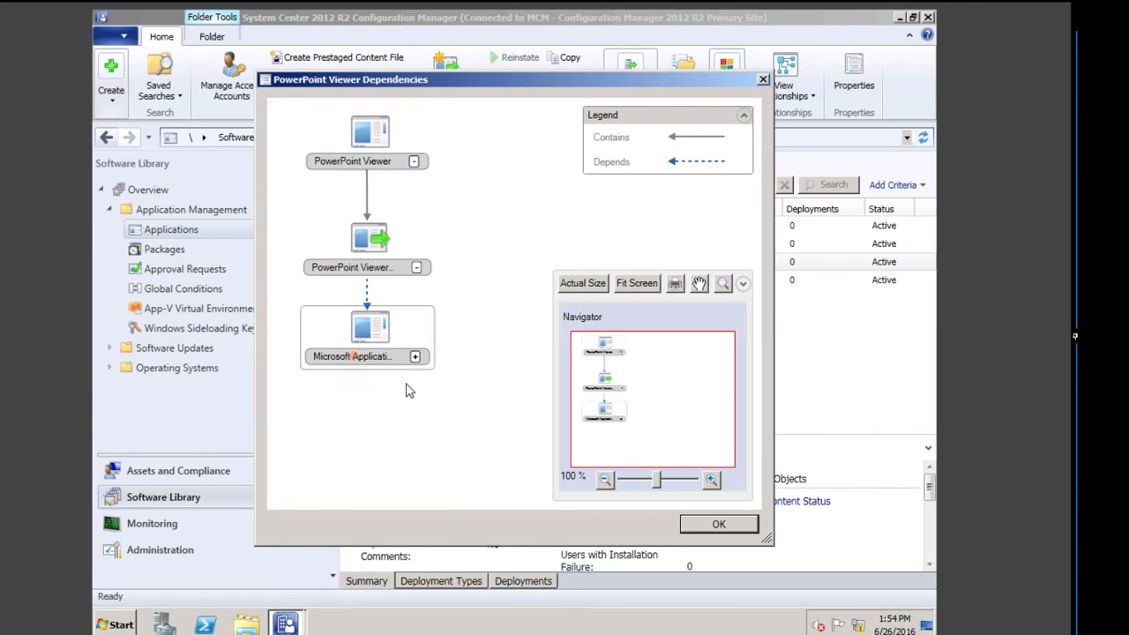
{"action": "left_click", "coordinate": [414, 357]}
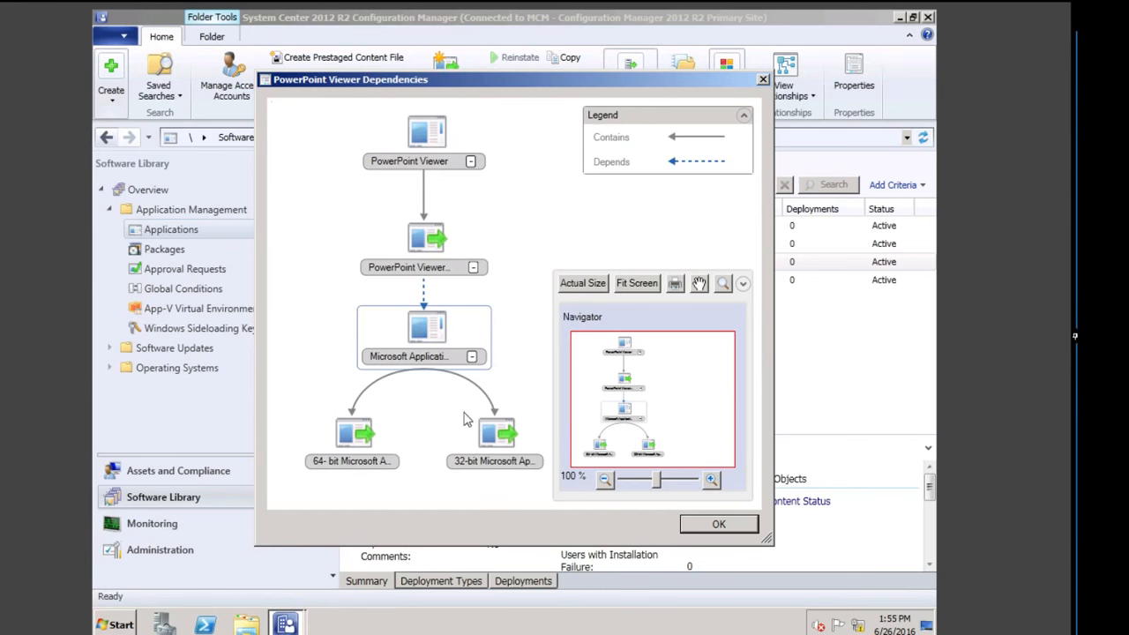
Step: Close the dependency diagram and start distributing the PowerPoint Viewer application's content, with associated dependencies detected and included
{"action": "left_click", "coordinate": [719, 525]}
{"action": "left_click", "coordinate": [436, 263]}
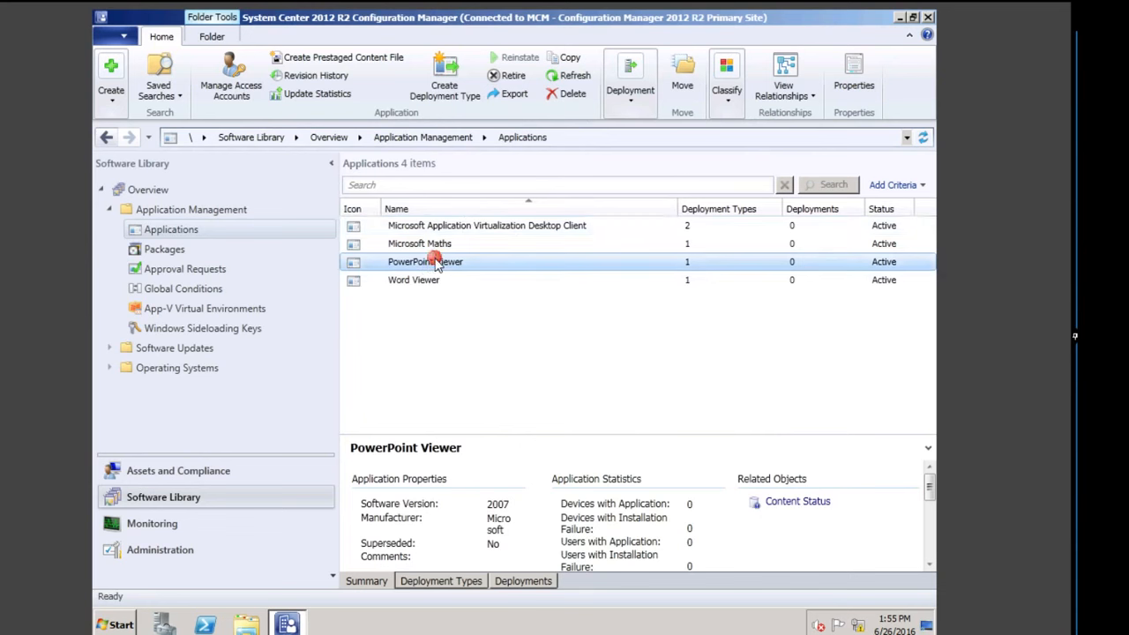
{"action": "right_click", "coordinate": [436, 263]}
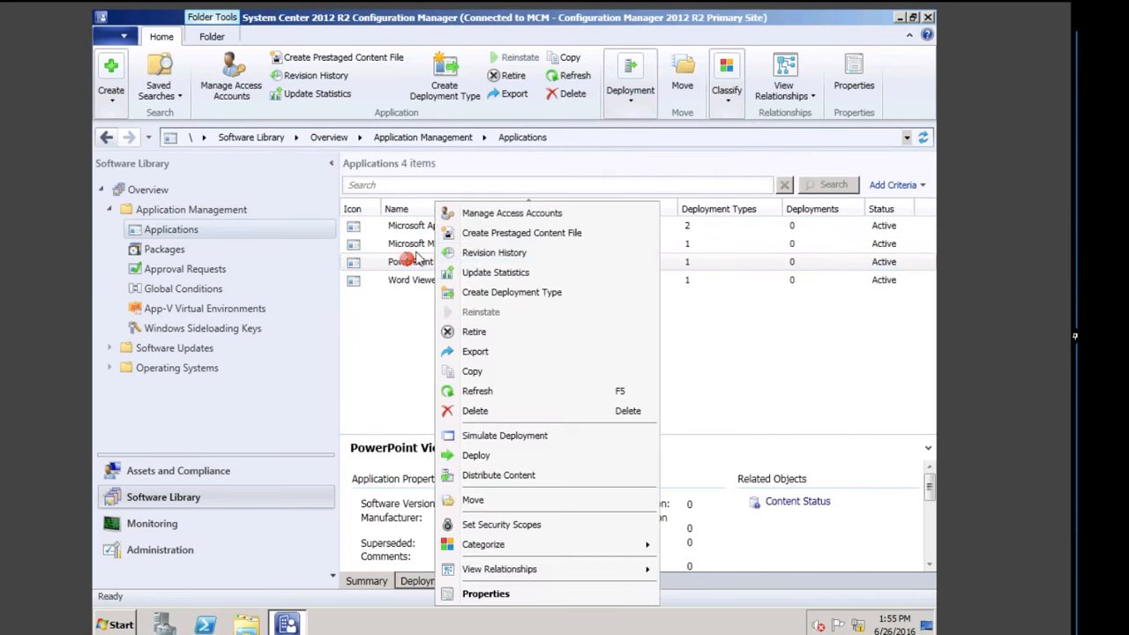
{"action": "left_click", "coordinate": [409, 260]}
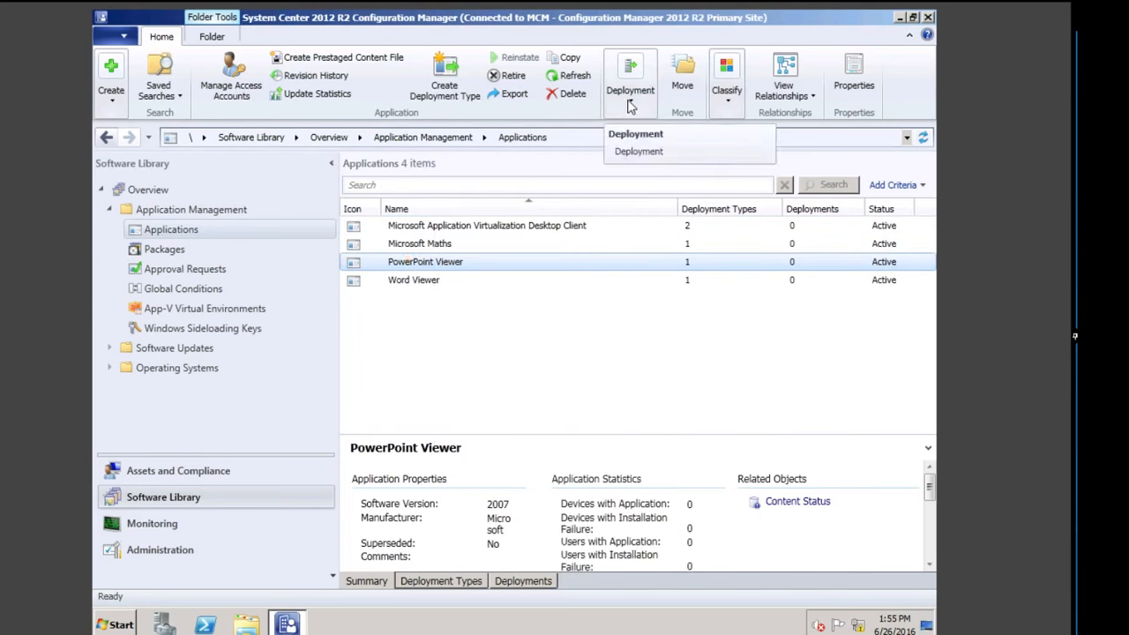
{"action": "left_click", "coordinate": [630, 97]}
{"action": "left_click", "coordinate": [725, 161]}
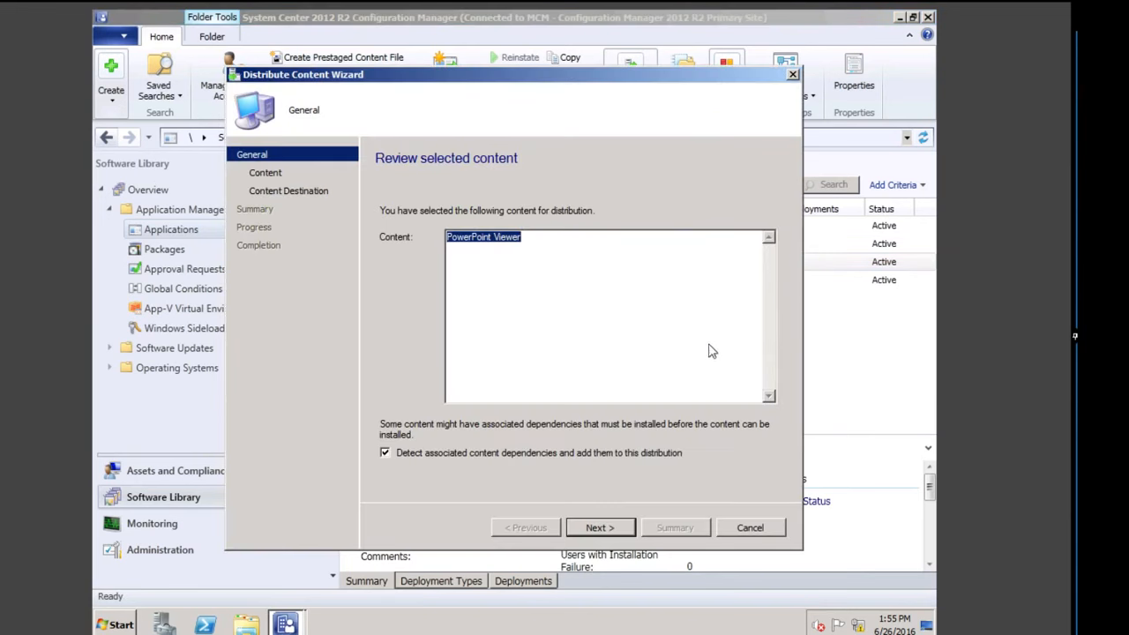
{"action": "left_click", "coordinate": [600, 529]}
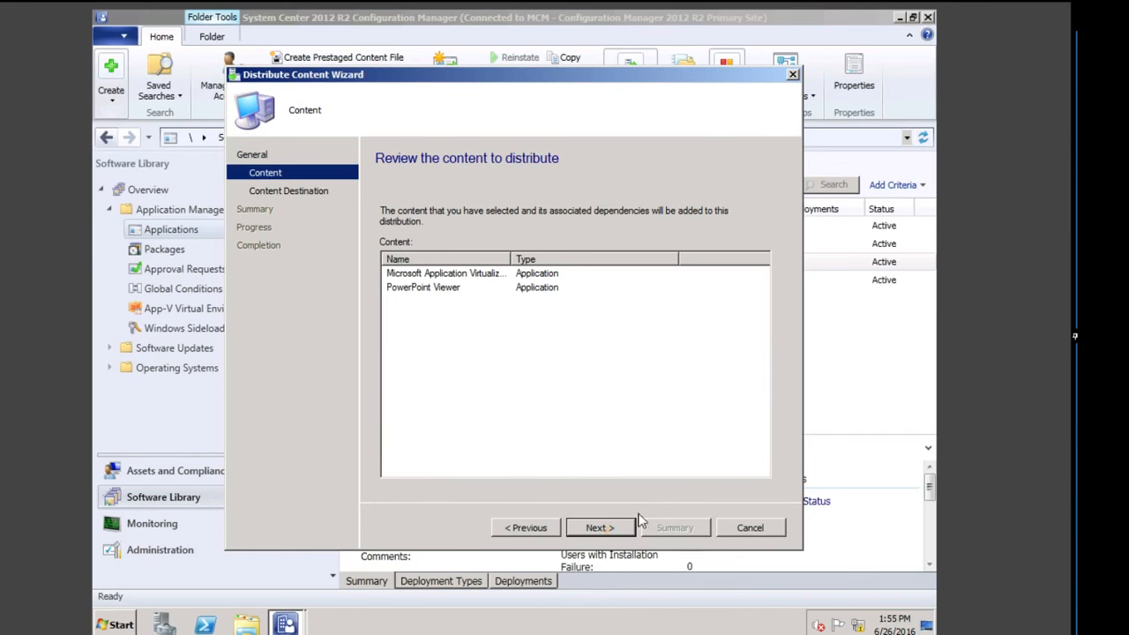
{"action": "left_click", "coordinate": [610, 529]}
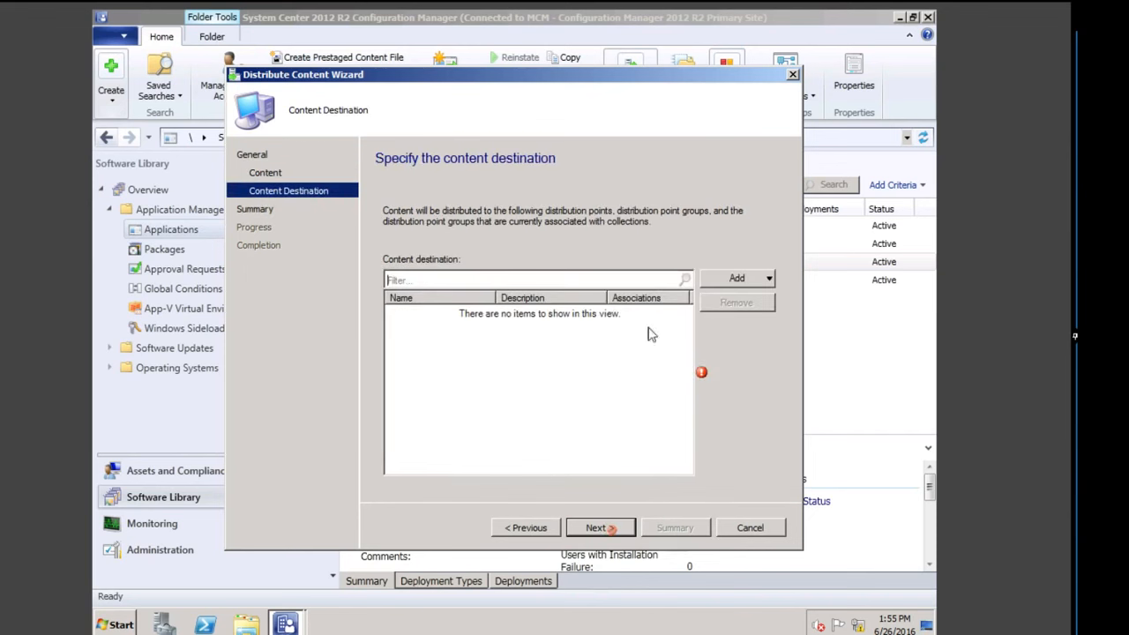
Step: Add the EMEA DPs distribution point group as the content destination and complete the PowerPoint Viewer distribution
{"action": "left_click", "coordinate": [773, 278]}
{"action": "left_click", "coordinate": [770, 280]}
{"action": "left_click", "coordinate": [766, 336]}
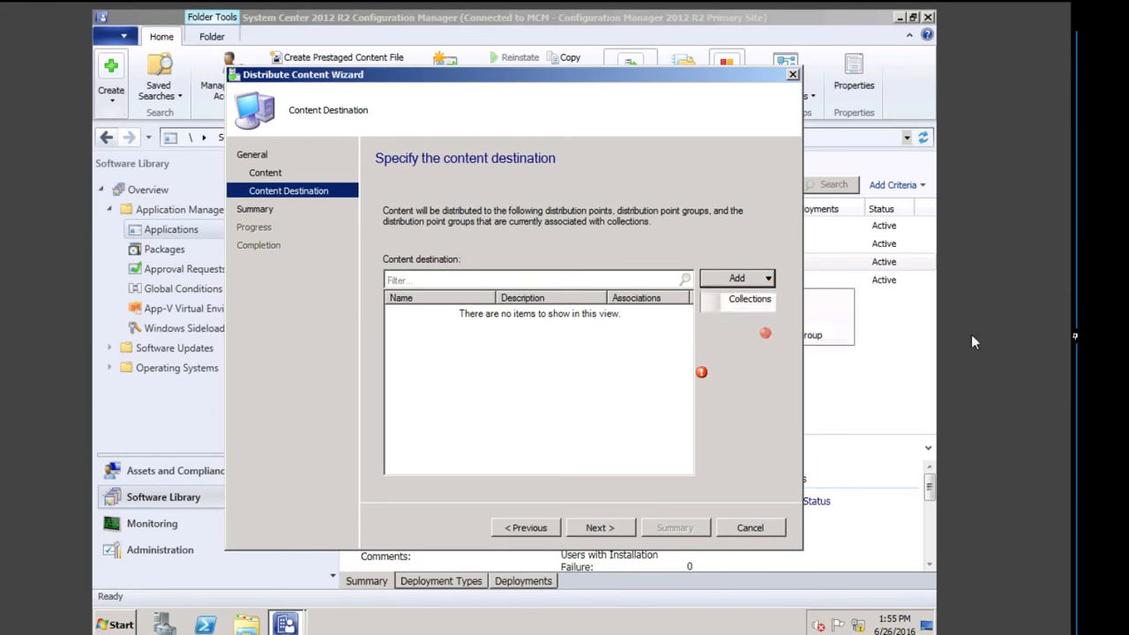
{"action": "left_click", "coordinate": [381, 282]}
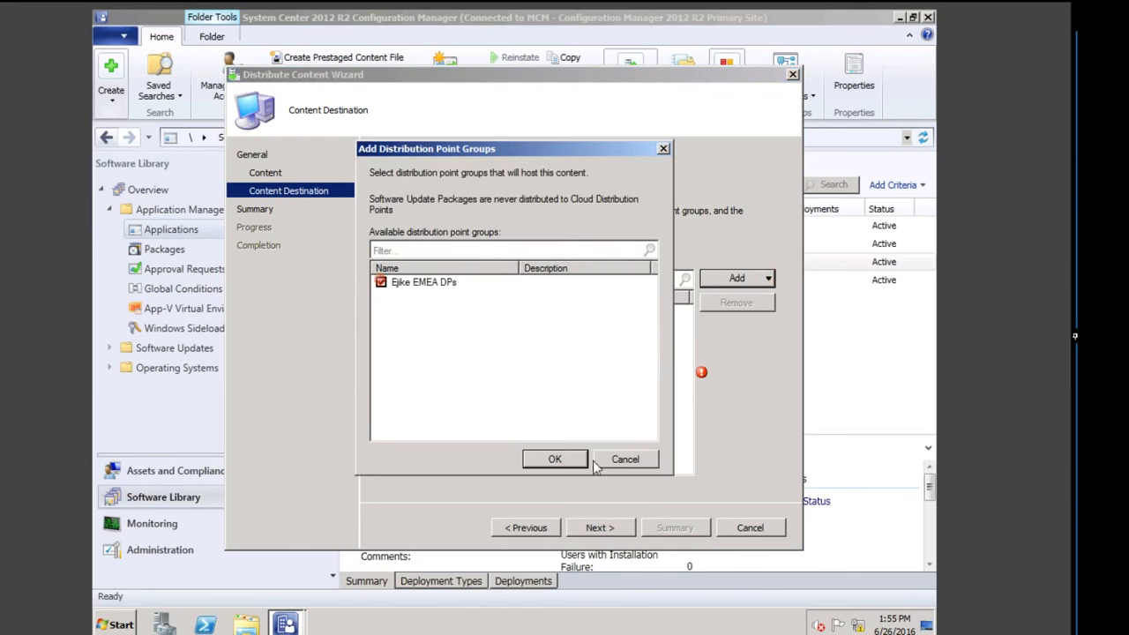
{"action": "left_click", "coordinate": [540, 458]}
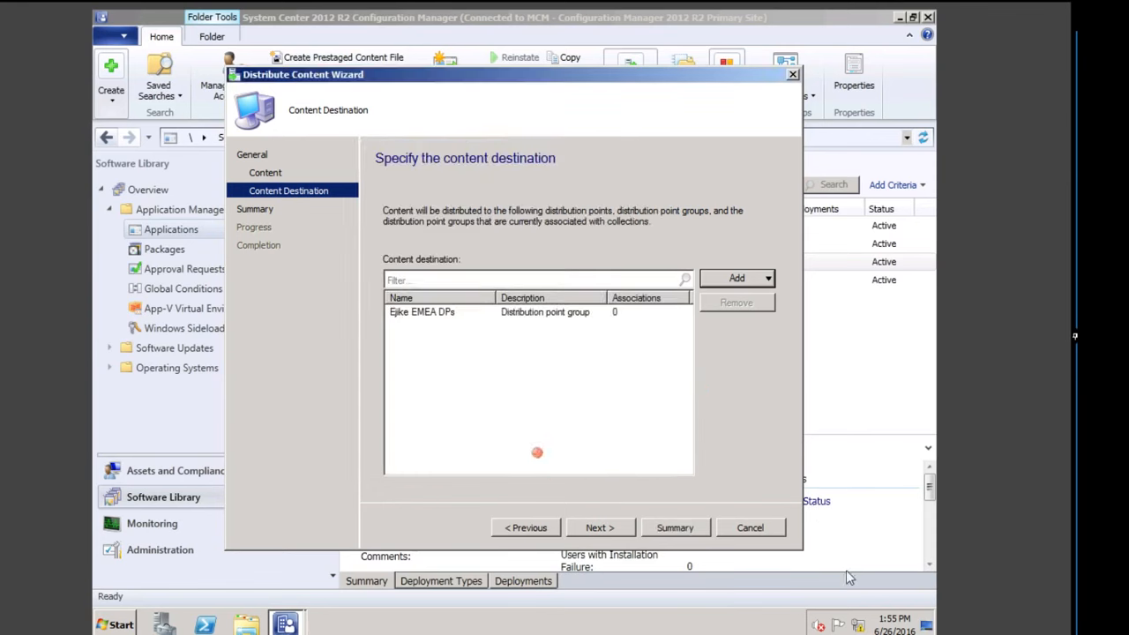
{"action": "left_click", "coordinate": [615, 526]}
{"action": "left_click", "coordinate": [615, 527]}
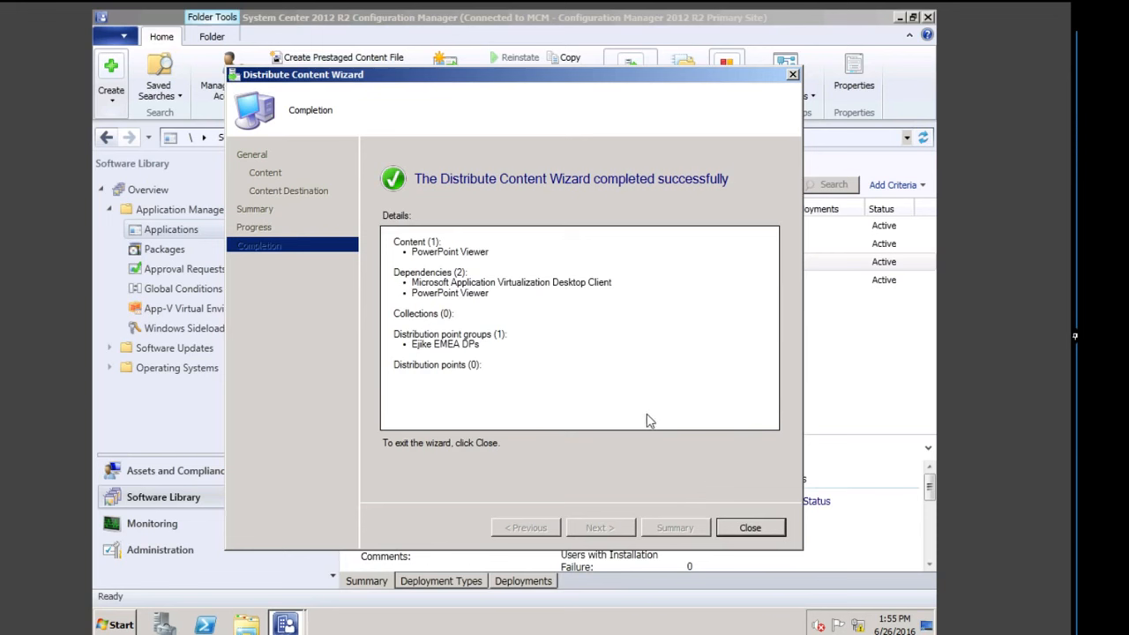
{"action": "left_click", "coordinate": [747, 535]}
{"action": "left_click", "coordinate": [747, 527]}
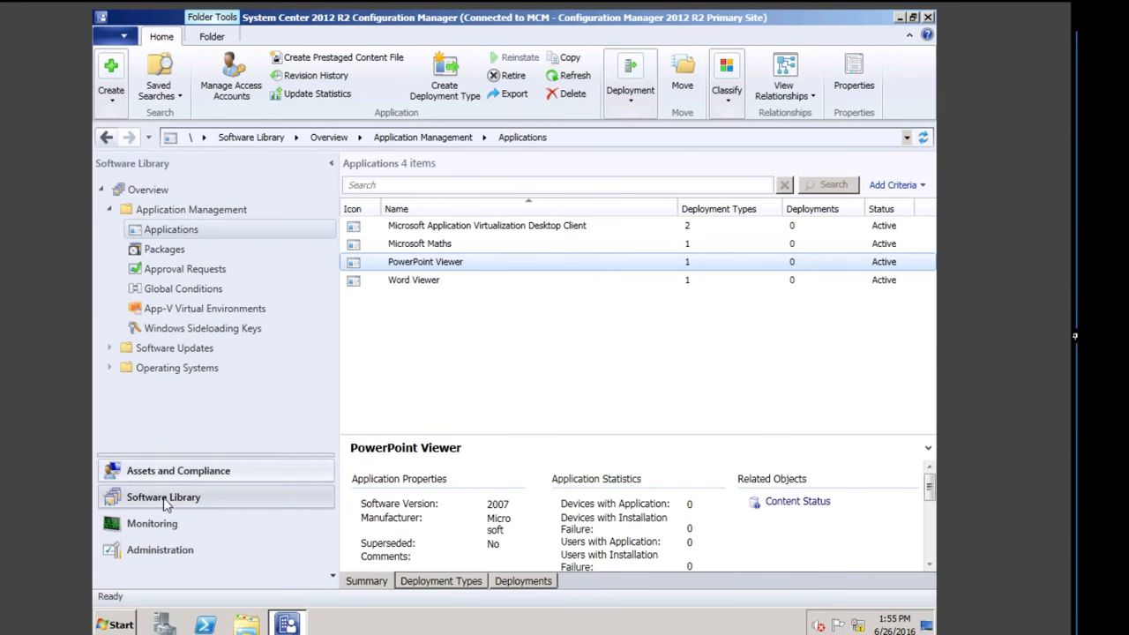
Step: View the detailed content status of PowerPoint Viewer in Monitoring and compare its successful and in-progress distributions
{"action": "left_click", "coordinate": [152, 523]}
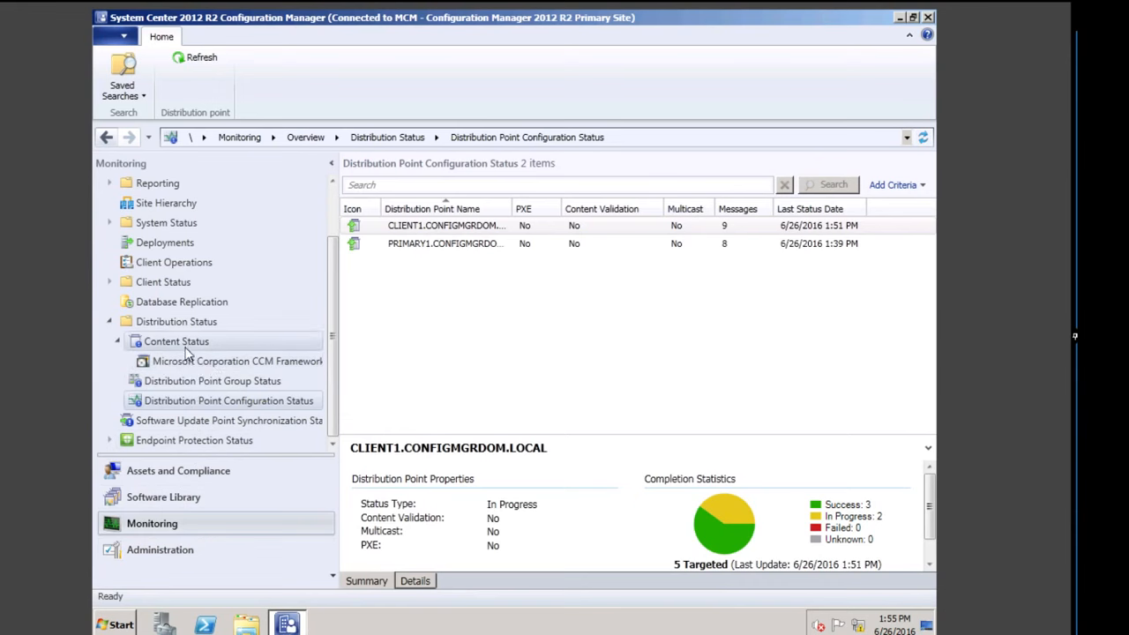
{"action": "left_click", "coordinate": [181, 342]}
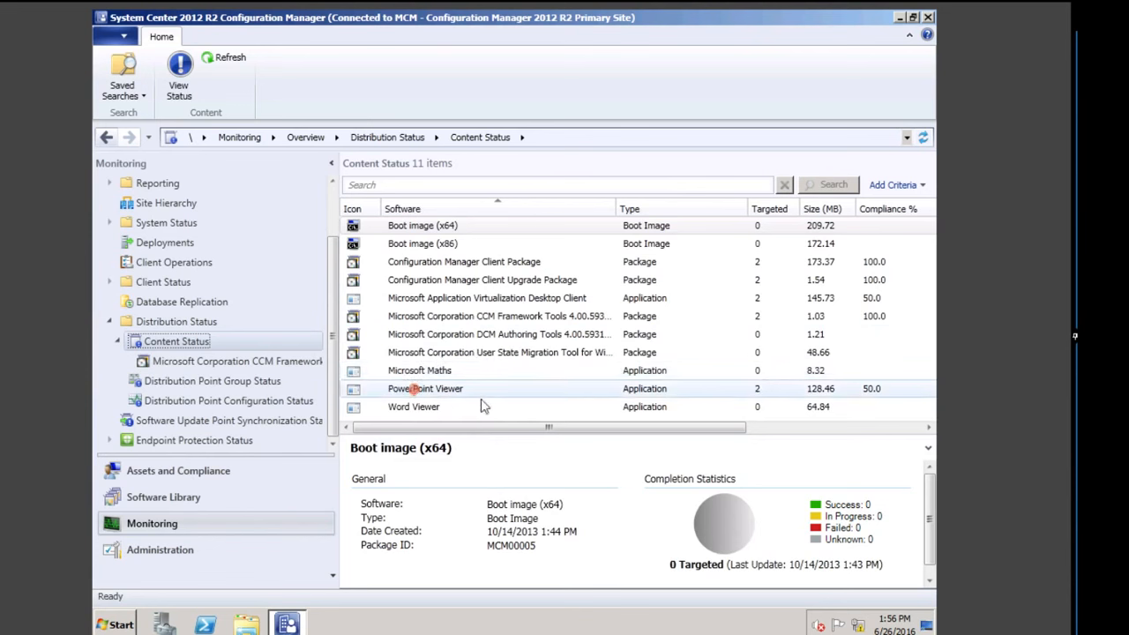
{"action": "left_click", "coordinate": [420, 390]}
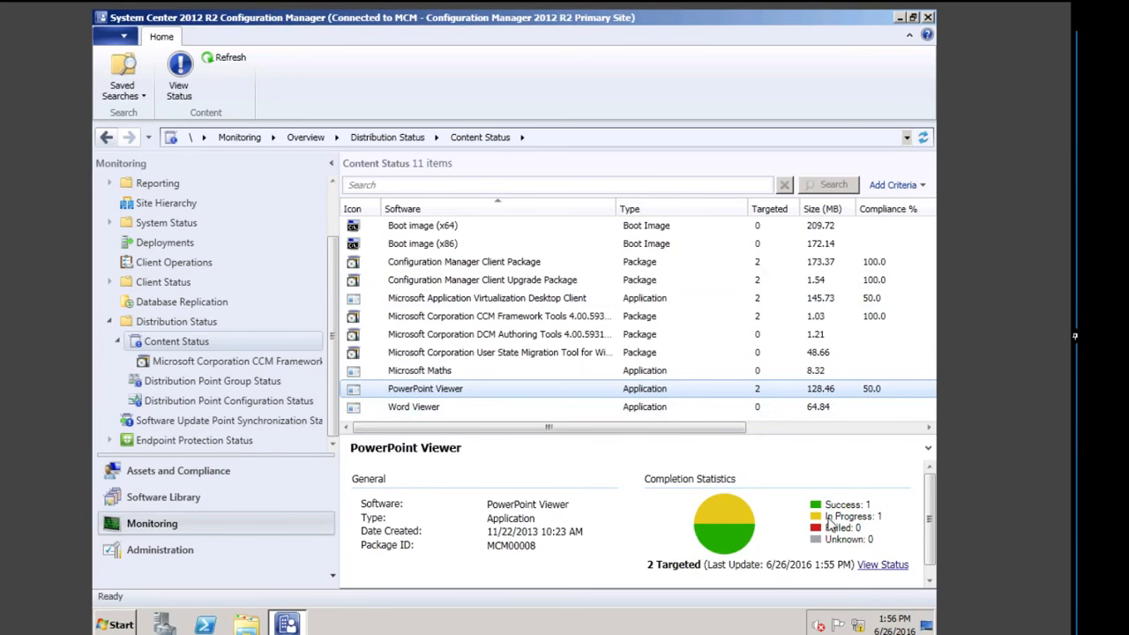
{"action": "left_click", "coordinate": [891, 565]}
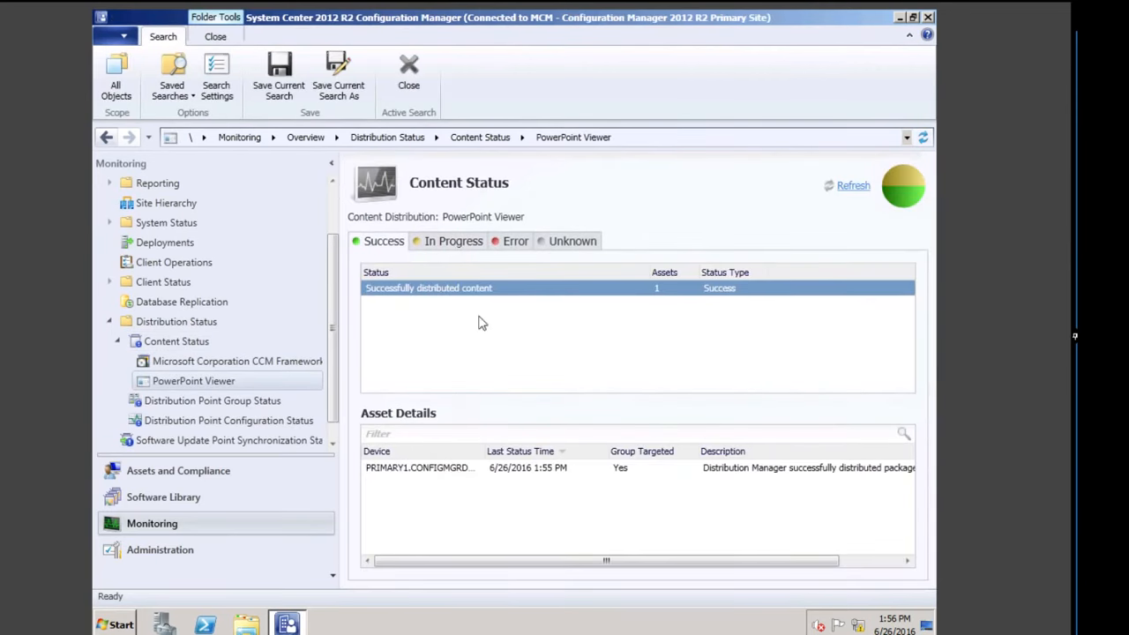
{"action": "left_click", "coordinate": [451, 241]}
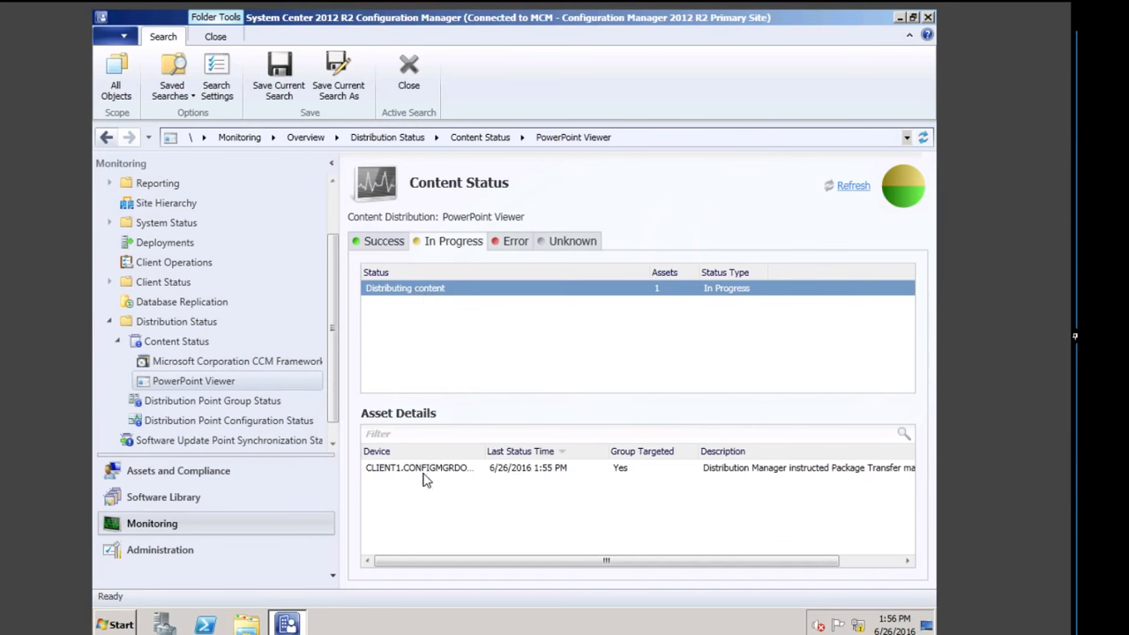
{"action": "left_click", "coordinate": [387, 242]}
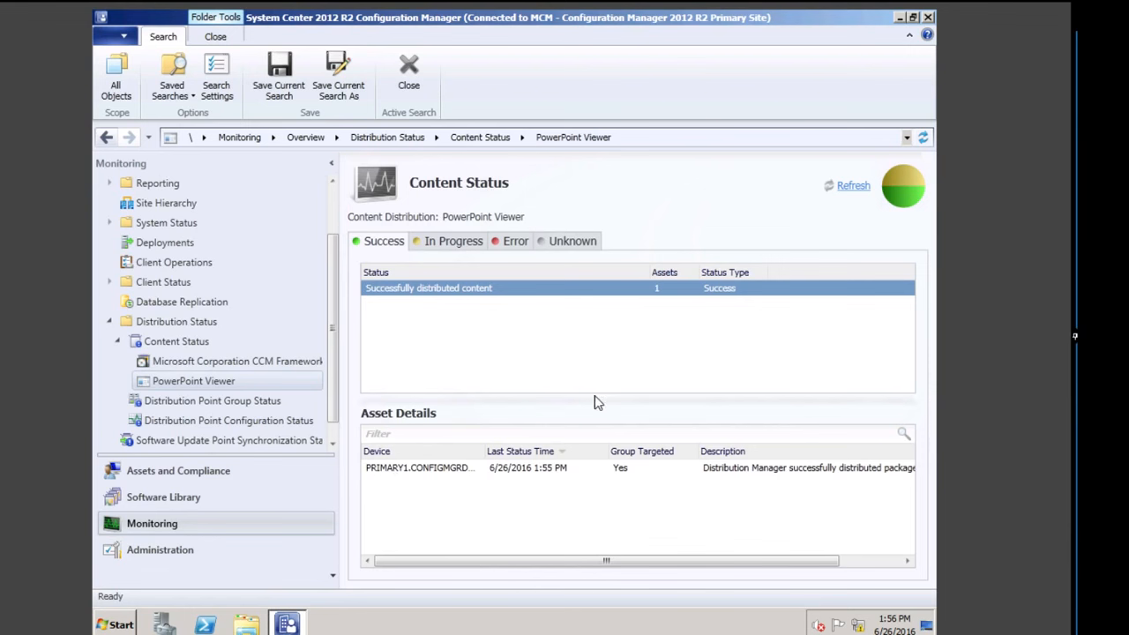
Step: Refresh the PowerPoint Viewer content status and recheck the in-progress and successful assets
{"action": "left_click", "coordinate": [850, 189]}
{"action": "left_click", "coordinate": [852, 187]}
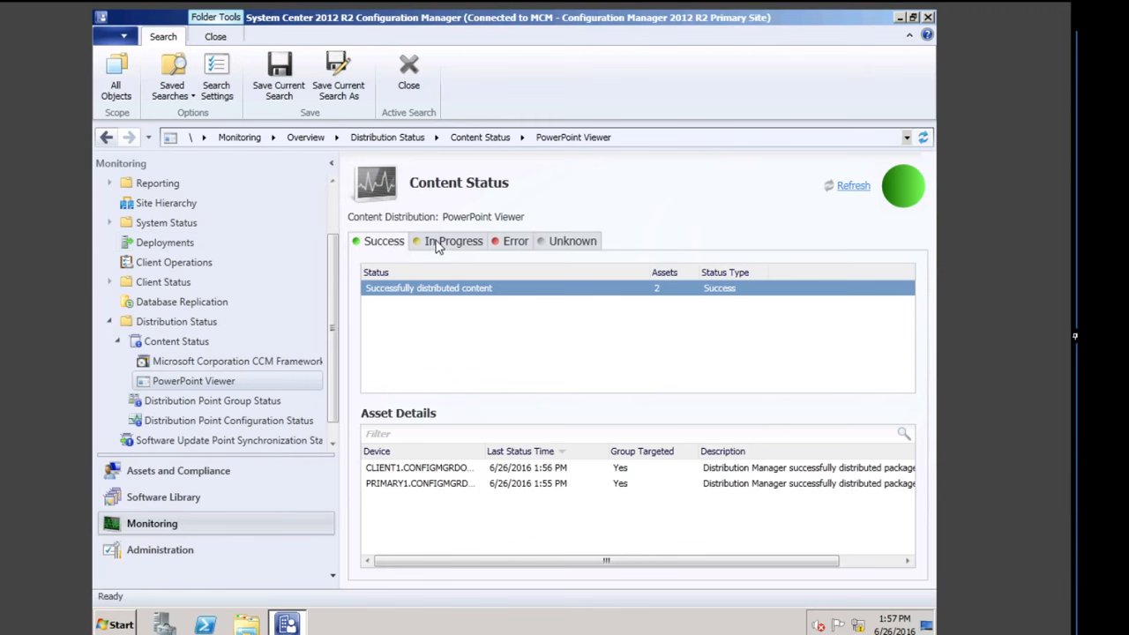
{"action": "left_click", "coordinate": [436, 243]}
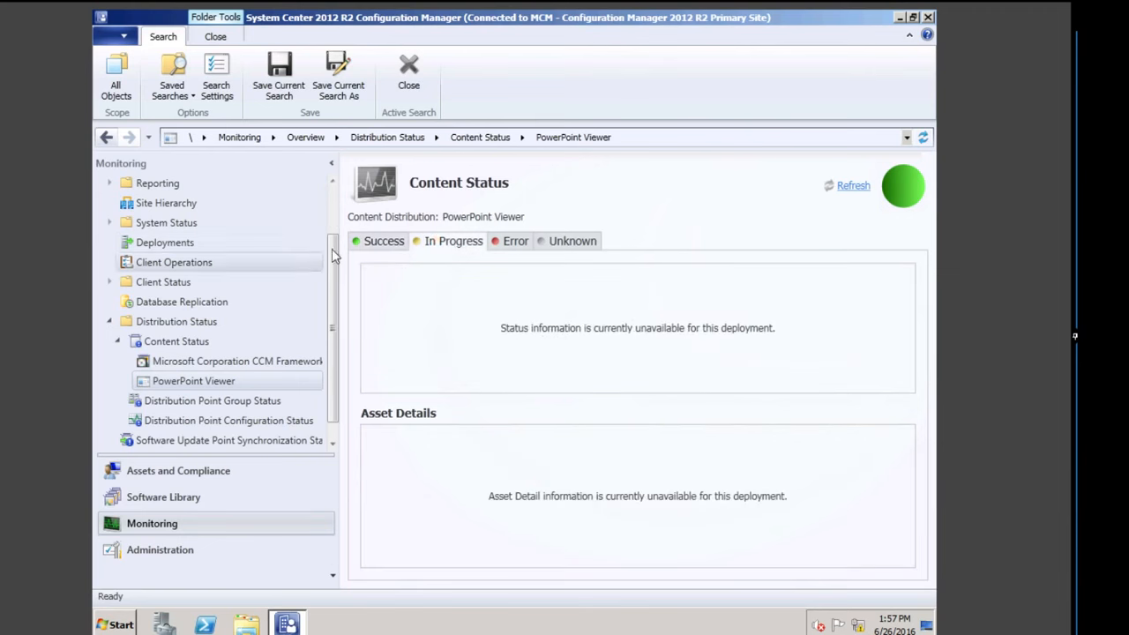
{"action": "left_click", "coordinate": [378, 245]}
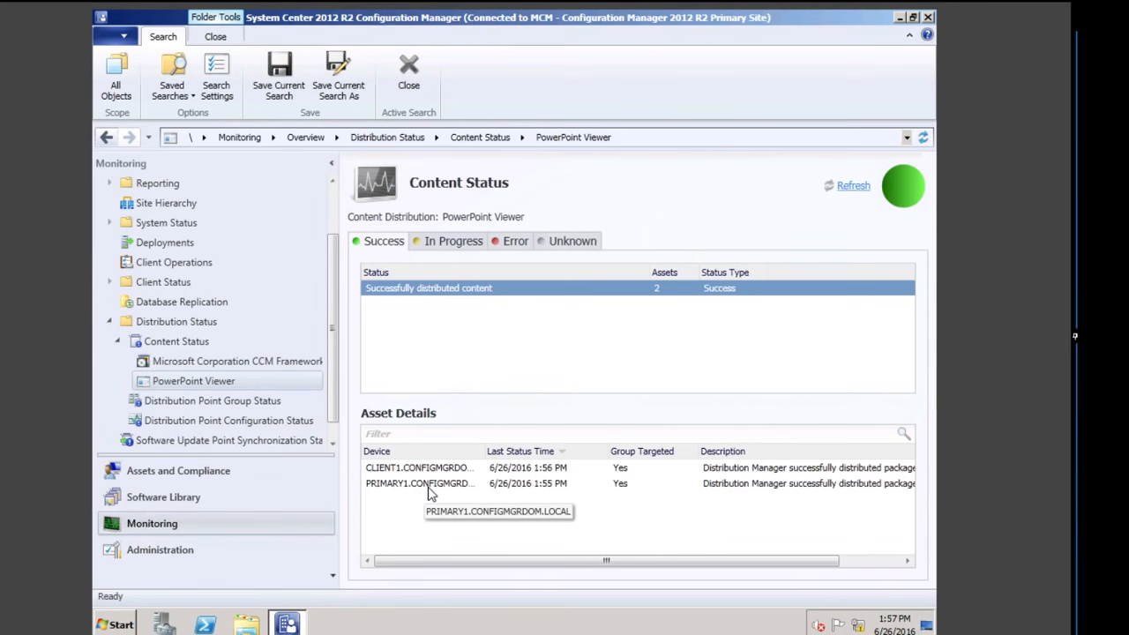
Step: Check the distribution point group status and the distribution point configuration status
{"action": "left_click", "coordinate": [256, 400]}
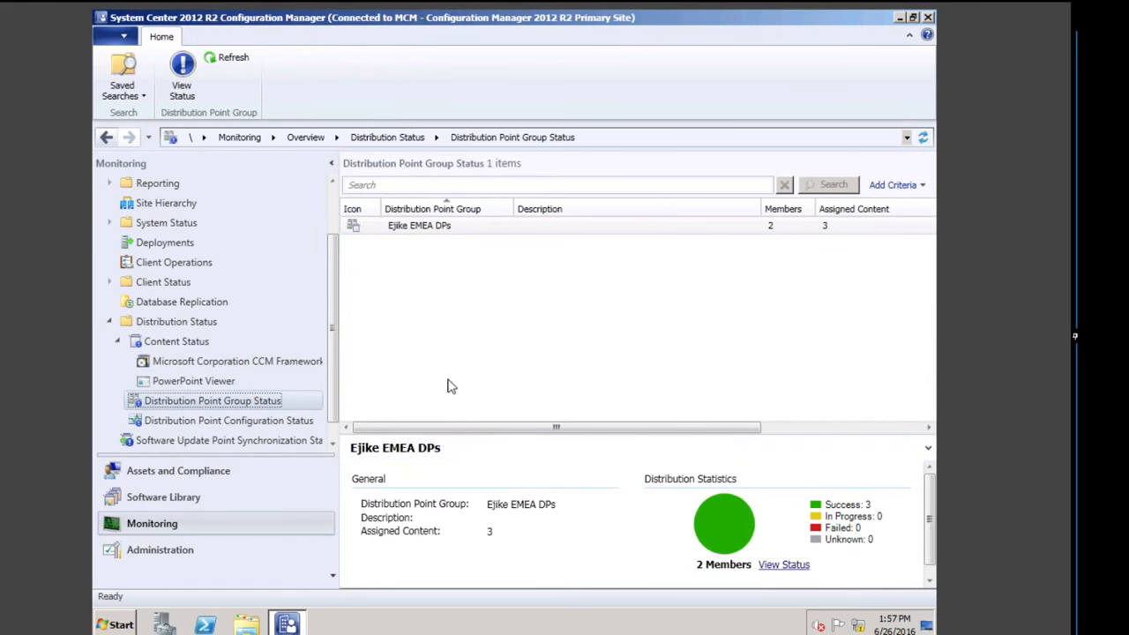
{"action": "left_click", "coordinate": [227, 421]}
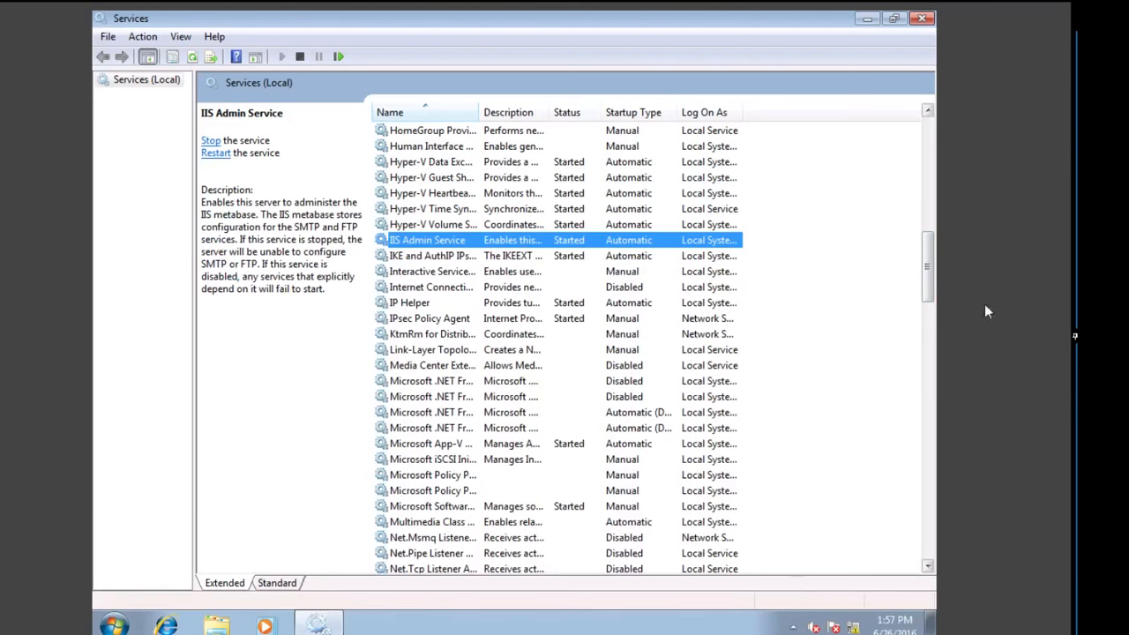
Step: On the client computer, close the Services console and browse to the C:\SCCMContentLib\FileLib folder
{"action": "left_click", "coordinate": [922, 17]}
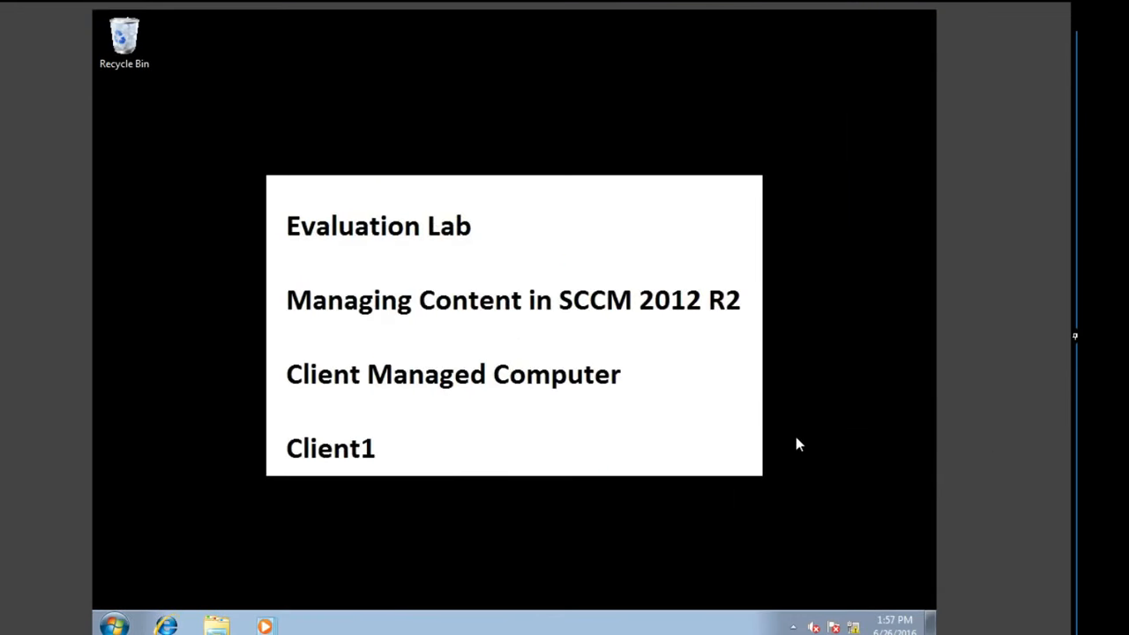
{"action": "left_click", "coordinate": [217, 627]}
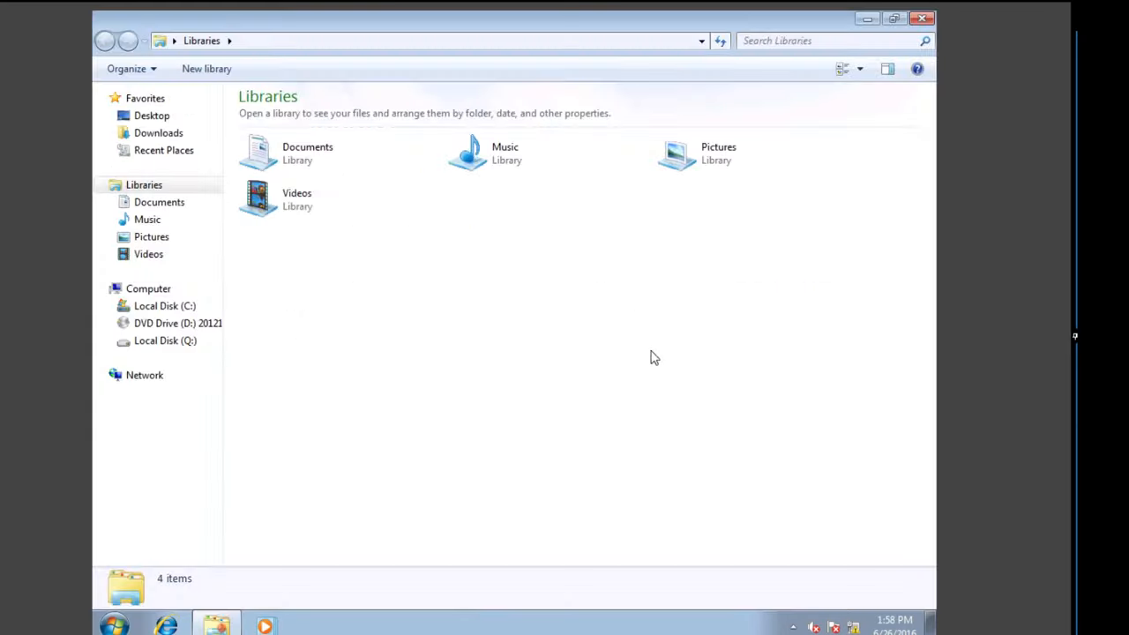
{"action": "left_click", "coordinate": [187, 309]}
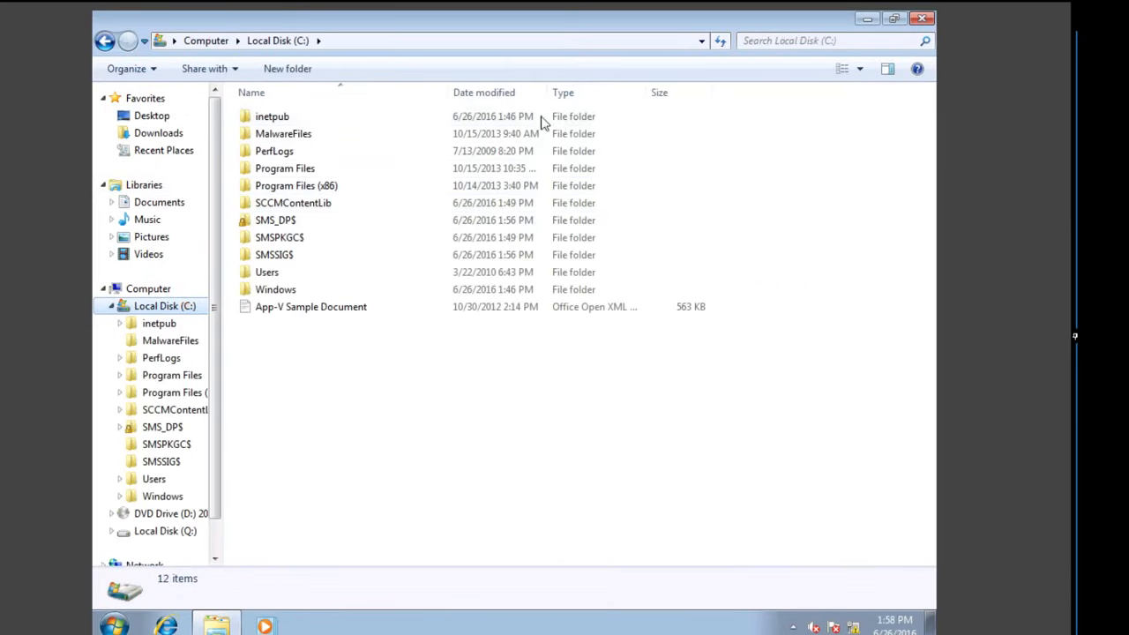
{"action": "double_click", "coordinate": [315, 205]}
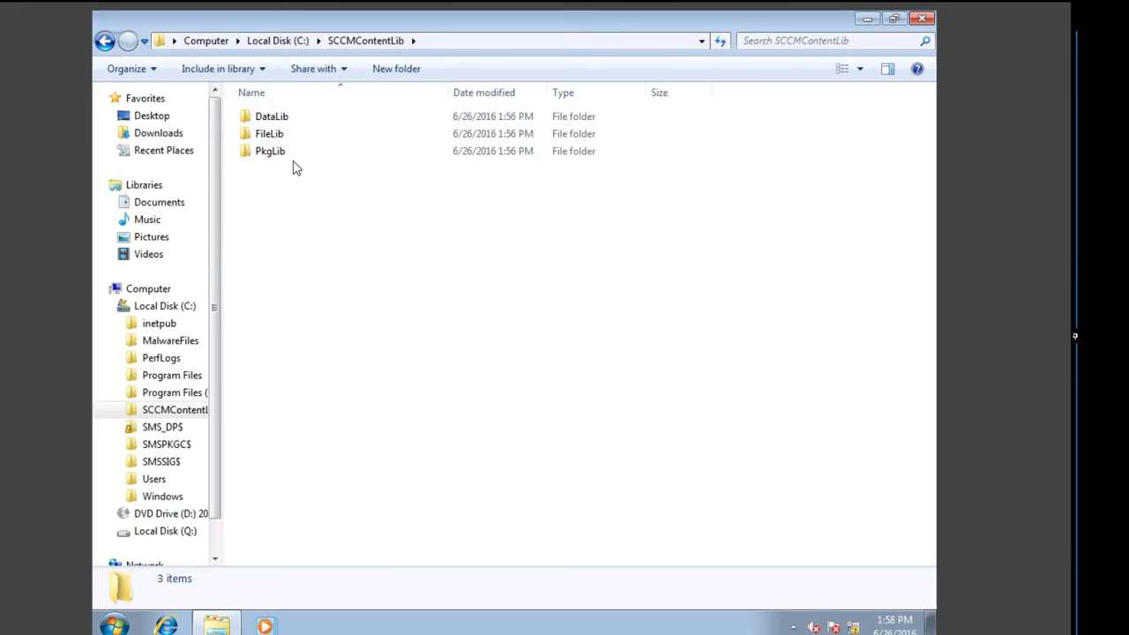
{"action": "left_click", "coordinate": [266, 132]}
{"action": "double_click", "coordinate": [266, 132]}
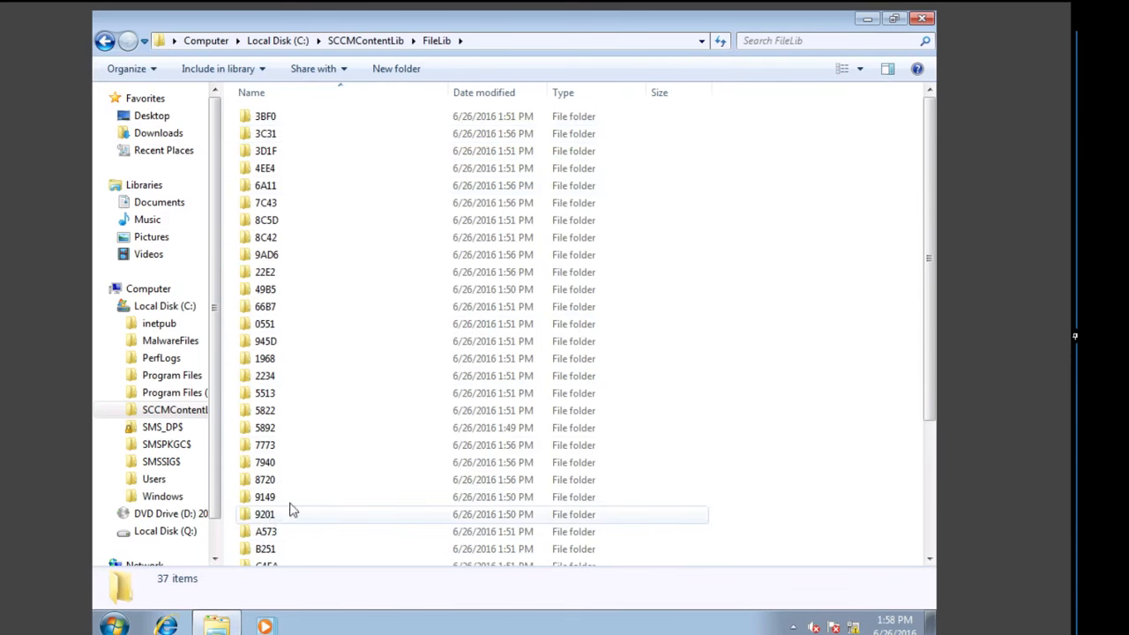
Step: Open the D304 folder inside FileLib to examine its stored content files
{"action": "left_click", "coordinate": [415, 484]}
{"action": "scroll", "coordinate": [415, 484], "scroll_direction": "down", "scroll_amount": 1}
{"action": "left_click", "coordinate": [266, 556]}
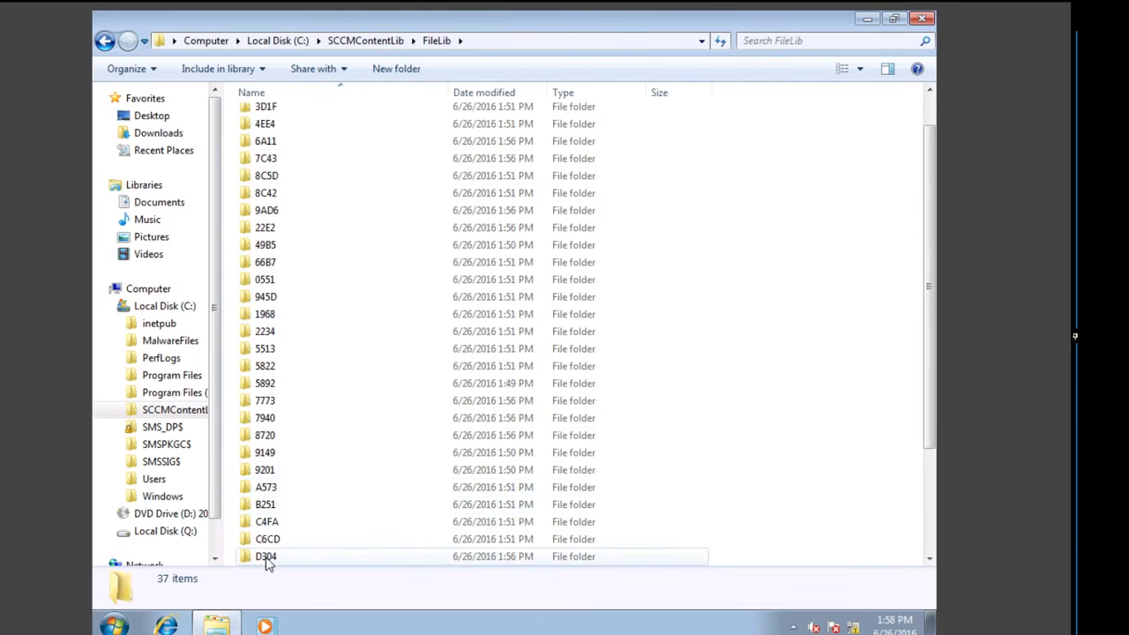
{"action": "key", "text": "Return"}
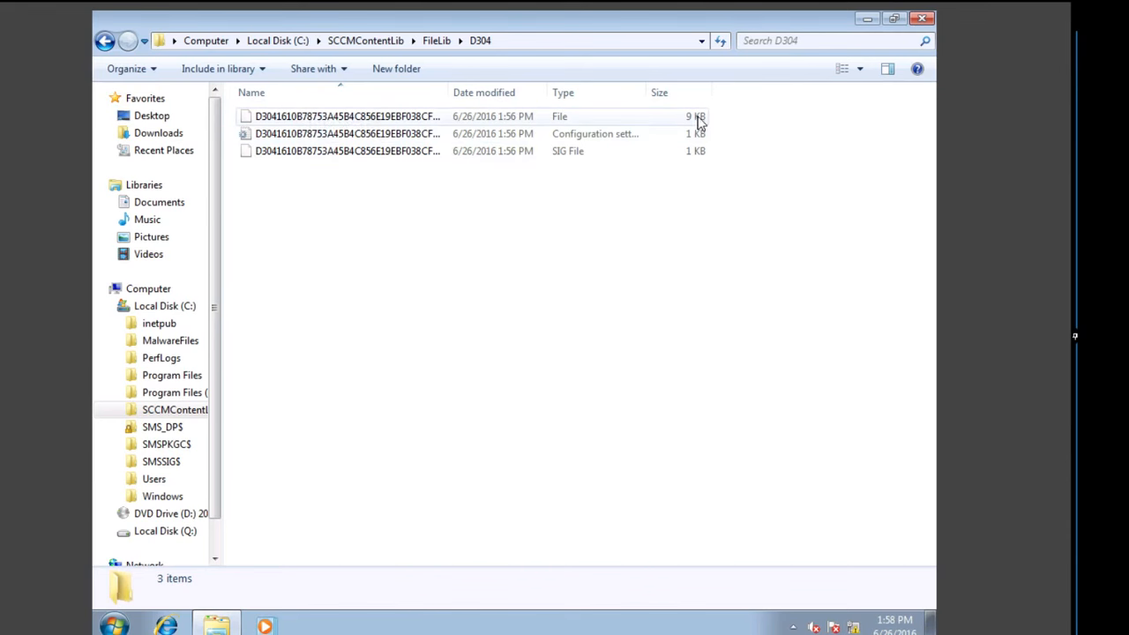
Step: Rename the 9 KB file without an extension in the D304 folder by appending .txt to its name
{"action": "right_click", "coordinate": [424, 121]}
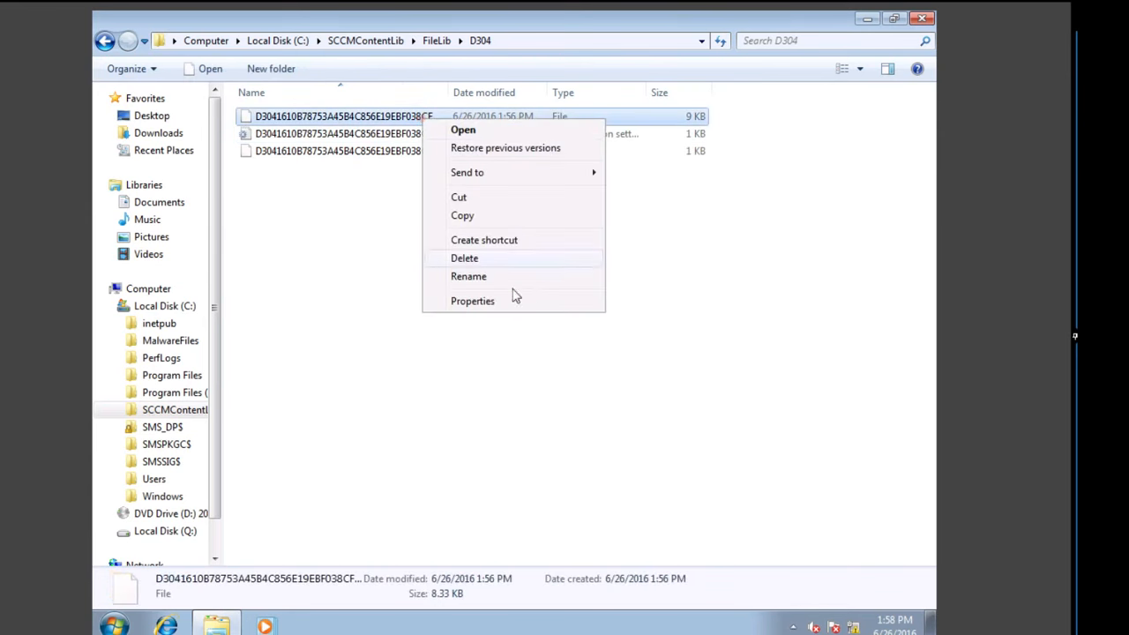
{"action": "left_click", "coordinate": [477, 276]}
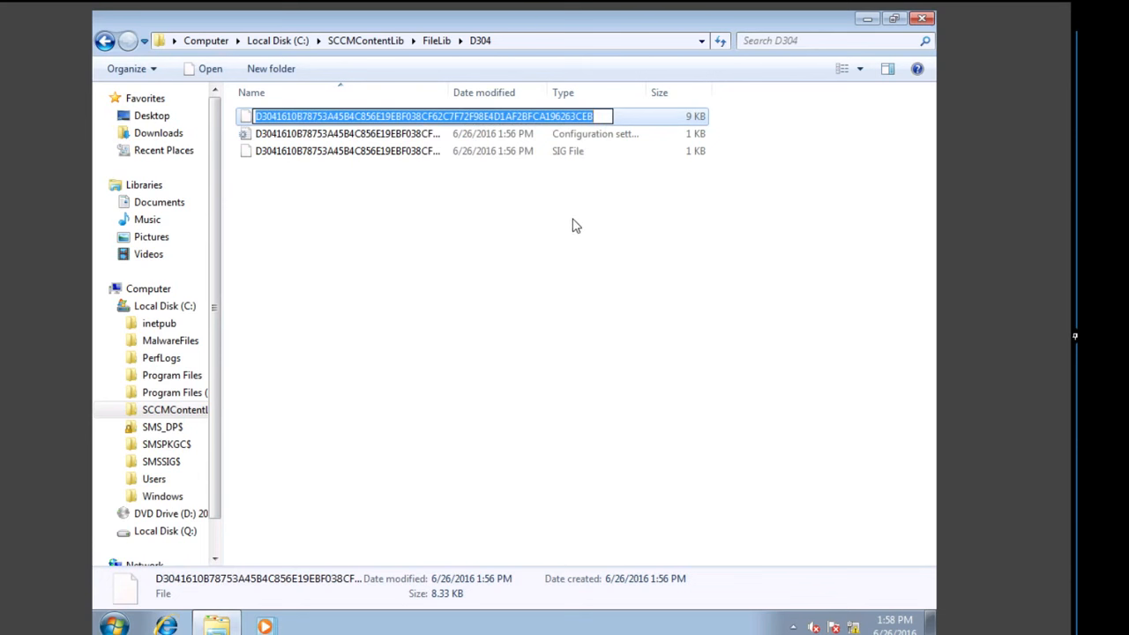
{"action": "key", "text": "End"}
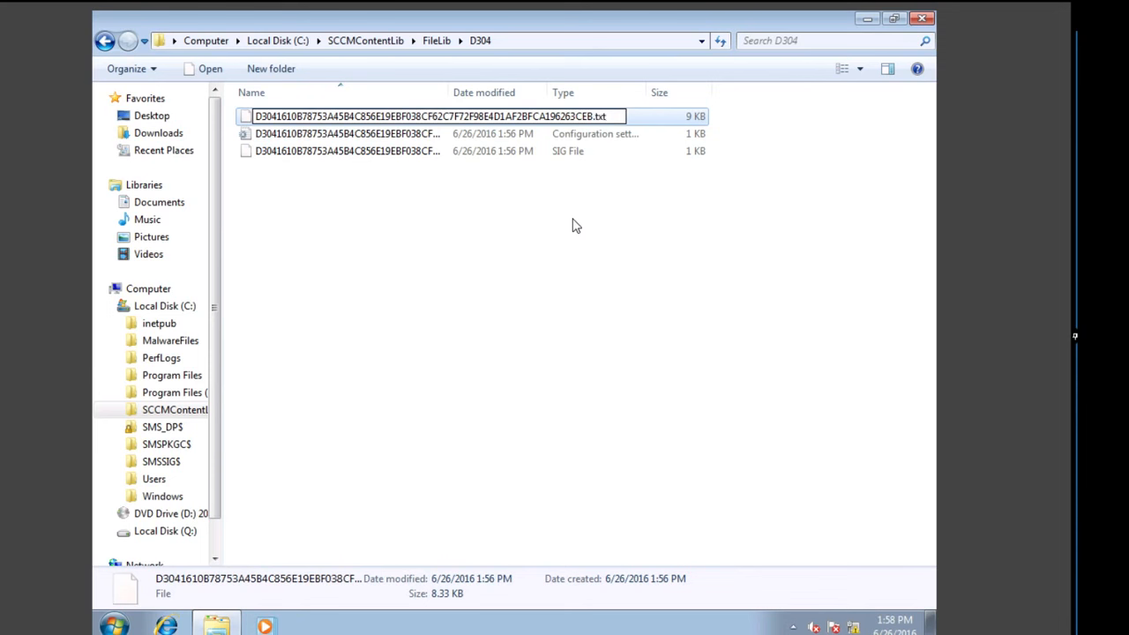
{"action": "left_click", "coordinate": [543, 298]}
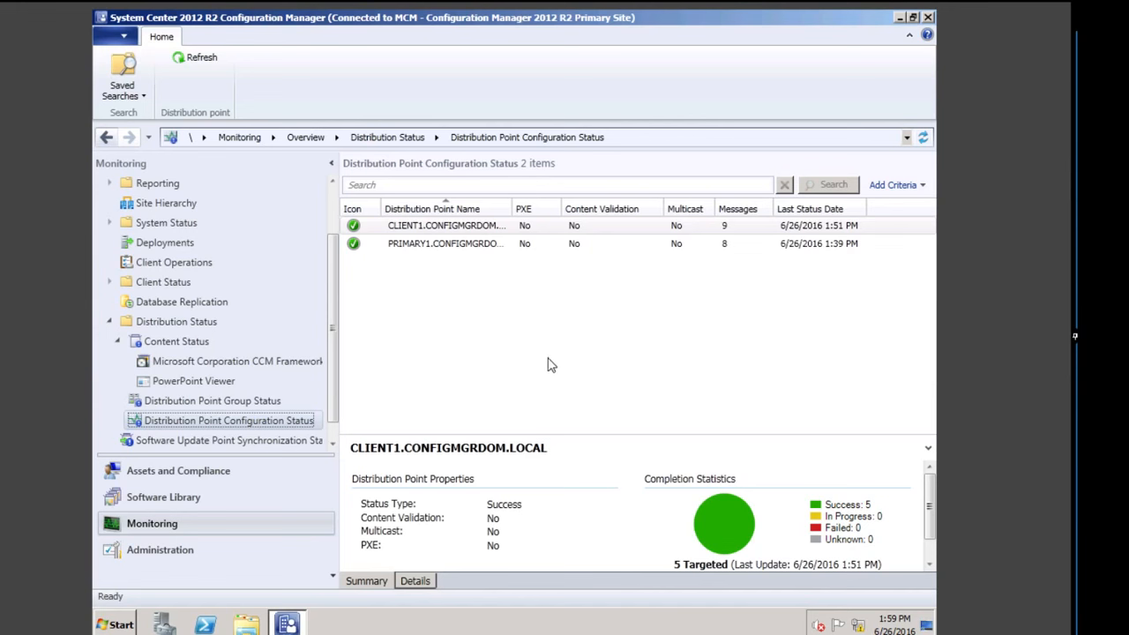
Step: Back in the Configuration Manager console, view the member distribution points of the EMEA DPs group under Administration
{"action": "left_click", "coordinate": [157, 549]}
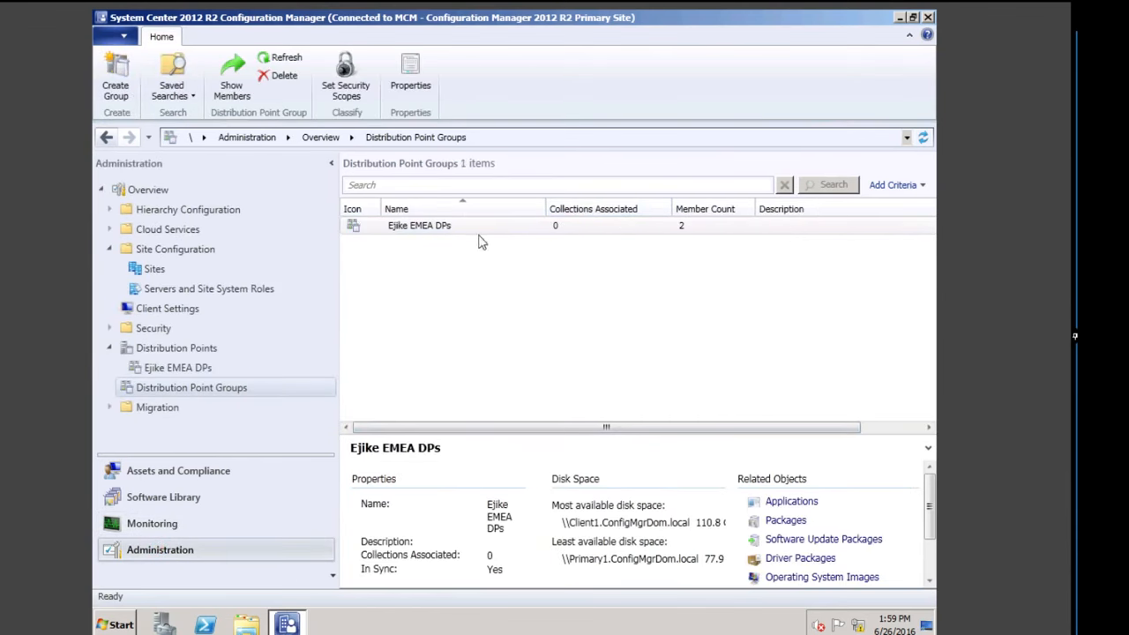
{"action": "left_click", "coordinate": [186, 370]}
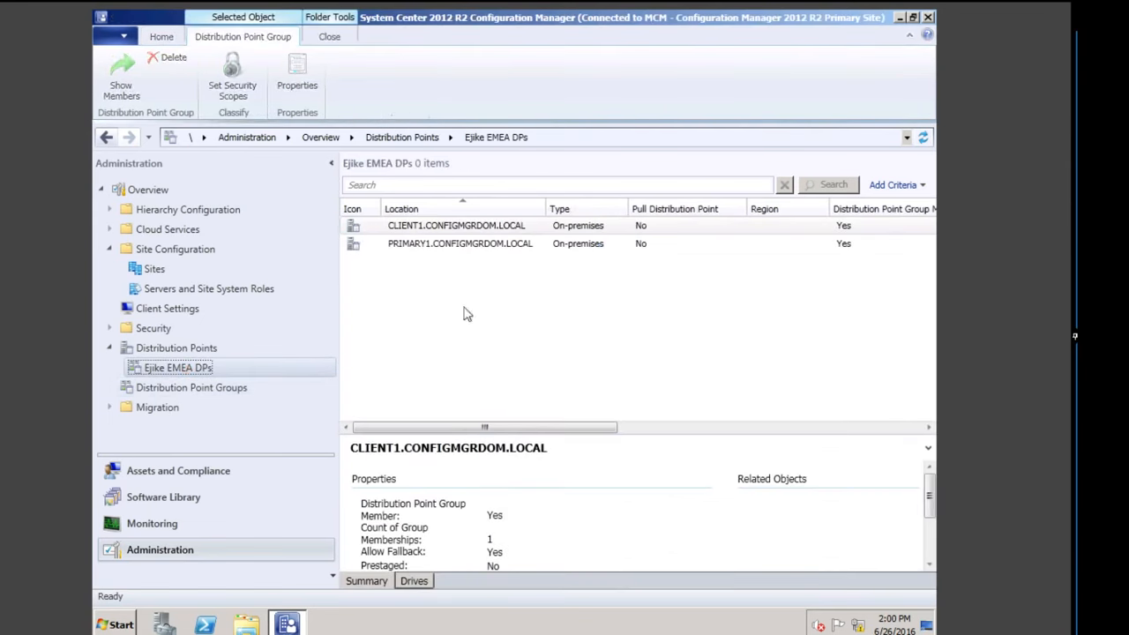
Step: Open the properties of the CLIENT1.CONFIGMGRDOM.LOCAL distribution point and show the content assigned to it
{"action": "left_click", "coordinate": [445, 222]}
{"action": "left_click", "coordinate": [478, 226]}
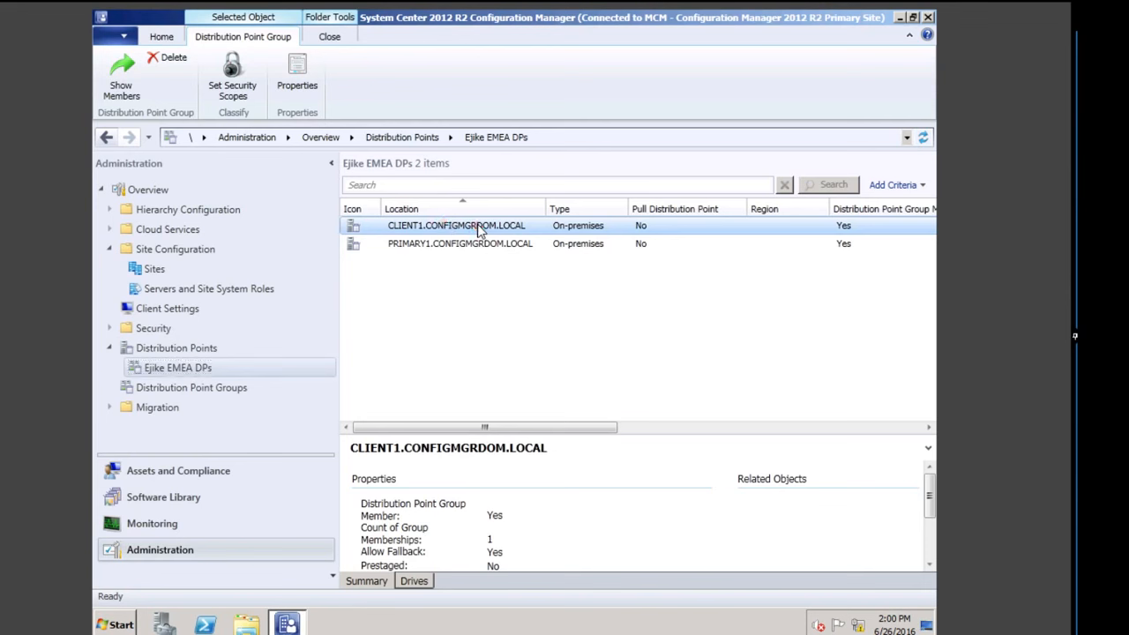
{"action": "right_click", "coordinate": [480, 228]}
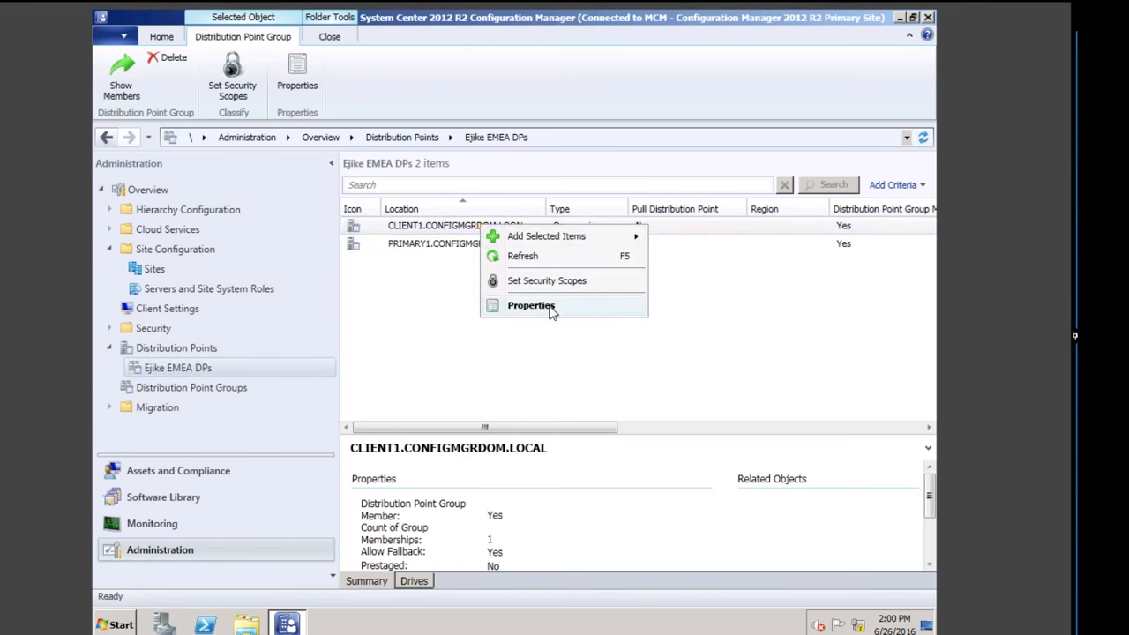
{"action": "left_click", "coordinate": [548, 306]}
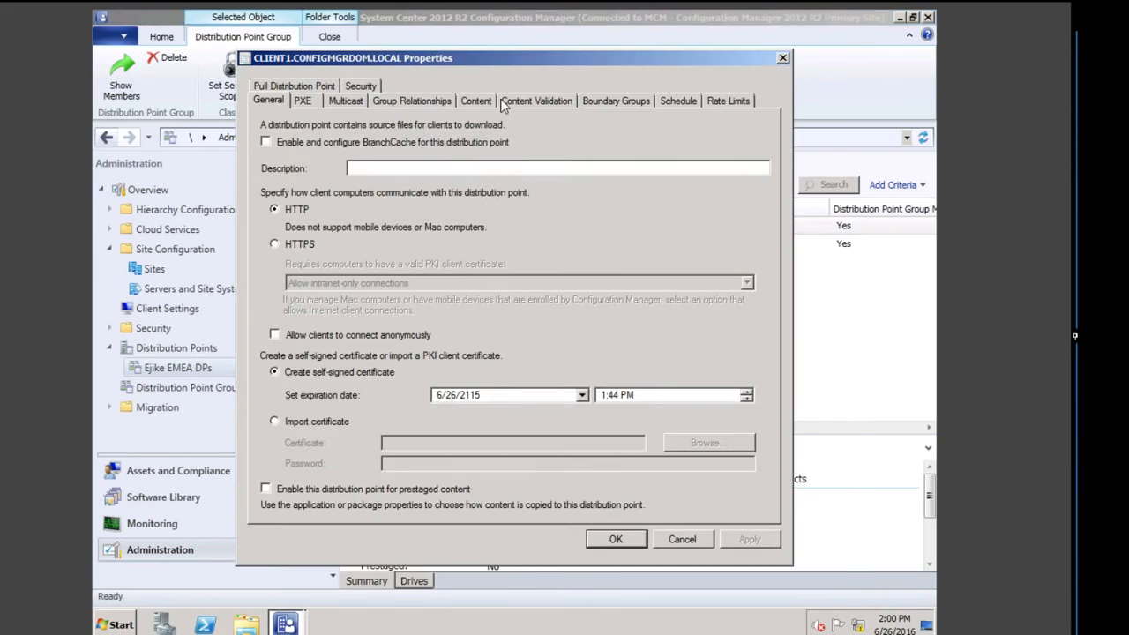
{"action": "left_click", "coordinate": [481, 100]}
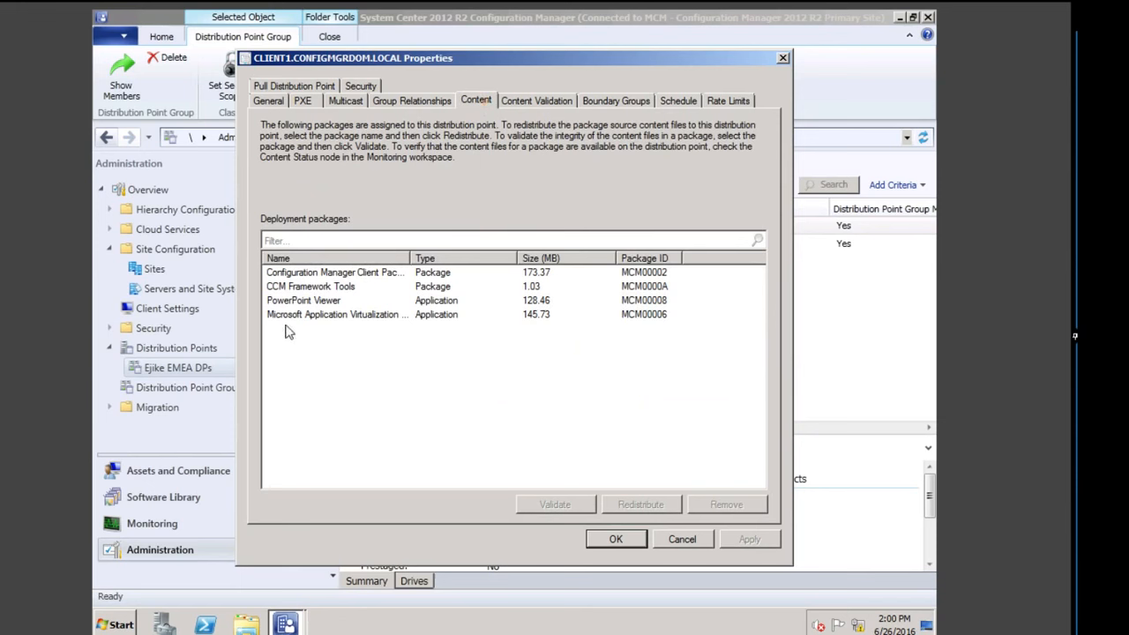
Step: Validate the PowerPoint Viewer content on the Client1 distribution point and close its properties
{"action": "left_click", "coordinate": [325, 302]}
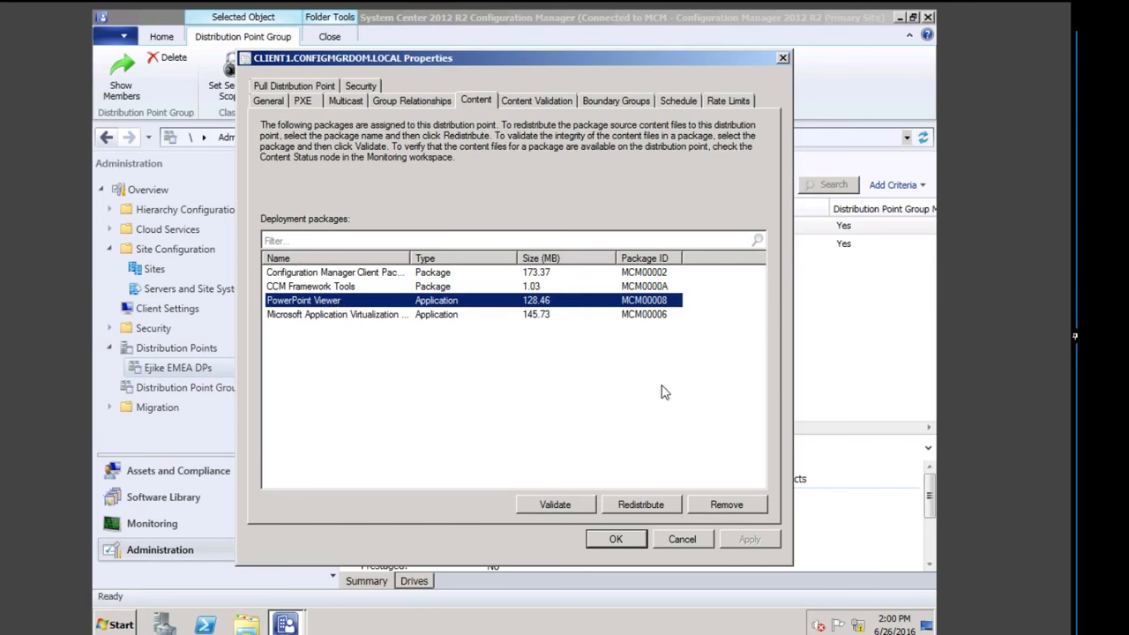
{"action": "left_click", "coordinate": [556, 504]}
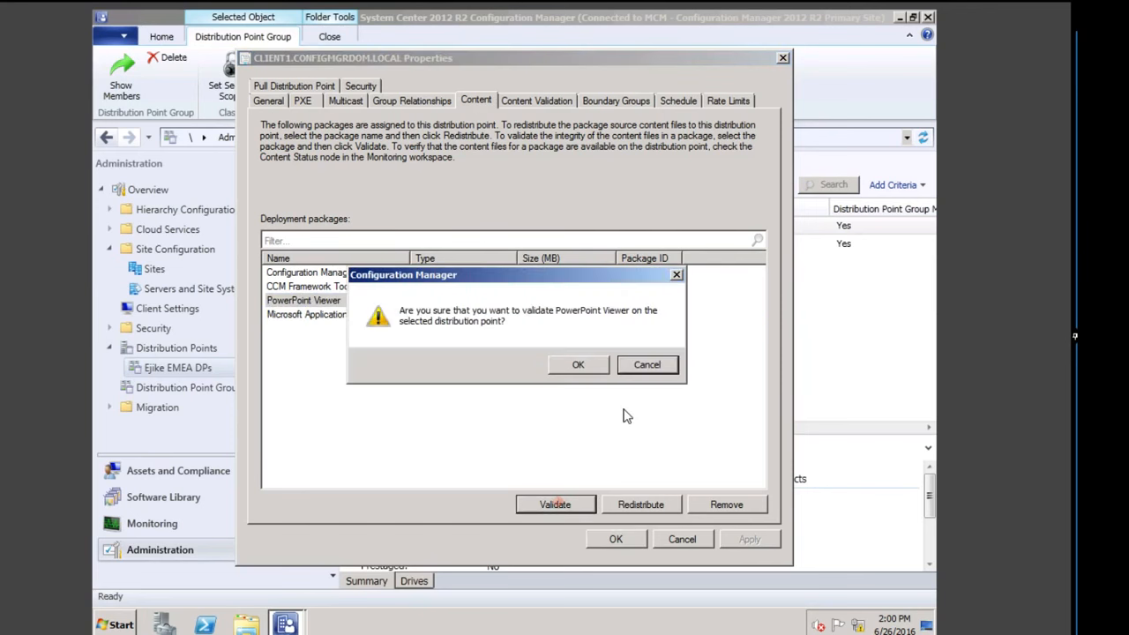
{"action": "left_click", "coordinate": [572, 371]}
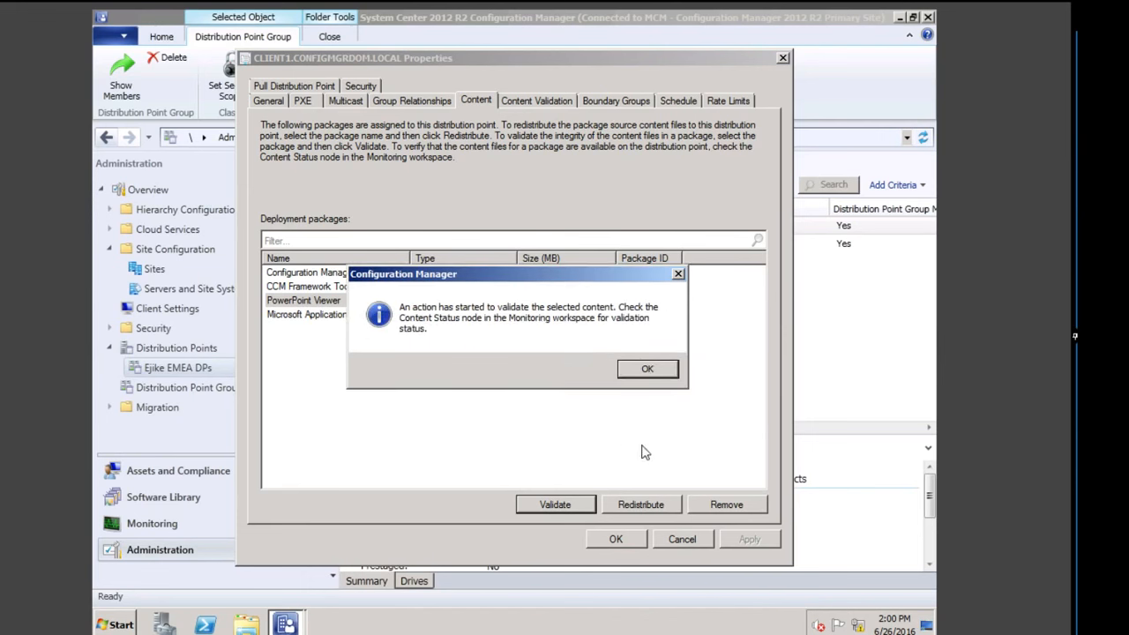
{"action": "left_click", "coordinate": [646, 371]}
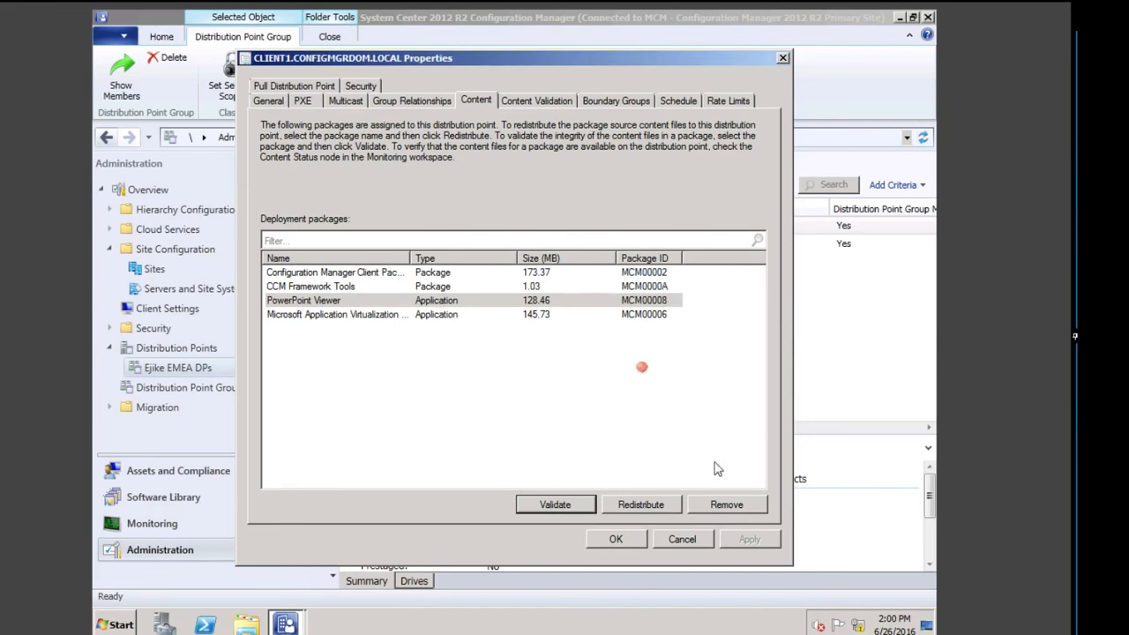
{"action": "left_click", "coordinate": [619, 539]}
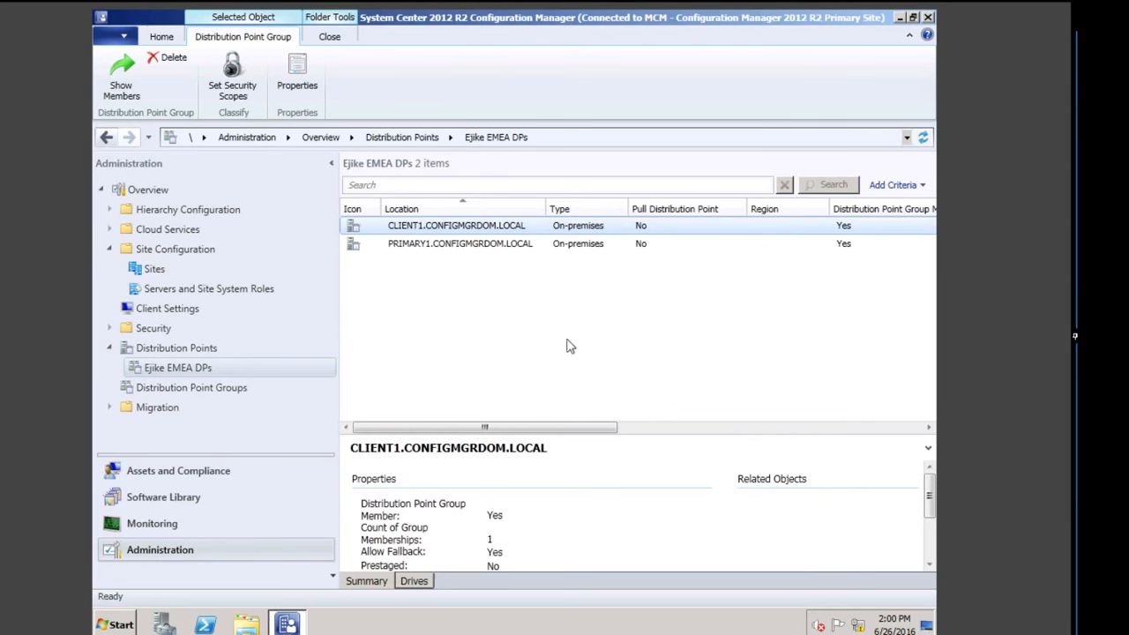
Step: In the Monitoring workspace, view the detailed content distribution status of the PowerPoint Viewer application
{"action": "left_click", "coordinate": [152, 524]}
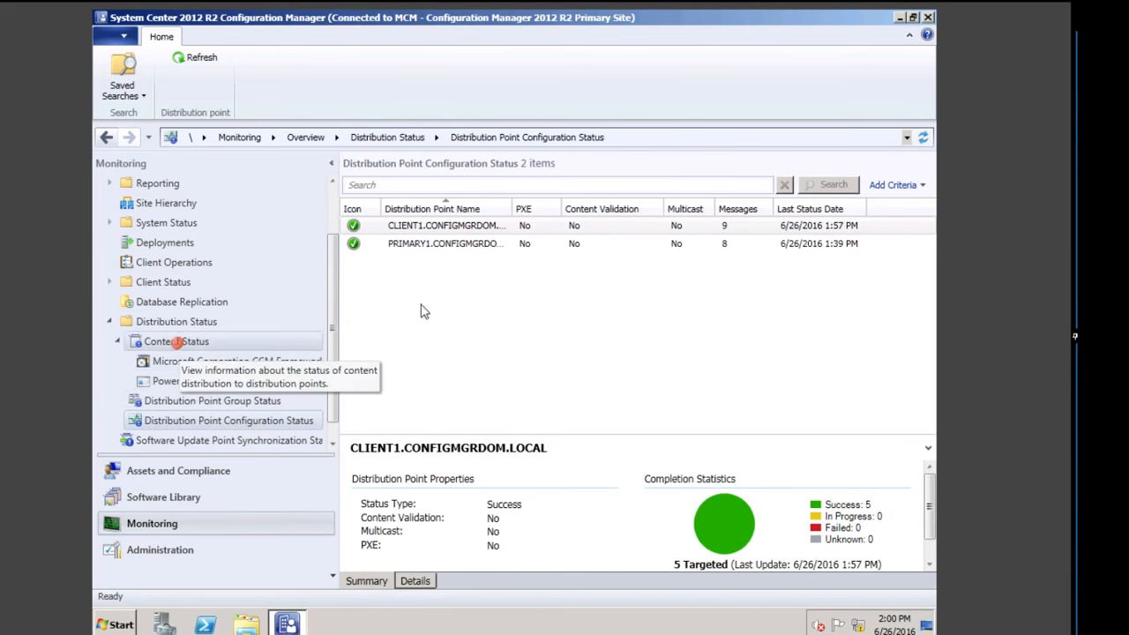
{"action": "left_click", "coordinate": [179, 341]}
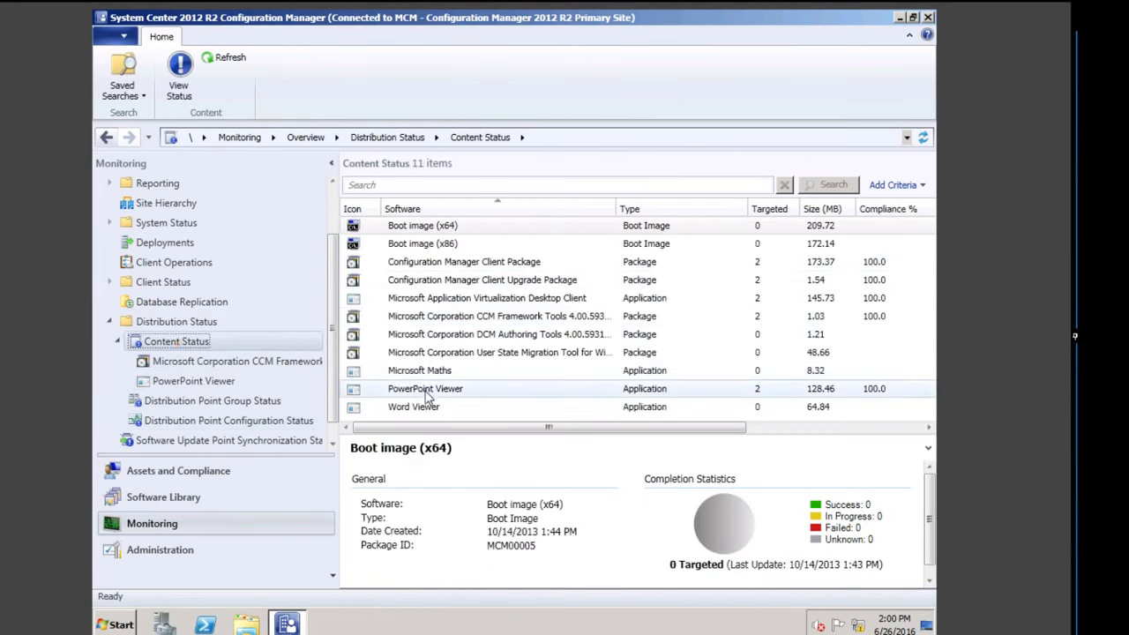
{"action": "left_click", "coordinate": [528, 392]}
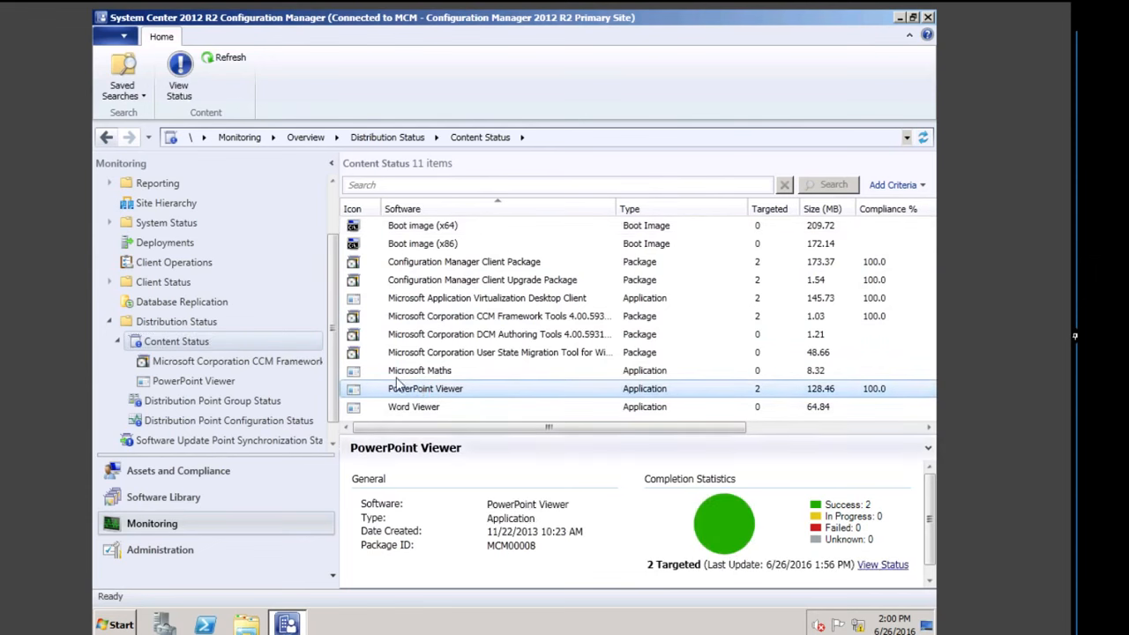
{"action": "left_click", "coordinate": [882, 565]}
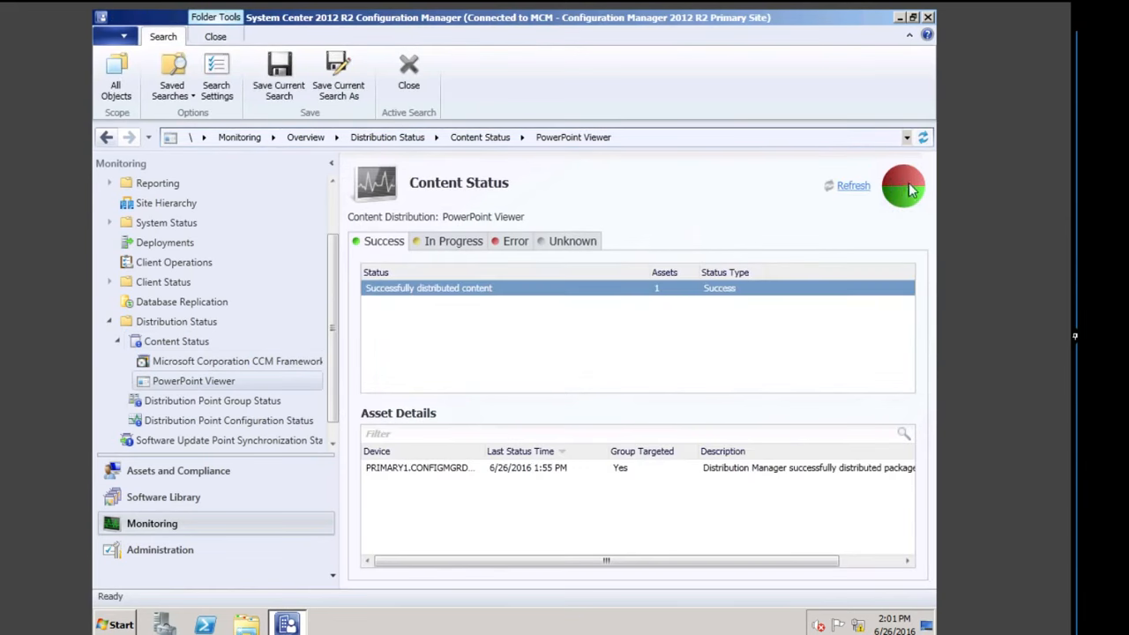
Step: Read the full error message for the Client1 distribution point in PowerPoint Viewer's content status, then close it
{"action": "left_click", "coordinate": [515, 241]}
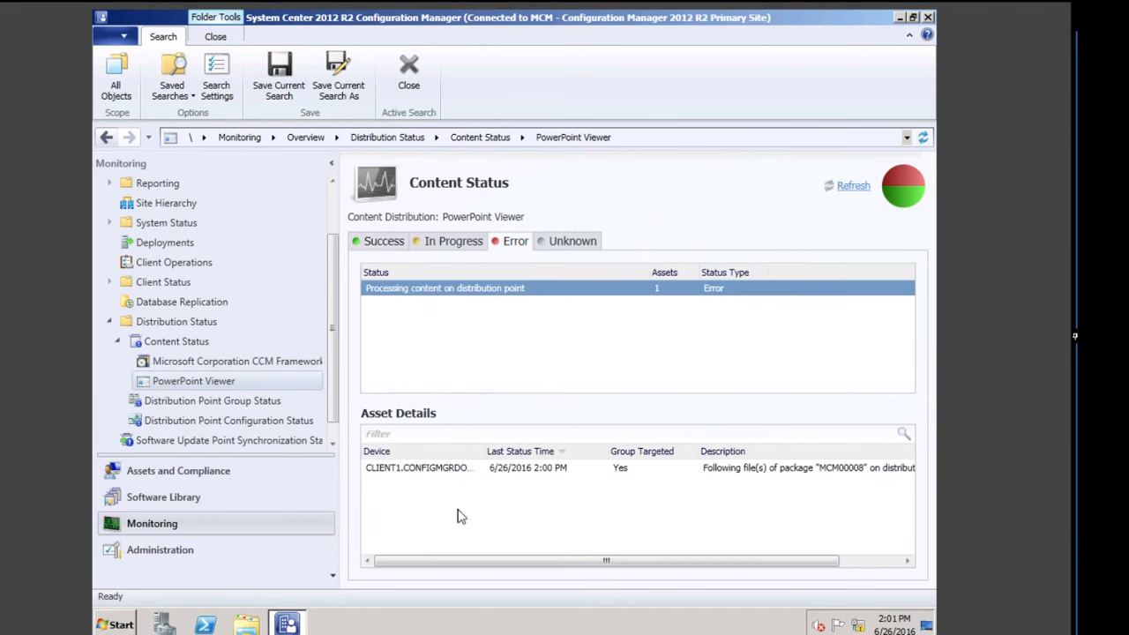
{"action": "double_click", "coordinate": [794, 472]}
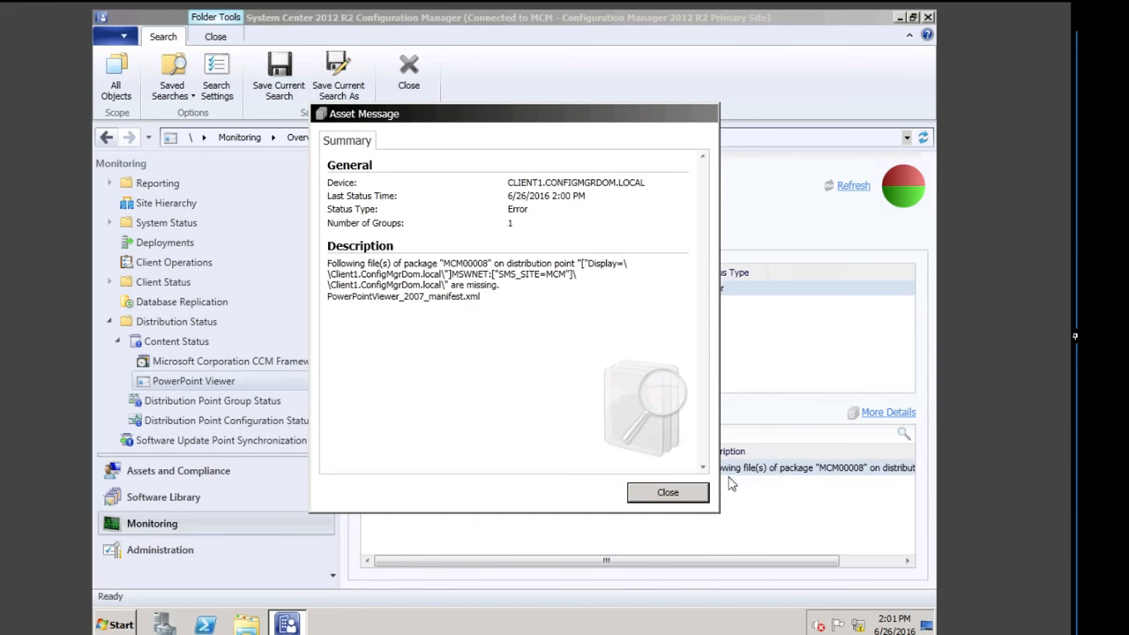
{"action": "left_click", "coordinate": [668, 493]}
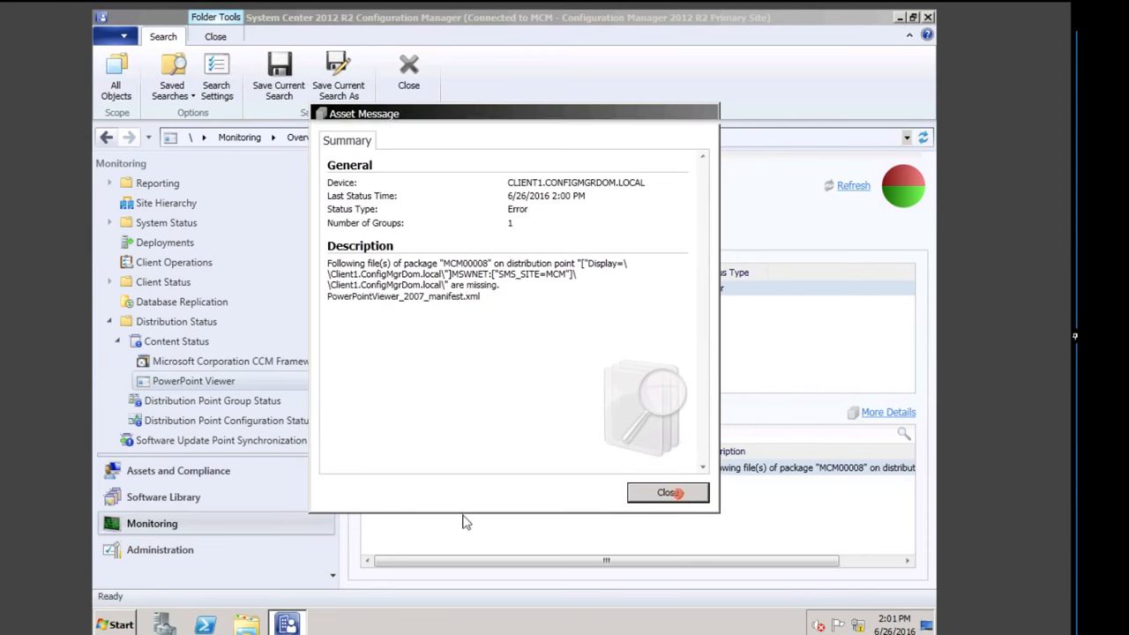
Step: Under Administration, open the properties of the EMEA DPs distribution point group and show its assigned content
{"action": "left_click", "coordinate": [199, 552]}
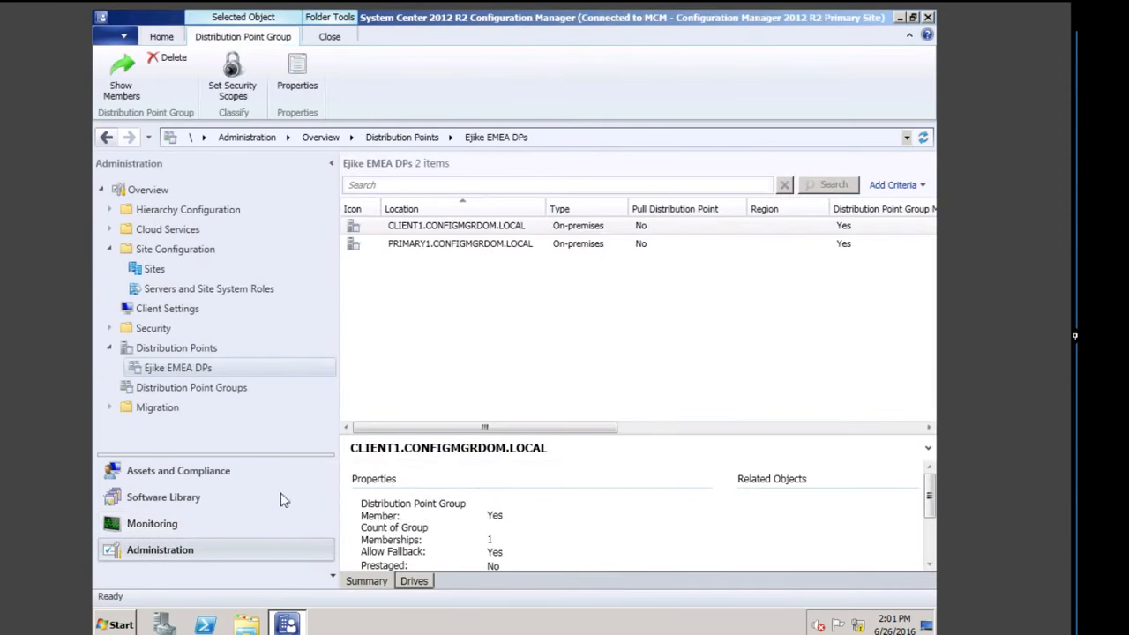
{"action": "left_click", "coordinate": [219, 387]}
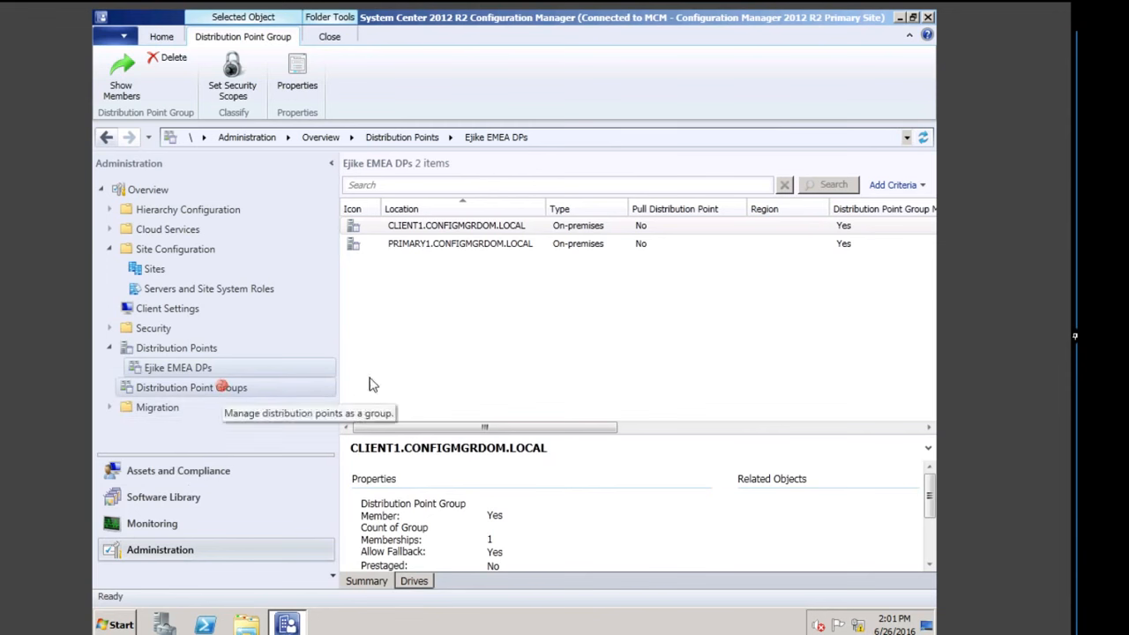
{"action": "left_click", "coordinate": [436, 231]}
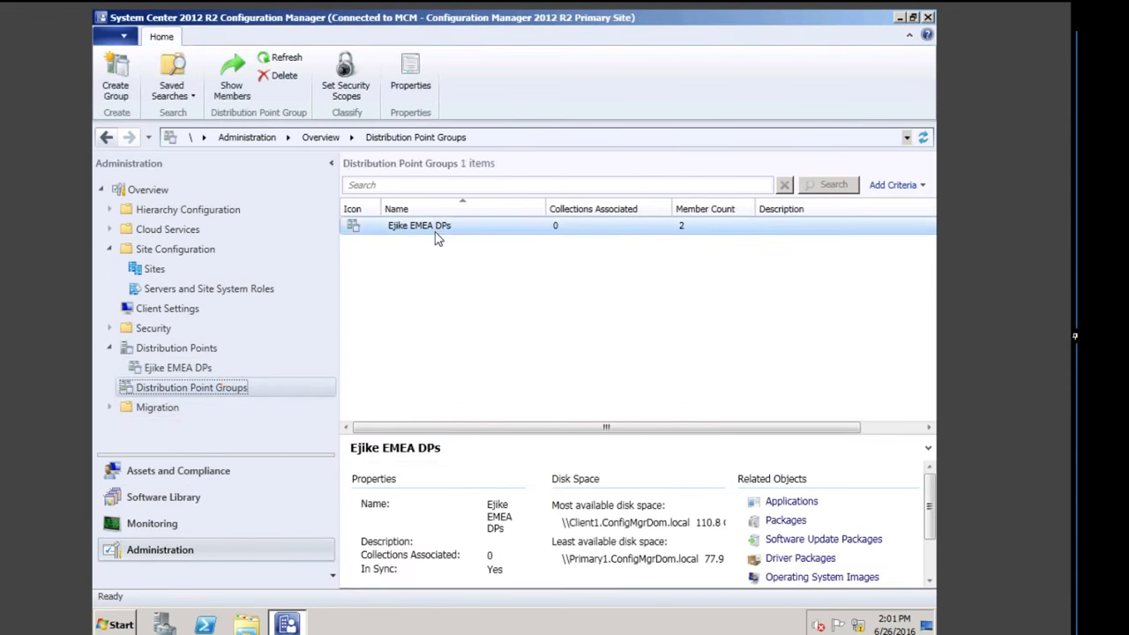
{"action": "left_click", "coordinate": [410, 76]}
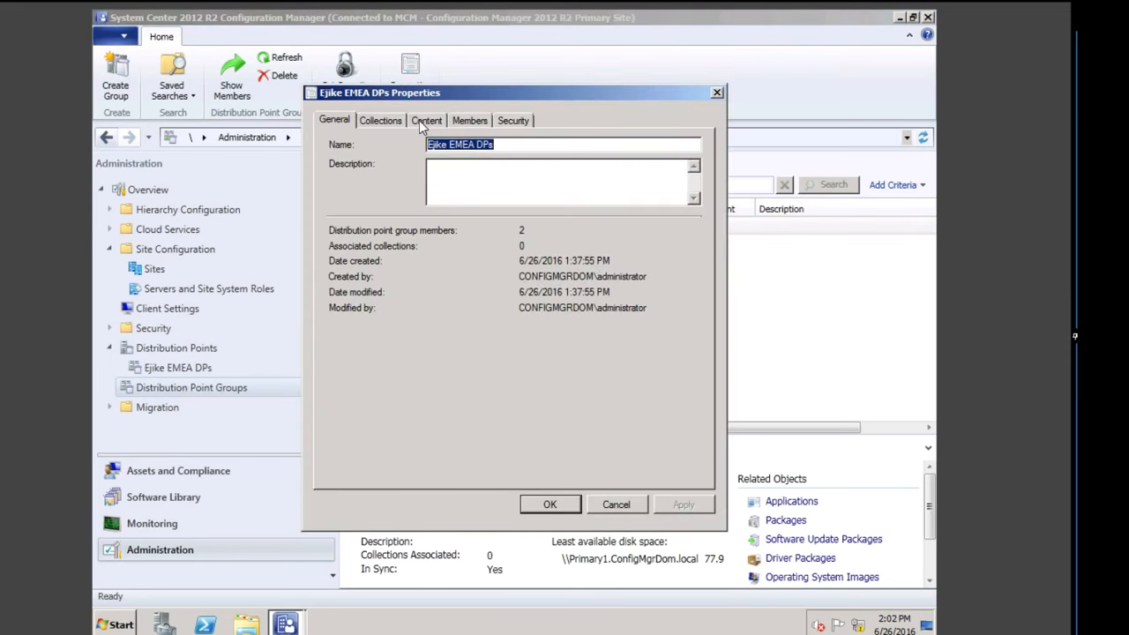
{"action": "left_click", "coordinate": [422, 121]}
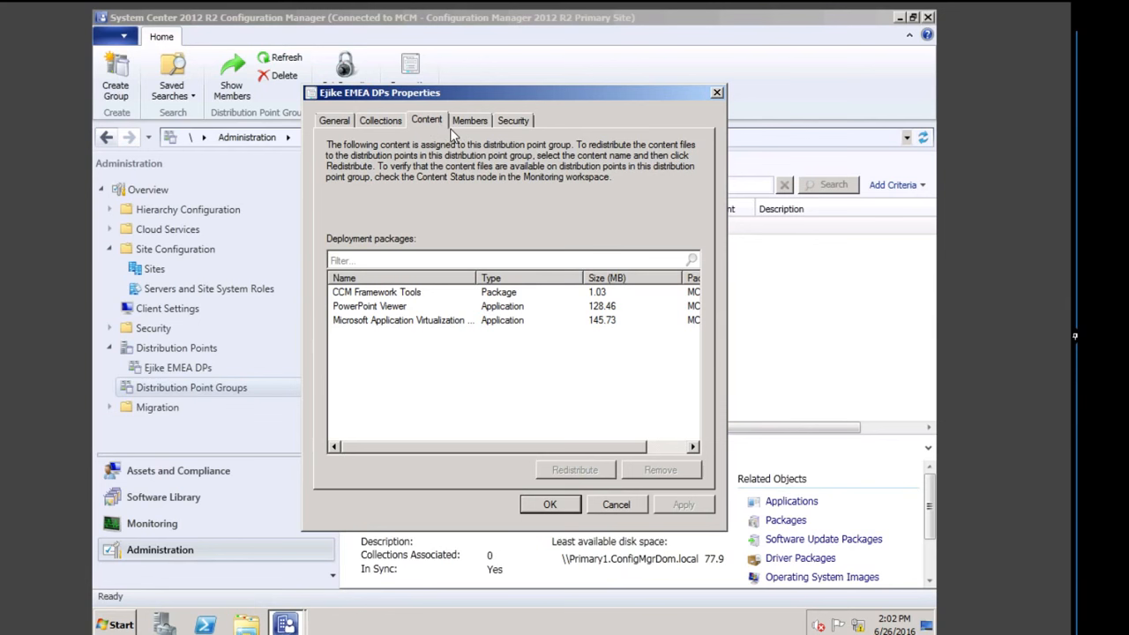
Step: Redistribute PowerPoint Viewer to all distribution points in the EMEA DPs group and close the group's properties
{"action": "left_click", "coordinate": [395, 307]}
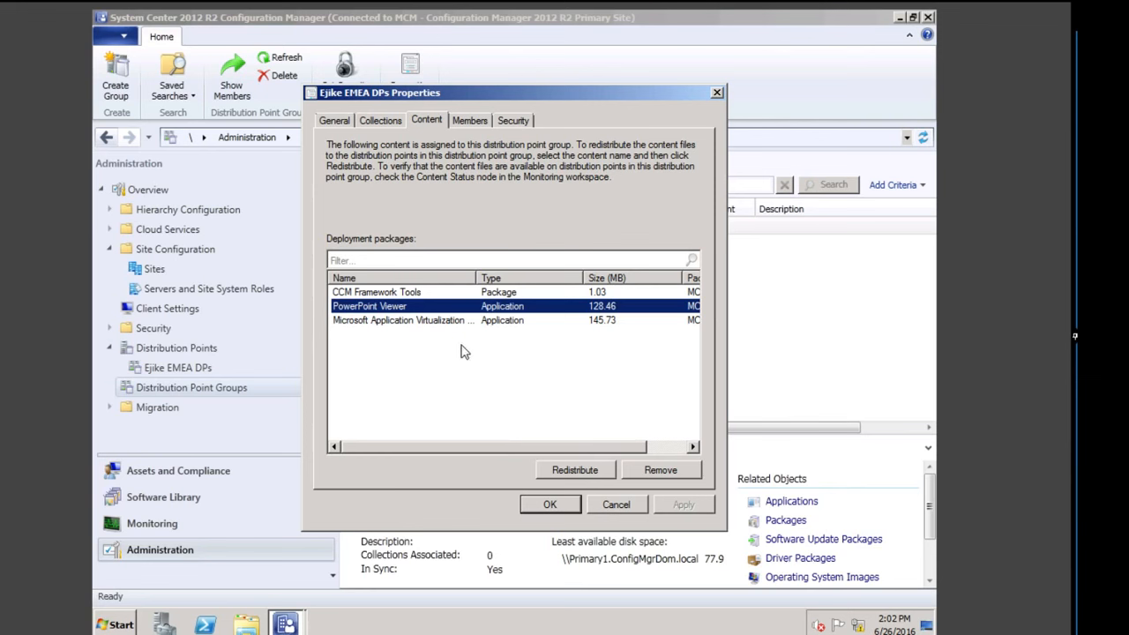
{"action": "left_click", "coordinate": [575, 472]}
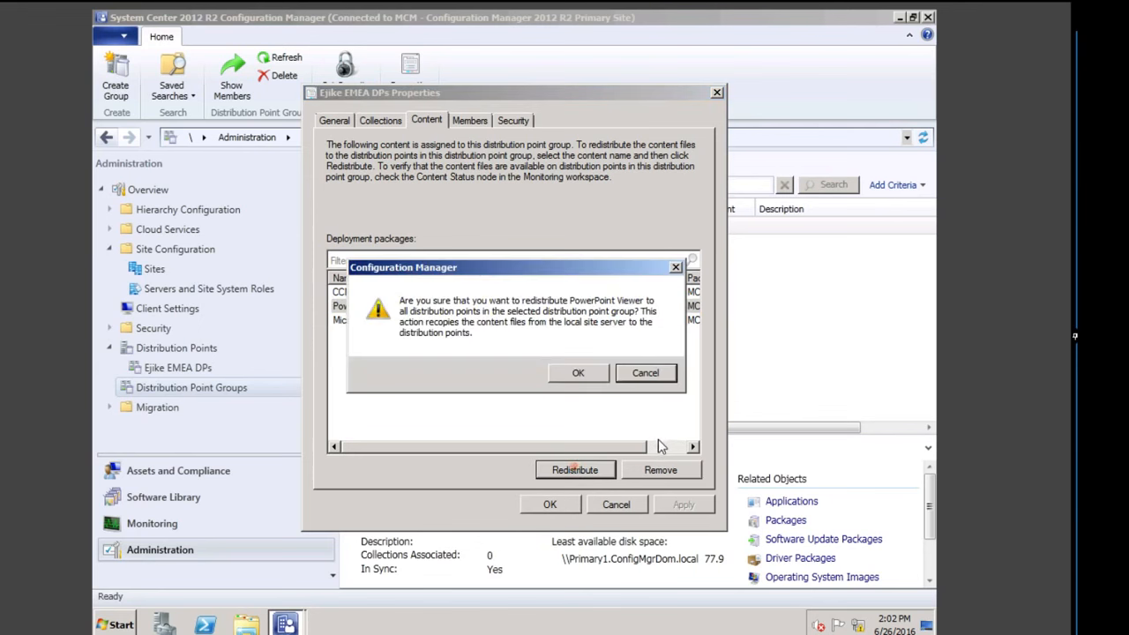
{"action": "left_click", "coordinate": [579, 371]}
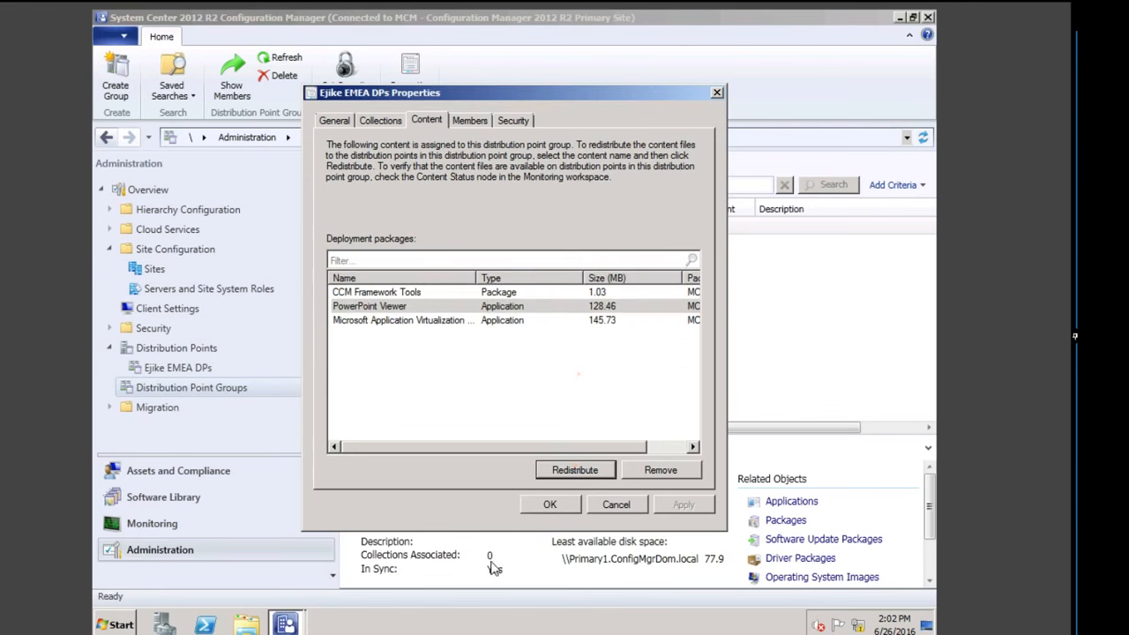
{"action": "left_click", "coordinate": [551, 506]}
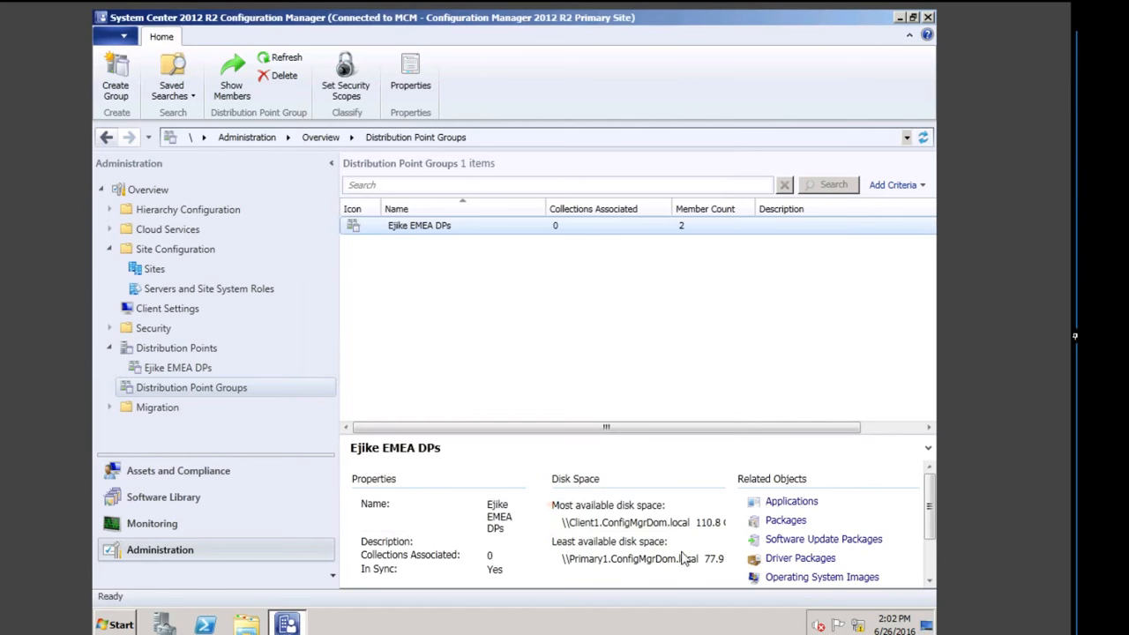
Step: Return to Monitoring and refresh PowerPoint Viewer's content status, checking its in-progress and error entries to follow the redistribution
{"action": "left_click", "coordinate": [167, 526]}
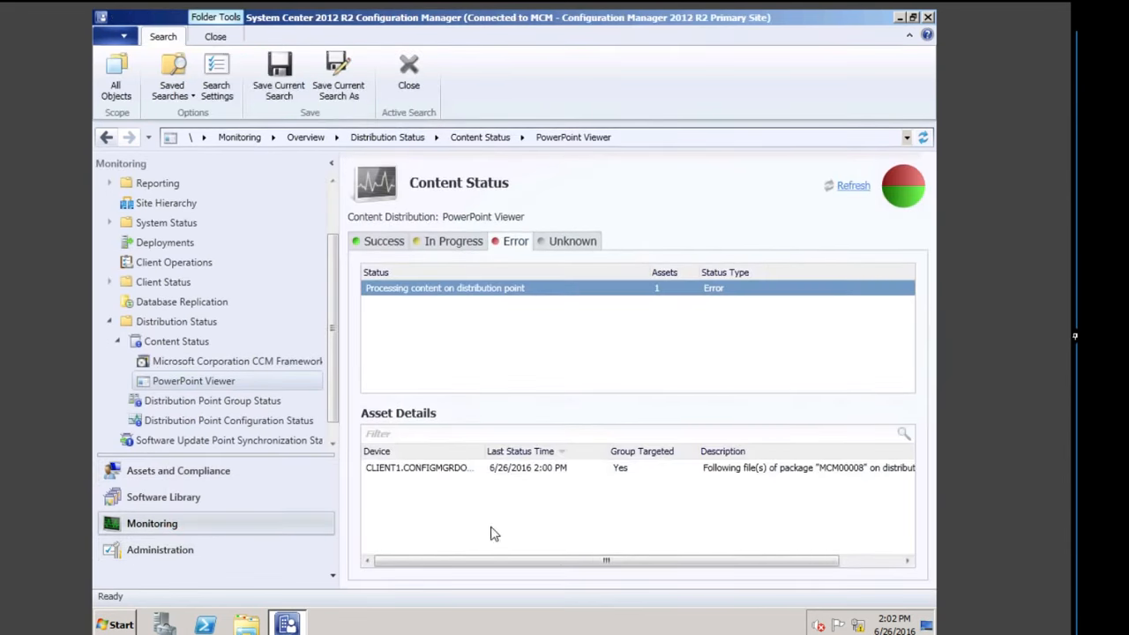
{"action": "left_click", "coordinate": [860, 191]}
{"action": "left_click", "coordinate": [448, 241]}
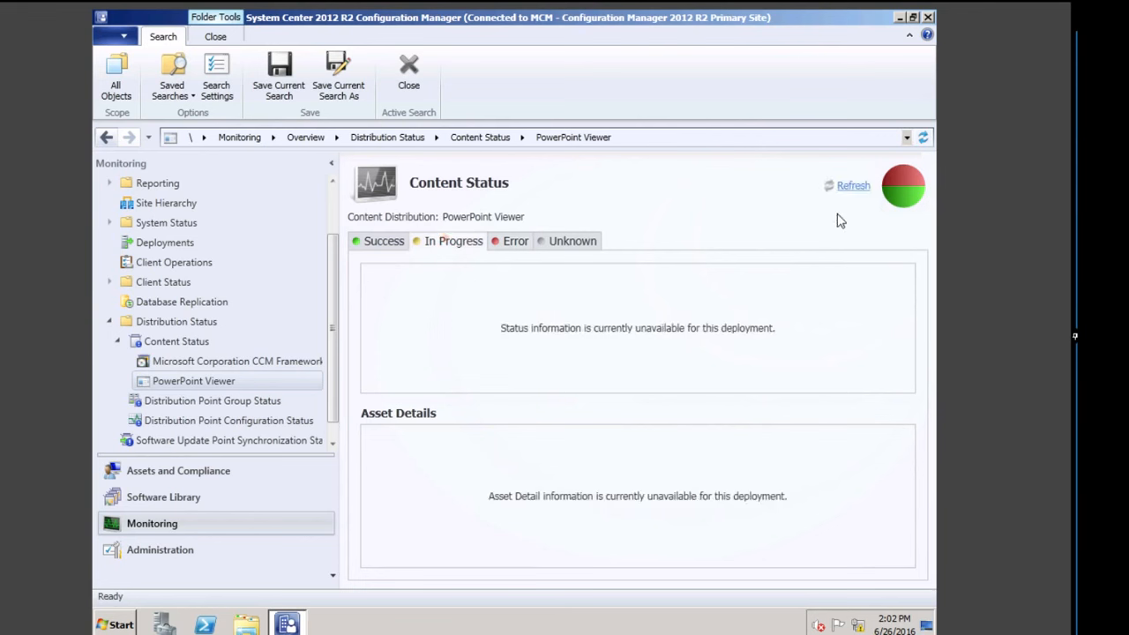
{"action": "left_click", "coordinate": [512, 241]}
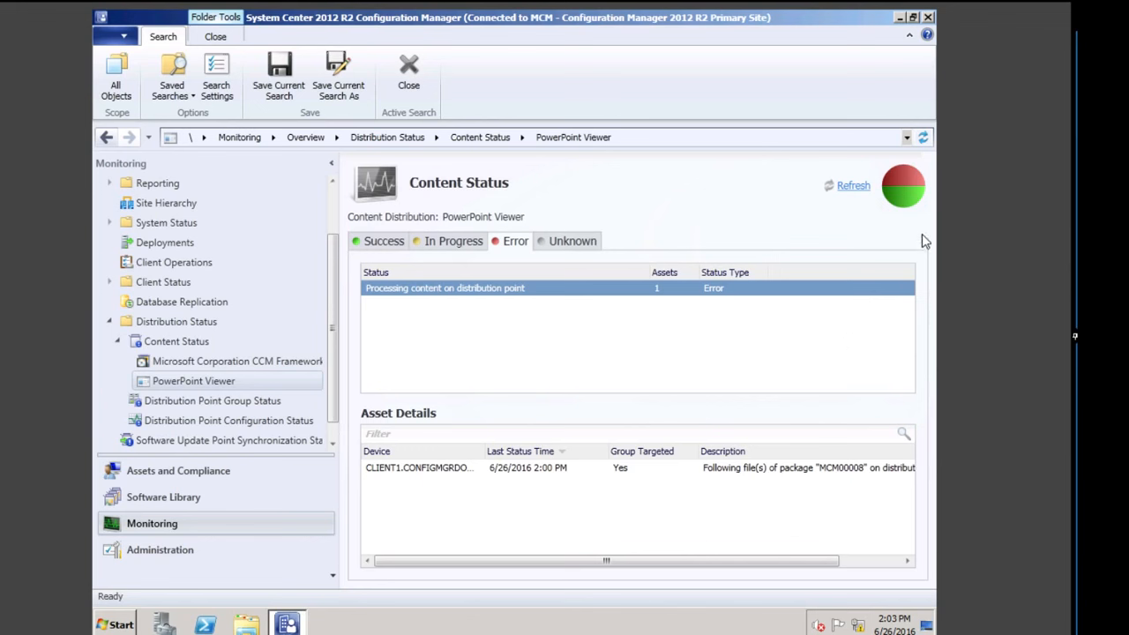
{"action": "left_click", "coordinate": [854, 186]}
{"action": "left_click", "coordinate": [452, 238]}
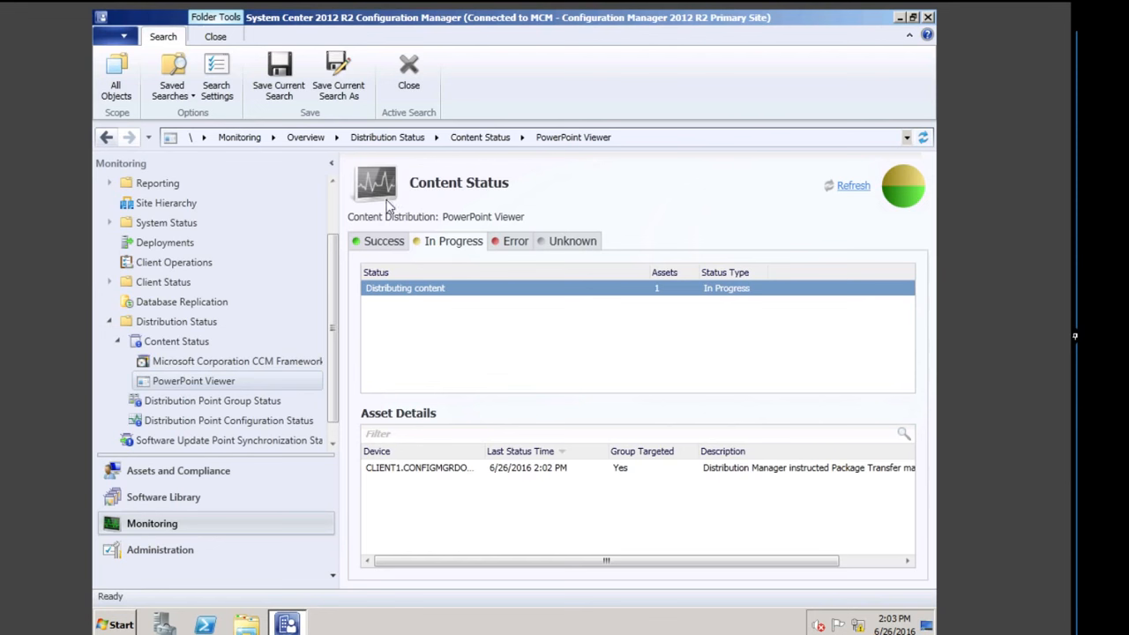
{"action": "left_click", "coordinate": [849, 185]}
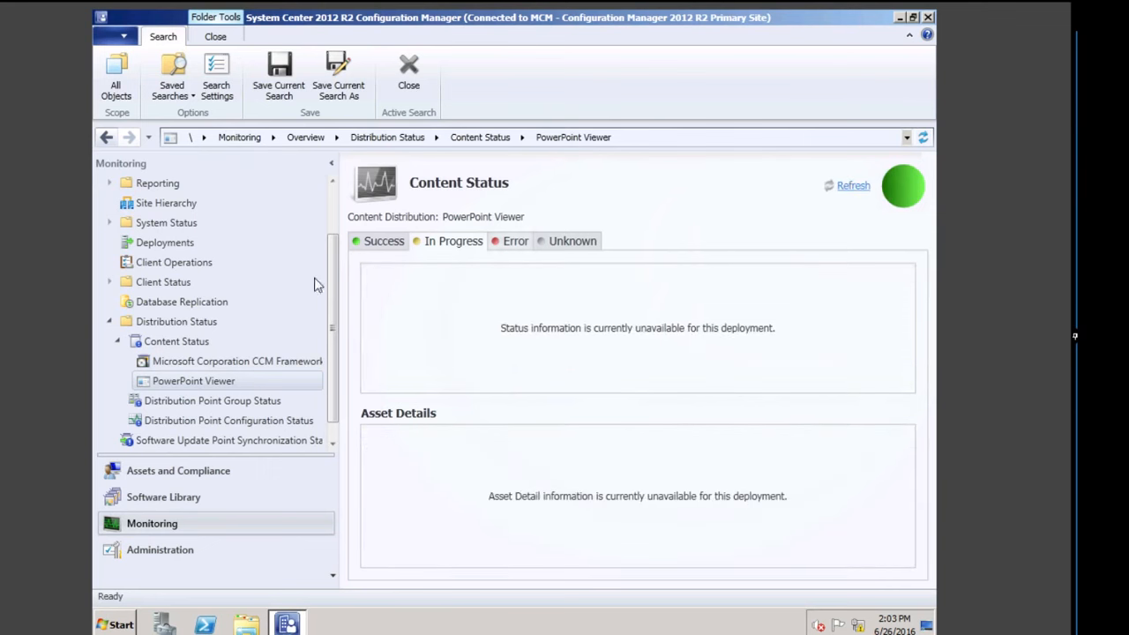
Step: Read the success message for the Client1 distribution point in PowerPoint Viewer's content status, then close it
{"action": "left_click", "coordinate": [380, 240]}
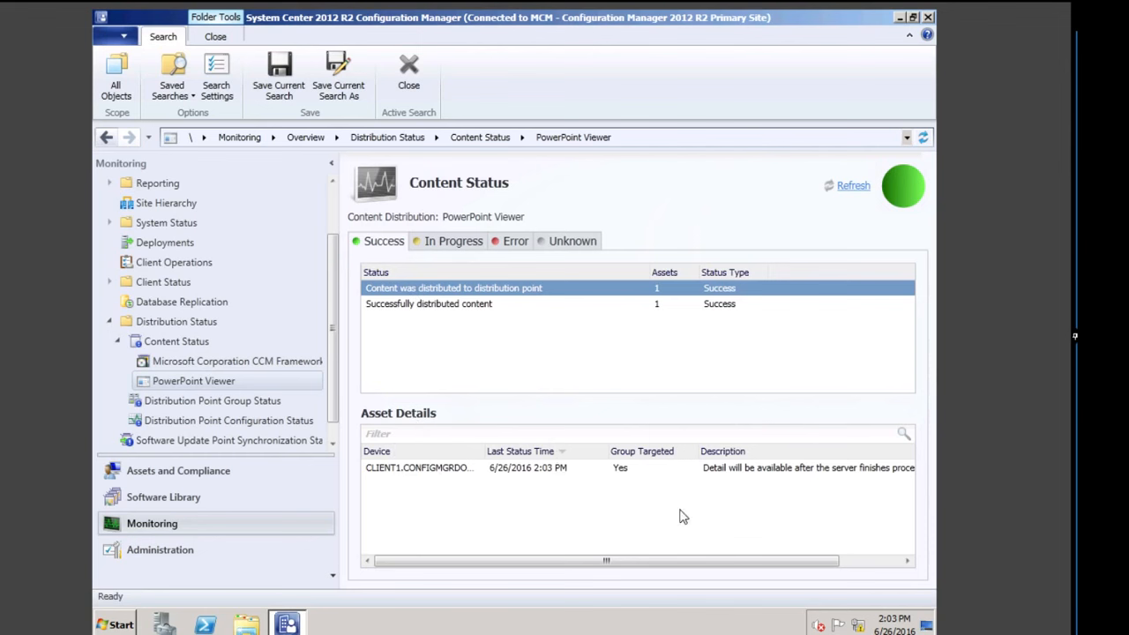
{"action": "double_click", "coordinate": [428, 472]}
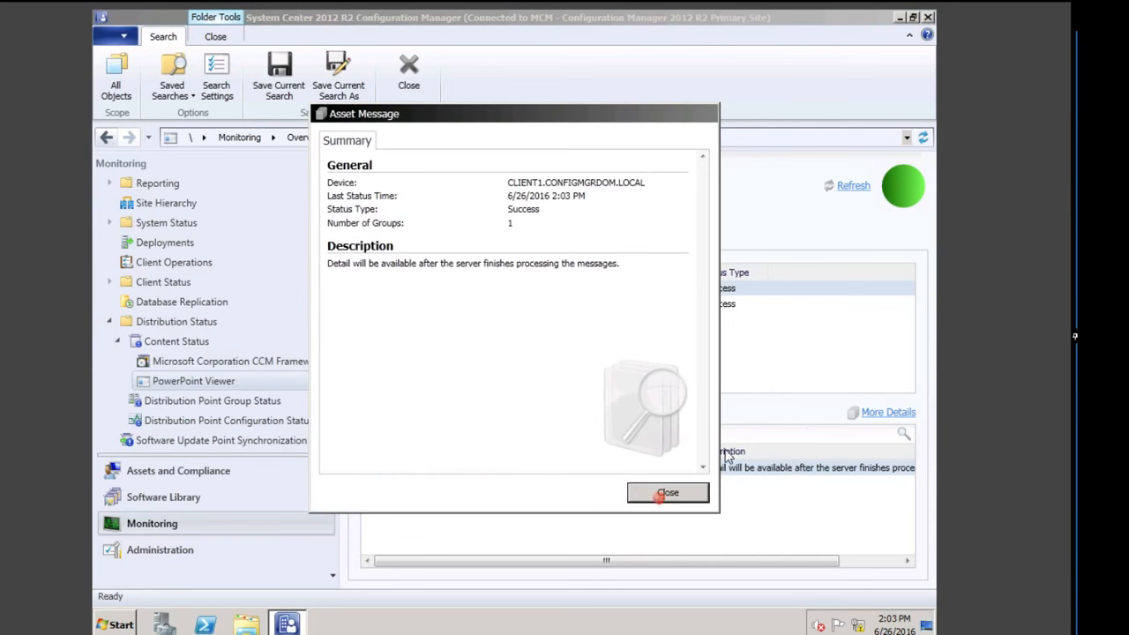
{"action": "left_click", "coordinate": [661, 494]}
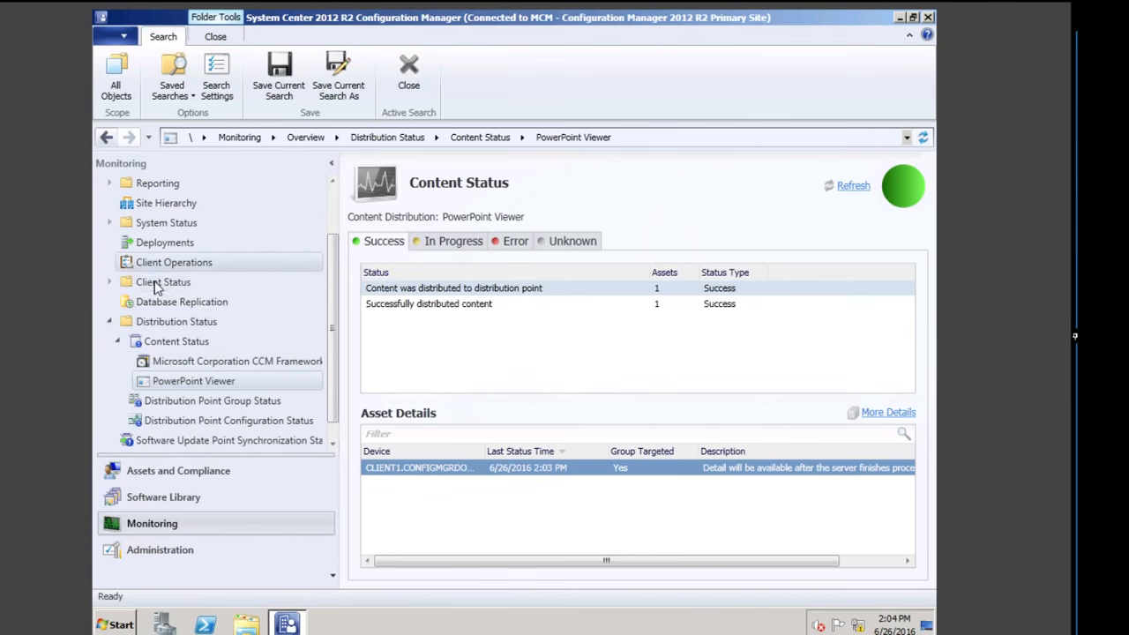
Step: Return to the Content Status list and examine the compliance, package ID and source version of all content
{"action": "left_click", "coordinate": [187, 343]}
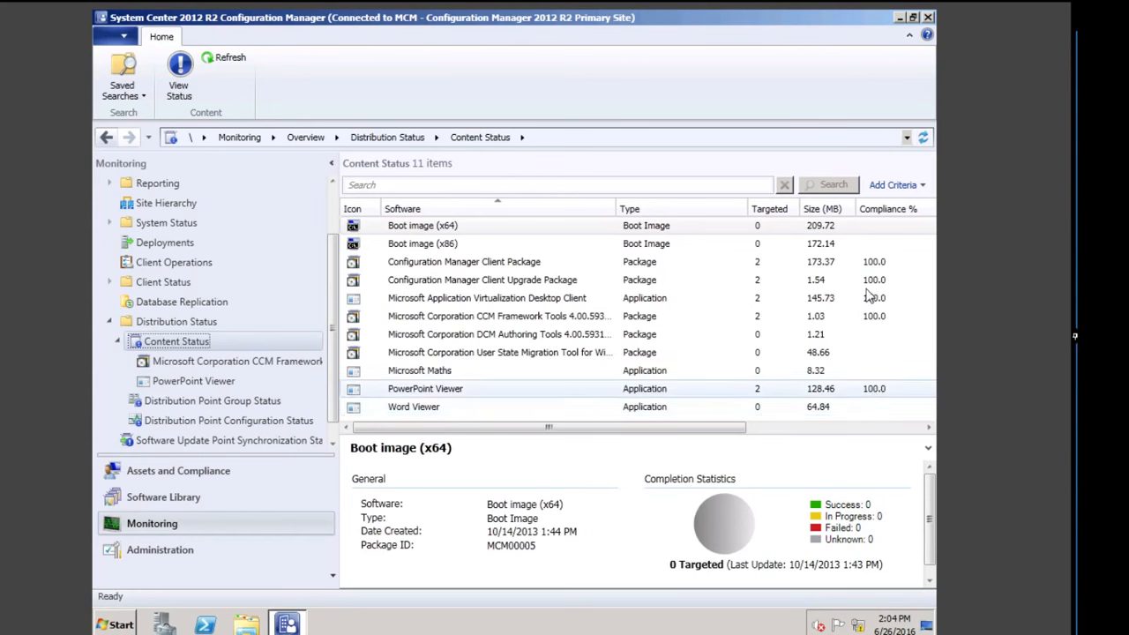
{"action": "left_click", "coordinate": [891, 427]}
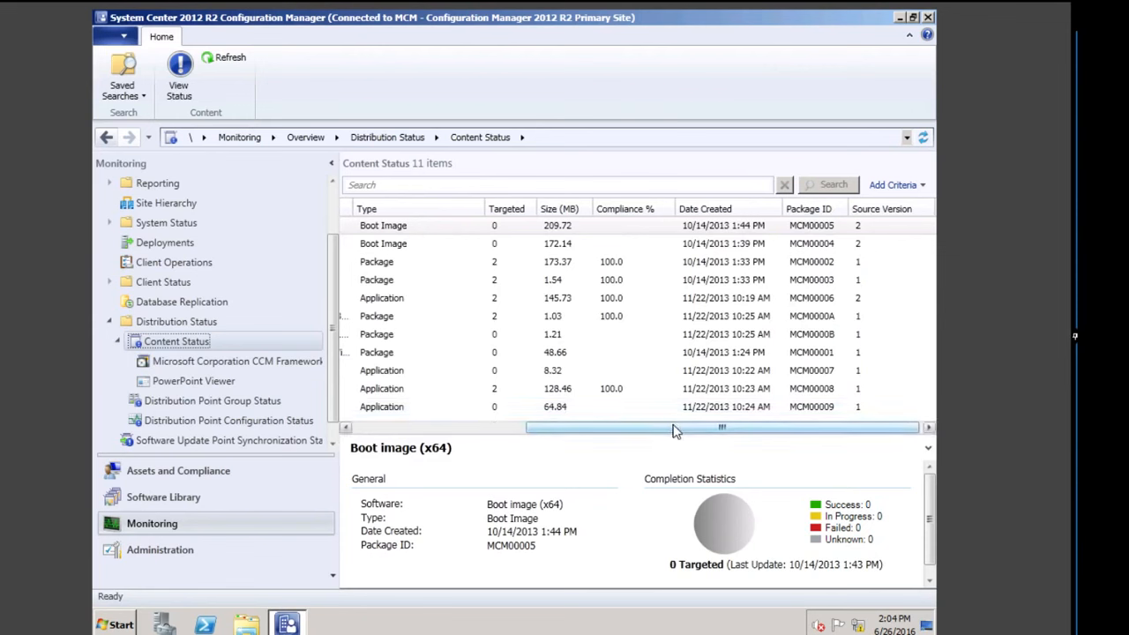
Step: Check the file dates in the D304 content library folder on the client distribution point and select the text document before returning to the console
{"action": "left_click", "coordinate": [414, 428]}
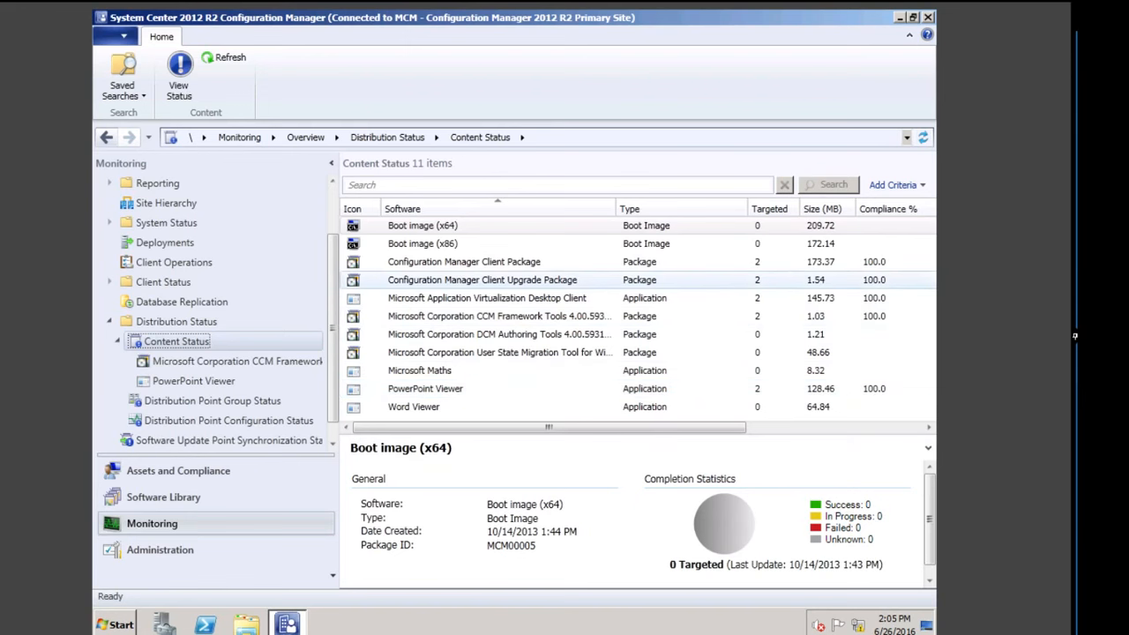
{"action": "left_click", "coordinate": [1103, 538]}
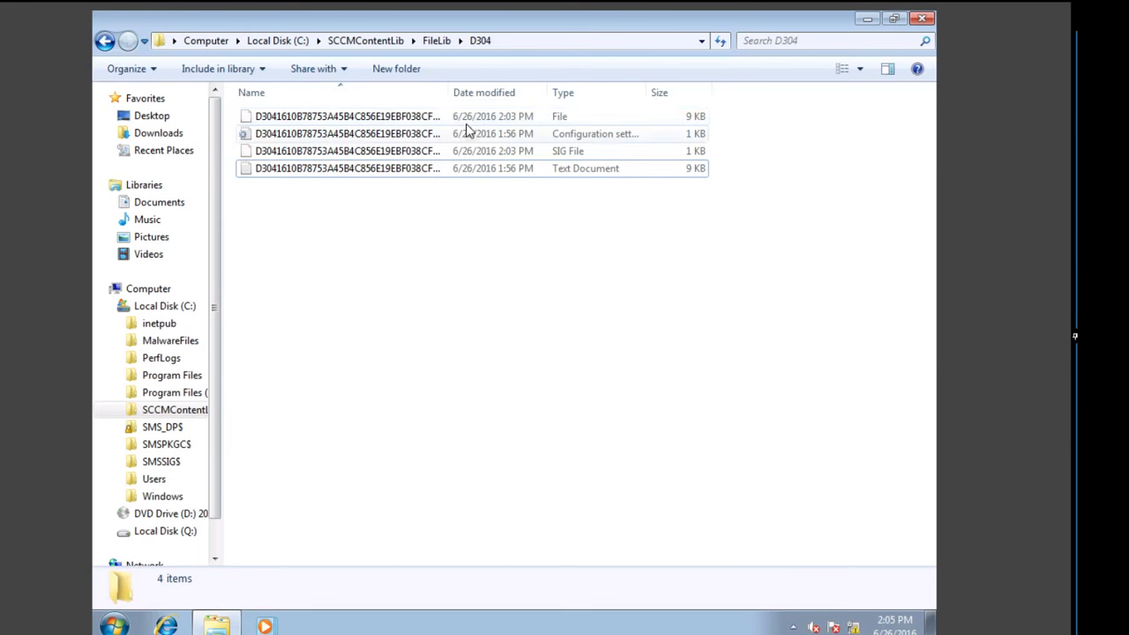
{"action": "left_click", "coordinate": [279, 169]}
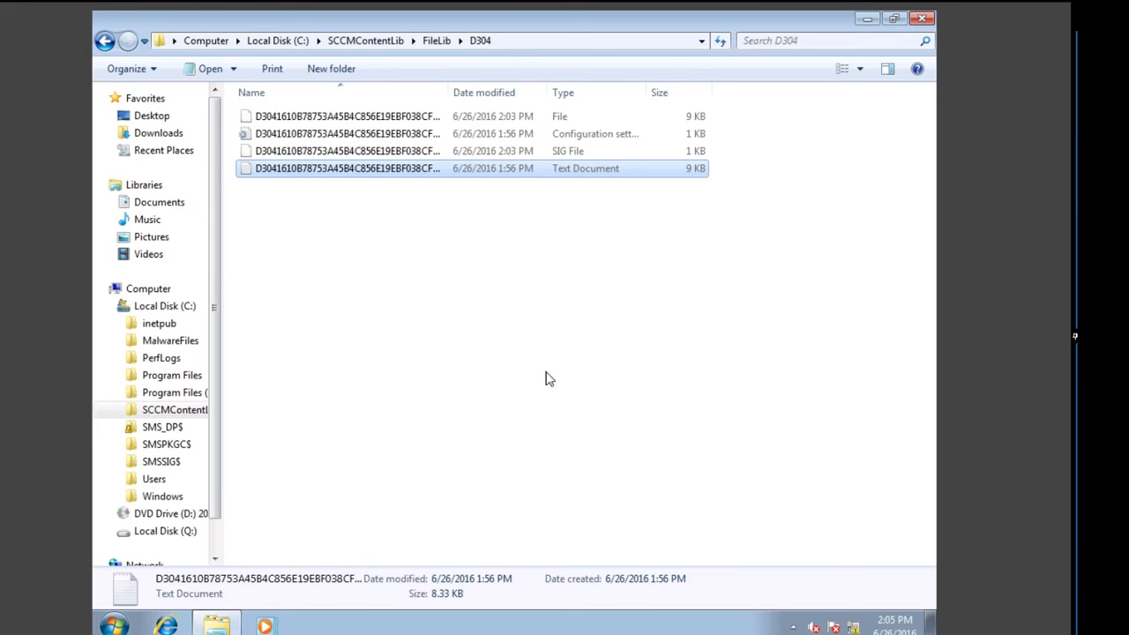
{"action": "left_click", "coordinate": [1103, 343]}
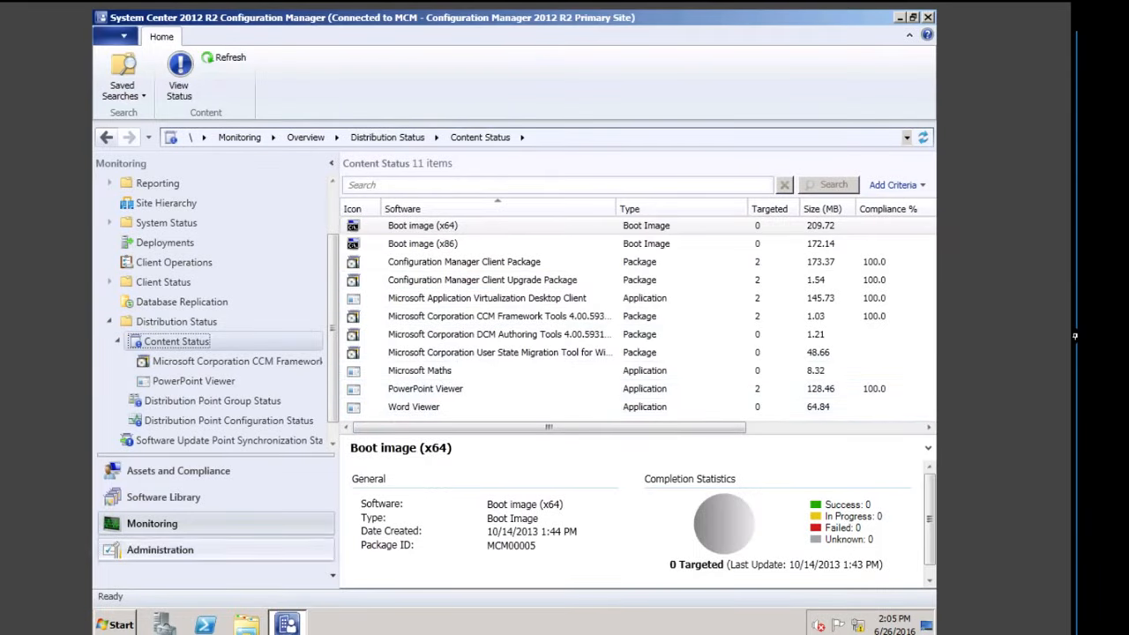
Step: Open the properties of the EMEA DPs distribution point group in Administration and review its assigned content
{"action": "left_click", "coordinate": [146, 552]}
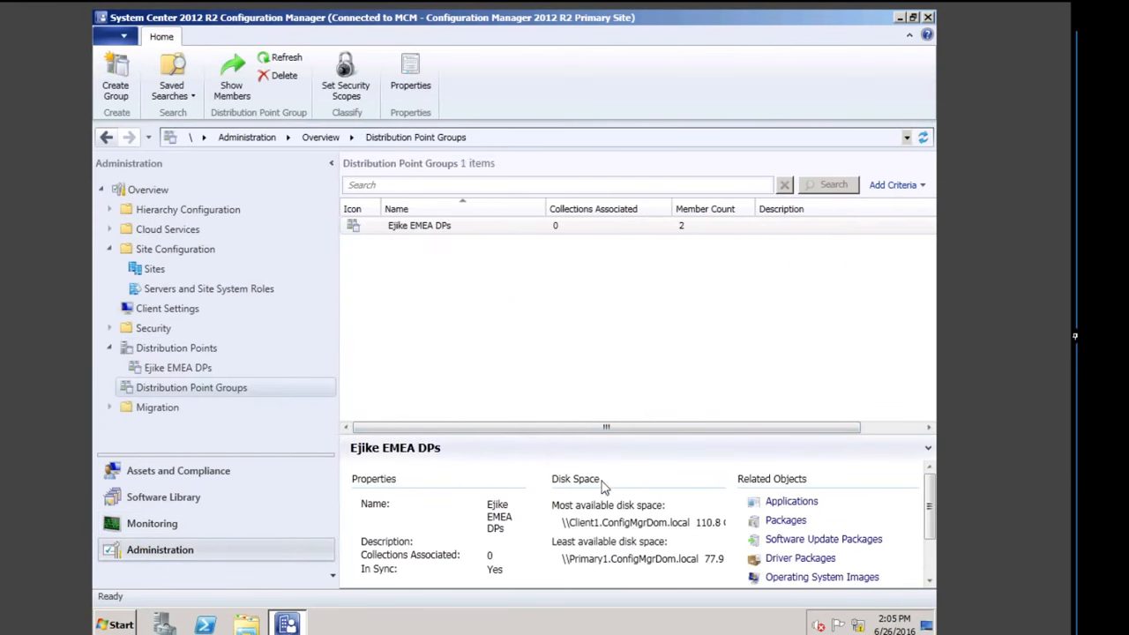
{"action": "left_click", "coordinate": [187, 369]}
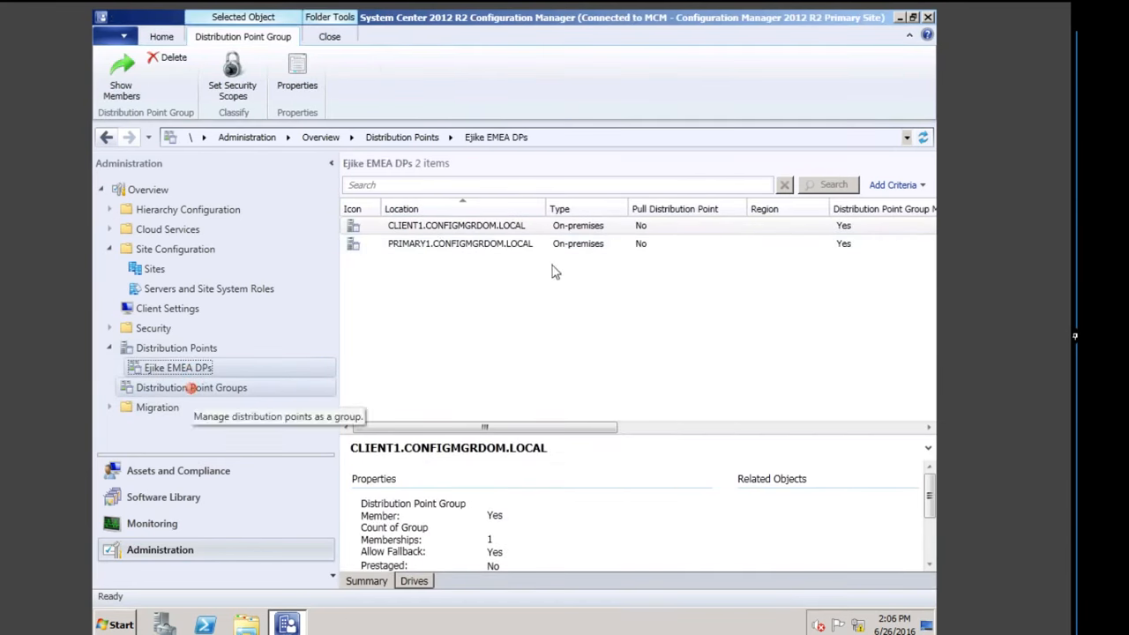
{"action": "left_click", "coordinate": [194, 391]}
{"action": "left_click", "coordinate": [432, 228]}
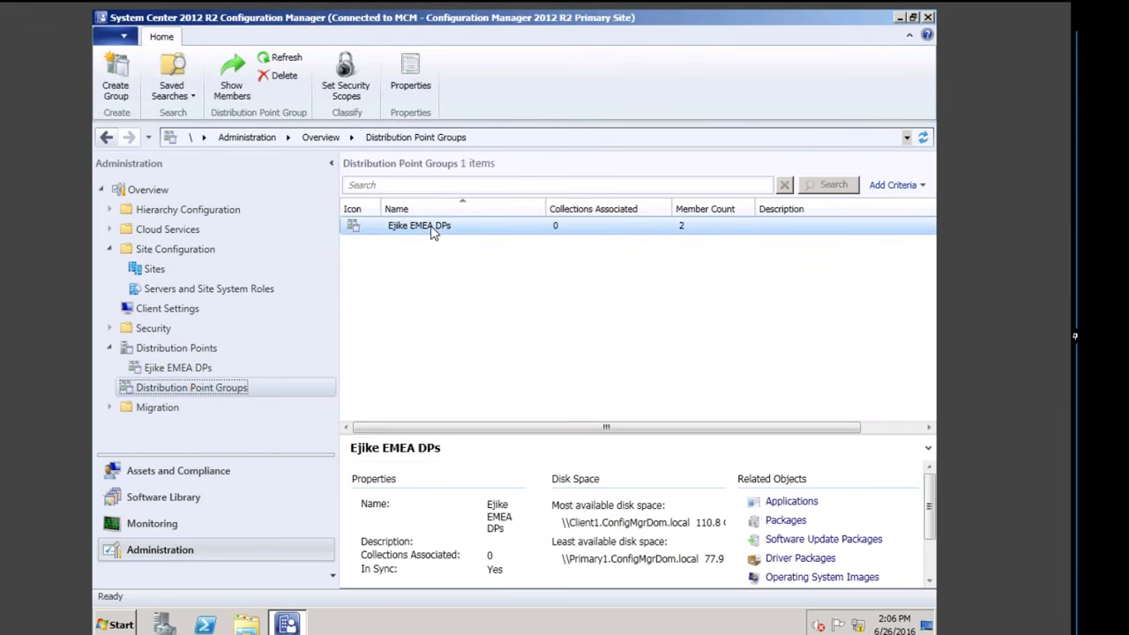
{"action": "right_click", "coordinate": [432, 228]}
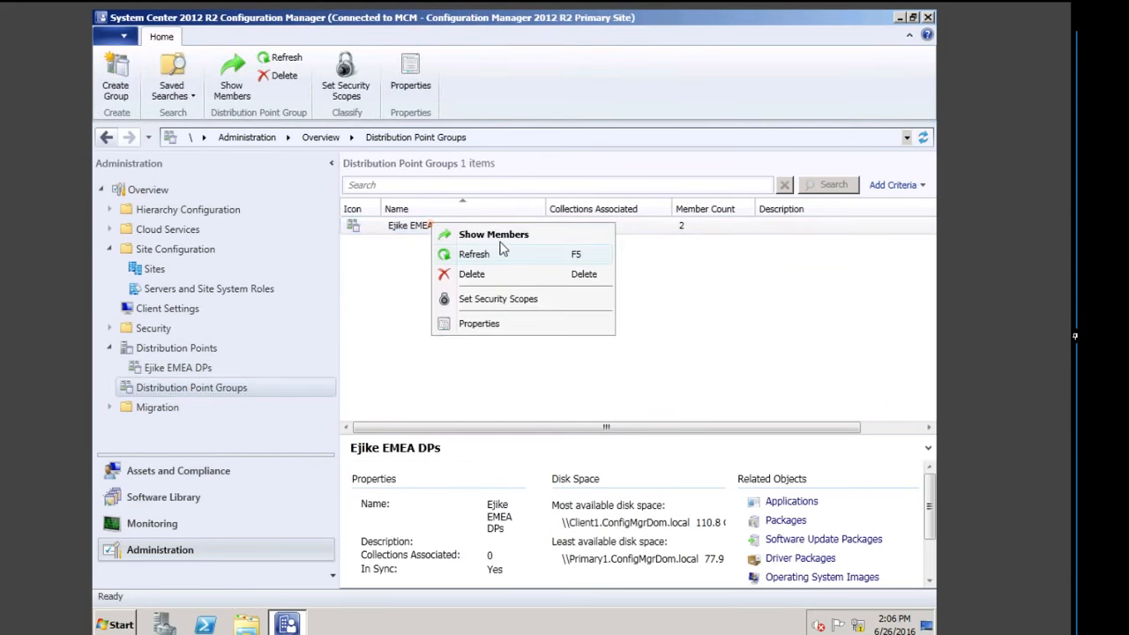
{"action": "left_click", "coordinate": [501, 323]}
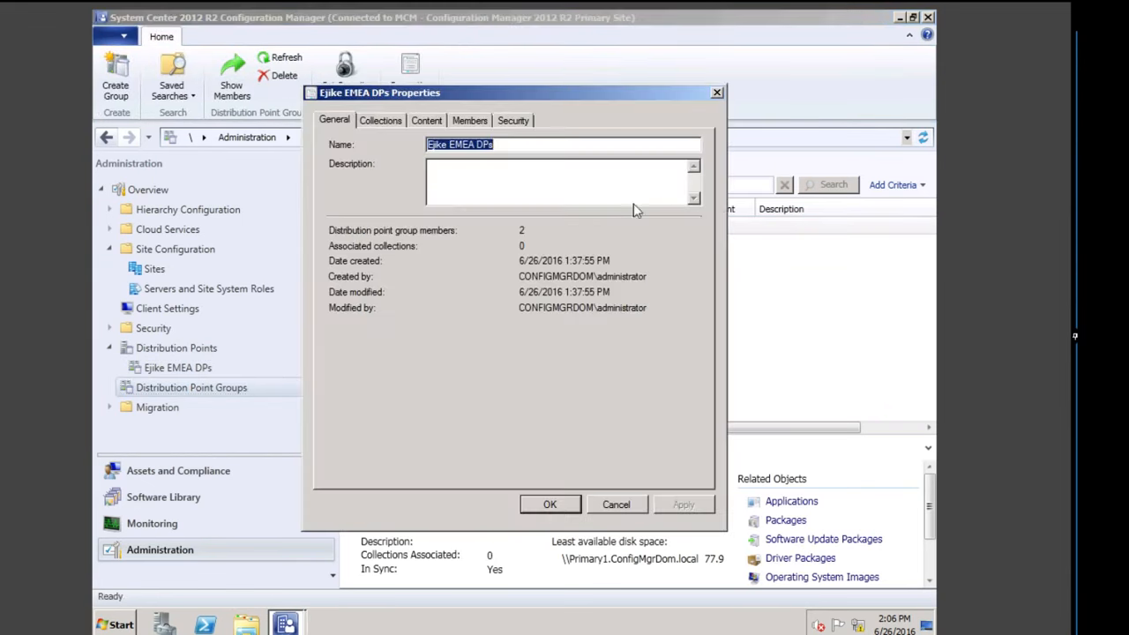
{"action": "left_click", "coordinate": [423, 121]}
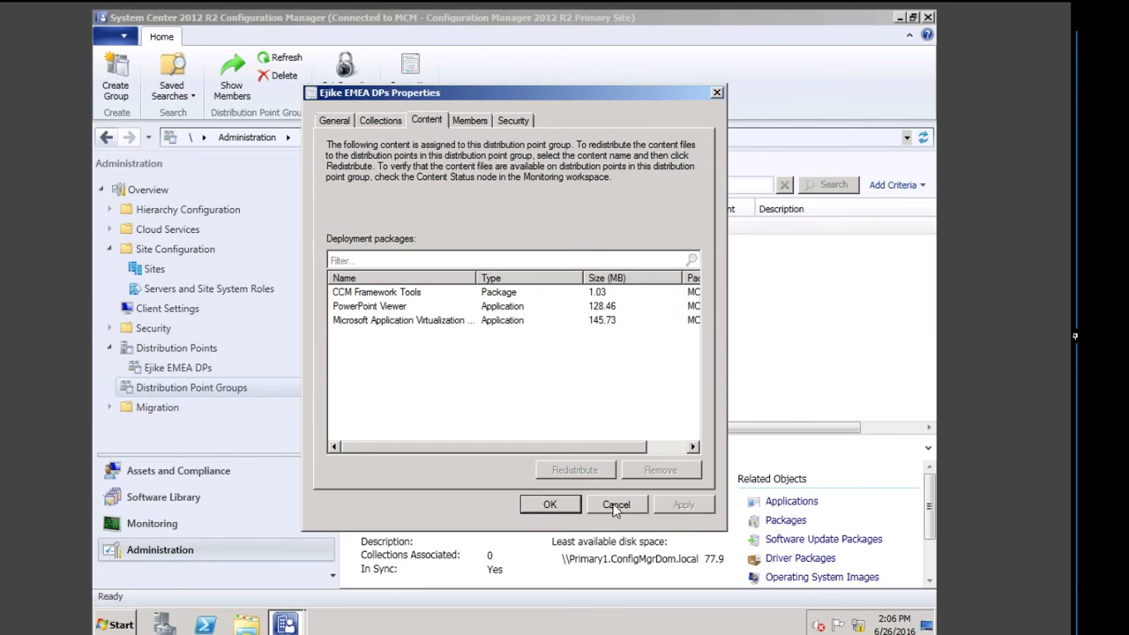
Step: Associate the Configuration Manager Clients device collection with the EMEA DPs distribution point group and save the group's properties
{"action": "left_click", "coordinate": [383, 123]}
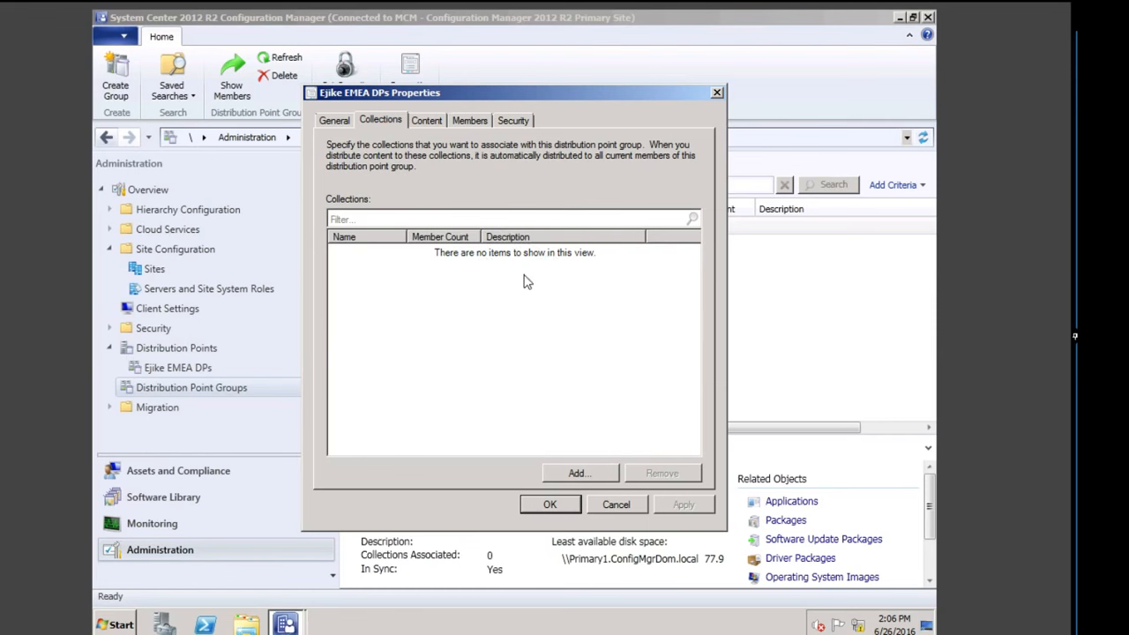
{"action": "left_click", "coordinate": [582, 474]}
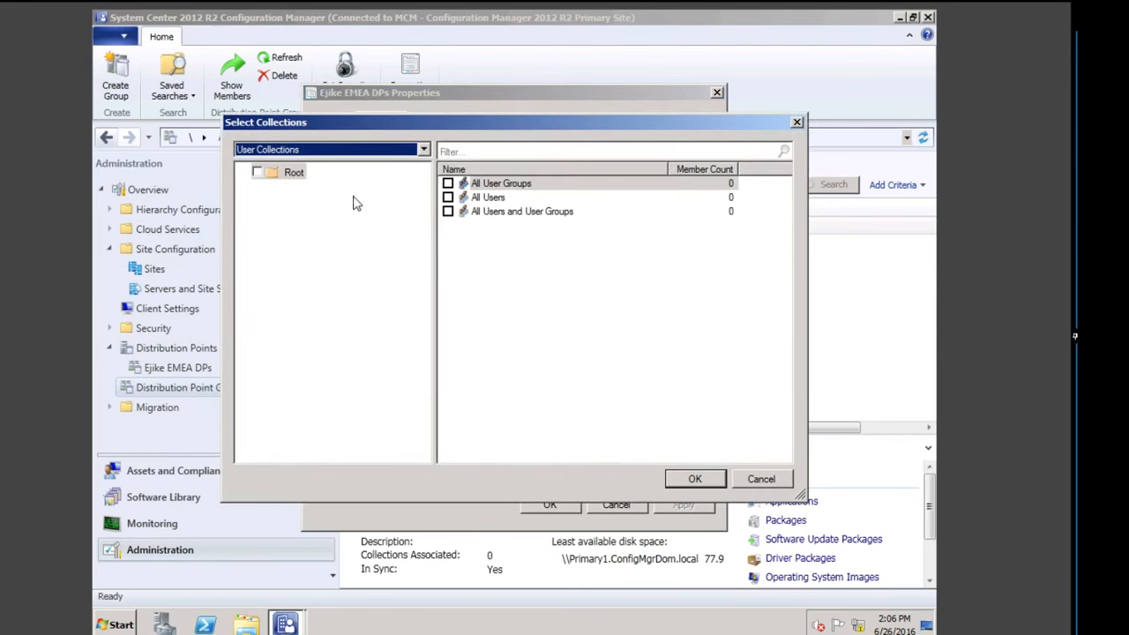
{"action": "left_click", "coordinate": [421, 150]}
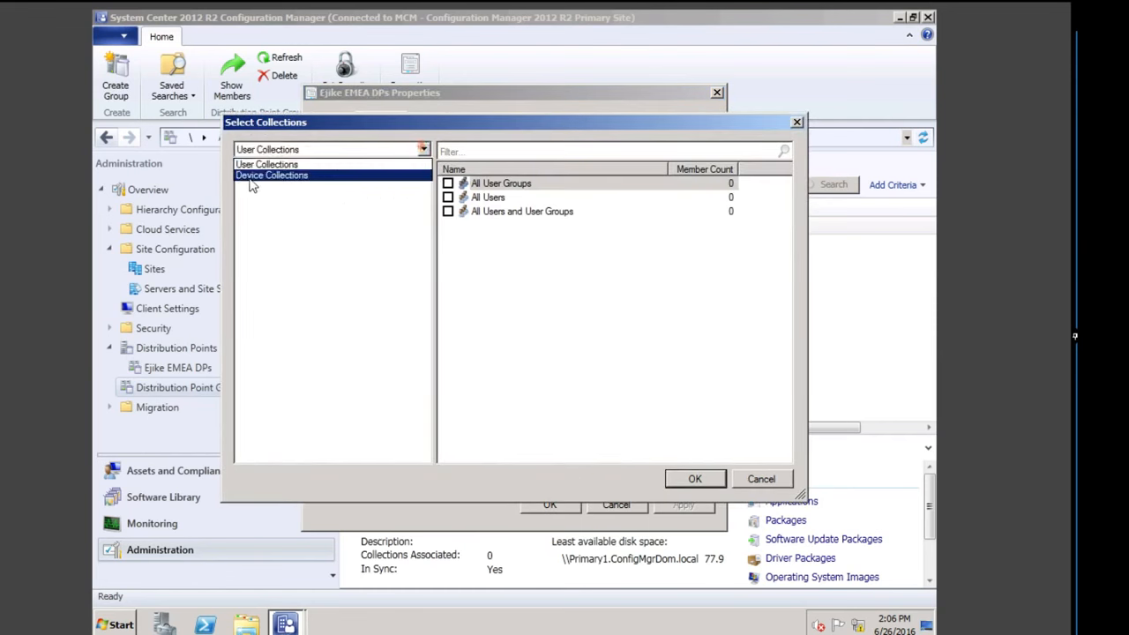
{"action": "left_click", "coordinate": [265, 175]}
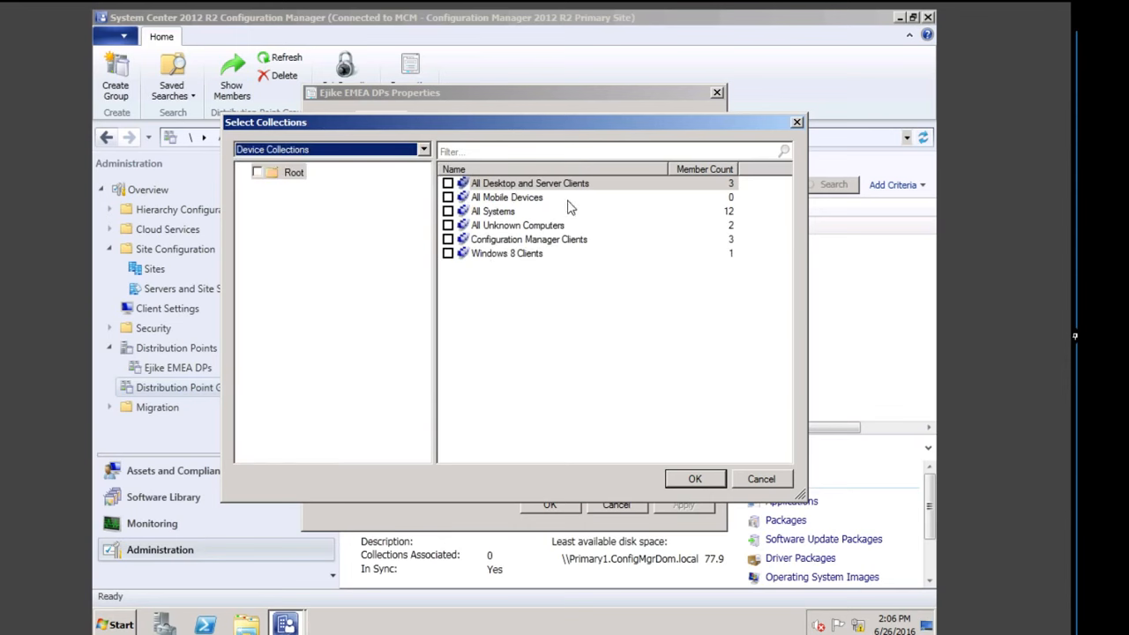
{"action": "left_click", "coordinate": [447, 240]}
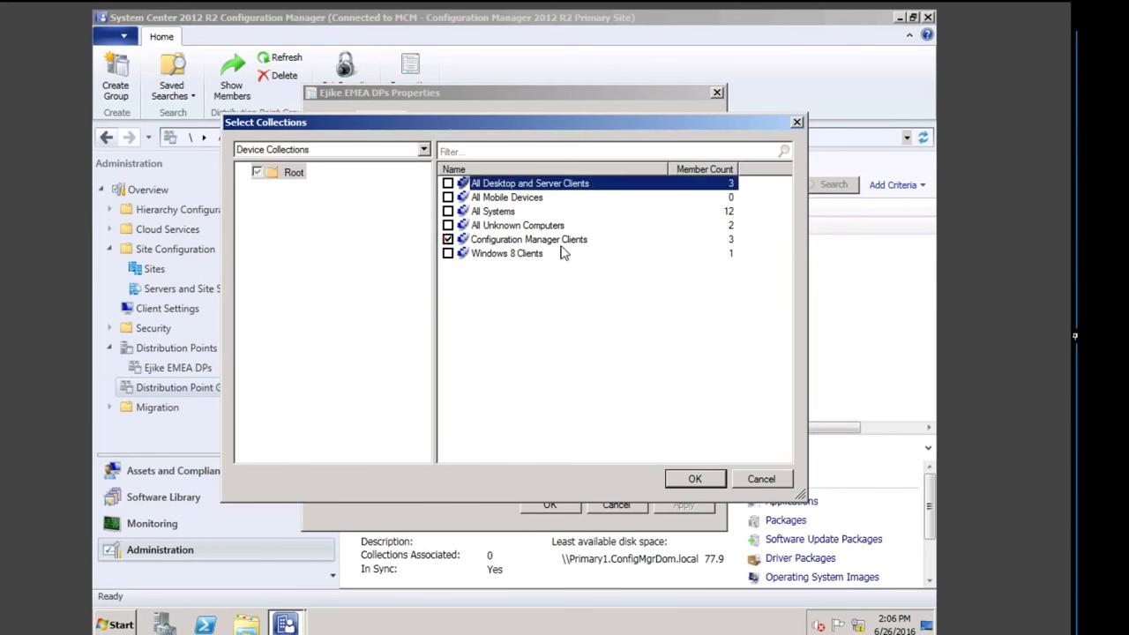
{"action": "left_click", "coordinate": [692, 483]}
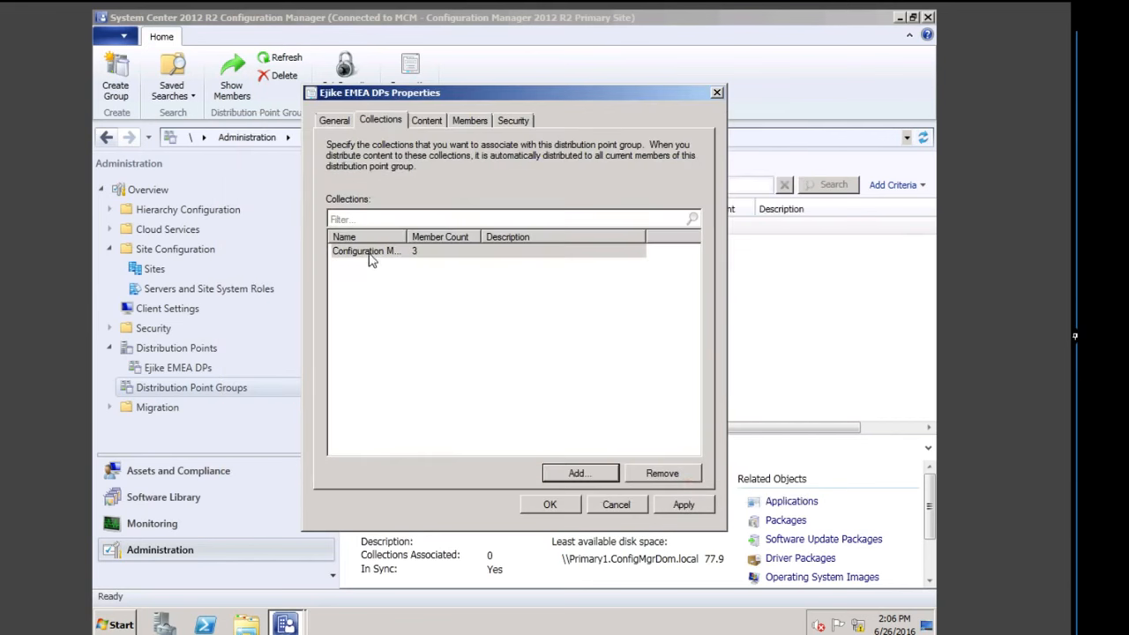
{"action": "left_click_drag", "start_coordinate": [410, 237], "coordinate": [490, 236]}
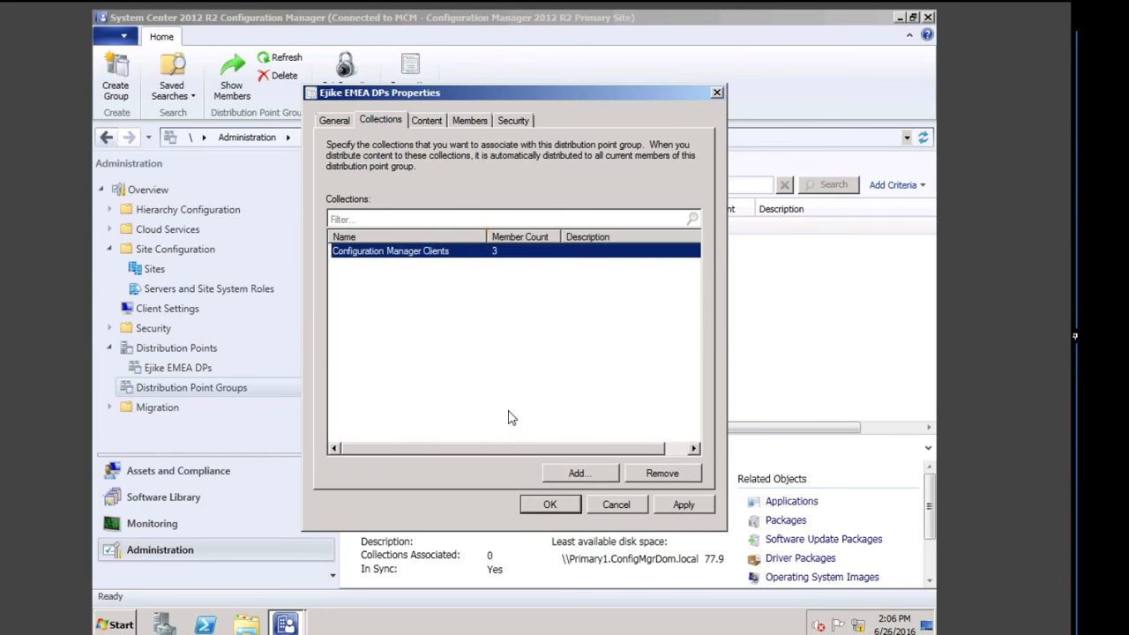
{"action": "left_click", "coordinate": [551, 505]}
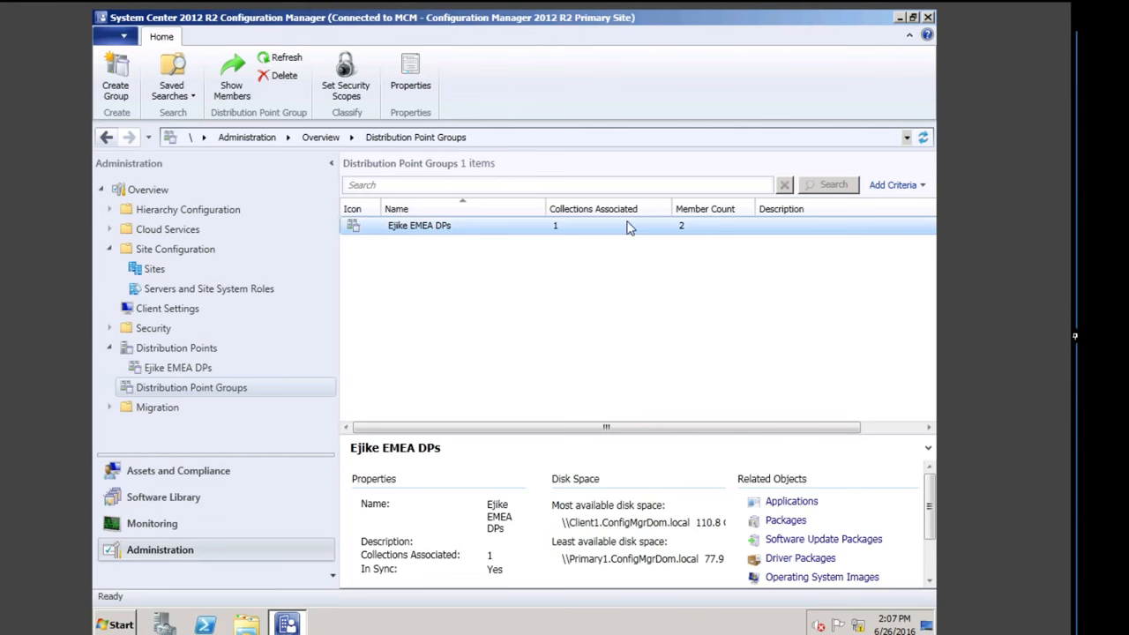
Step: Examine the CCM Framework Tools package's package ID and content status among the Software Library packages
{"action": "left_click", "coordinate": [181, 496]}
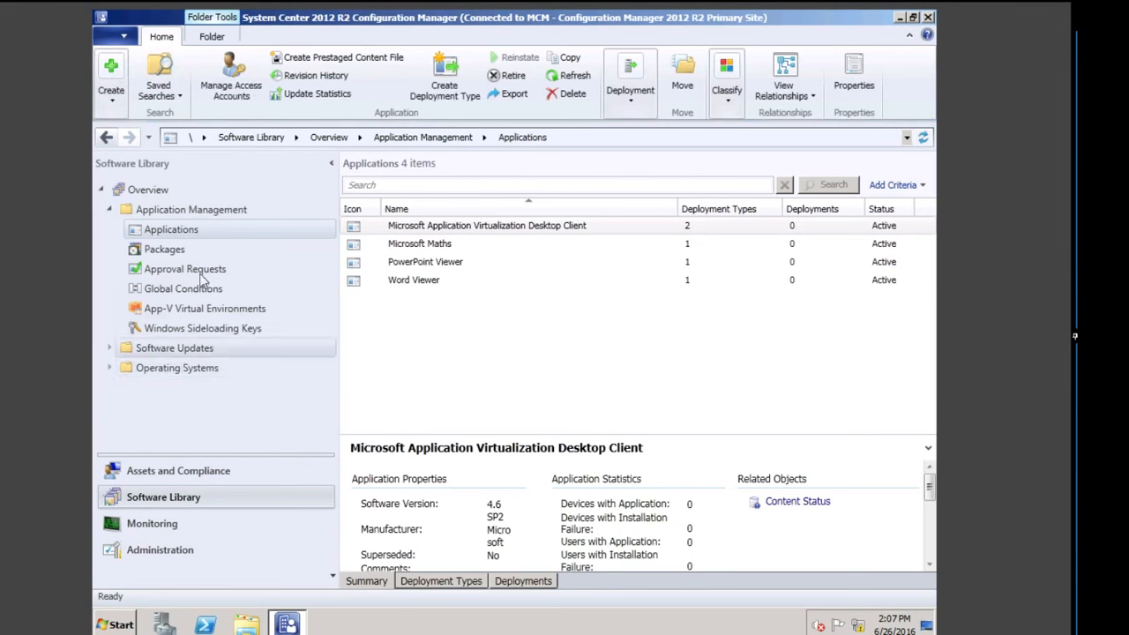
{"action": "left_click", "coordinate": [164, 249]}
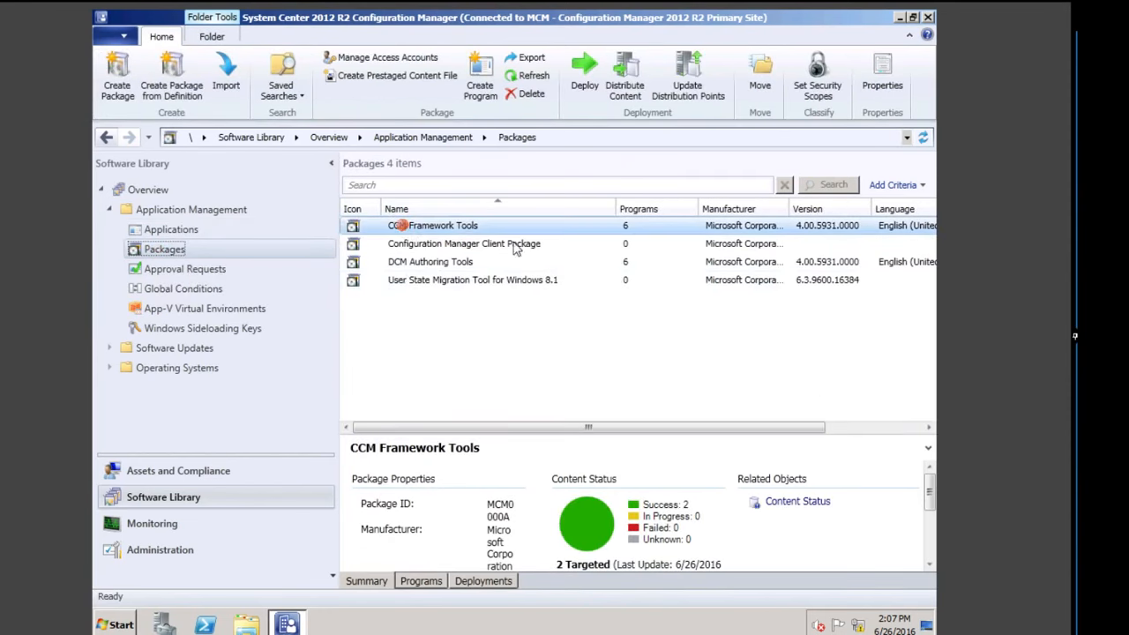
{"action": "left_click", "coordinate": [394, 227]}
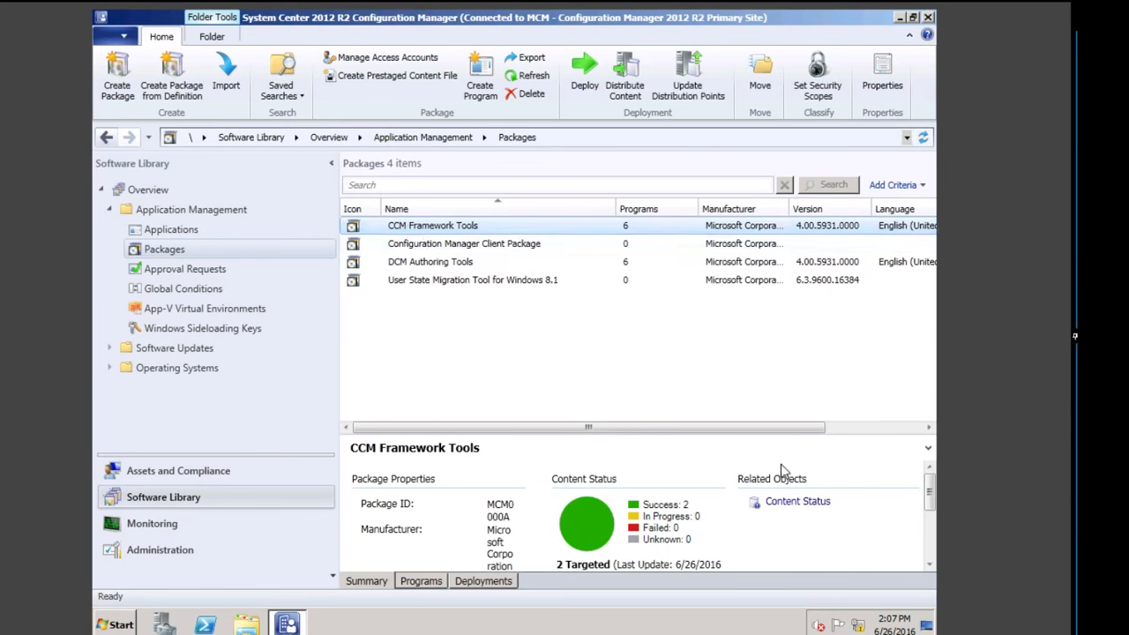
{"action": "left_click", "coordinate": [862, 427]}
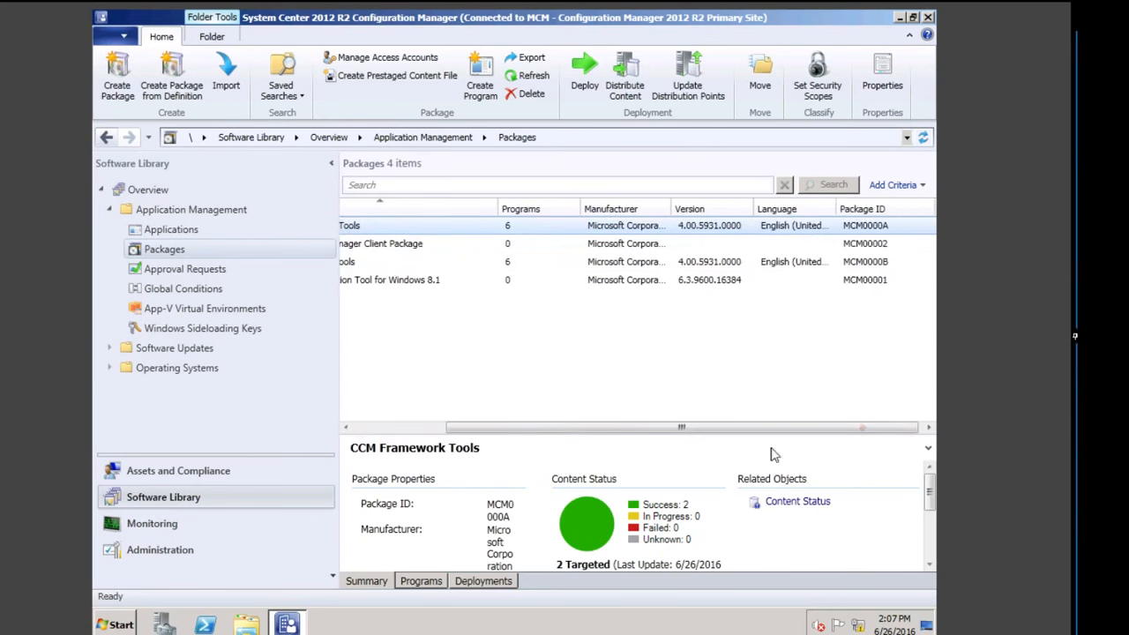
{"action": "left_click", "coordinate": [374, 427]}
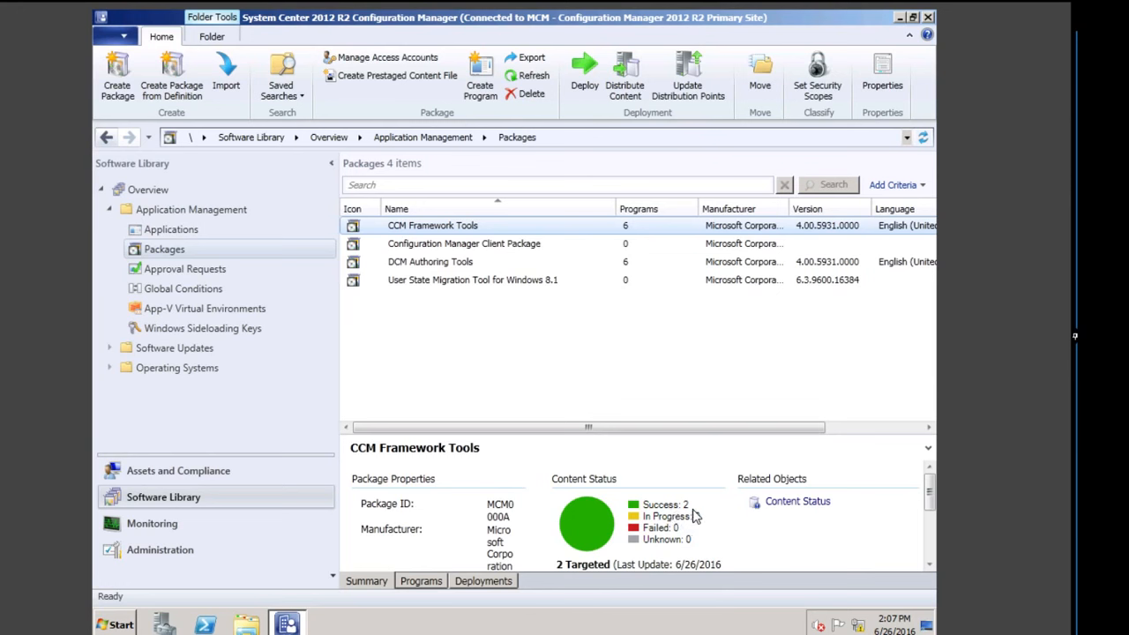
Step: Distribute the DCM Authoring Tools package to the Configuration Manager Clients device collection and close the completed wizard
{"action": "left_click", "coordinate": [443, 262]}
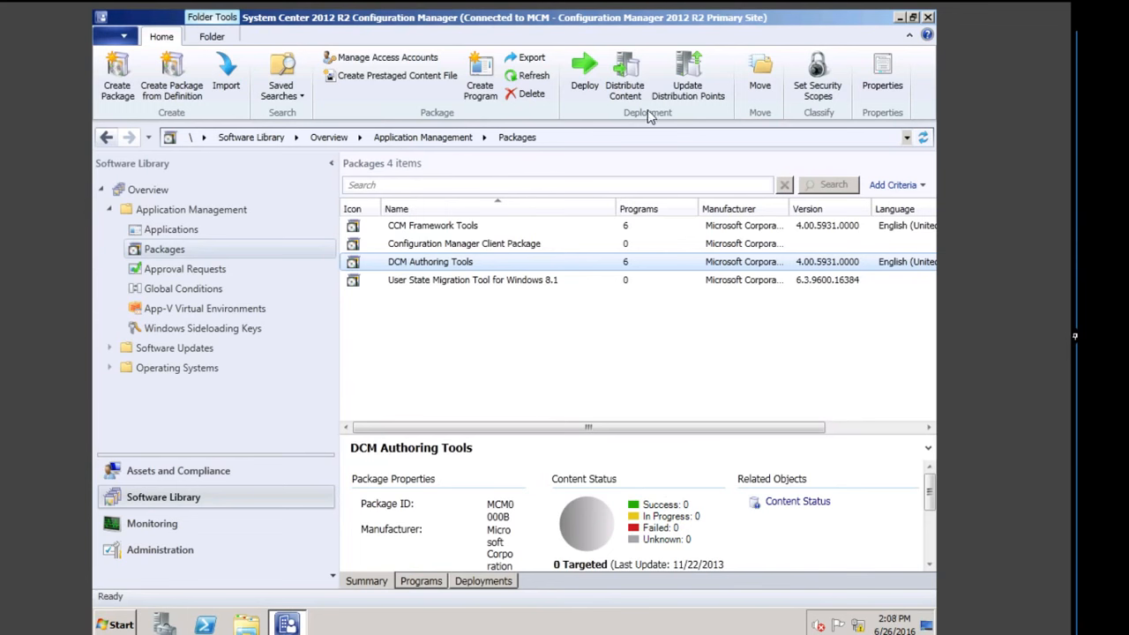
{"action": "left_click", "coordinate": [639, 74]}
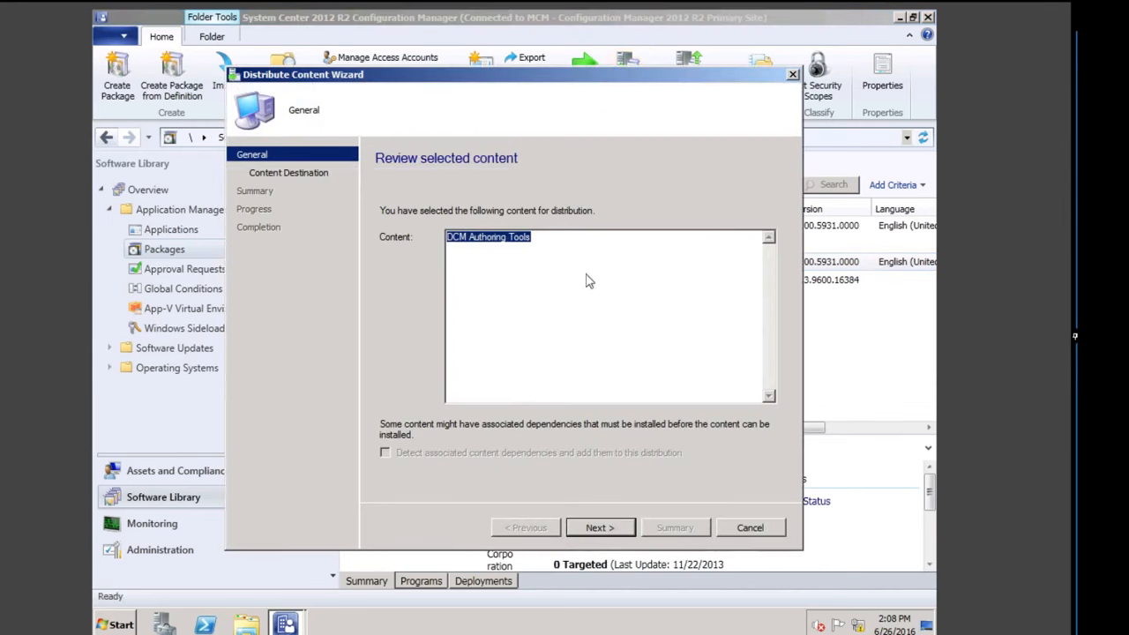
{"action": "left_click", "coordinate": [601, 529]}
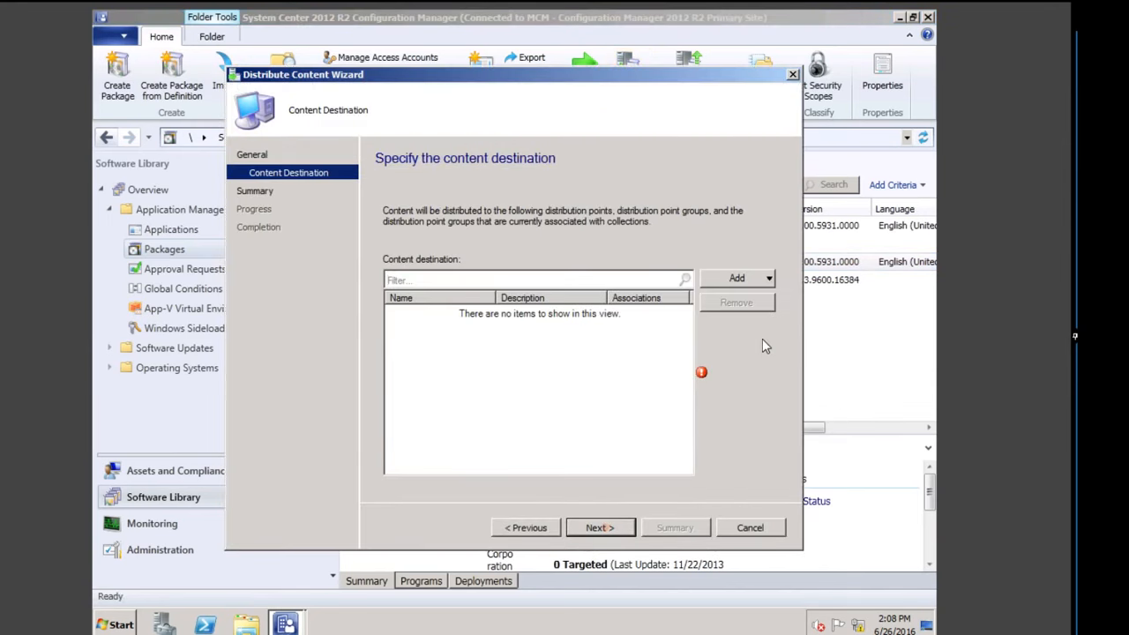
{"action": "left_click", "coordinate": [757, 281]}
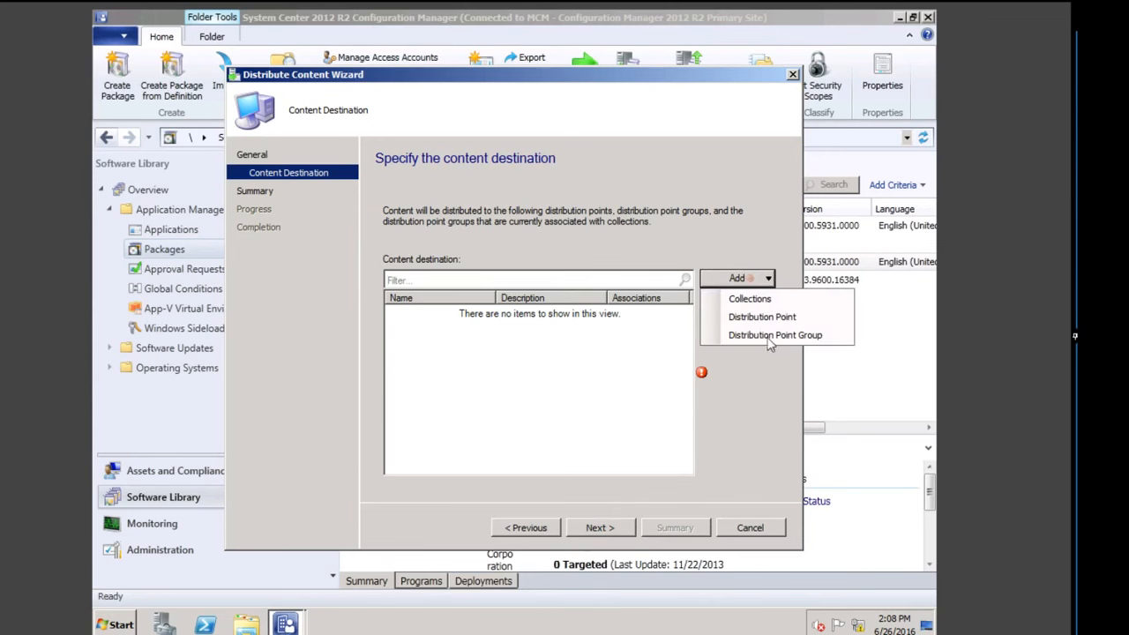
{"action": "left_click", "coordinate": [753, 301]}
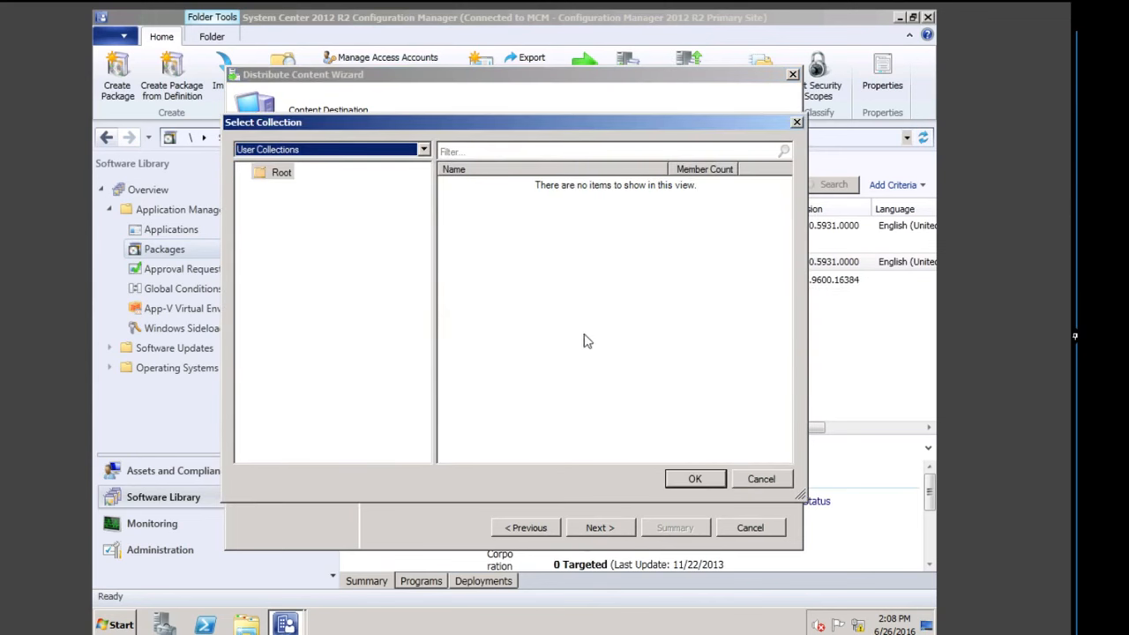
{"action": "left_click", "coordinate": [424, 150]}
{"action": "left_click", "coordinate": [282, 176]}
{"action": "left_click", "coordinate": [504, 184]}
{"action": "left_click", "coordinate": [695, 479]}
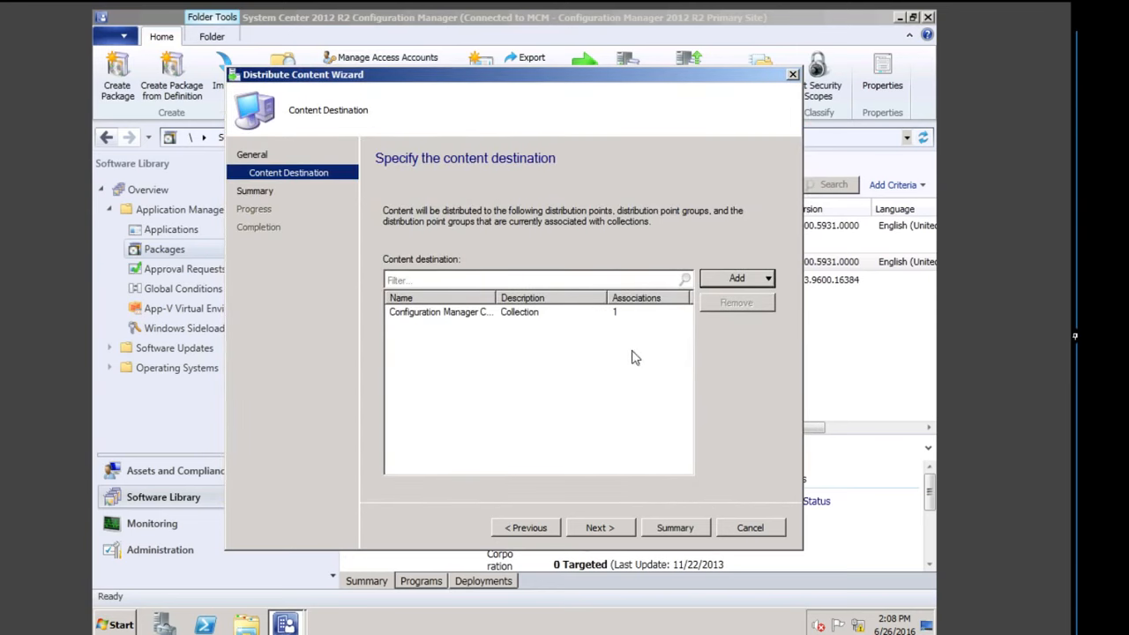
{"action": "left_click", "coordinate": [607, 530]}
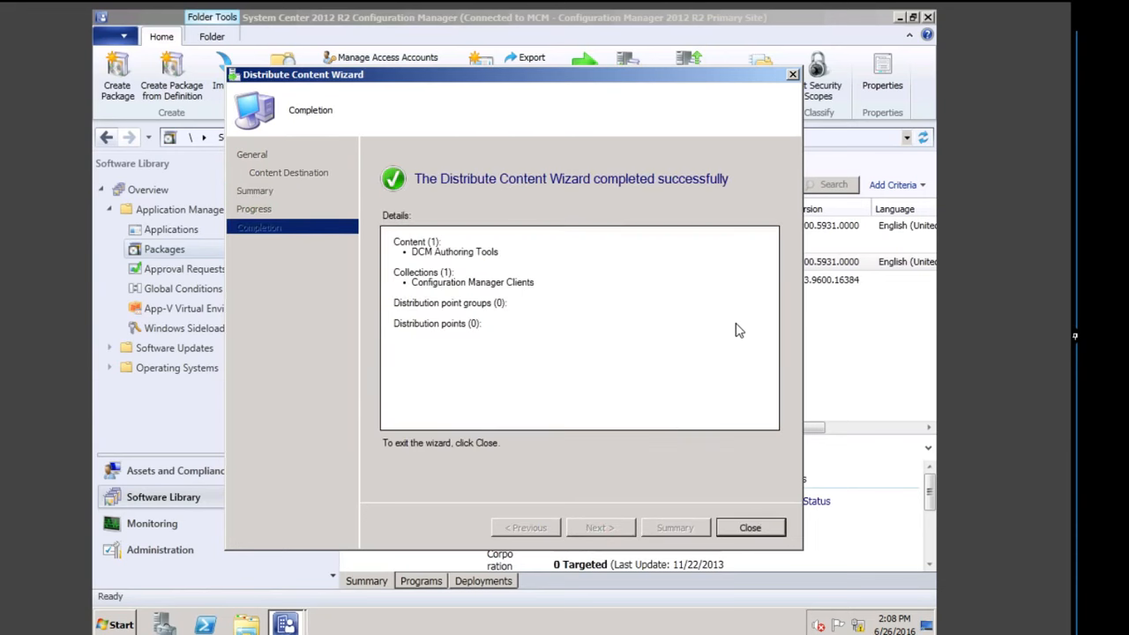
{"action": "left_click", "coordinate": [751, 527]}
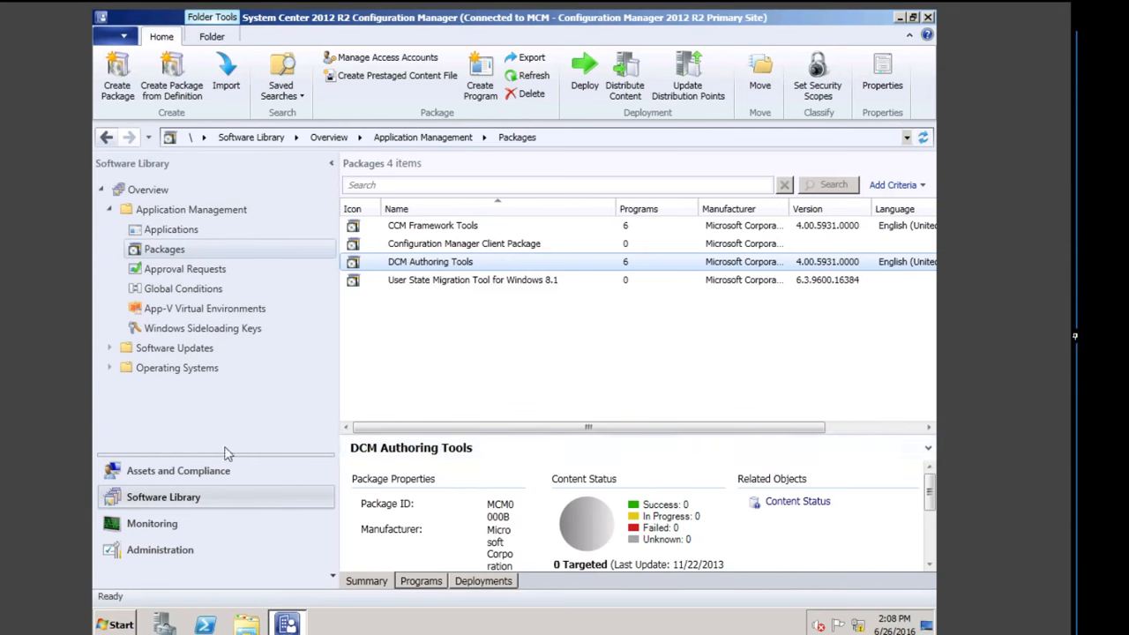
Step: View the DCM Authoring Tools package's content status in Monitoring and check its in-progress distribution entries
{"action": "left_click", "coordinate": [186, 524]}
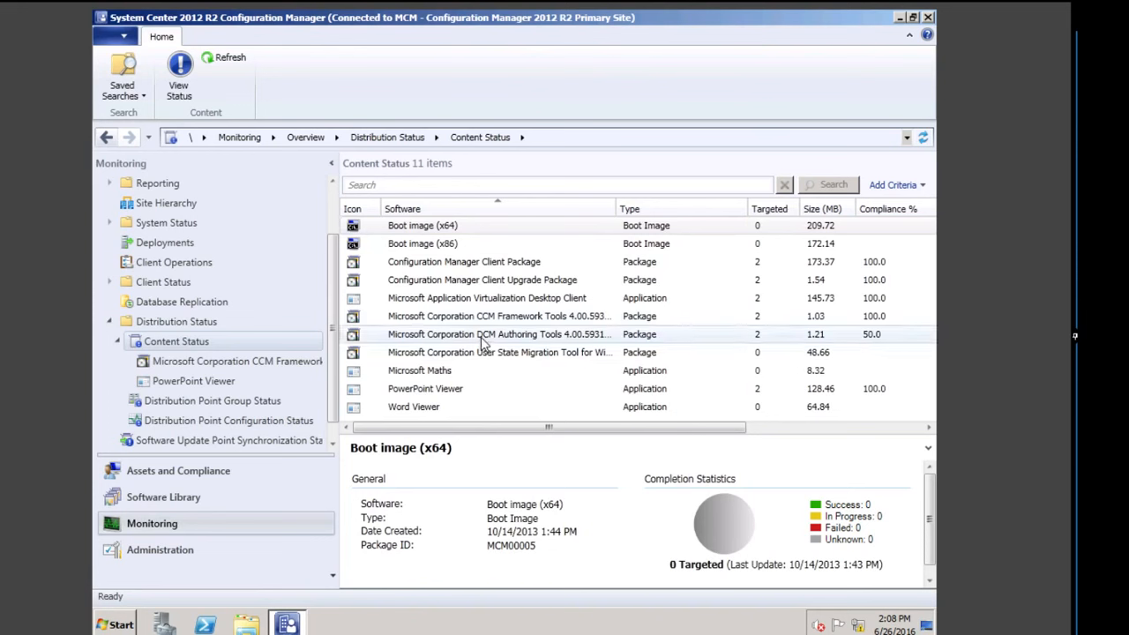
{"action": "left_click", "coordinate": [517, 336]}
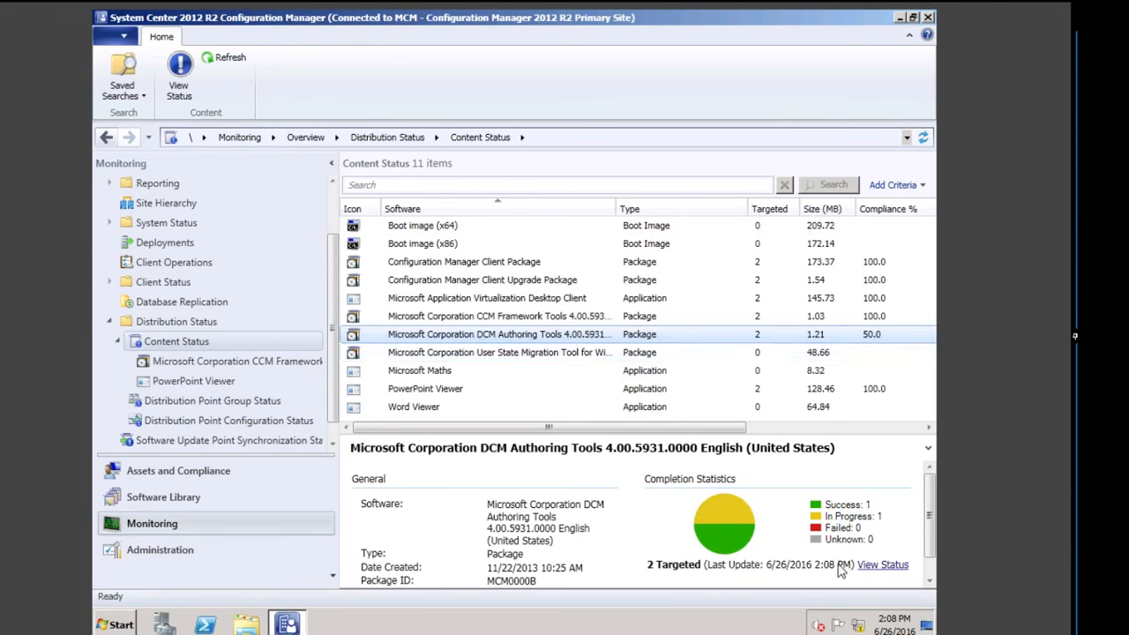
{"action": "left_click", "coordinate": [882, 564]}
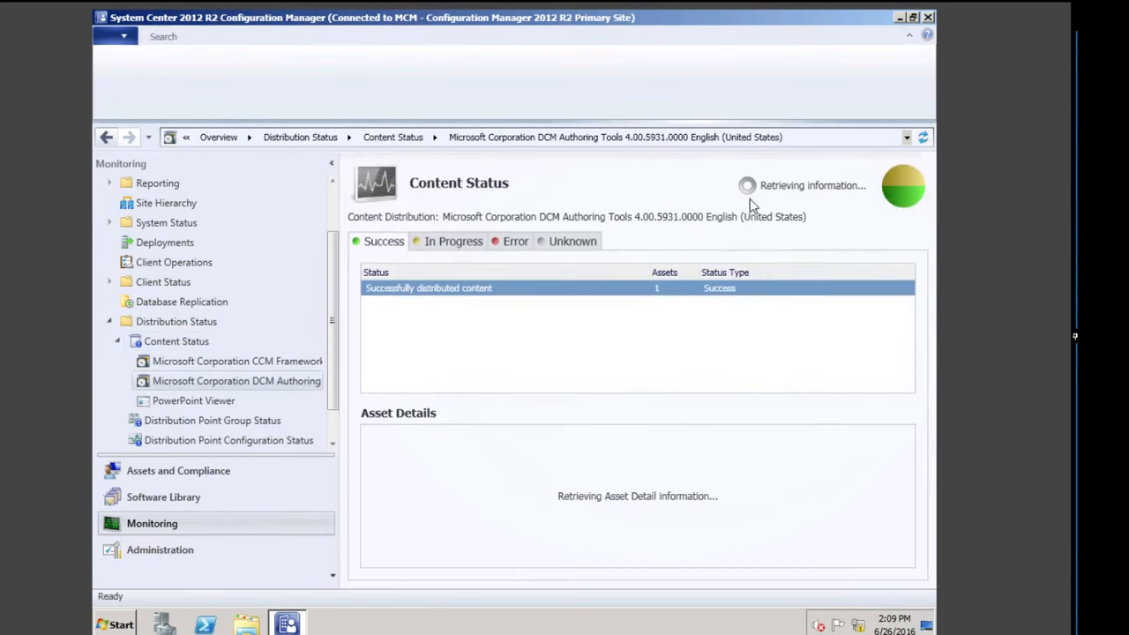
{"action": "left_click", "coordinate": [446, 246]}
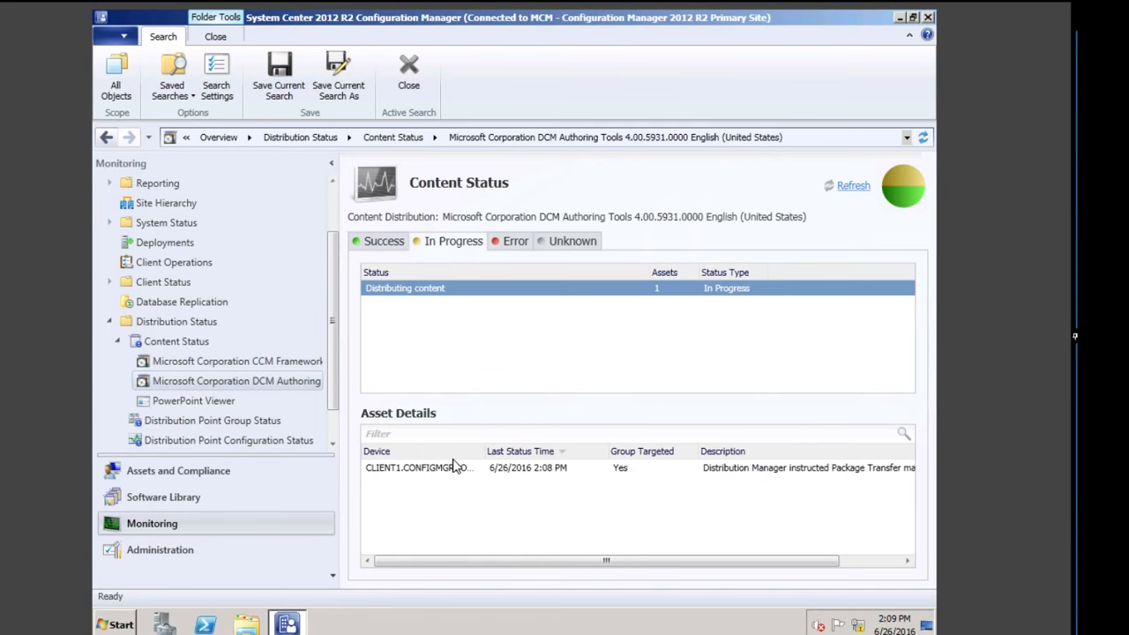
Step: Refresh the DCM Authoring Tools package's content status and view its successful distribution entries
{"action": "left_click", "coordinate": [853, 186]}
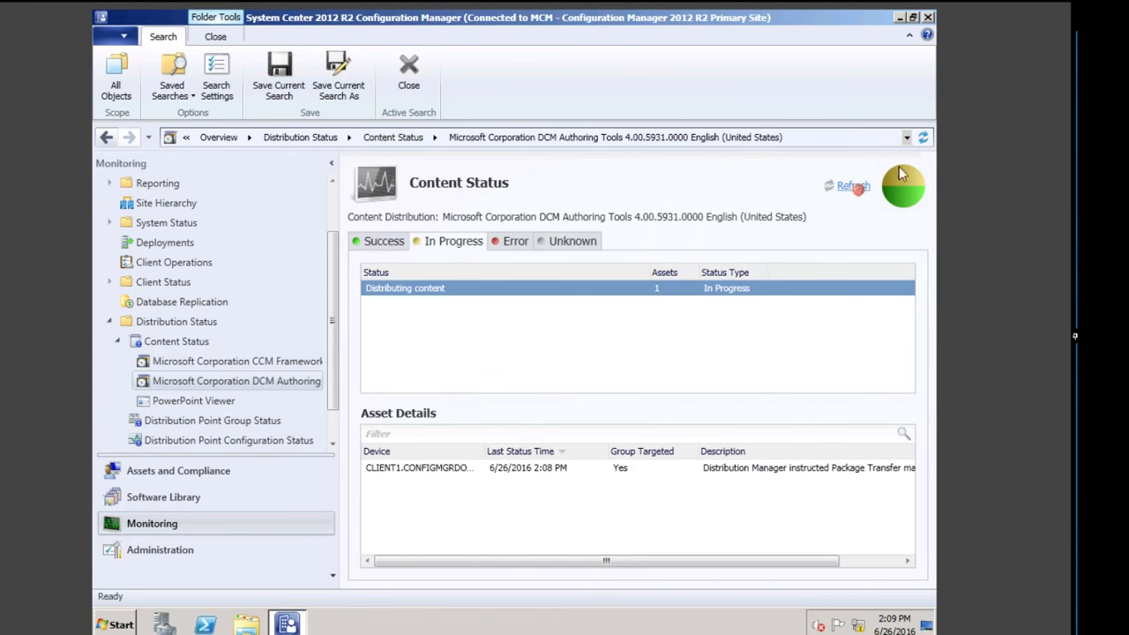
{"action": "left_click", "coordinate": [860, 189]}
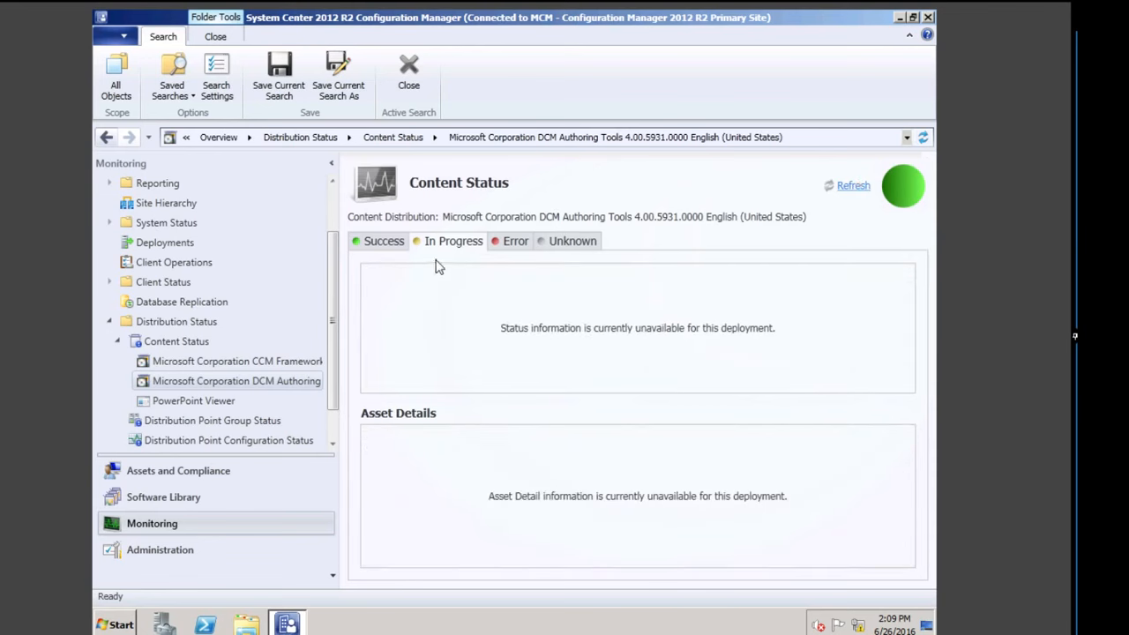
{"action": "left_click", "coordinate": [385, 242]}
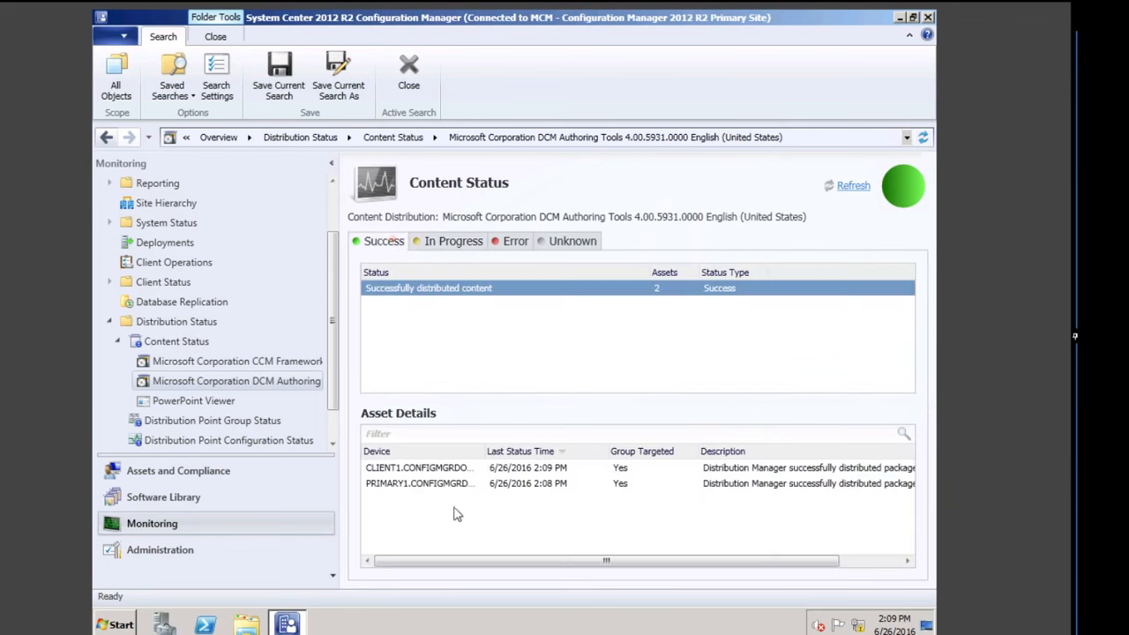
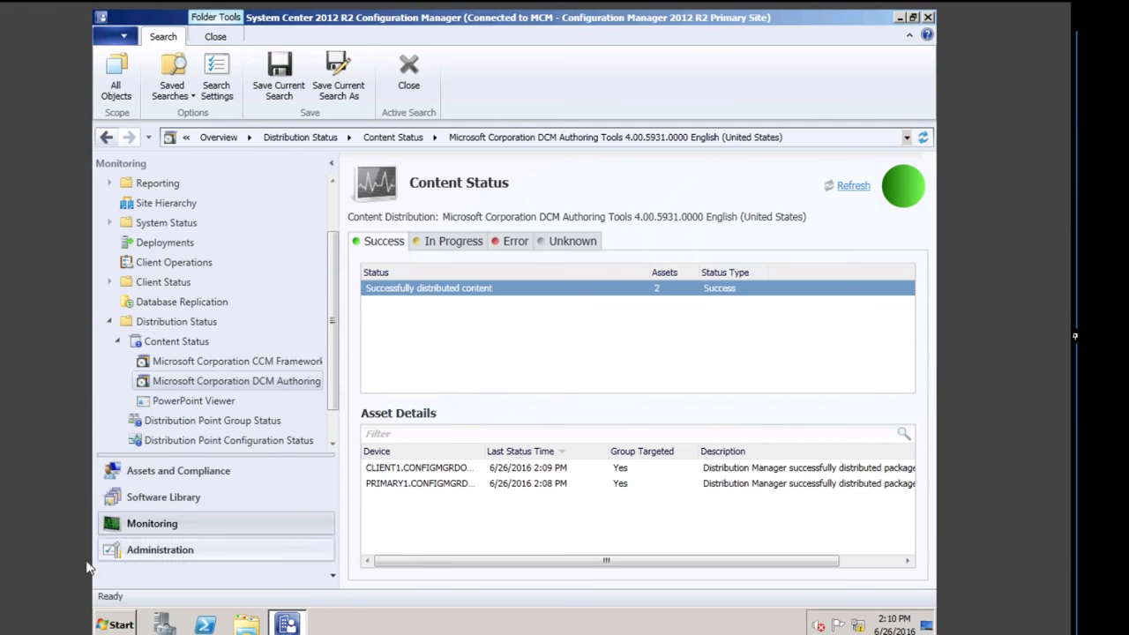
Step: Enable the CLIENT1.CONFIGMGRDOM.LOCAL distribution point for prestaged content and save its properties
{"action": "left_click", "coordinate": [139, 552]}
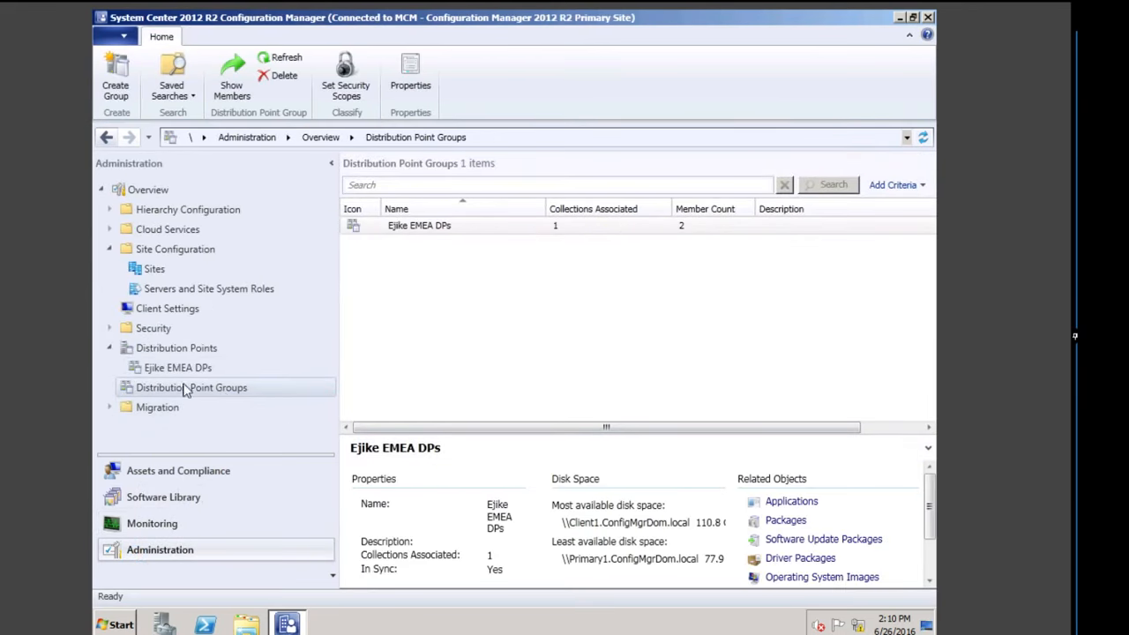
{"action": "left_click", "coordinate": [174, 350]}
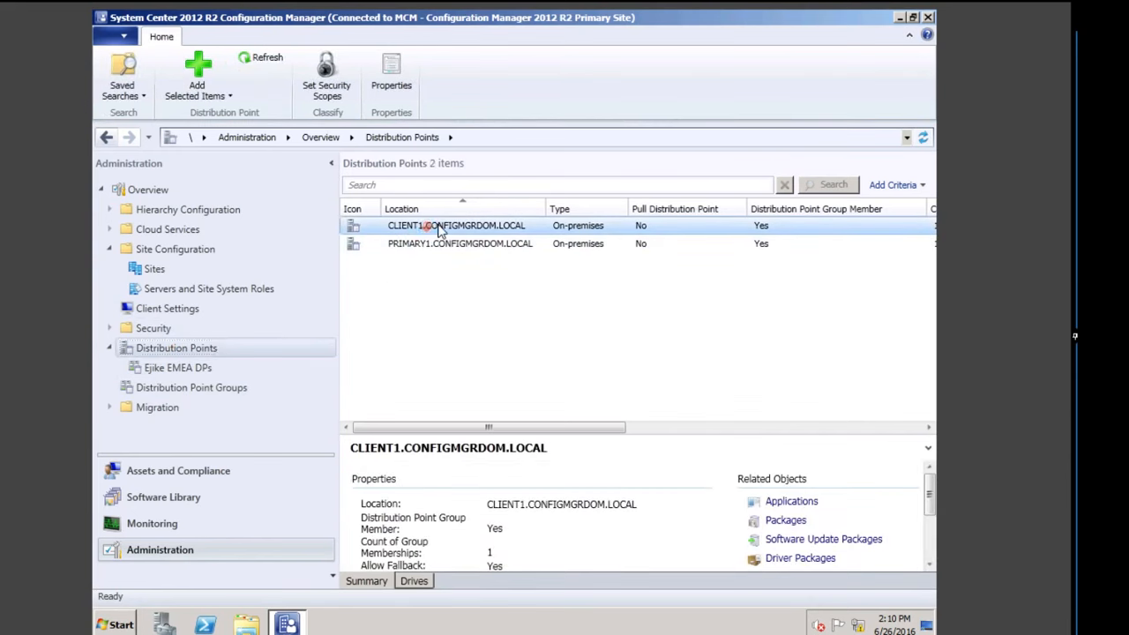
{"action": "right_click", "coordinate": [438, 227]}
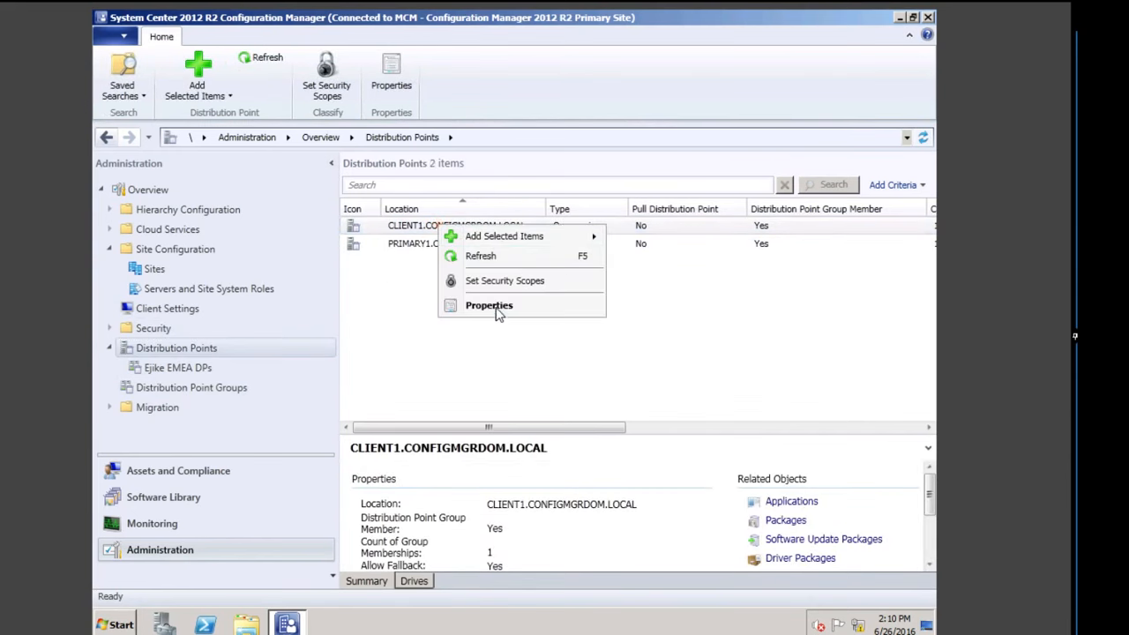
{"action": "left_click", "coordinate": [490, 305]}
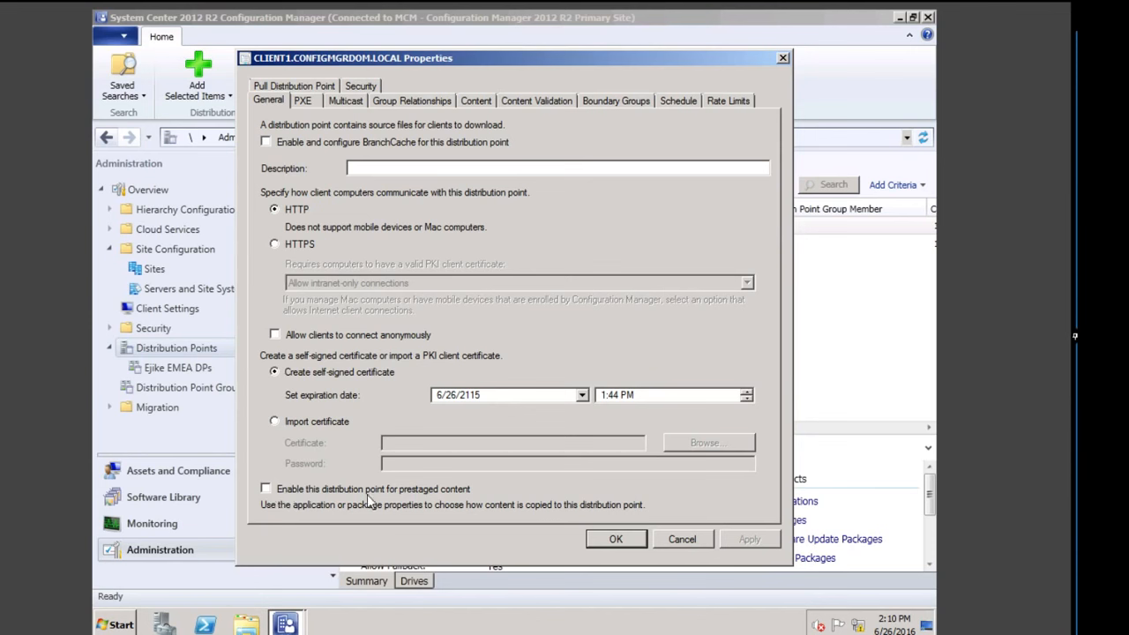
{"action": "left_click", "coordinate": [267, 490]}
{"action": "left_click", "coordinate": [614, 541]}
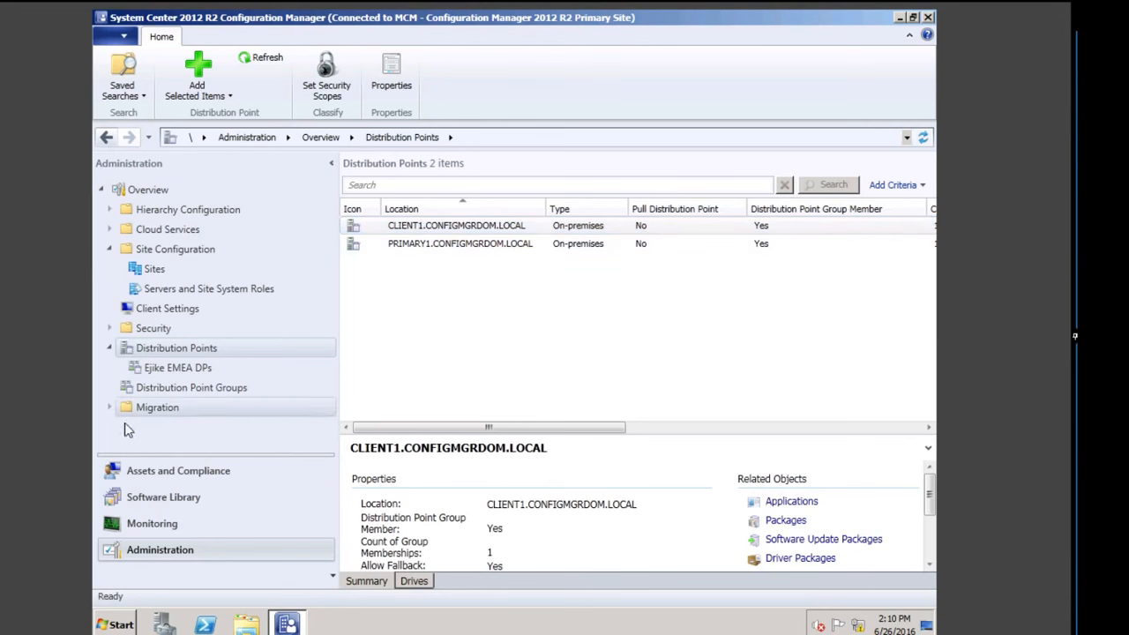
Step: Start distributing the Microsoft Maths application's content with dependency detection enabled and proceed to the content destination settings
{"action": "left_click", "coordinate": [152, 497]}
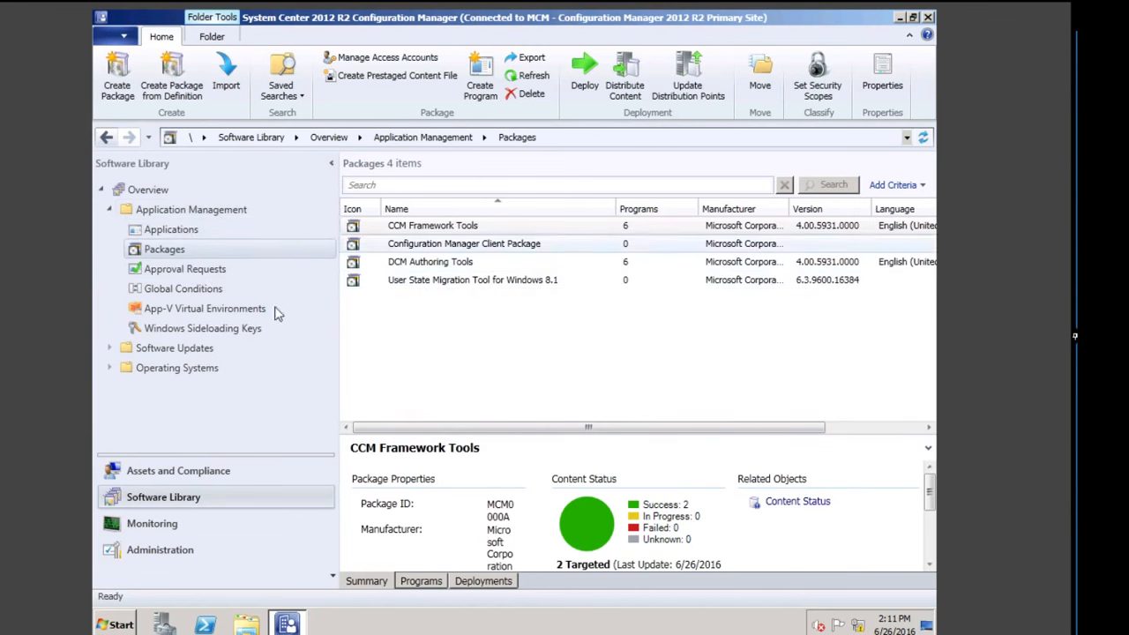
{"action": "left_click", "coordinate": [179, 229]}
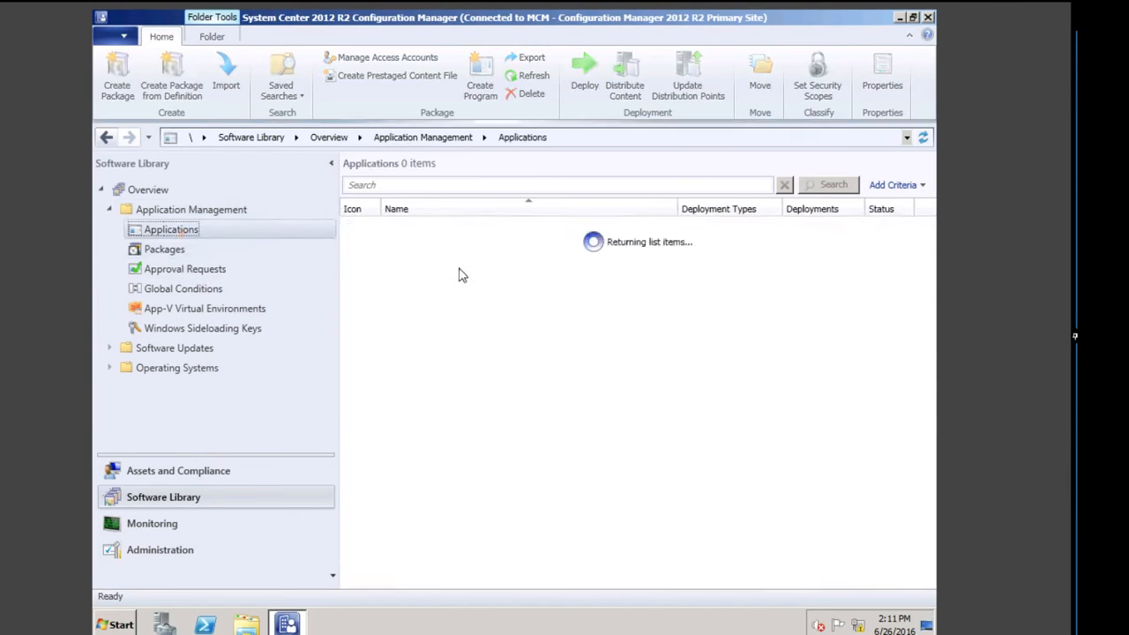
{"action": "left_click", "coordinate": [422, 246]}
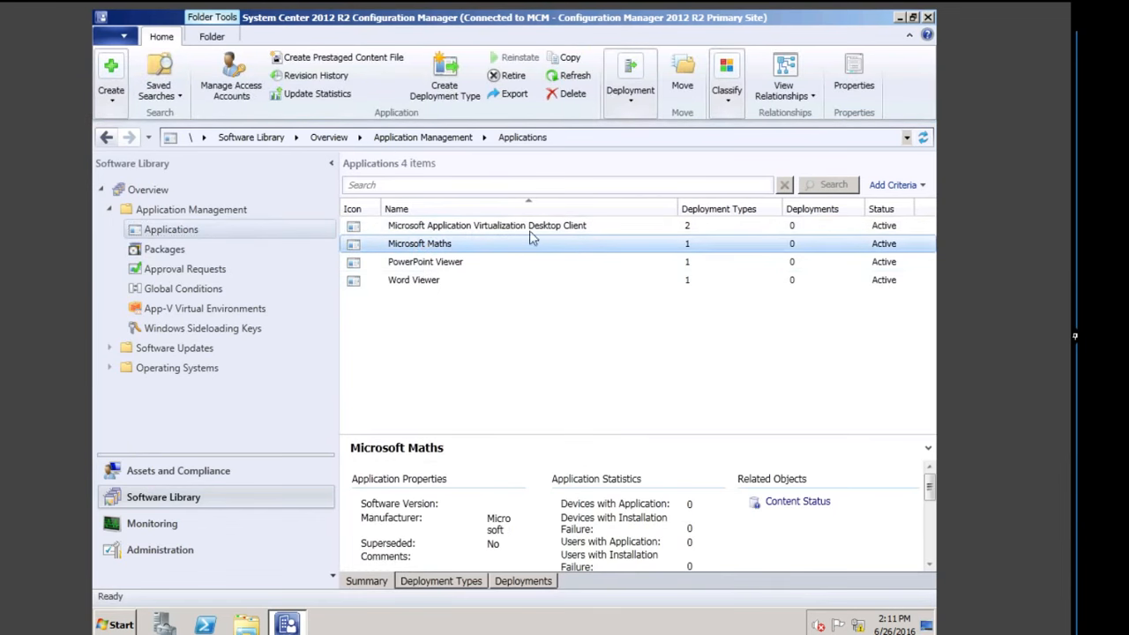
{"action": "left_click", "coordinate": [630, 99]}
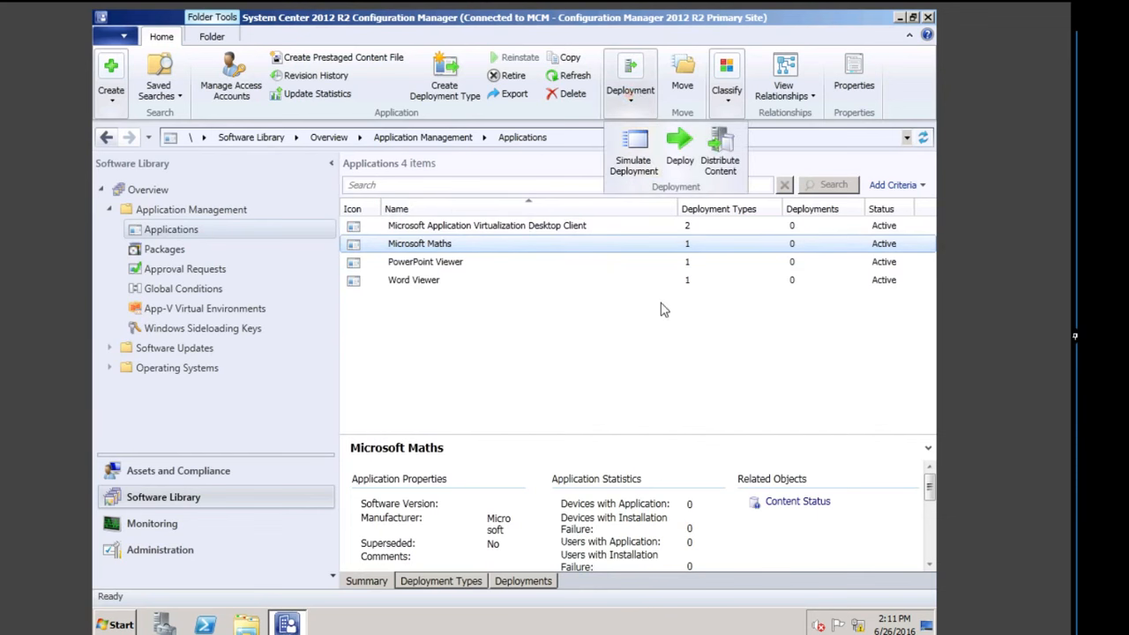
{"action": "left_click", "coordinate": [721, 164]}
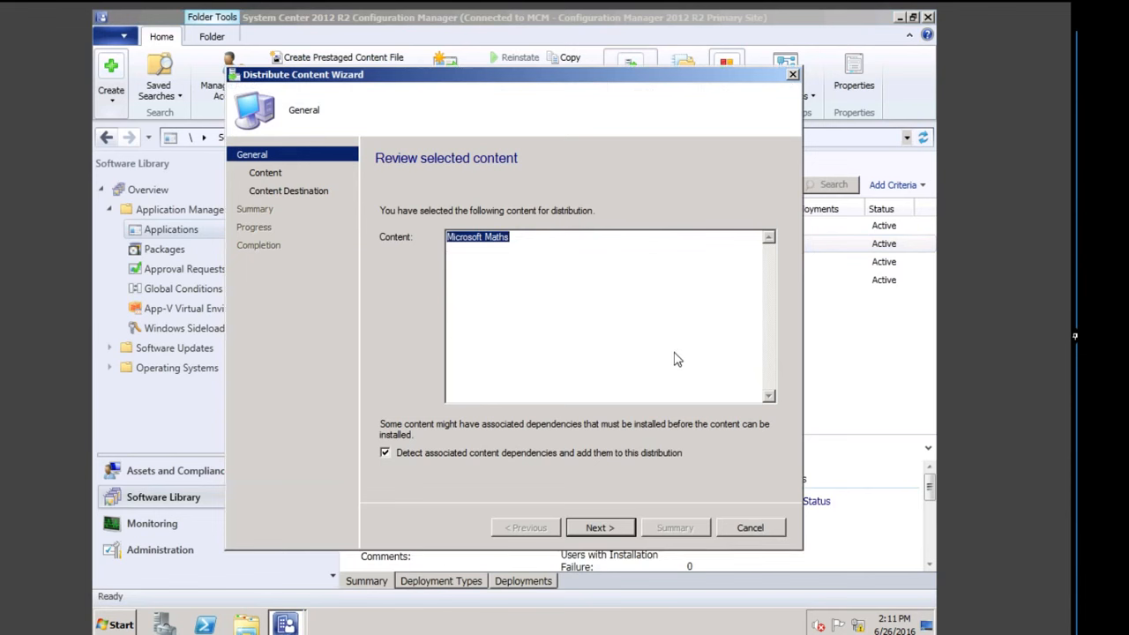
{"action": "left_click", "coordinate": [601, 527]}
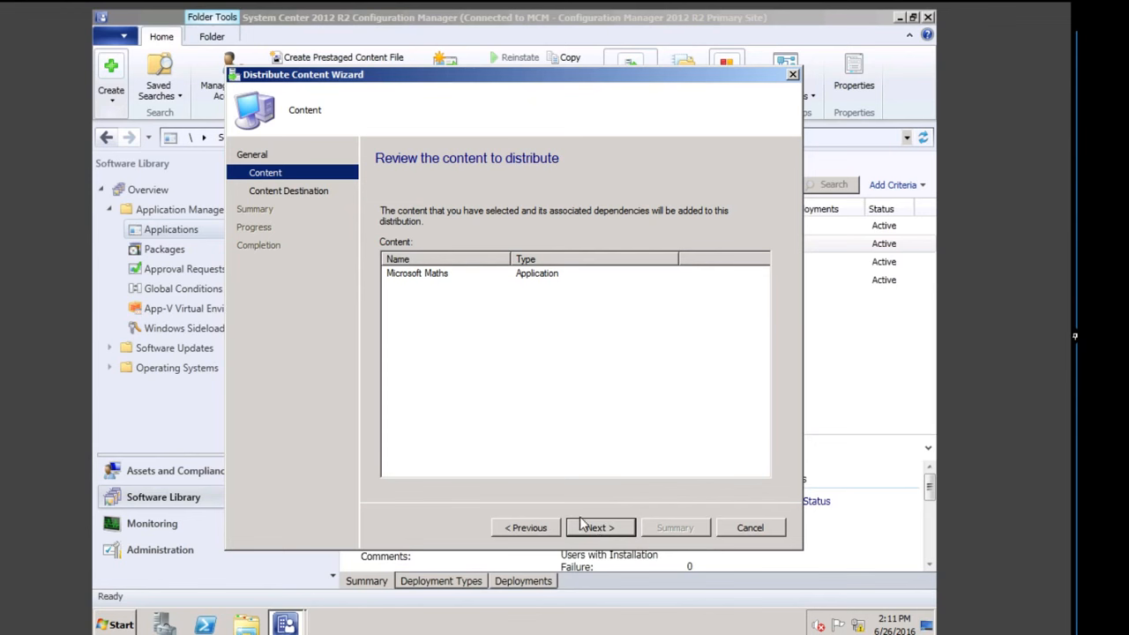
{"action": "left_click", "coordinate": [605, 530]}
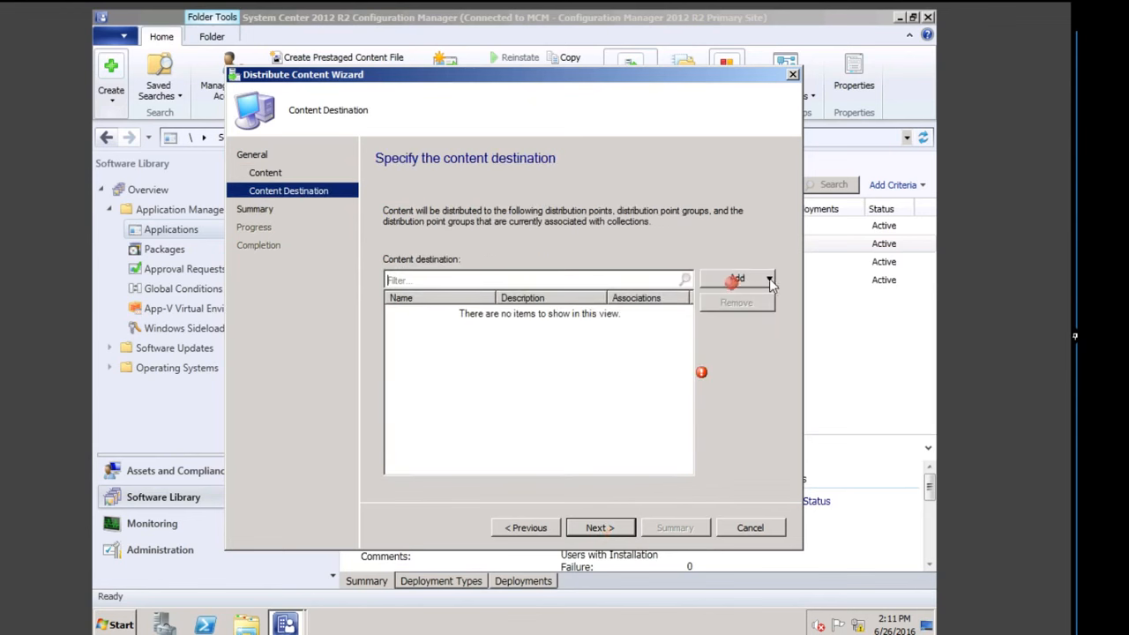
Step: Add the EMEA DPs distribution point group as the content destination, complete the distribution and close the wizard
{"action": "left_click", "coordinate": [737, 280]}
{"action": "left_click", "coordinate": [766, 317]}
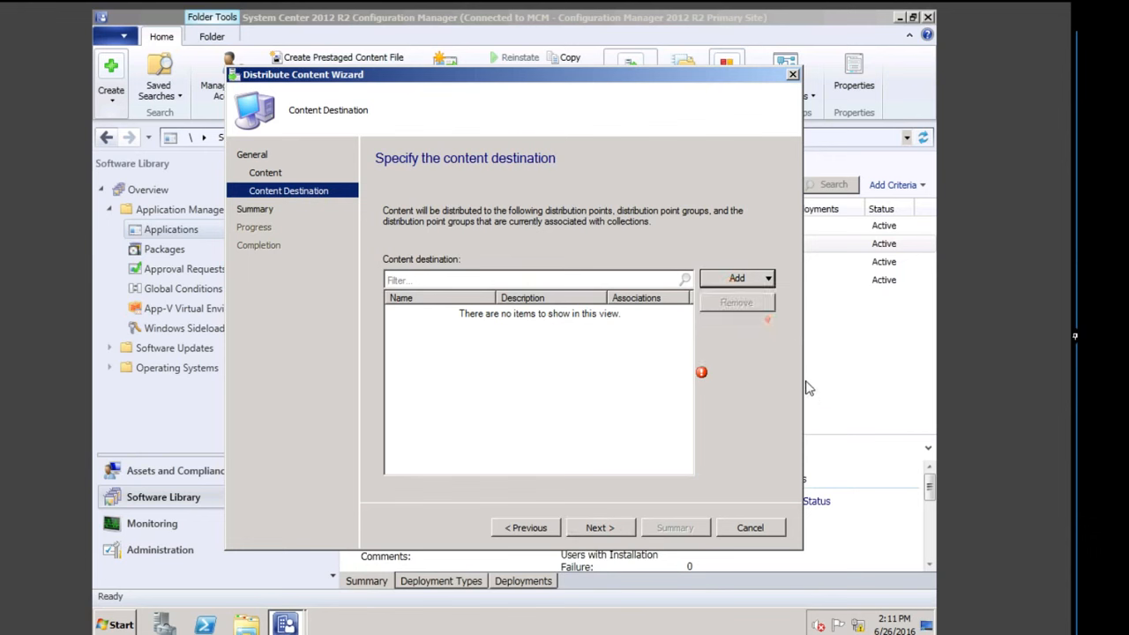
{"action": "left_click", "coordinate": [676, 458]}
{"action": "left_click", "coordinate": [770, 279]}
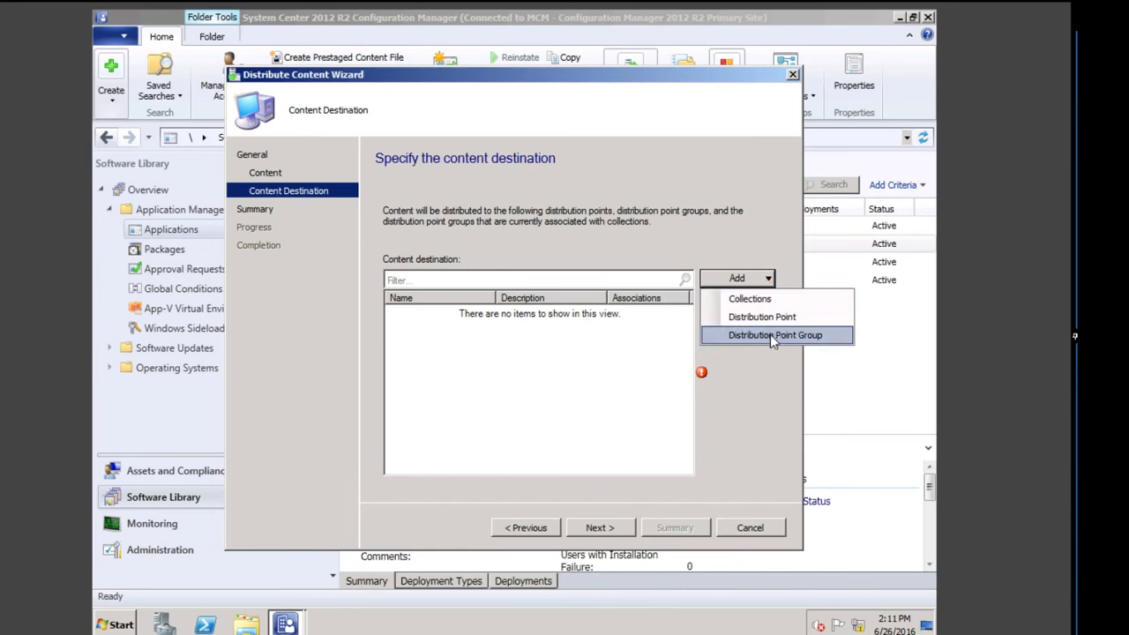
{"action": "left_click", "coordinate": [770, 335]}
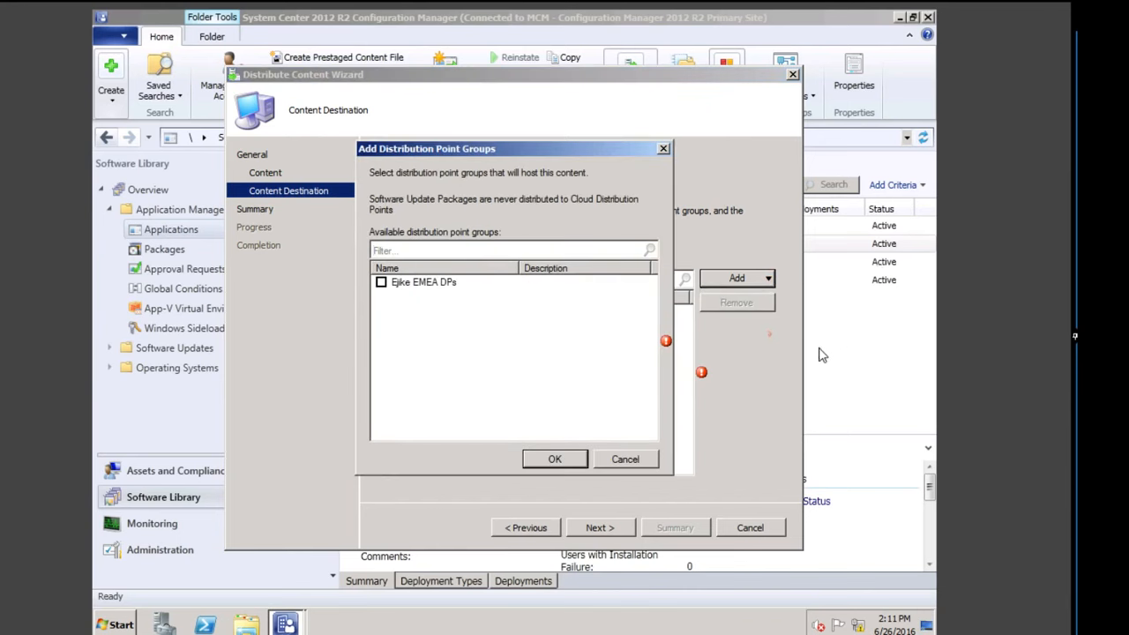
{"action": "left_click", "coordinate": [381, 283]}
{"action": "left_click", "coordinate": [558, 455]}
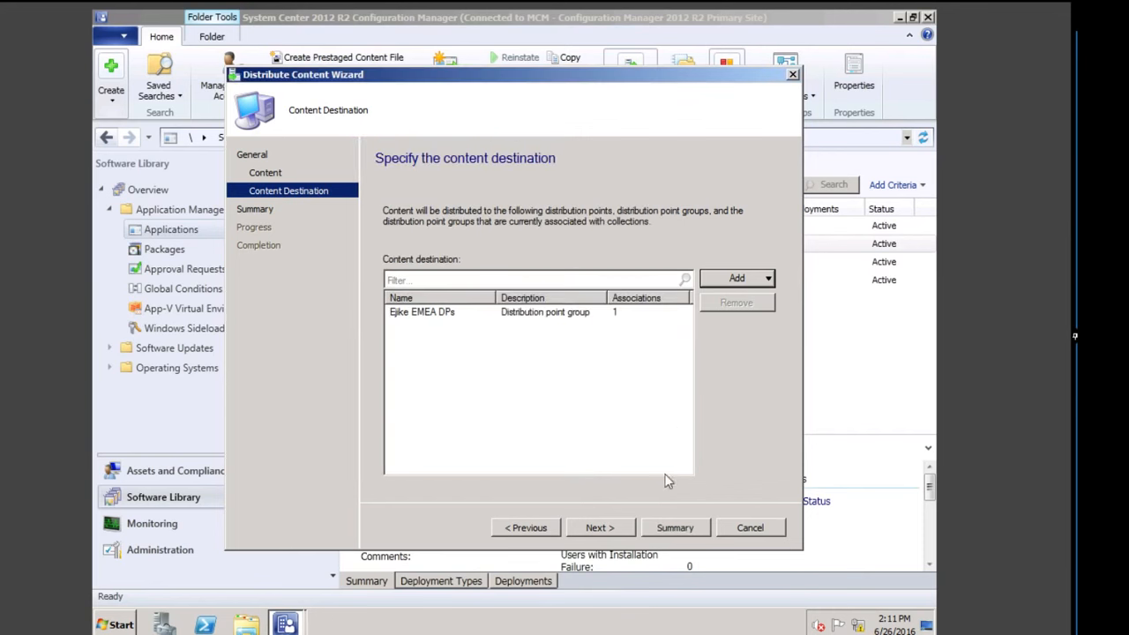
{"action": "left_click", "coordinate": [607, 528]}
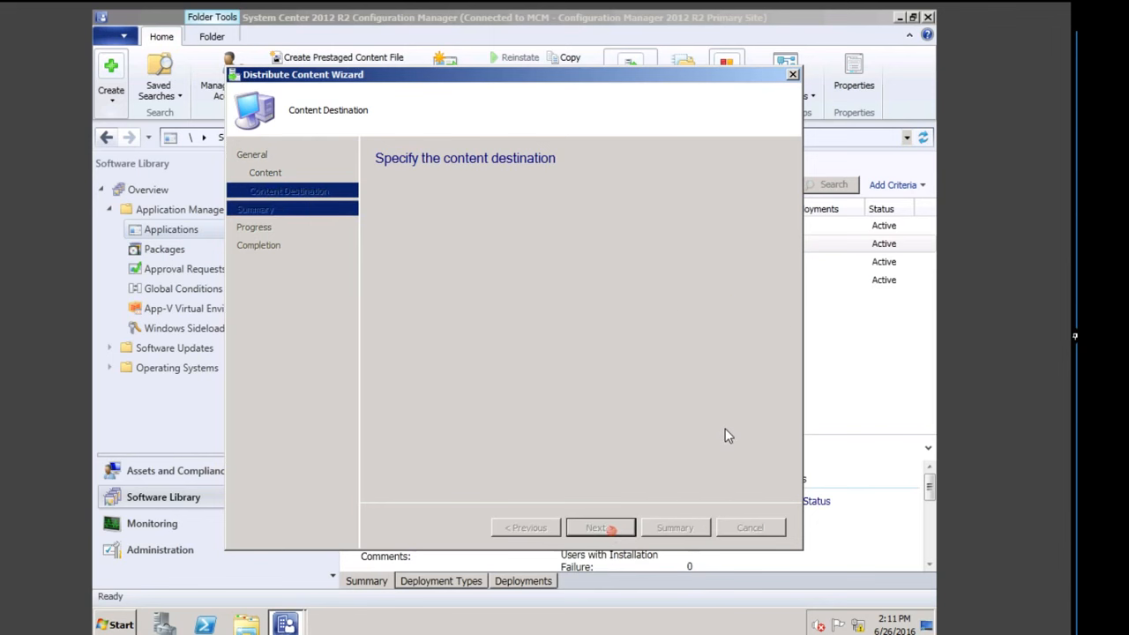
{"action": "left_click", "coordinate": [602, 532]}
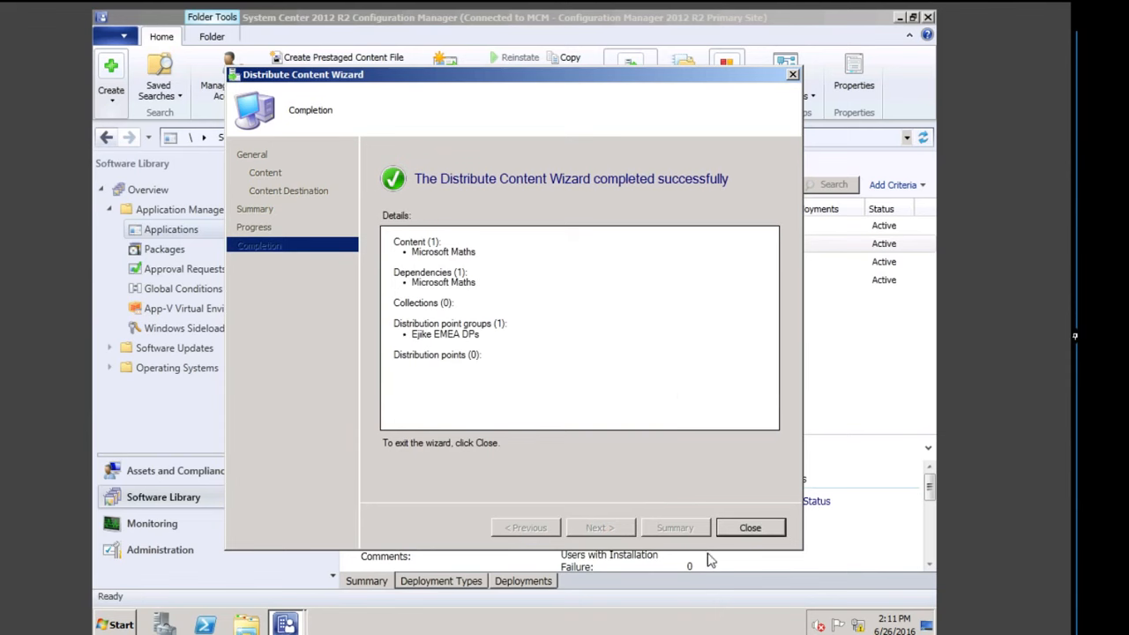
{"action": "left_click", "coordinate": [757, 527]}
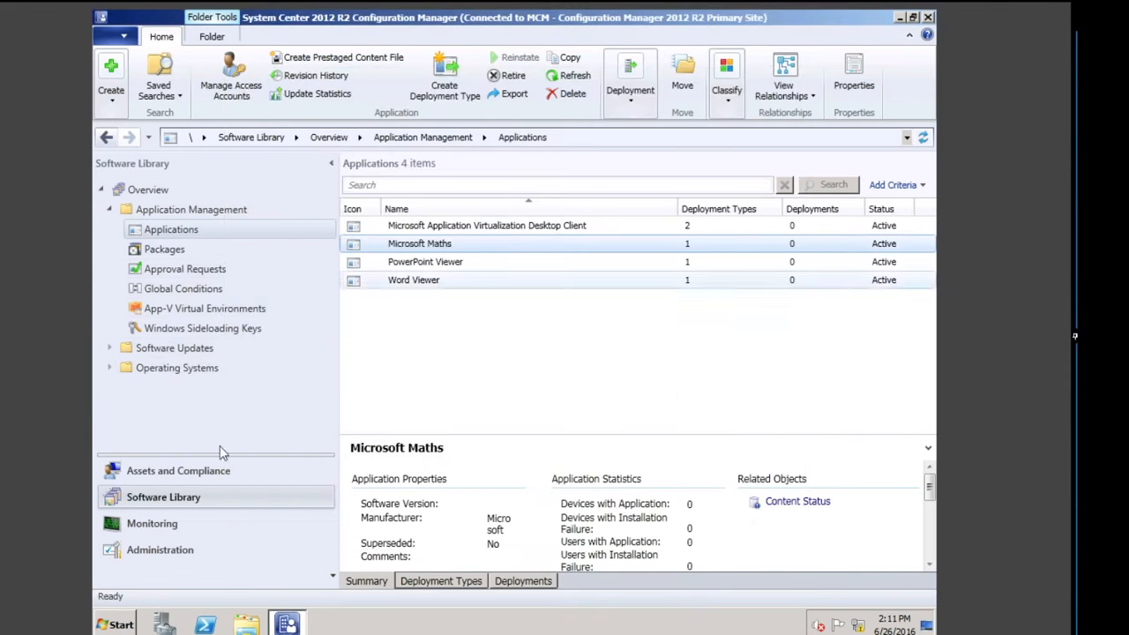
Step: View the Microsoft Maths application's content status in Monitoring and check its success and in-progress distribution entries
{"action": "left_click", "coordinate": [149, 525]}
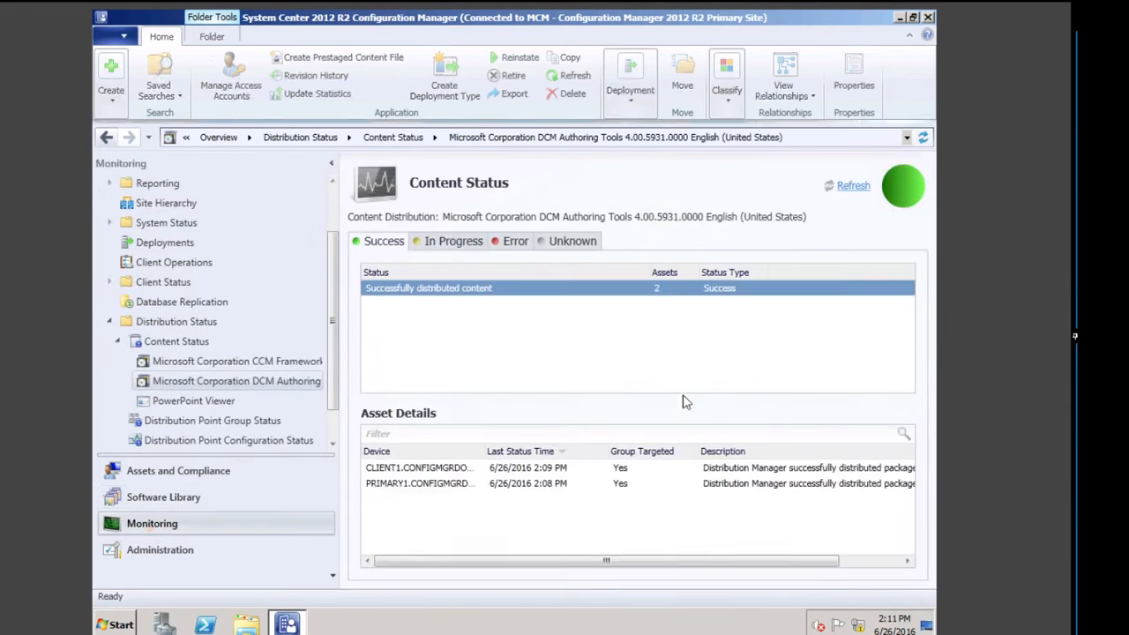
{"action": "left_click", "coordinate": [164, 342]}
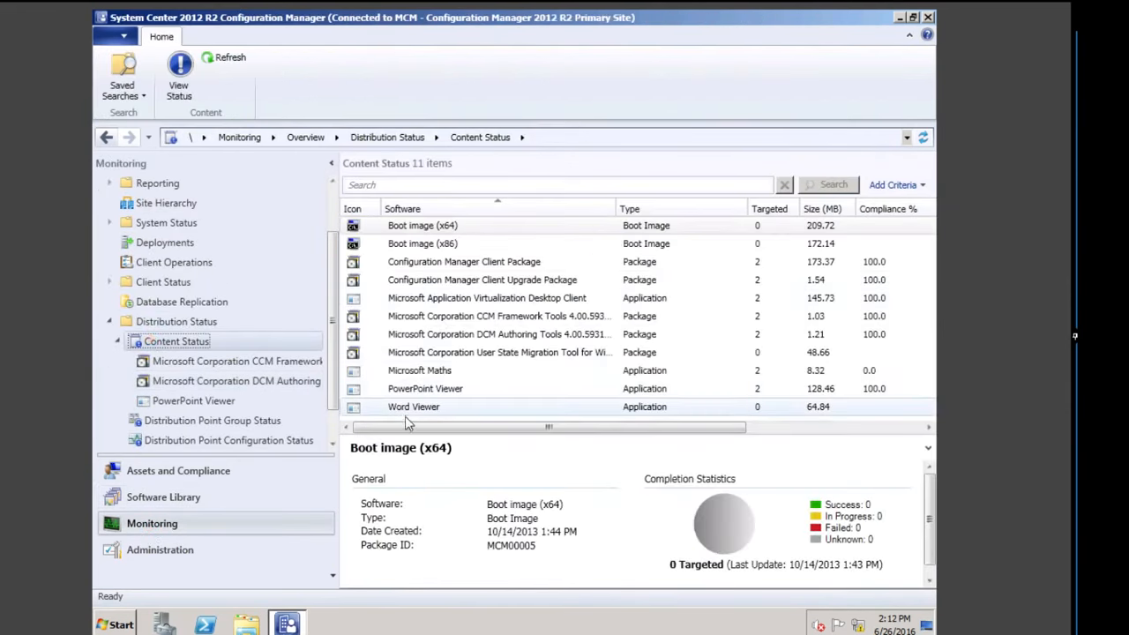
{"action": "left_click", "coordinate": [427, 374]}
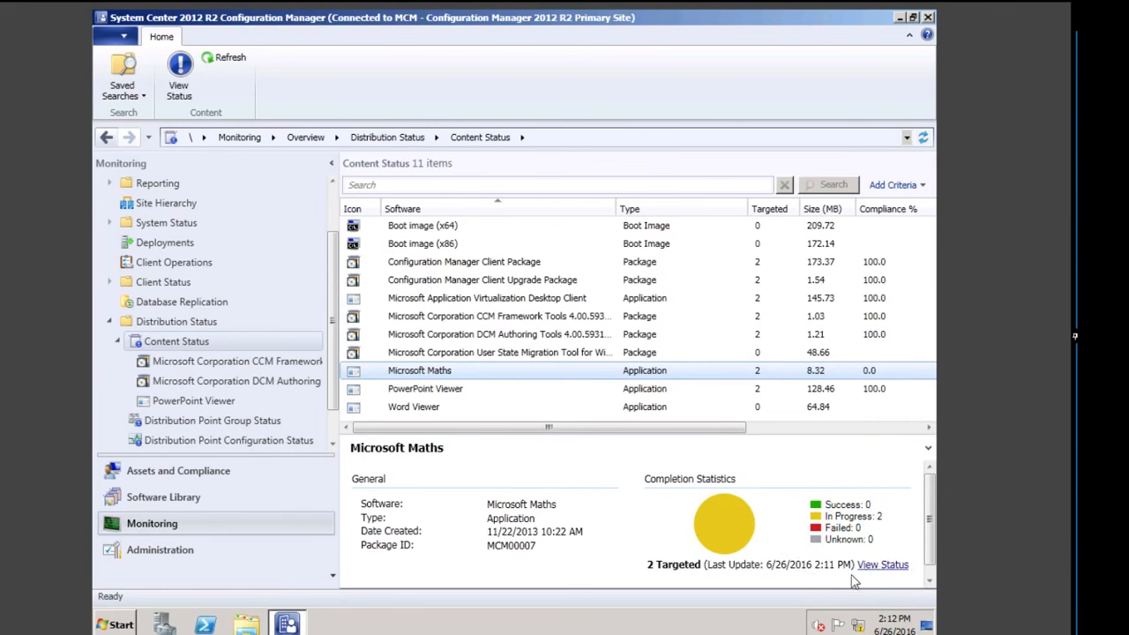
{"action": "left_click", "coordinate": [886, 565]}
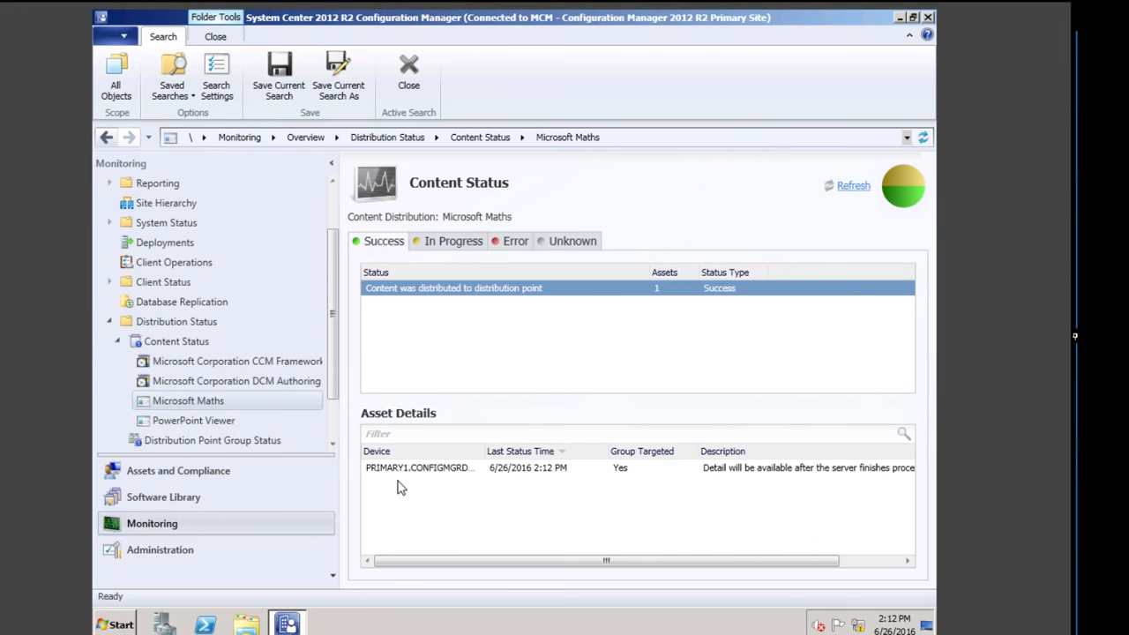
{"action": "left_click", "coordinate": [427, 468]}
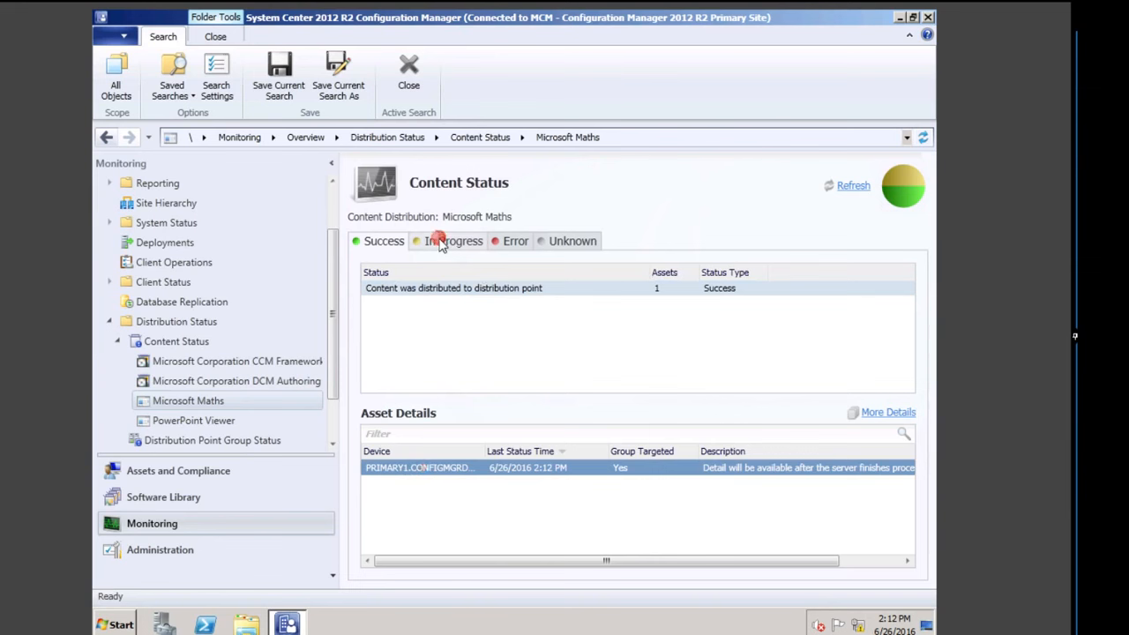
{"action": "left_click", "coordinate": [442, 243]}
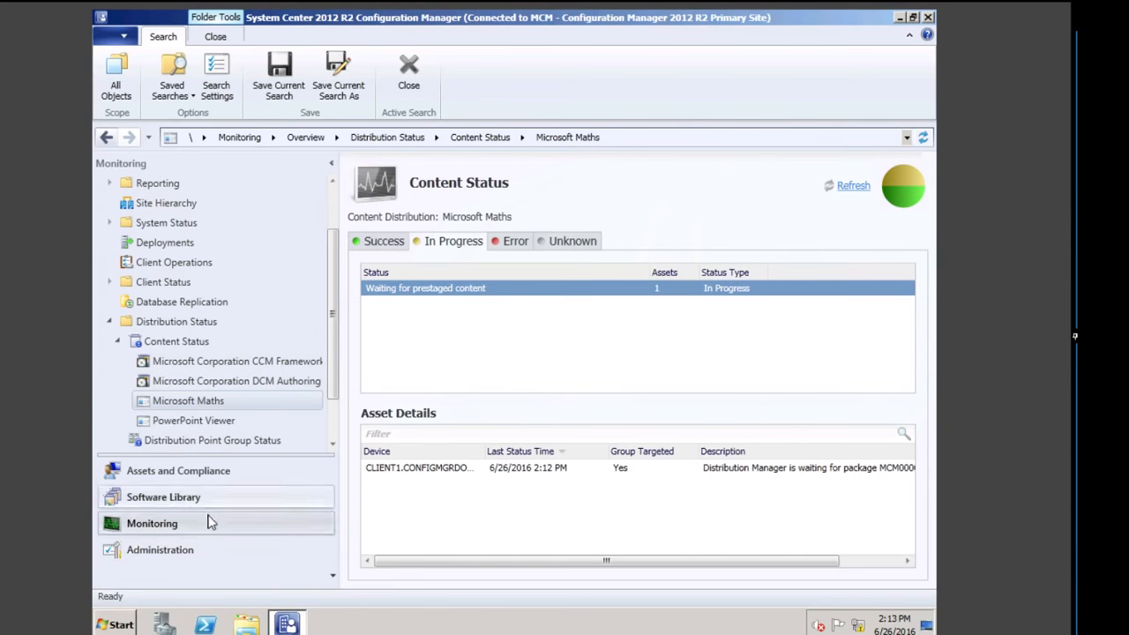
{"action": "left_click", "coordinate": [171, 499]}
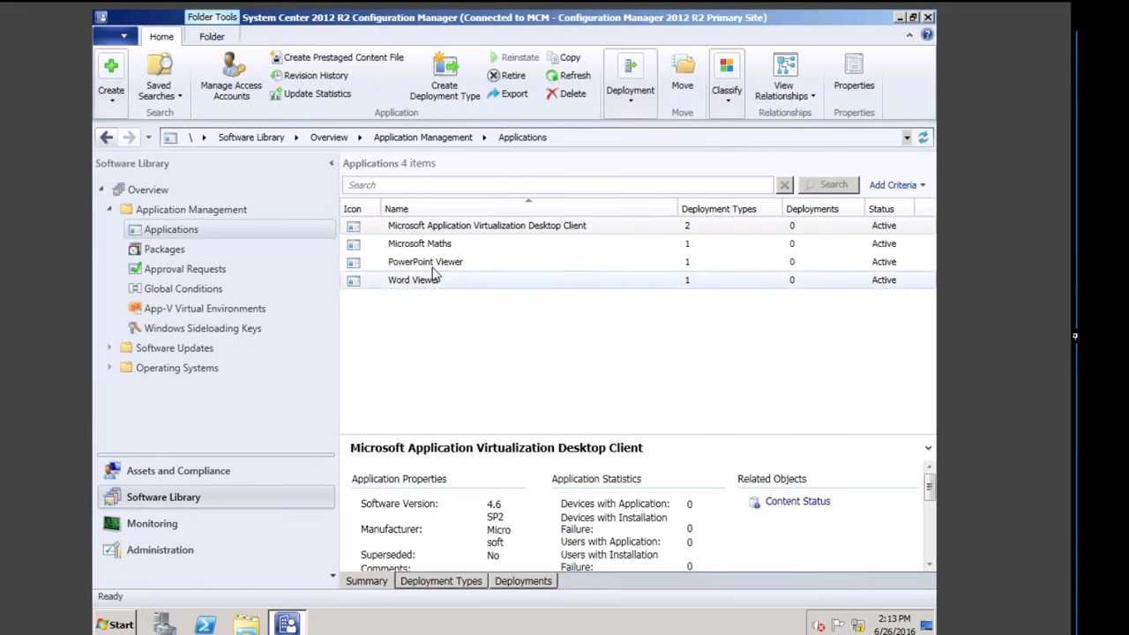
{"action": "left_click", "coordinate": [417, 245]}
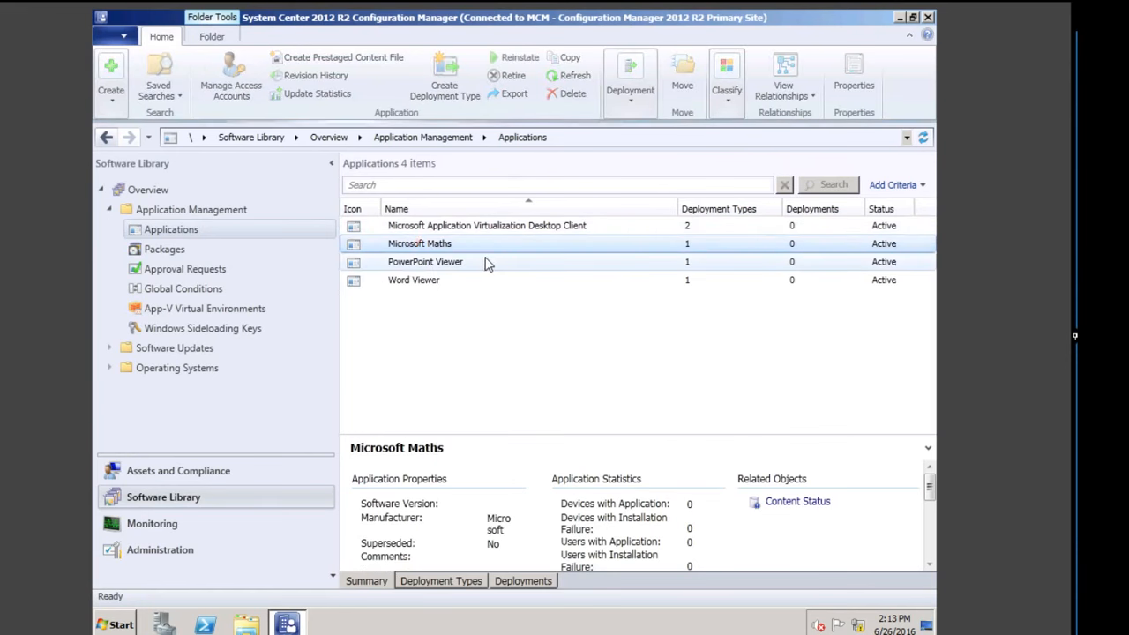
{"action": "left_click", "coordinate": [637, 98]}
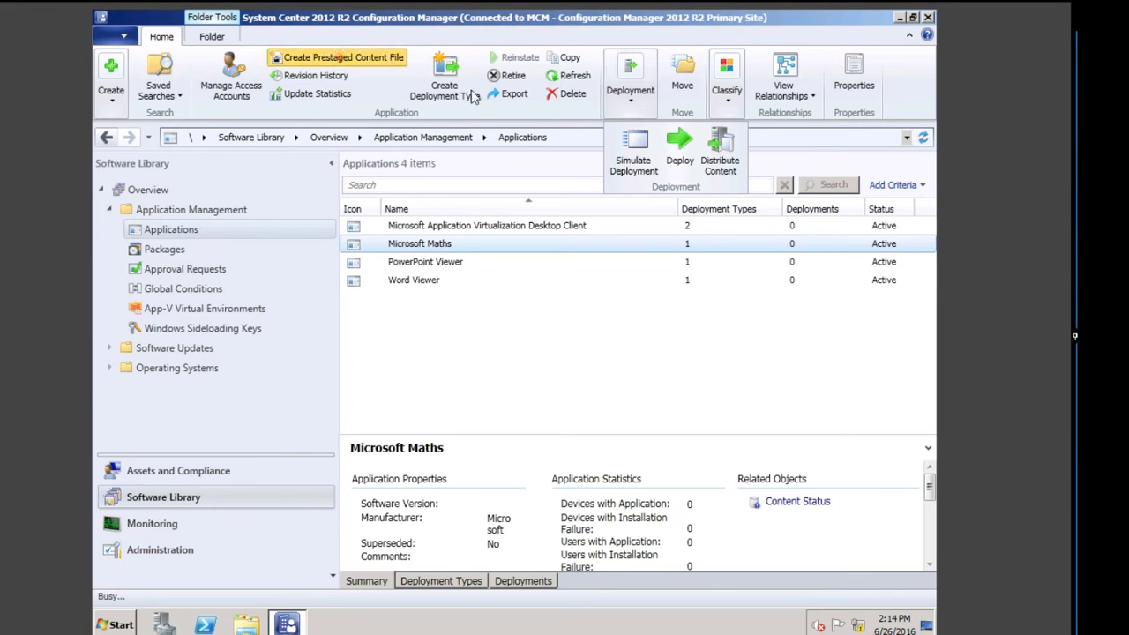
{"action": "left_click", "coordinate": [343, 57]}
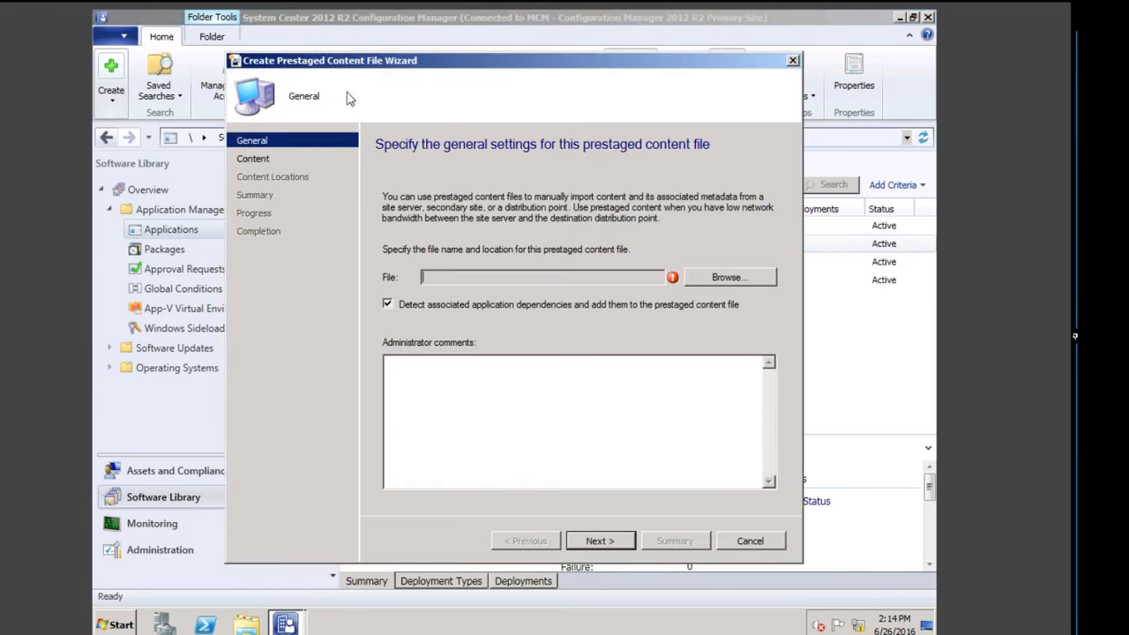
{"action": "left_click", "coordinate": [750, 542]}
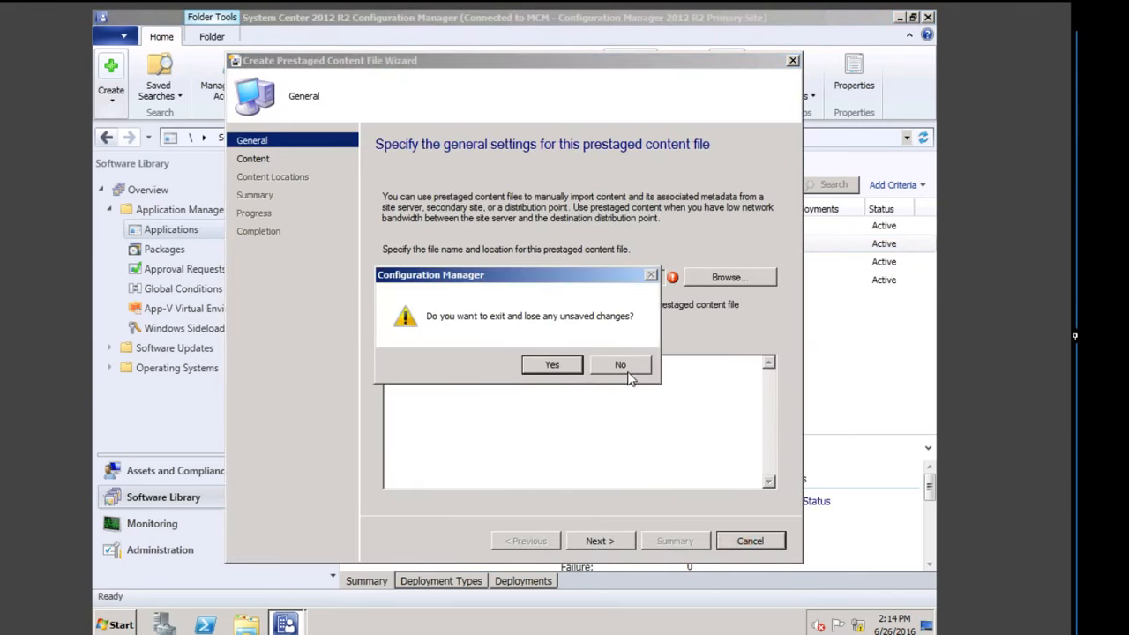
{"action": "left_click", "coordinate": [622, 365]}
{"action": "left_click", "coordinate": [758, 546]}
{"action": "left_click", "coordinate": [554, 363]}
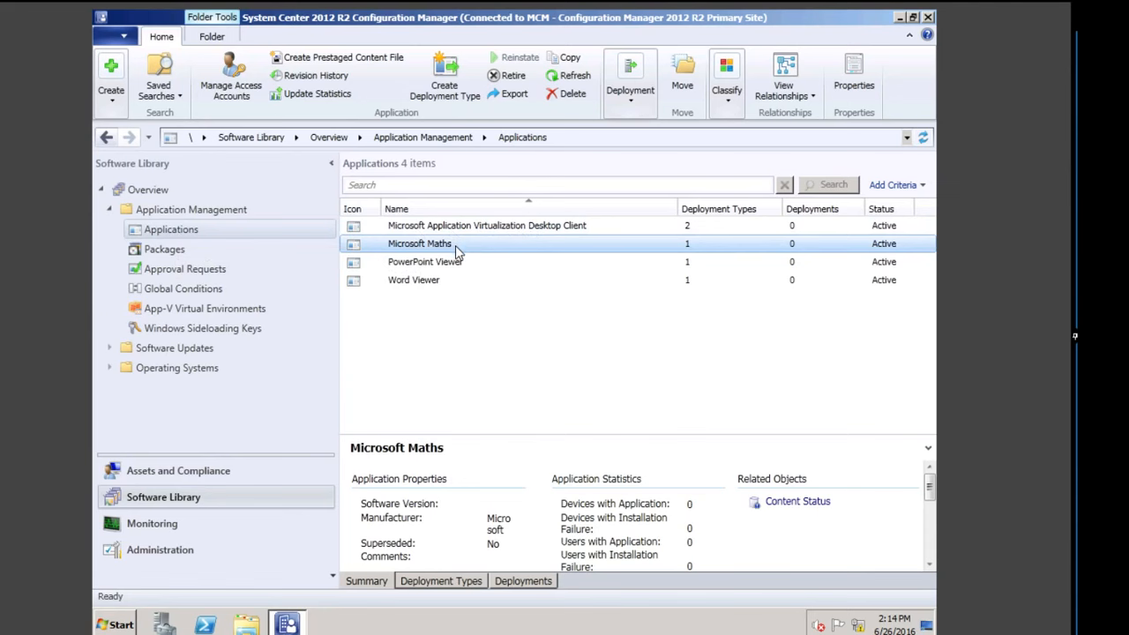
Step: Start a prestaged content file for Microsoft Maths saved as C:\Maths.pkgx, keeping dependency detection enabled, and proceed to the content locations
{"action": "left_click", "coordinate": [319, 57]}
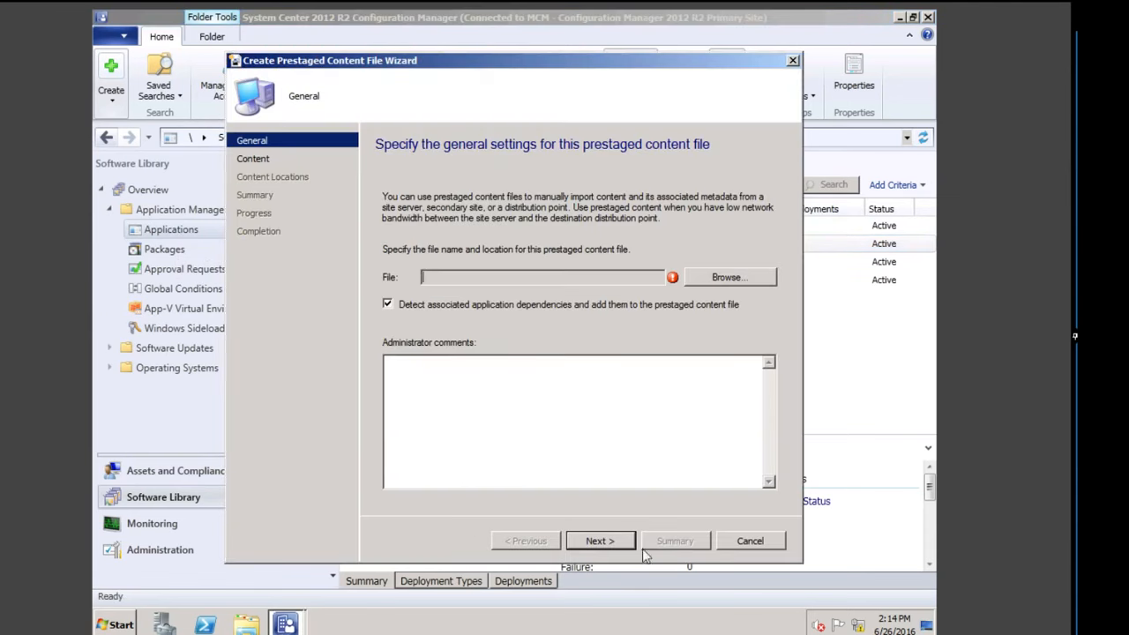
{"action": "left_click", "coordinate": [729, 277]}
{"action": "left_click", "coordinate": [299, 237]}
{"action": "left_click", "coordinate": [379, 377]}
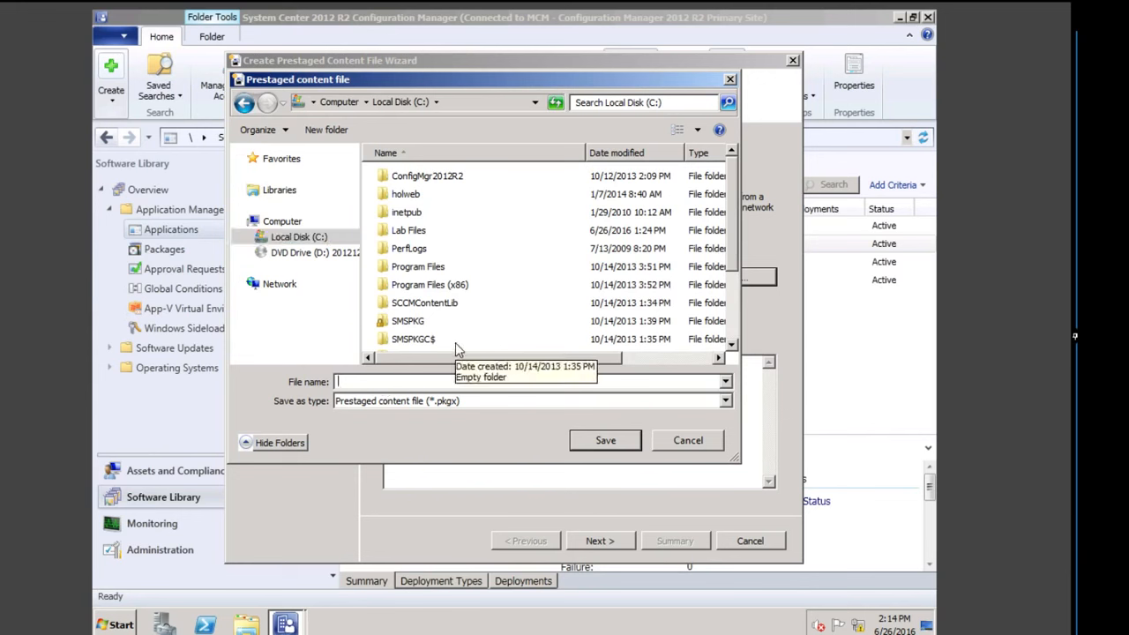
{"action": "type", "text": "Maths"}
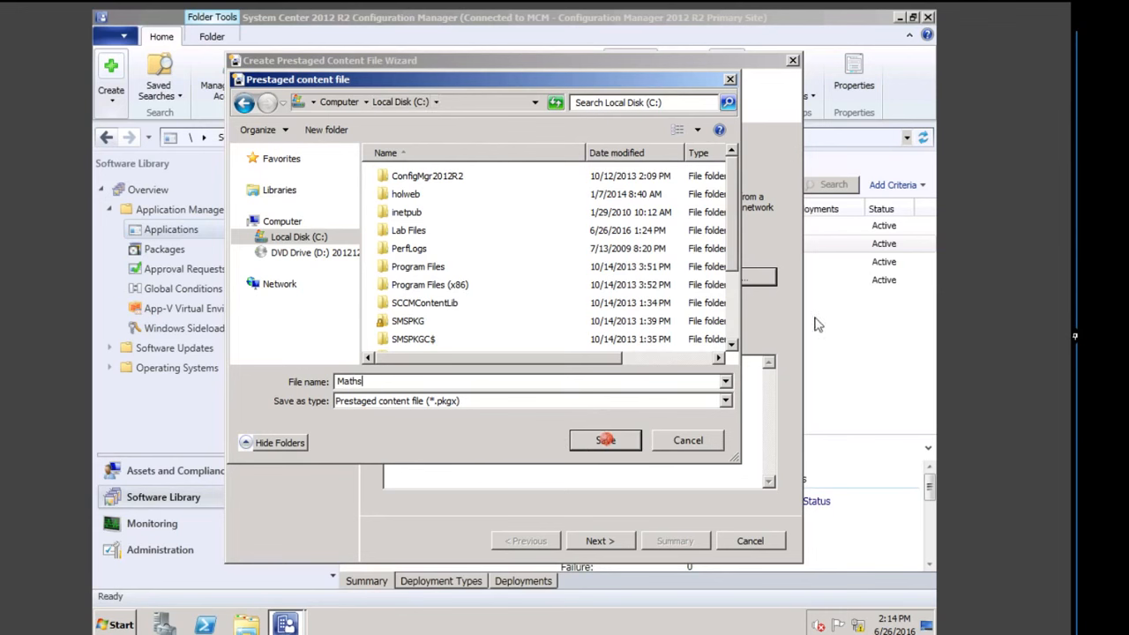
{"action": "left_click", "coordinate": [605, 441]}
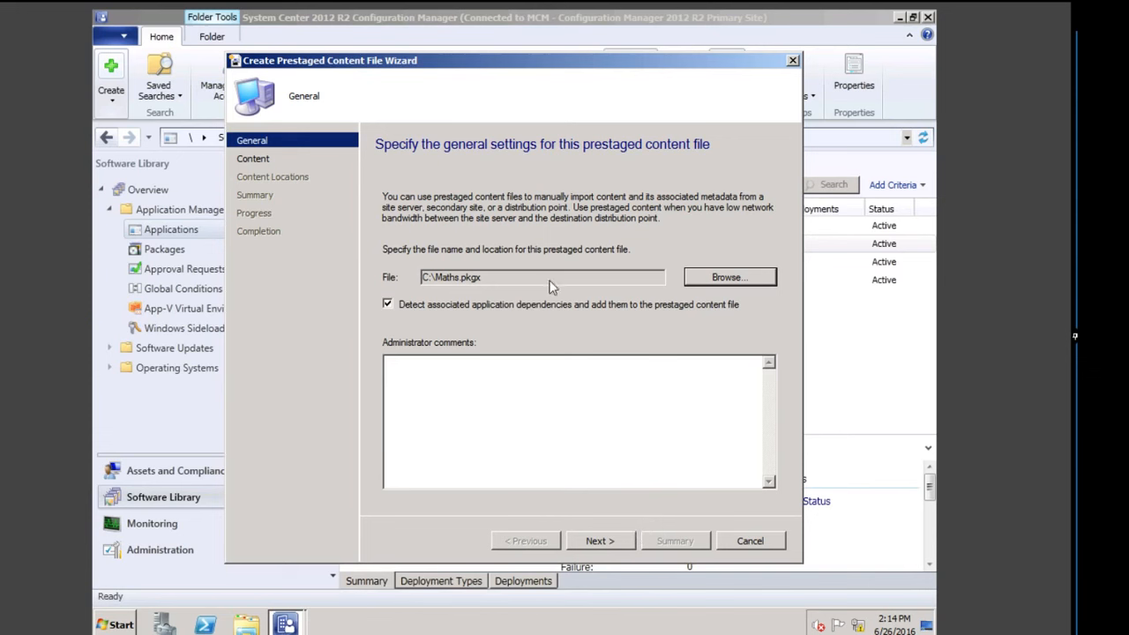
{"action": "left_click", "coordinate": [605, 542]}
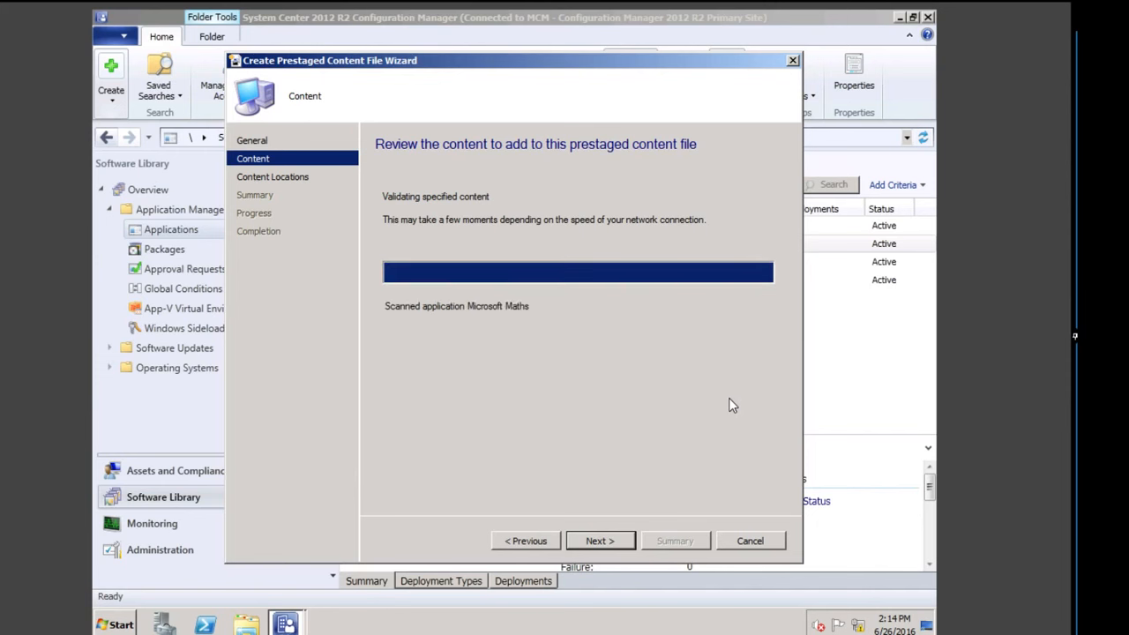
{"action": "left_click", "coordinate": [600, 540]}
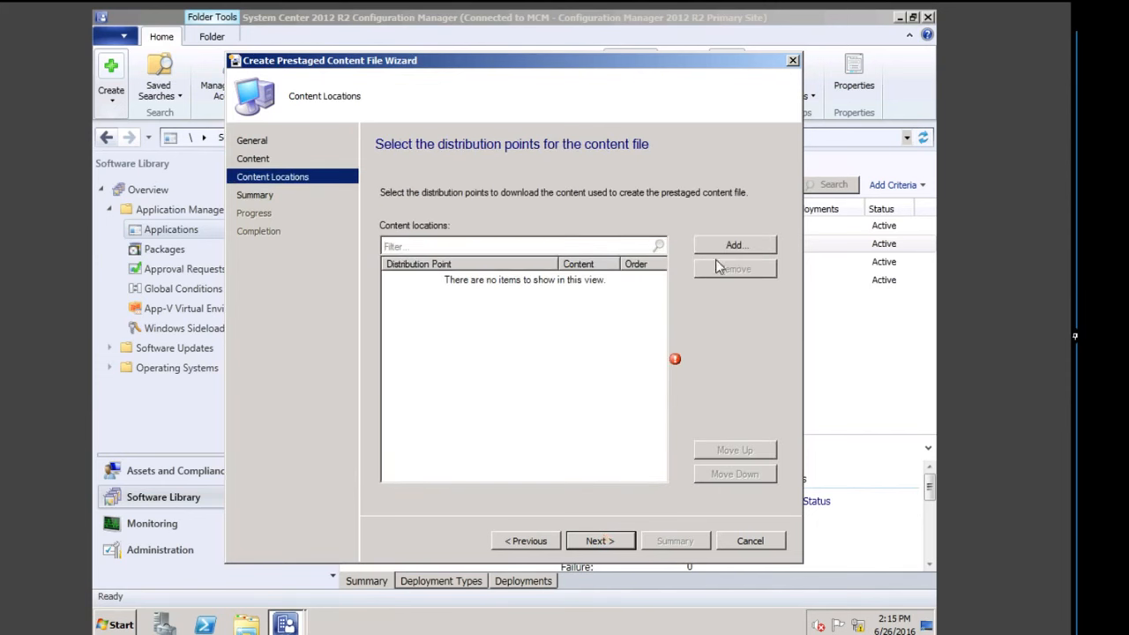
Step: Add PRIMARY1.CONFIGMGRDOM.LOCAL as the source distribution point, create the prestaged content file and close the wizard
{"action": "left_click", "coordinate": [734, 247]}
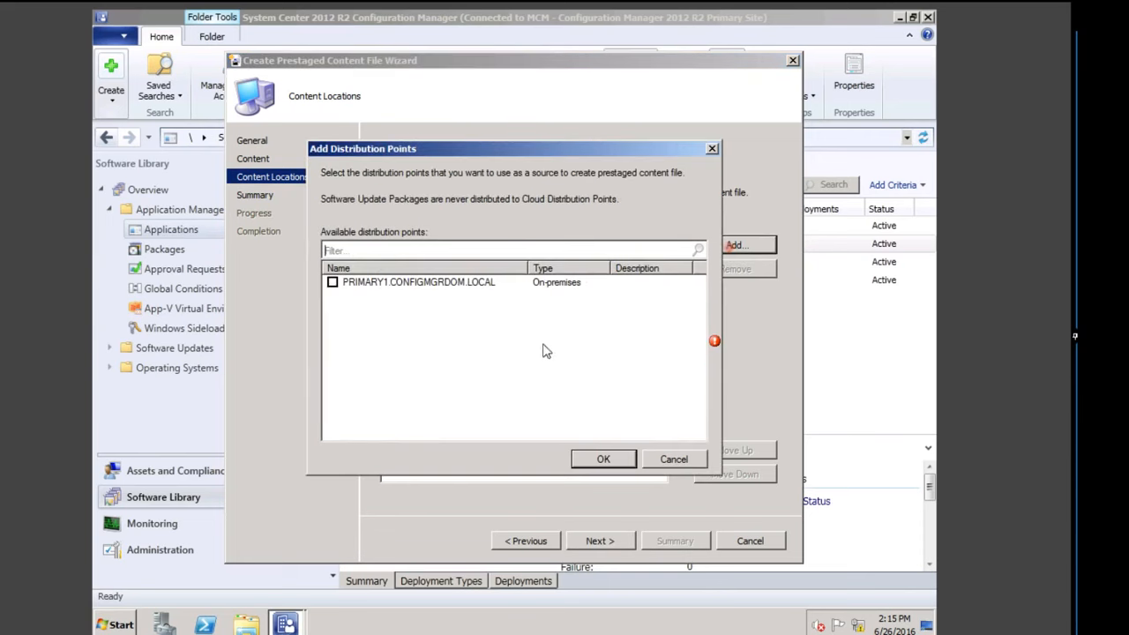
{"action": "left_click", "coordinate": [331, 283]}
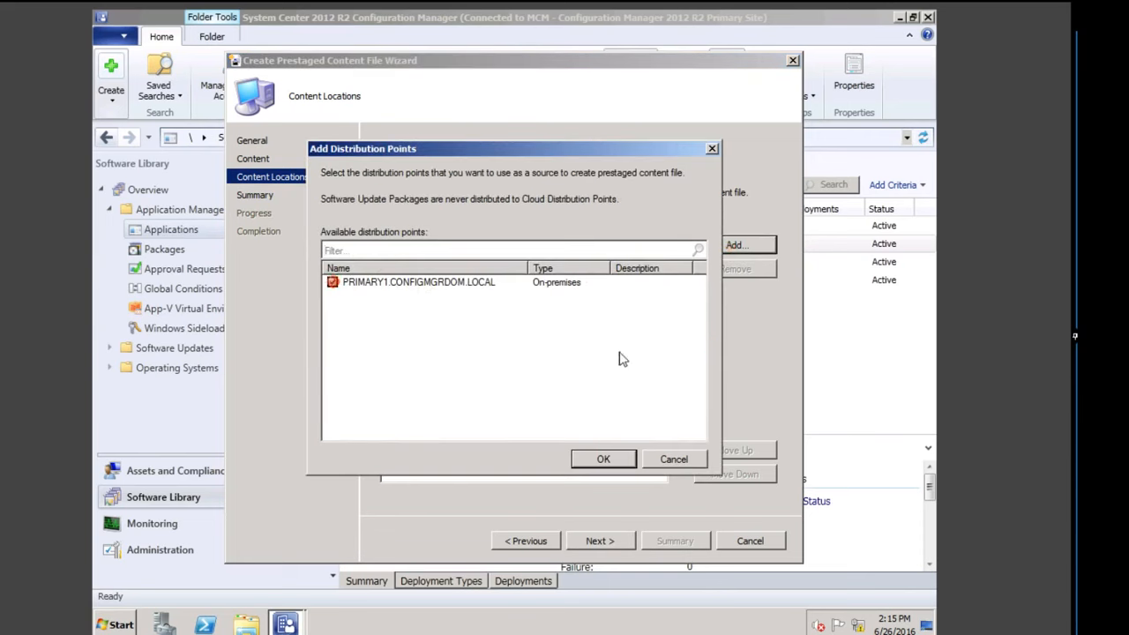
{"action": "left_click", "coordinate": [608, 464]}
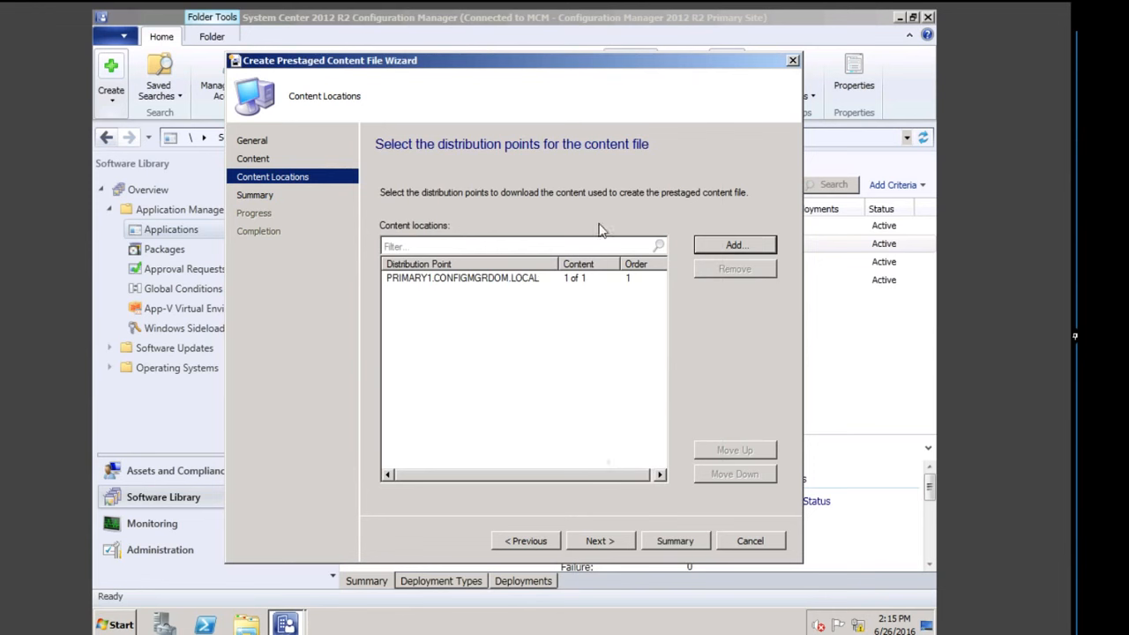
{"action": "left_click", "coordinate": [594, 541]}
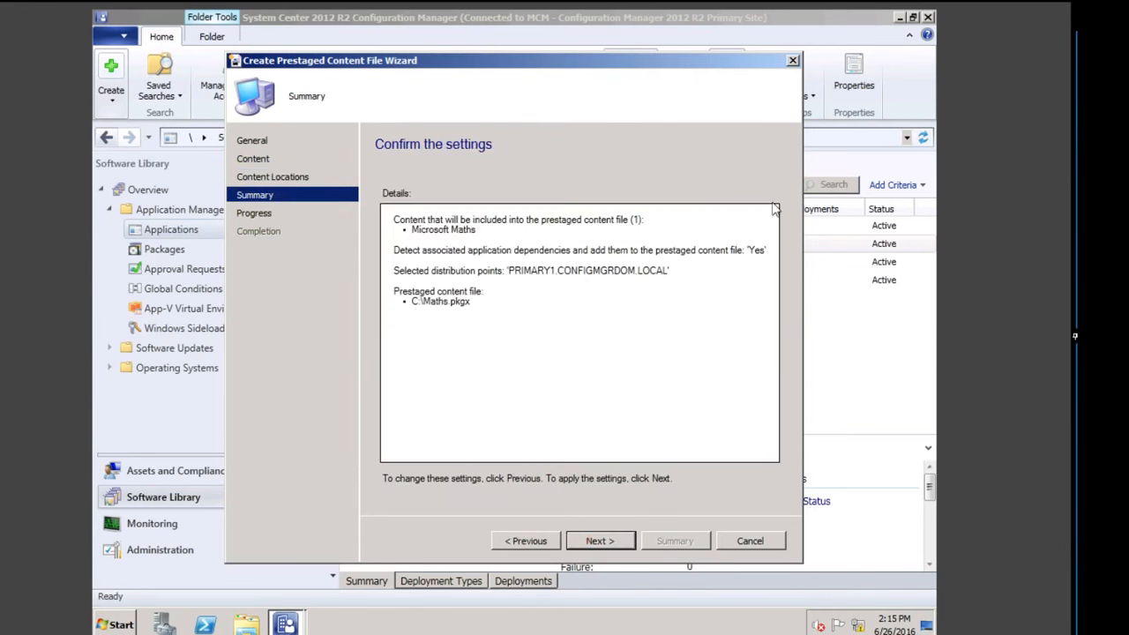
{"action": "left_click", "coordinate": [598, 540]}
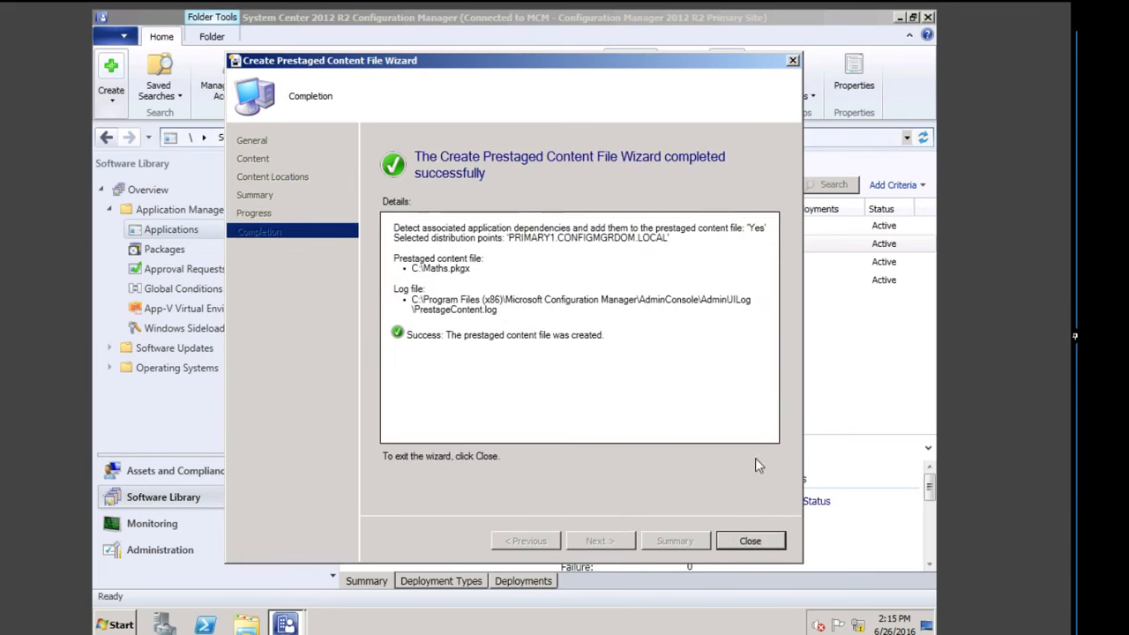
{"action": "left_click", "coordinate": [750, 541]}
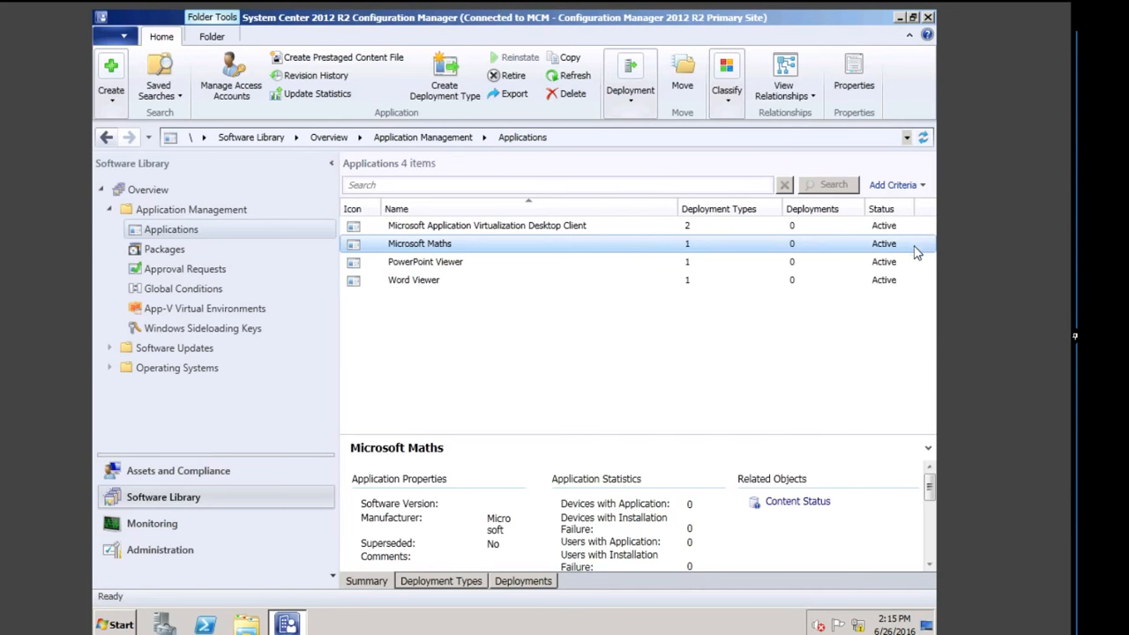
Step: Close the console and locate the Maths.pkgx file on Local Disk (C:) in Windows Explorer
{"action": "left_click", "coordinate": [929, 18]}
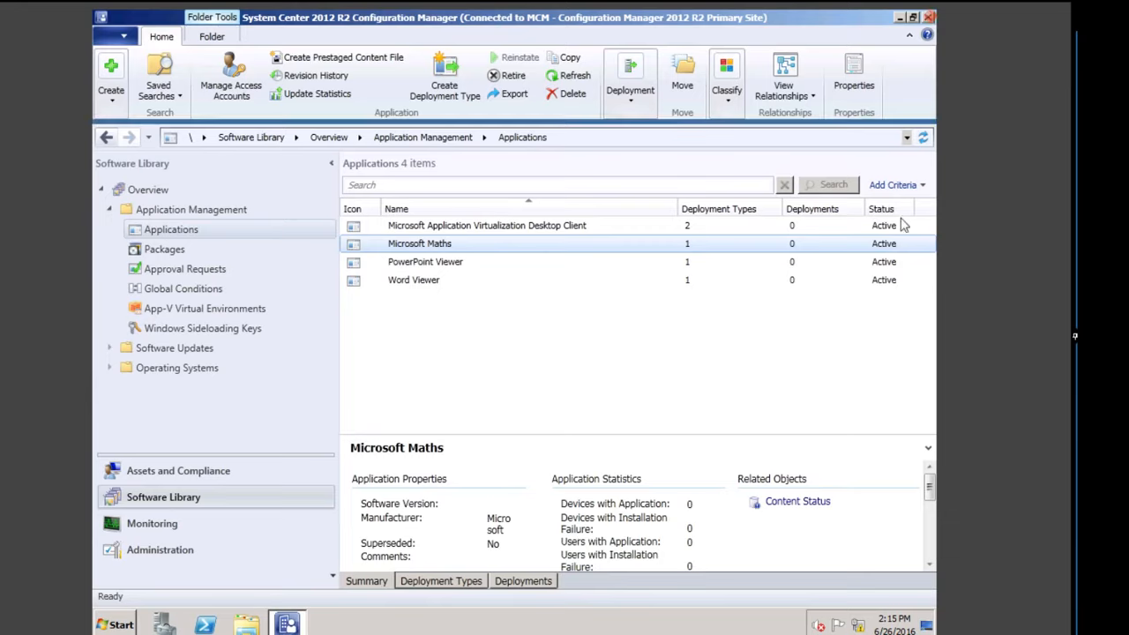
{"action": "left_click", "coordinate": [247, 625]}
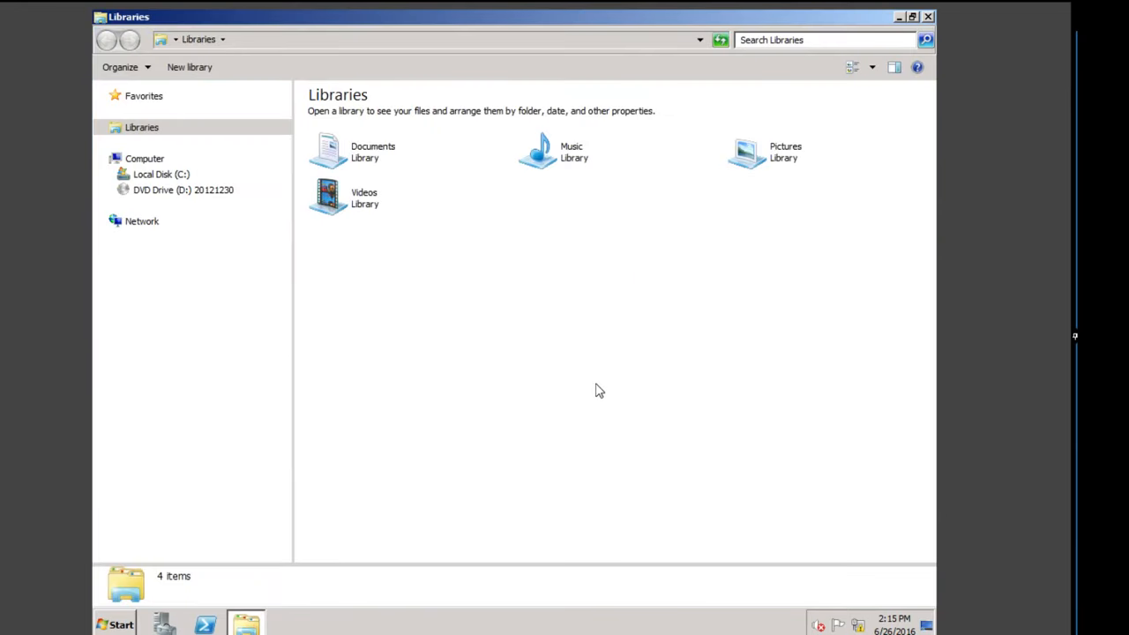
{"action": "left_click", "coordinate": [168, 174]}
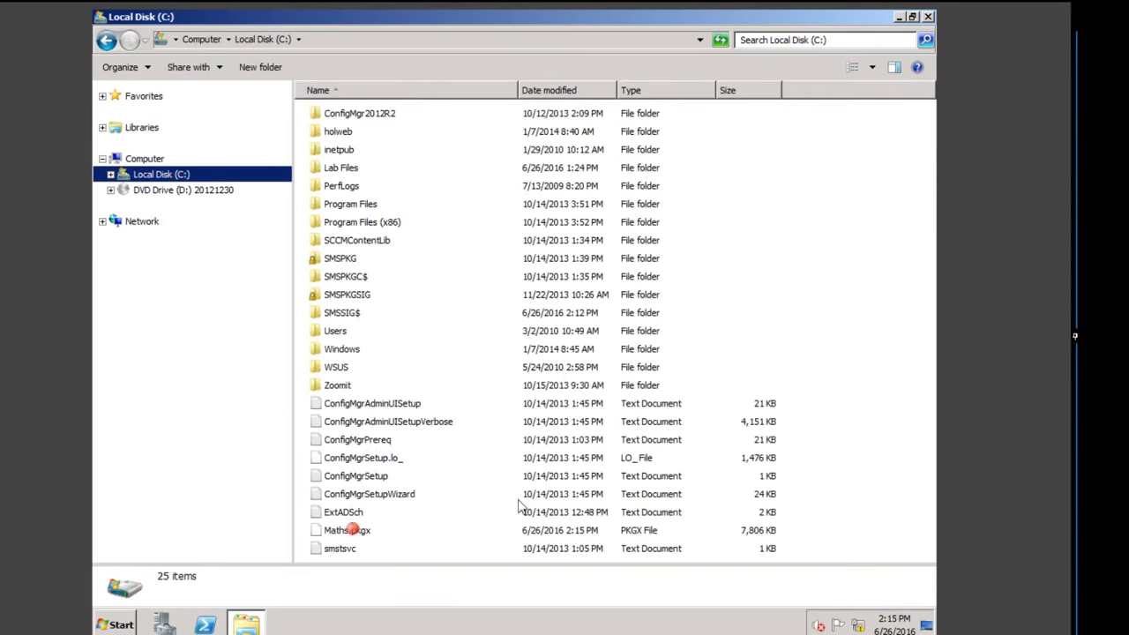
{"action": "left_click", "coordinate": [353, 530]}
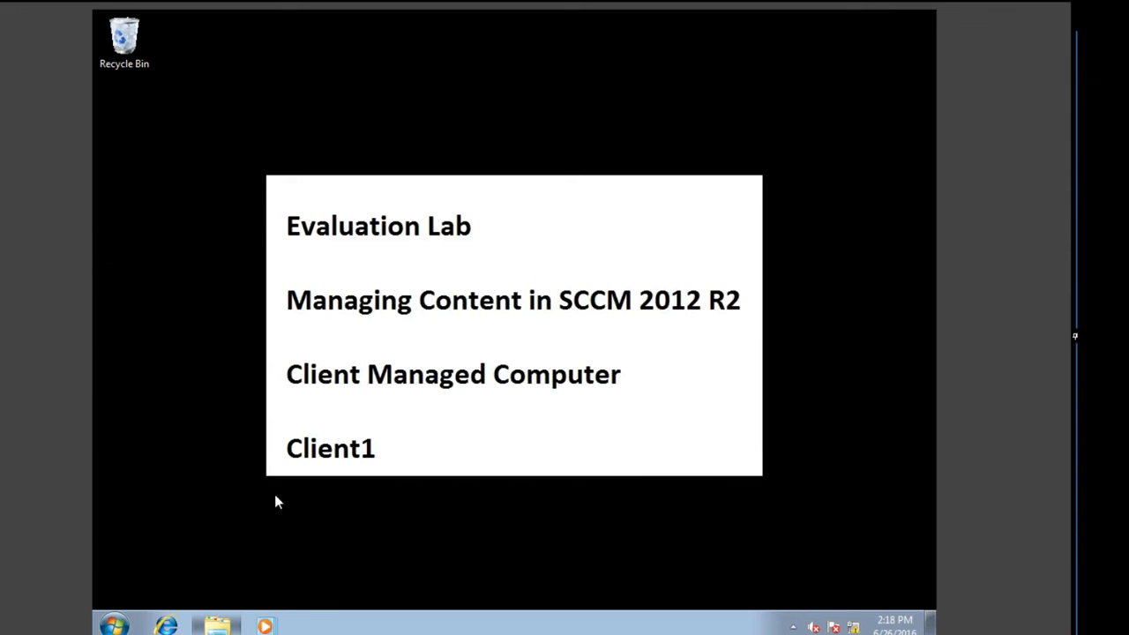
Step: On Client1, run C:\SMS_DP$\SMS\Tools\ExtractContent /P:\\Primary1\c$\maths.pkgx in a maximized Command Prompt to extract the prestaged content
{"action": "left_click", "coordinate": [113, 624]}
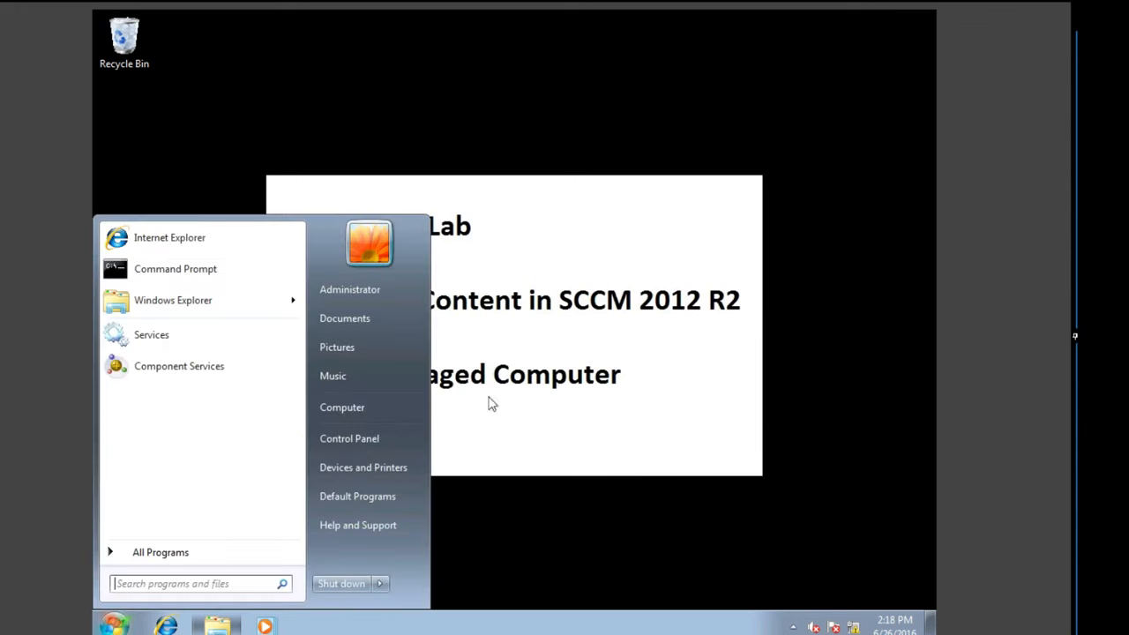
{"action": "left_click", "coordinate": [187, 270]}
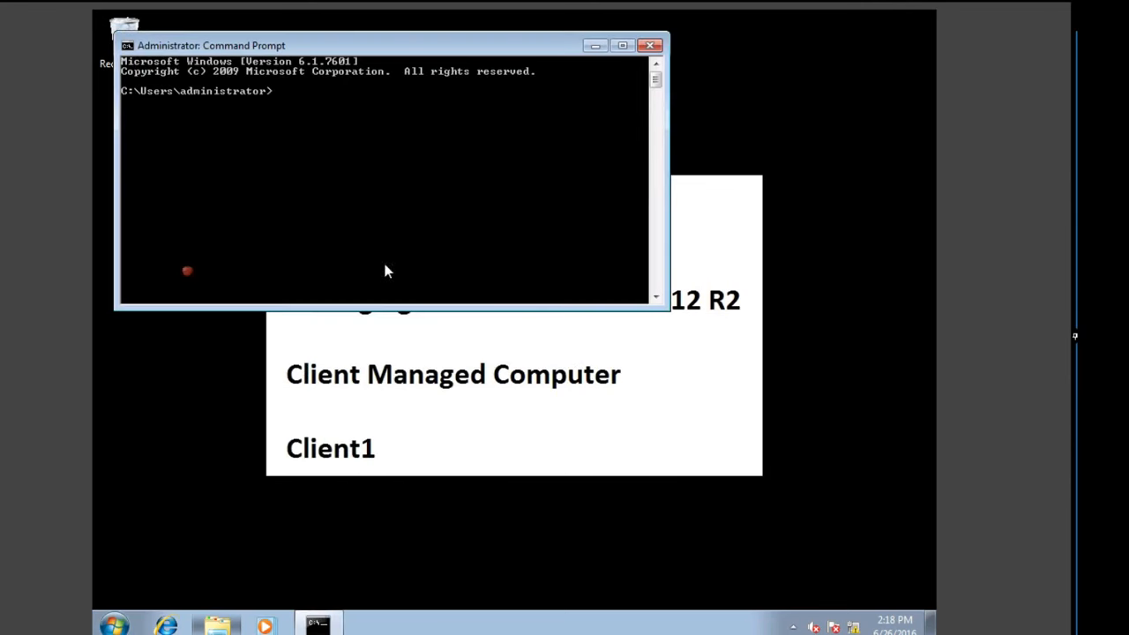
{"action": "type", "text": "C:\\SMS_DP$\\SMS\\Tools\\ExtractContent /P:\\Primary1\\c$\\maths.pkgx"}
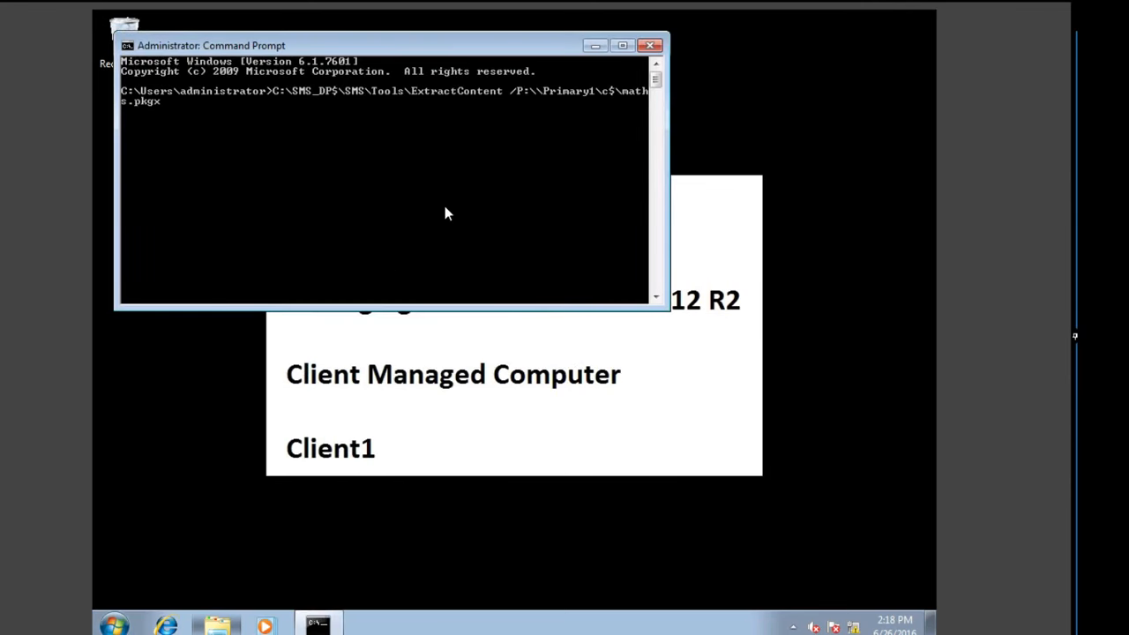
{"action": "left_click", "coordinate": [622, 45]}
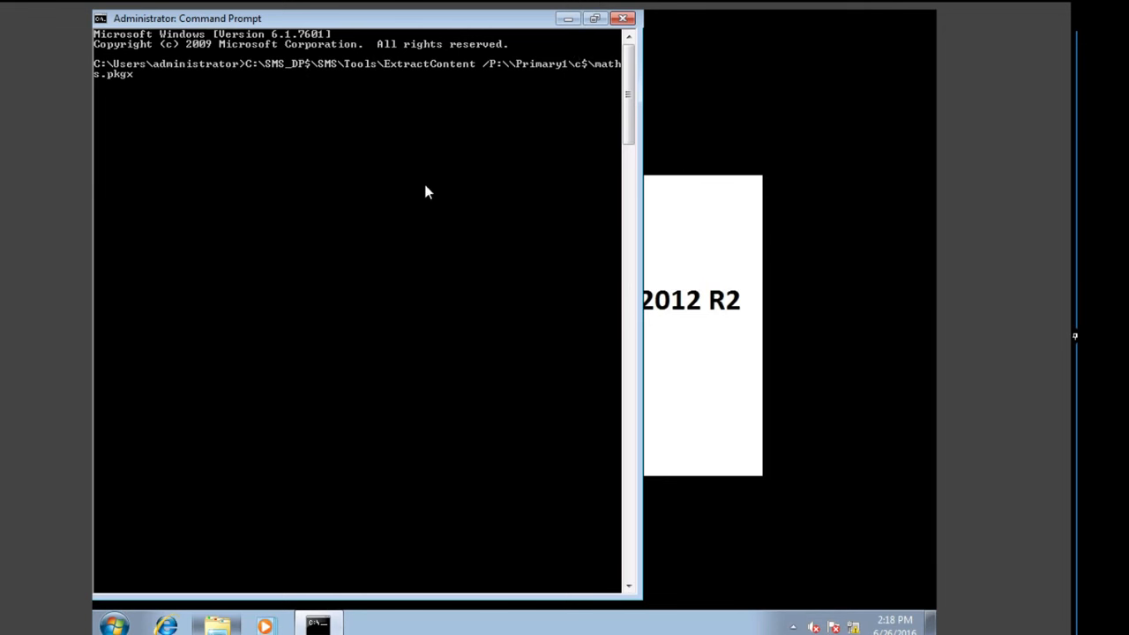
{"action": "key", "text": "Return"}
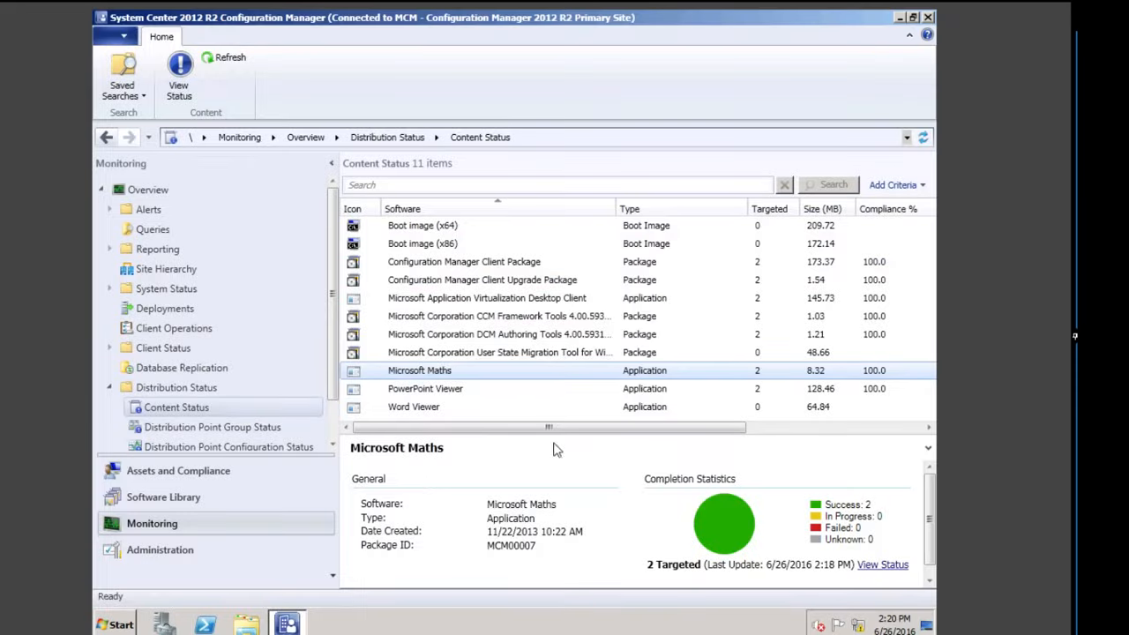
Step: View the detailed content status of Microsoft Maths in the Configuration Manager console and check its in-progress and success entries
{"action": "left_click", "coordinate": [884, 565]}
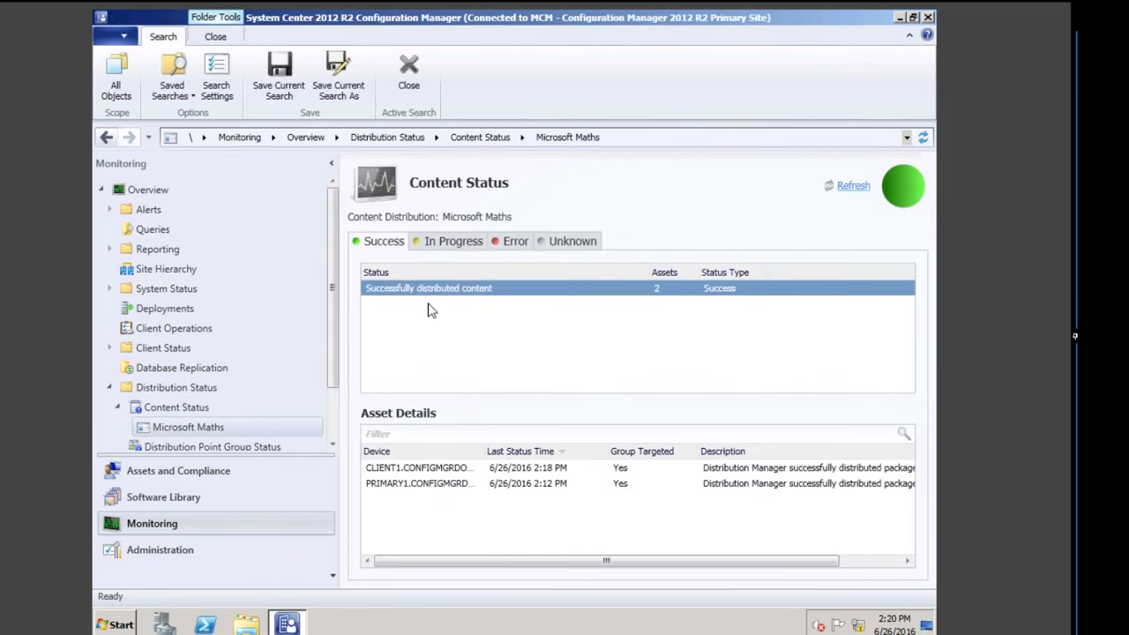
{"action": "left_click", "coordinate": [447, 246]}
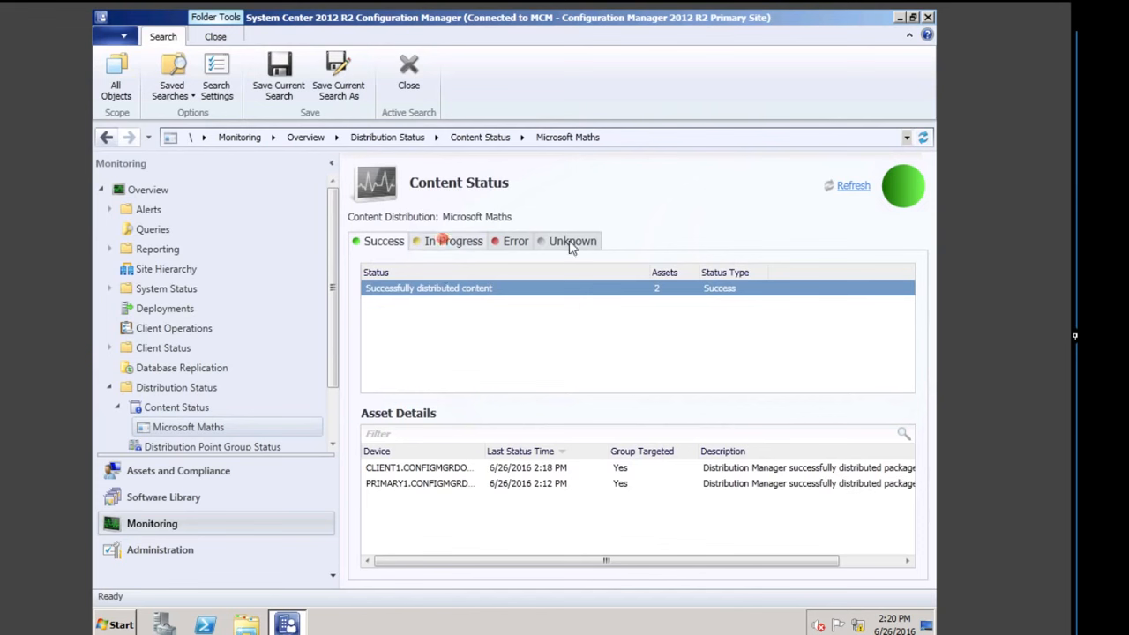
{"action": "left_click", "coordinate": [385, 245]}
Step: Disable prestaged content on the CLIENT1.CONFIGMGRDOM.LOCAL distribution point and enable it to pull content from other distribution points
{"action": "left_click", "coordinate": [157, 549]}
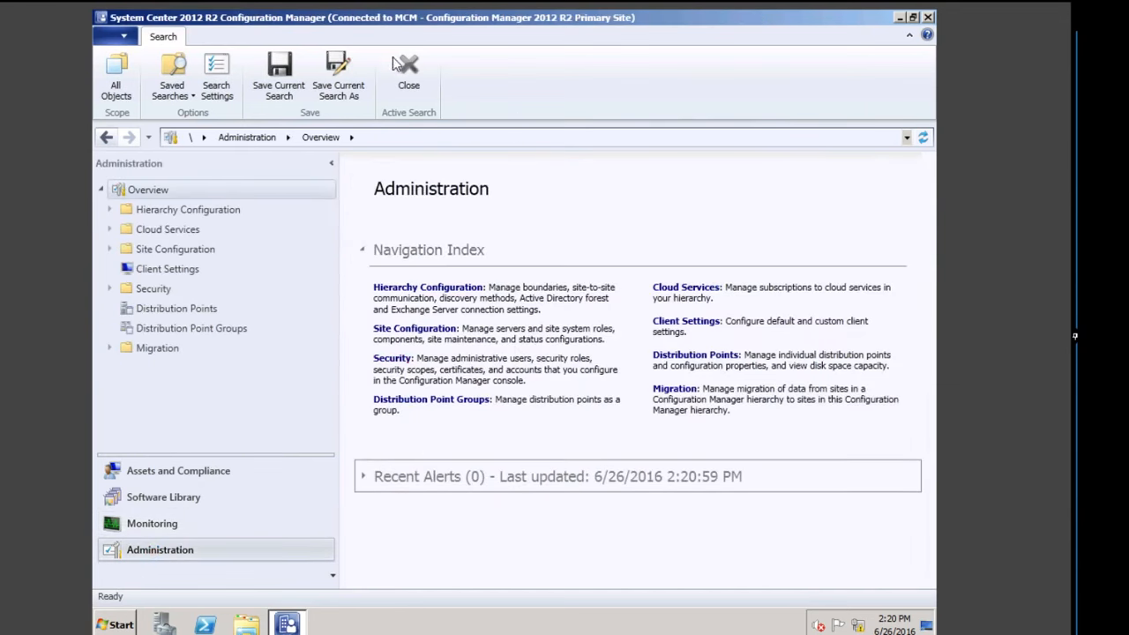
{"action": "left_click", "coordinate": [187, 326]}
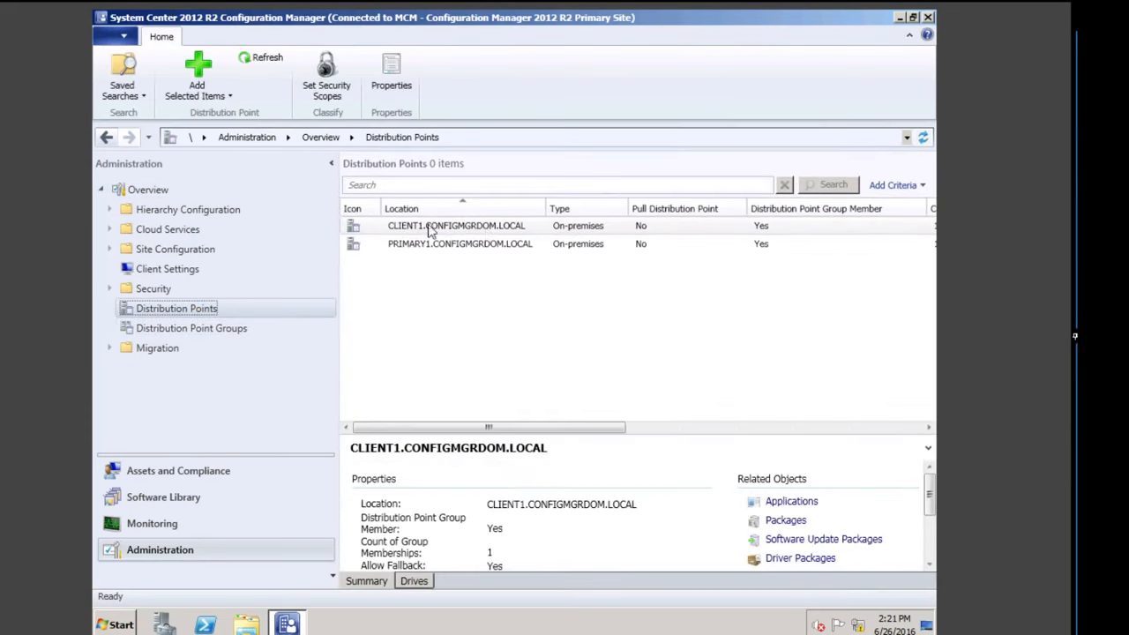
{"action": "left_click", "coordinate": [424, 227]}
{"action": "right_click", "coordinate": [424, 226]}
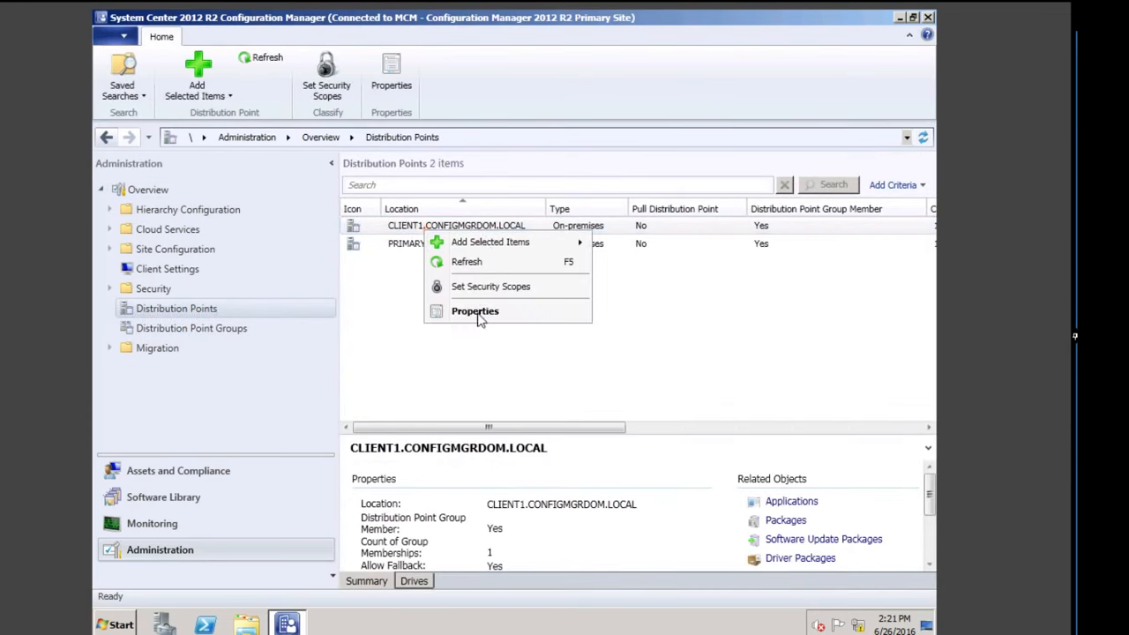
{"action": "left_click", "coordinate": [477, 314]}
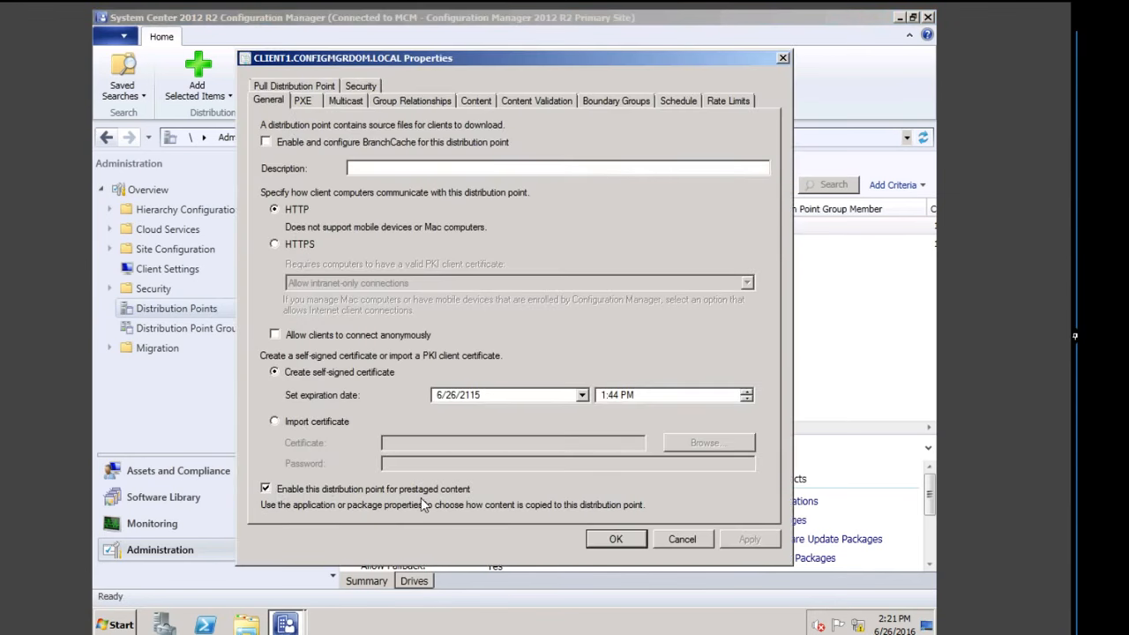
{"action": "left_click", "coordinate": [266, 489]}
{"action": "left_click", "coordinate": [285, 85]}
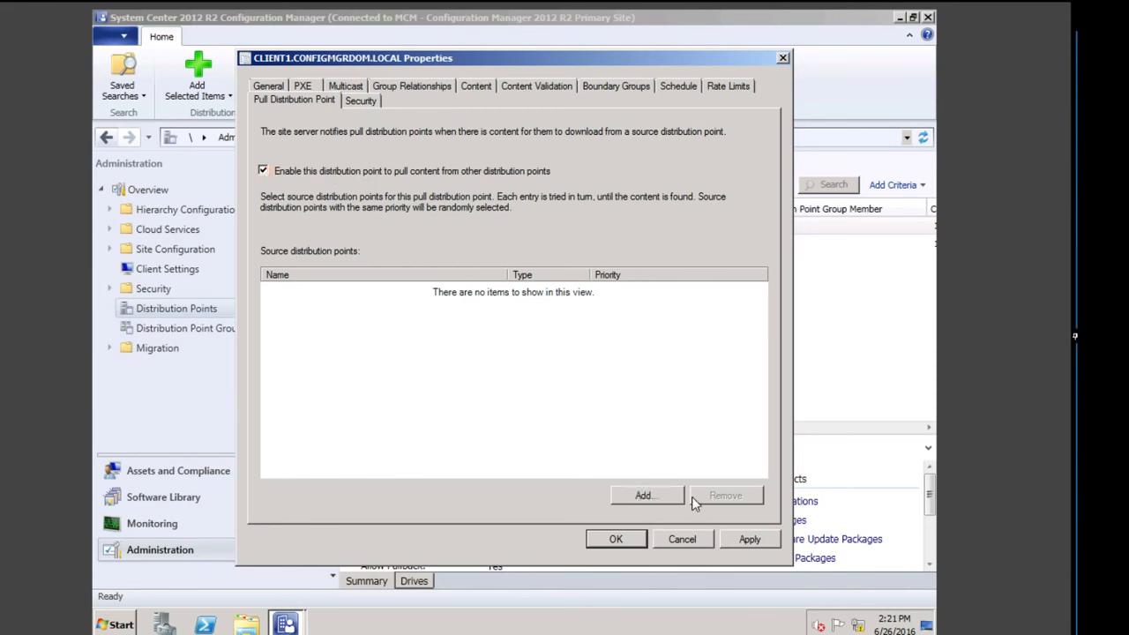
Step: Add PRIMARY1.CONFIGMGRDOM.LOCAL as the source for the pull distribution point, then apply and save the properties
{"action": "left_click", "coordinate": [647, 496]}
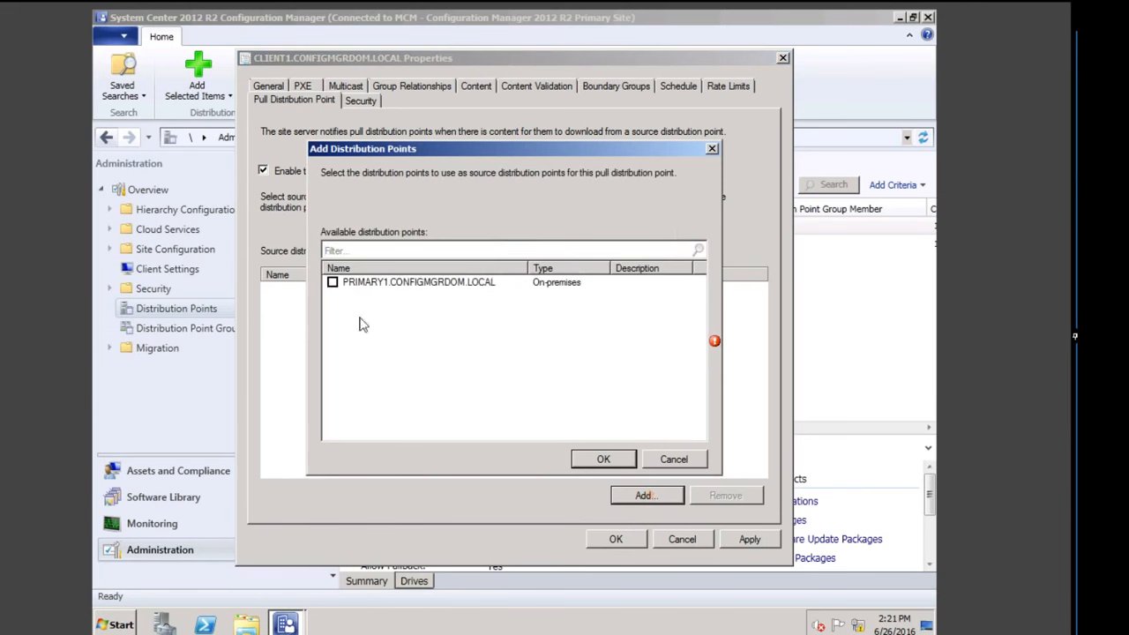
{"action": "left_click", "coordinate": [333, 283]}
{"action": "left_click", "coordinate": [604, 460]}
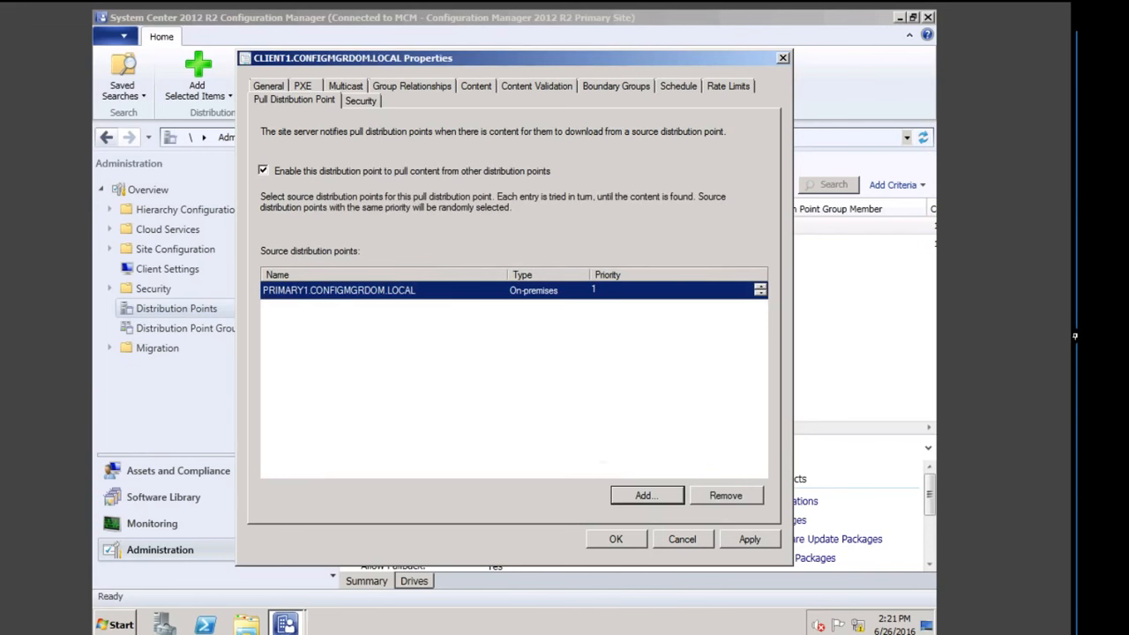
{"action": "left_click", "coordinate": [748, 540]}
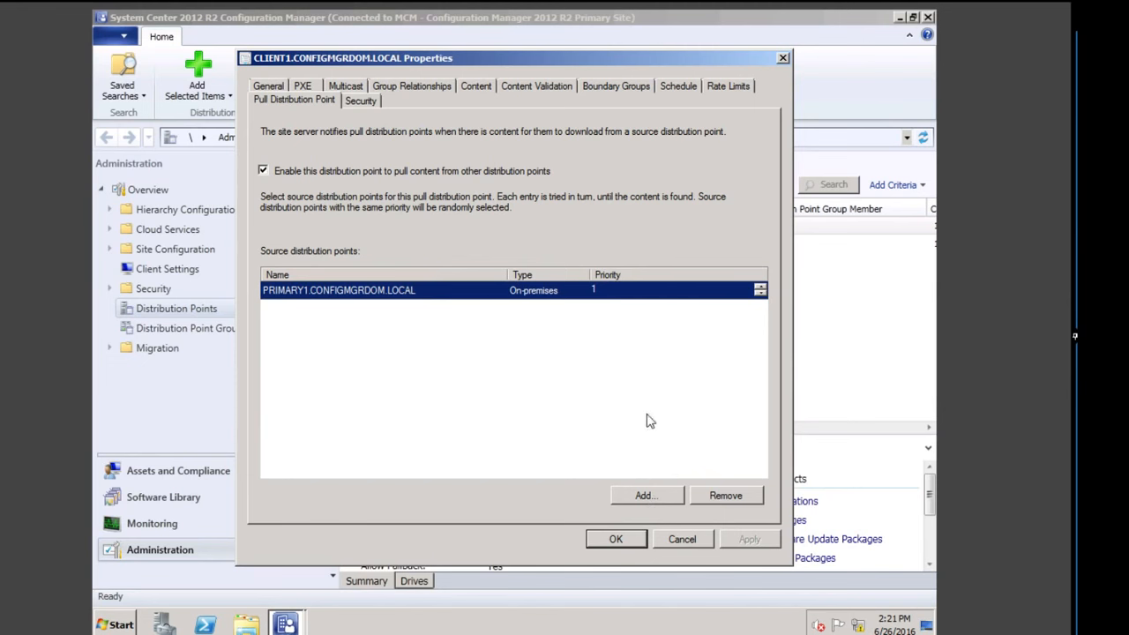
{"action": "left_click", "coordinate": [615, 540]}
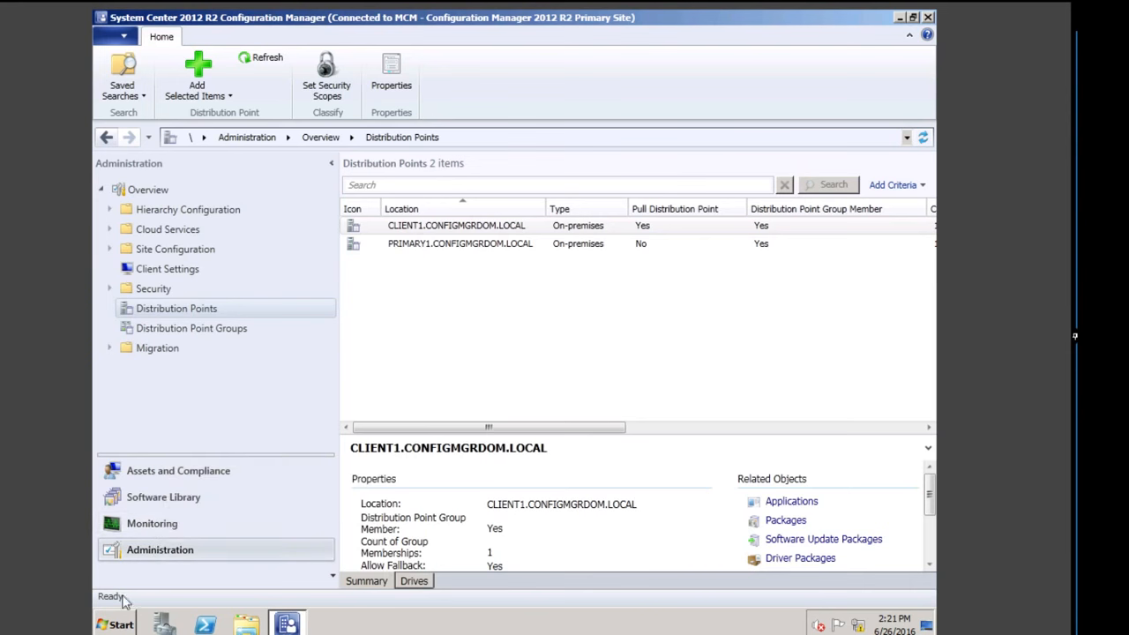
Step: Start distributing content for the Word Viewer application with its detected dependencies and continue to the content destination settings
{"action": "left_click", "coordinate": [189, 497]}
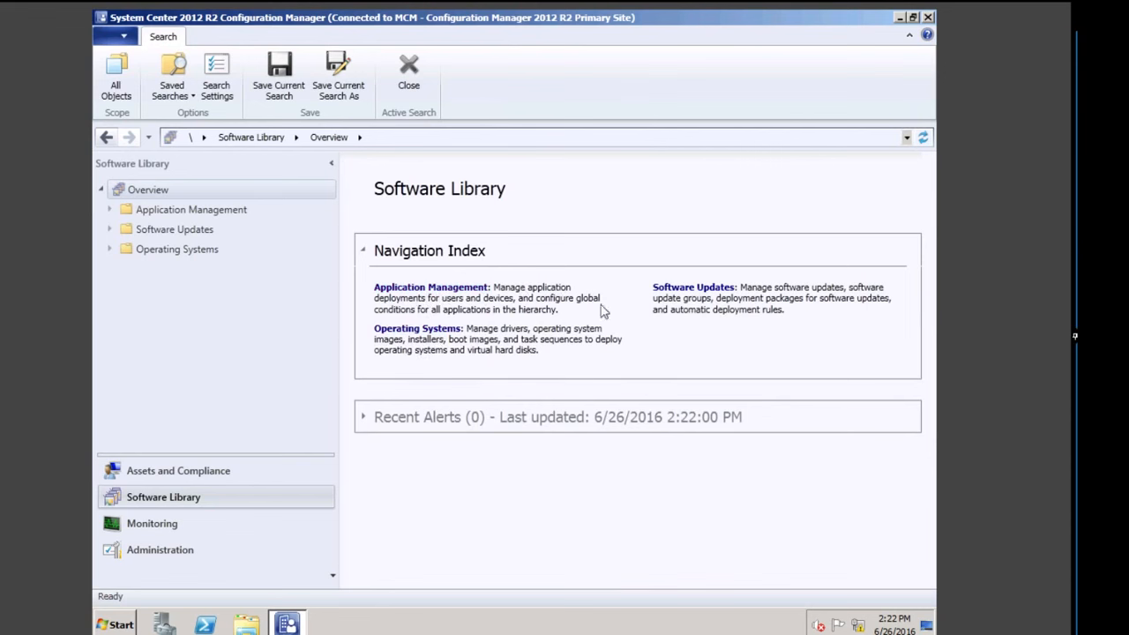
{"action": "left_click", "coordinate": [433, 292]}
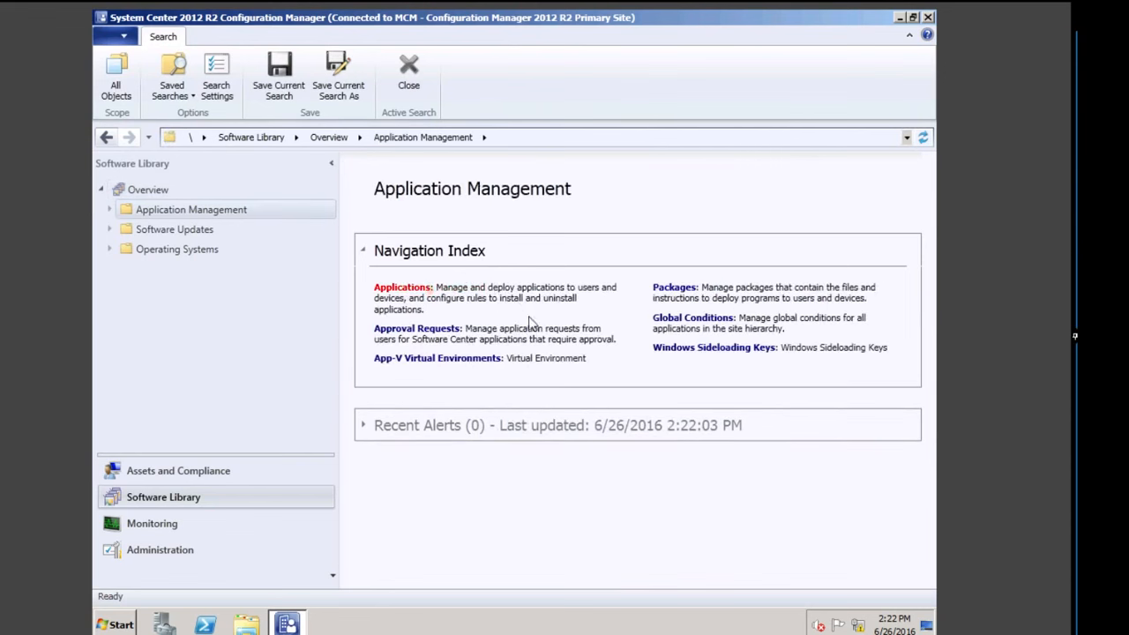
{"action": "left_click", "coordinate": [398, 289]}
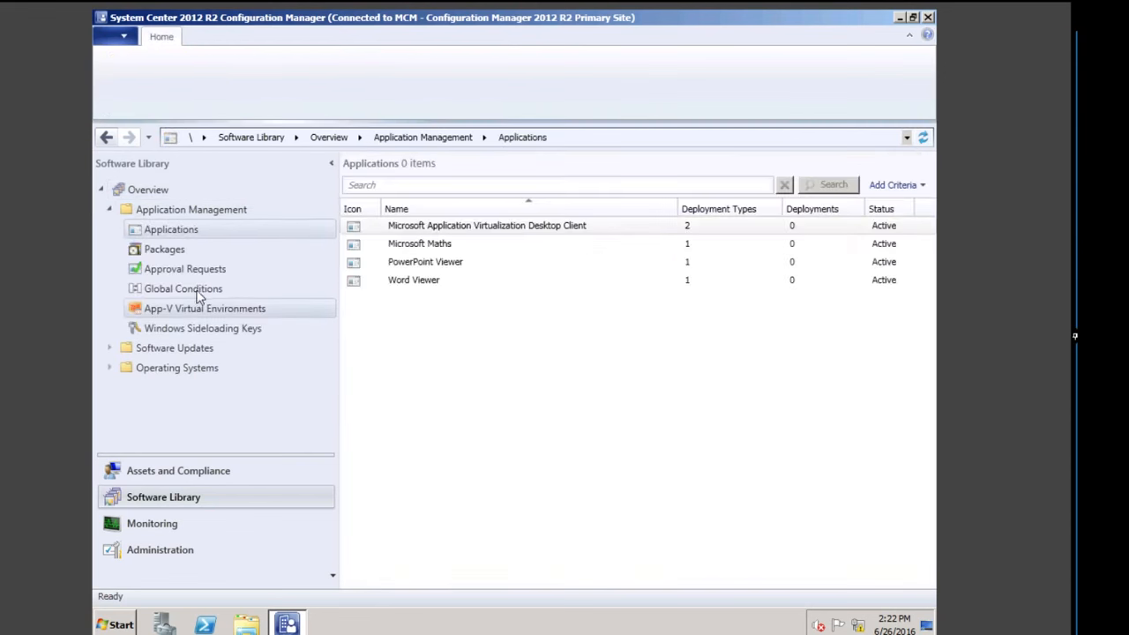
{"action": "left_click", "coordinate": [424, 262]}
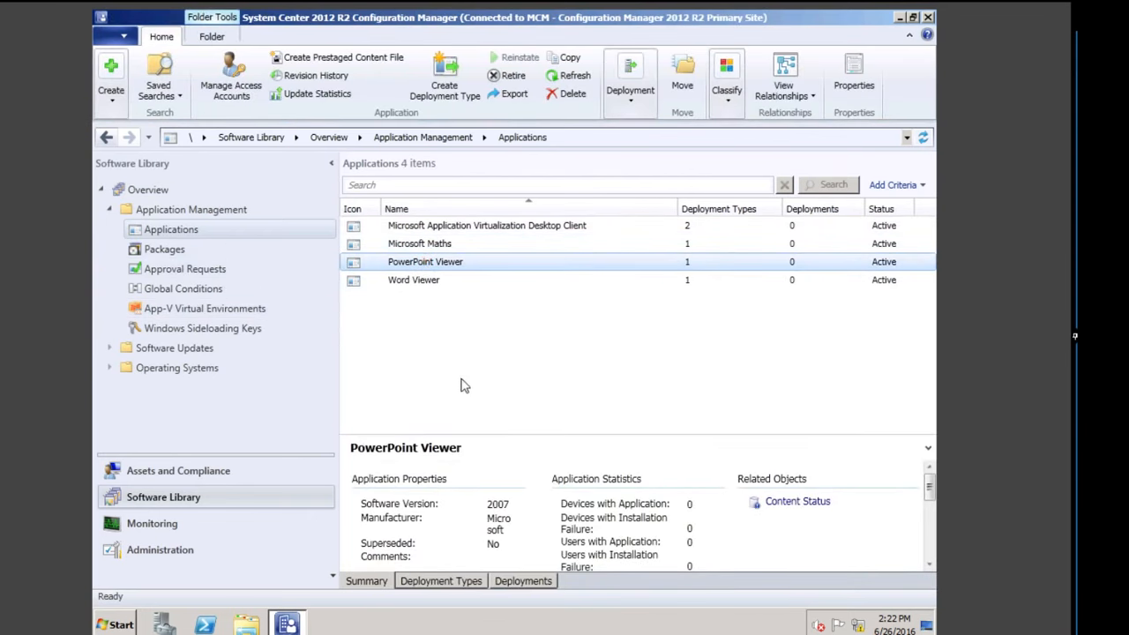
{"action": "left_click", "coordinate": [440, 283]}
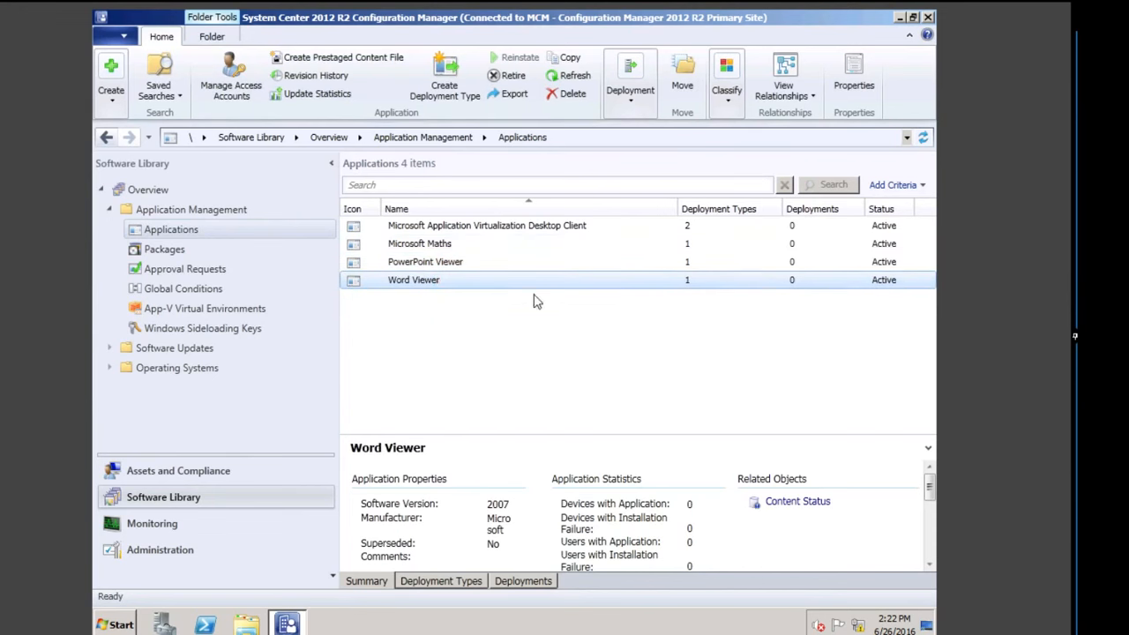
{"action": "left_click", "coordinate": [632, 107]}
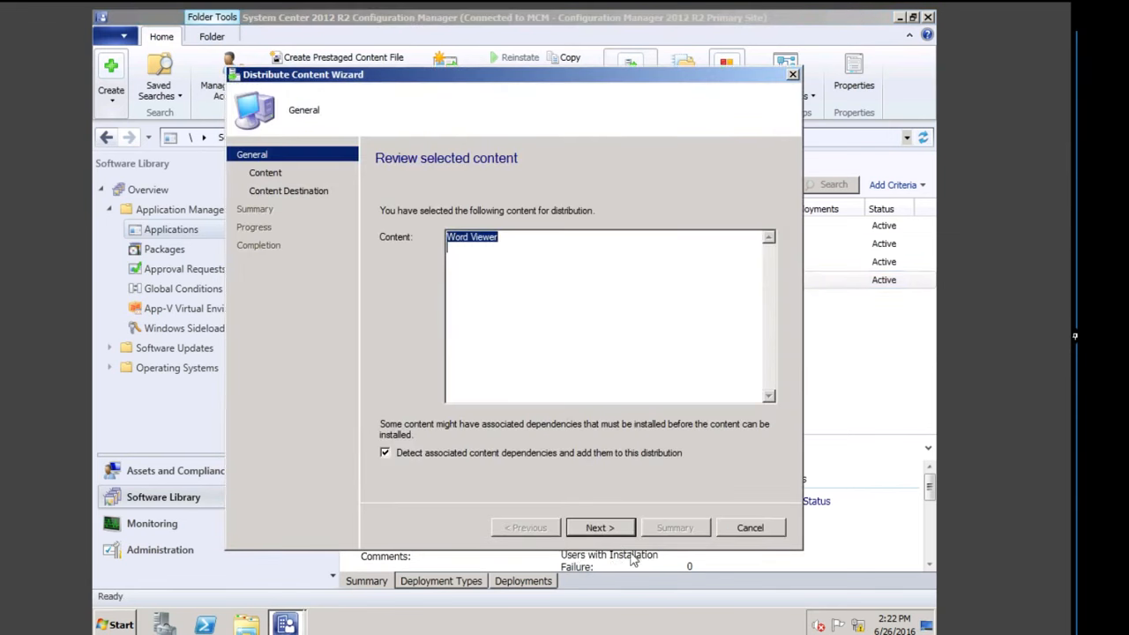
{"action": "left_click", "coordinate": [603, 525]}
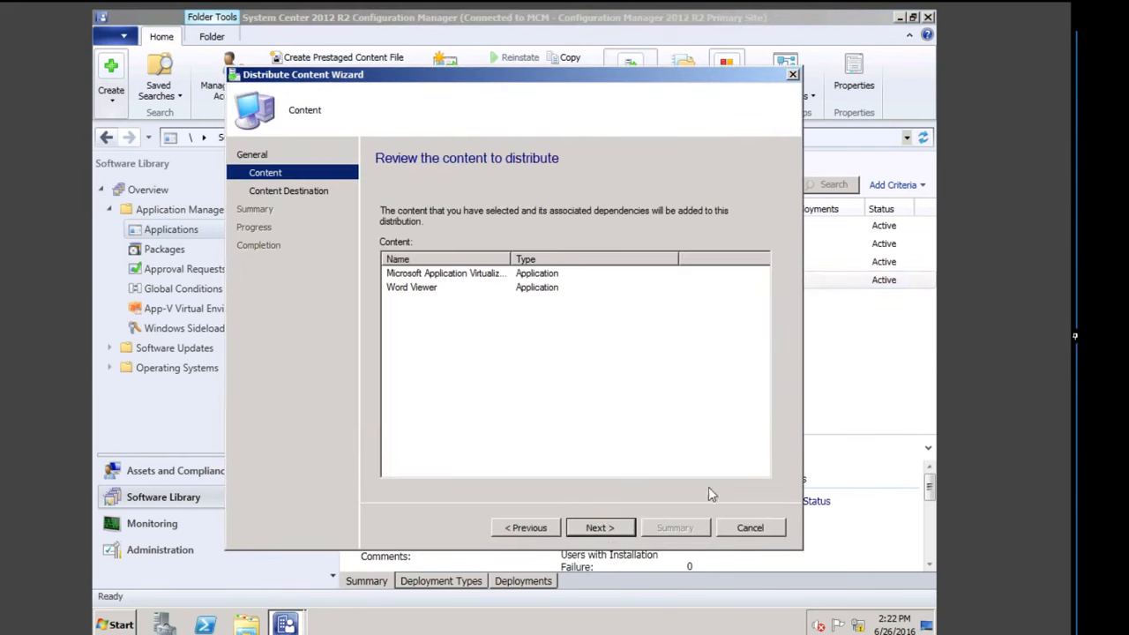
{"action": "left_click", "coordinate": [598, 526]}
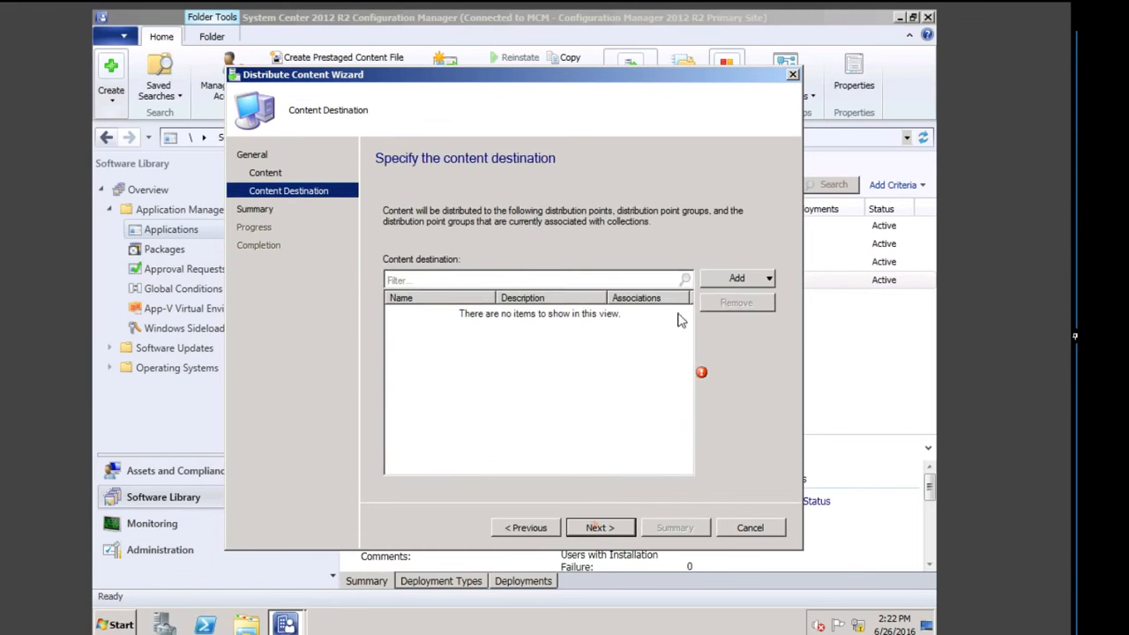
Step: Add the PRIMARY1.CONFIGMGRDOM.LOCAL distribution point as the destination and complete the Word Viewer content distribution
{"action": "left_click", "coordinate": [770, 278]}
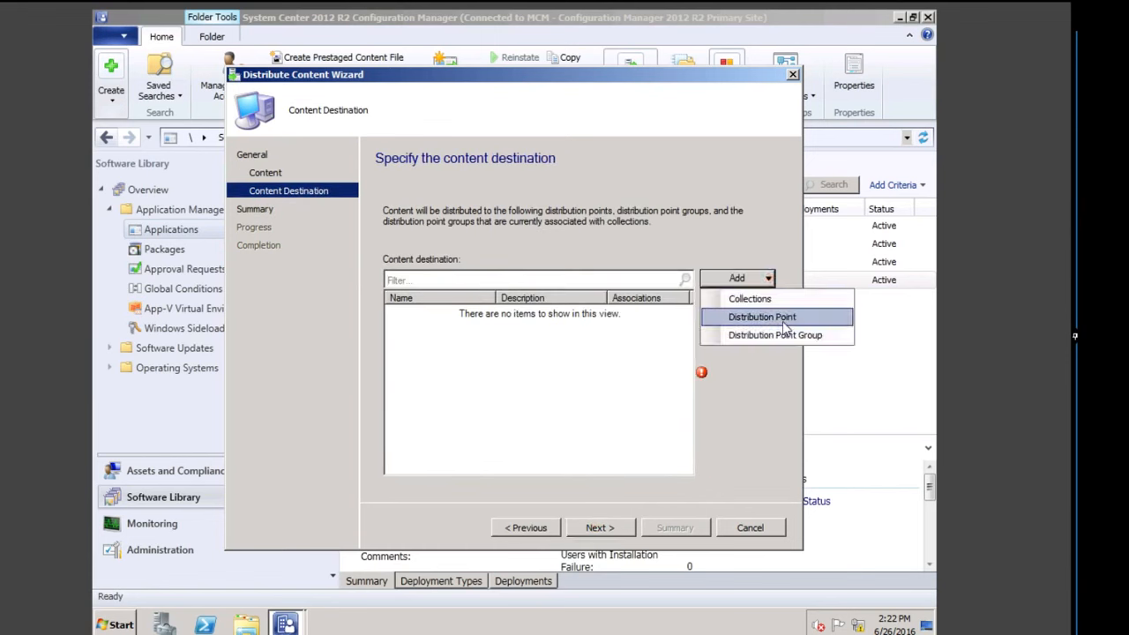
{"action": "left_click", "coordinate": [785, 318]}
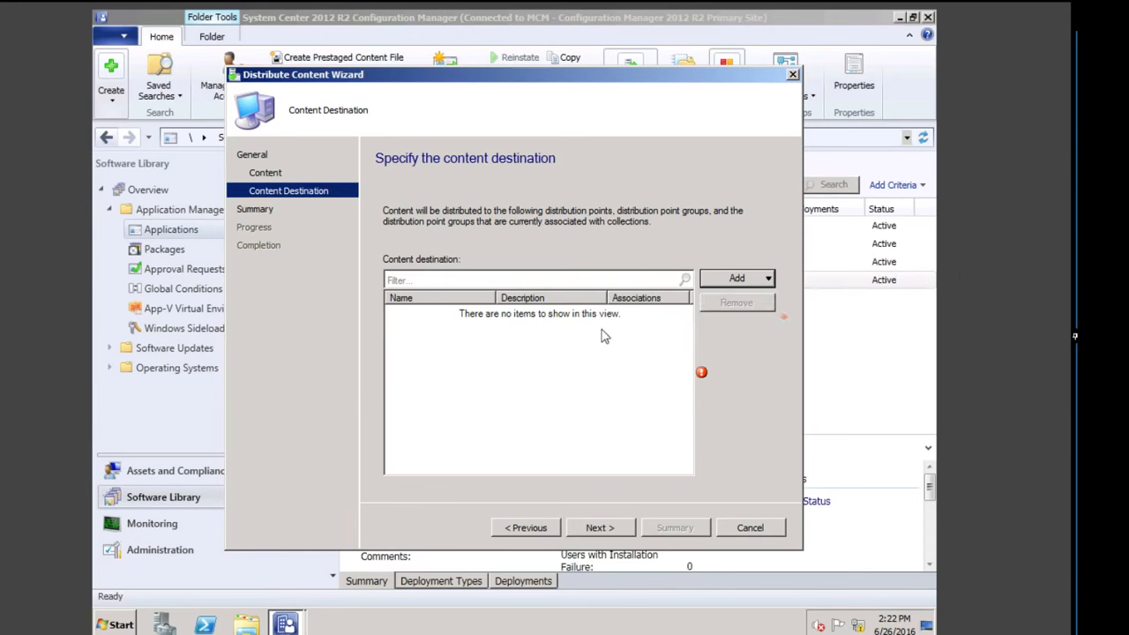
{"action": "left_click", "coordinate": [332, 296]}
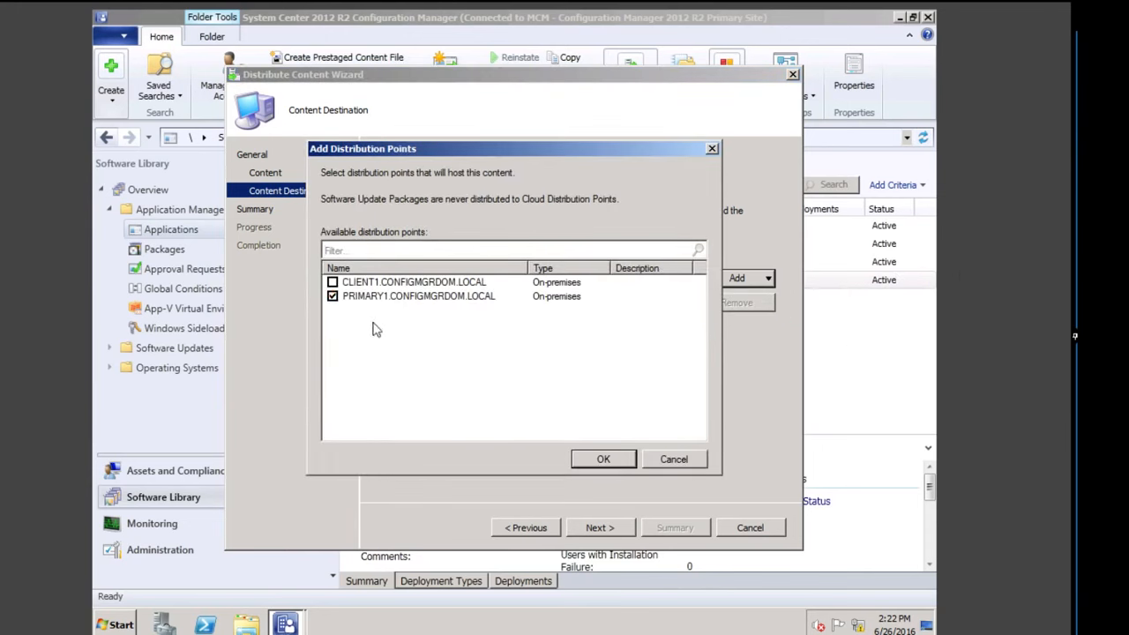
{"action": "left_click", "coordinate": [603, 460]}
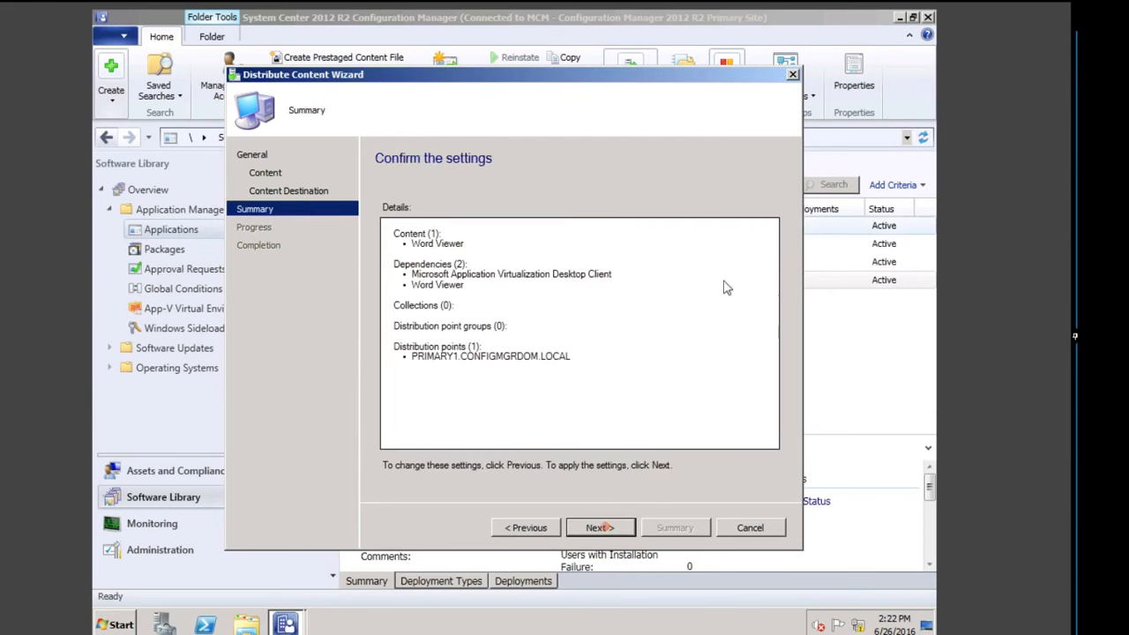
{"action": "left_click", "coordinate": [600, 527]}
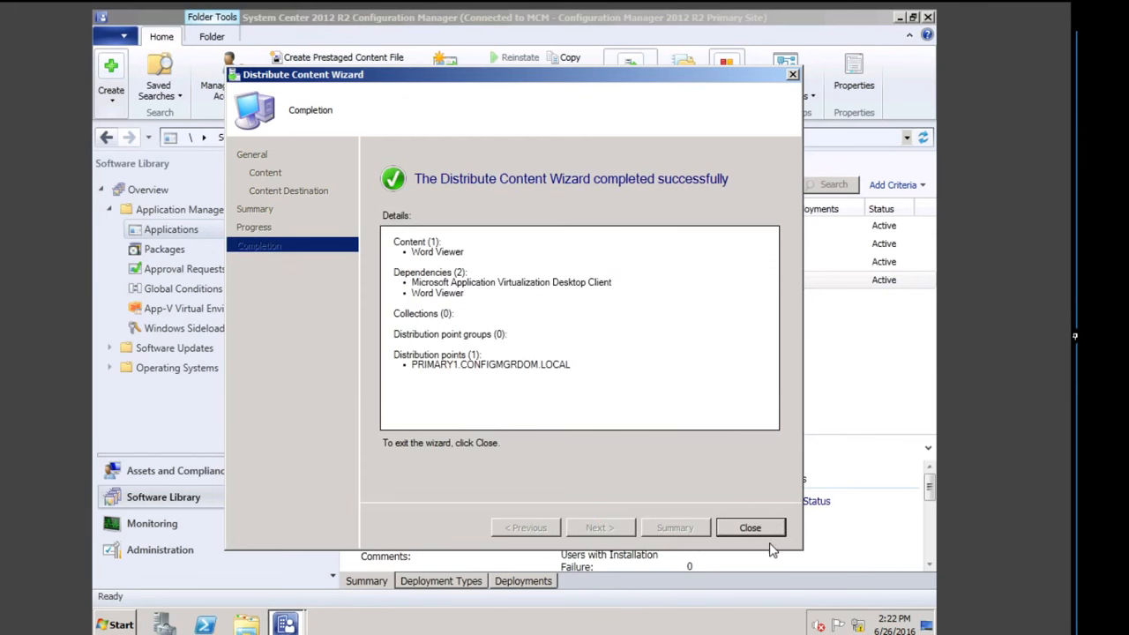
{"action": "left_click", "coordinate": [752, 531]}
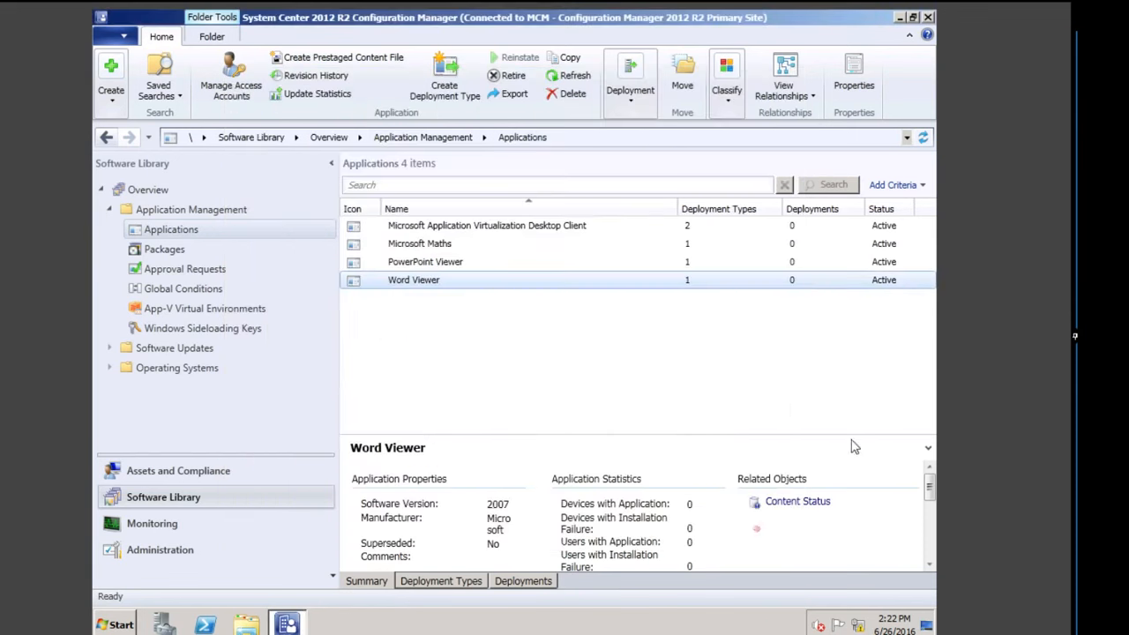
Step: Check the detailed content status of Word Viewer, including its in-progress and success entries, and return to the Content Status list
{"action": "left_click", "coordinate": [793, 504]}
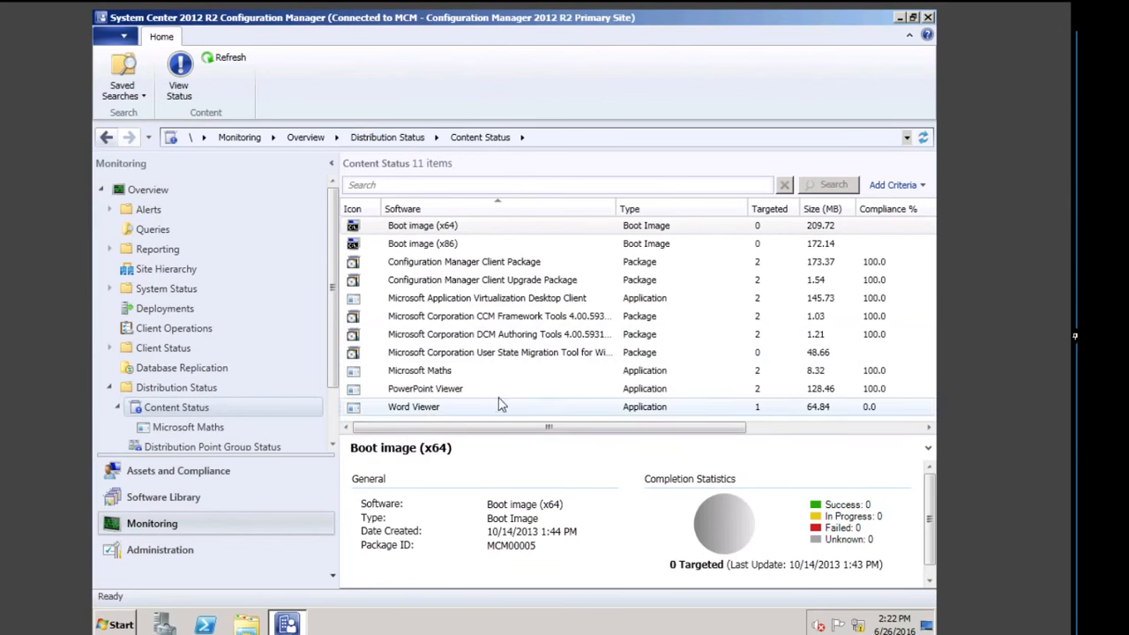
{"action": "left_click", "coordinate": [432, 408]}
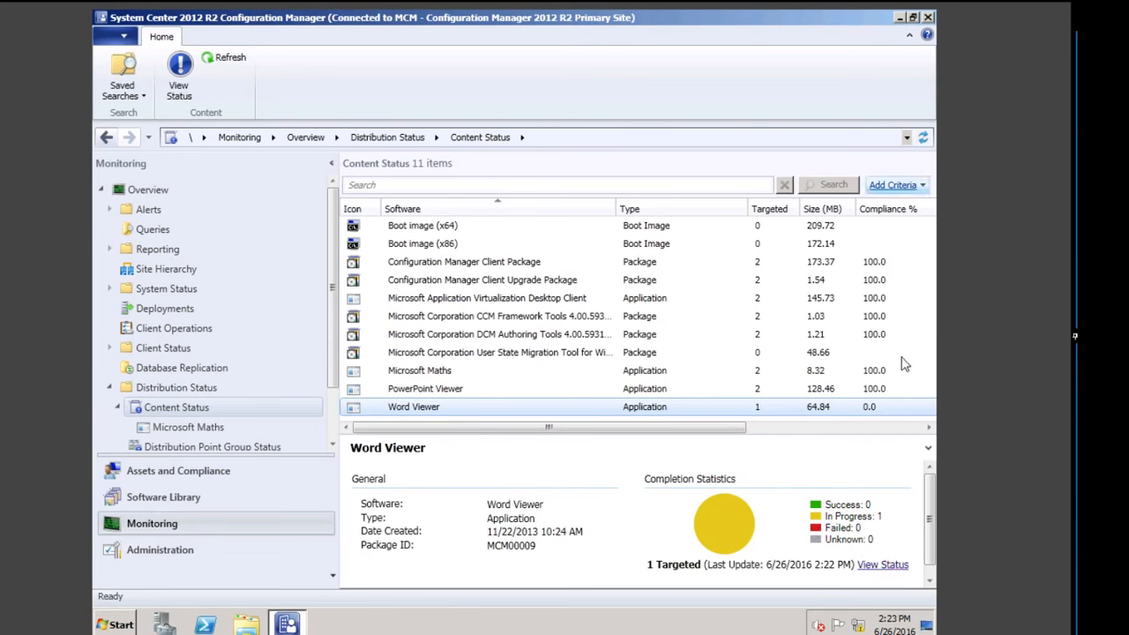
{"action": "left_click", "coordinate": [886, 566]}
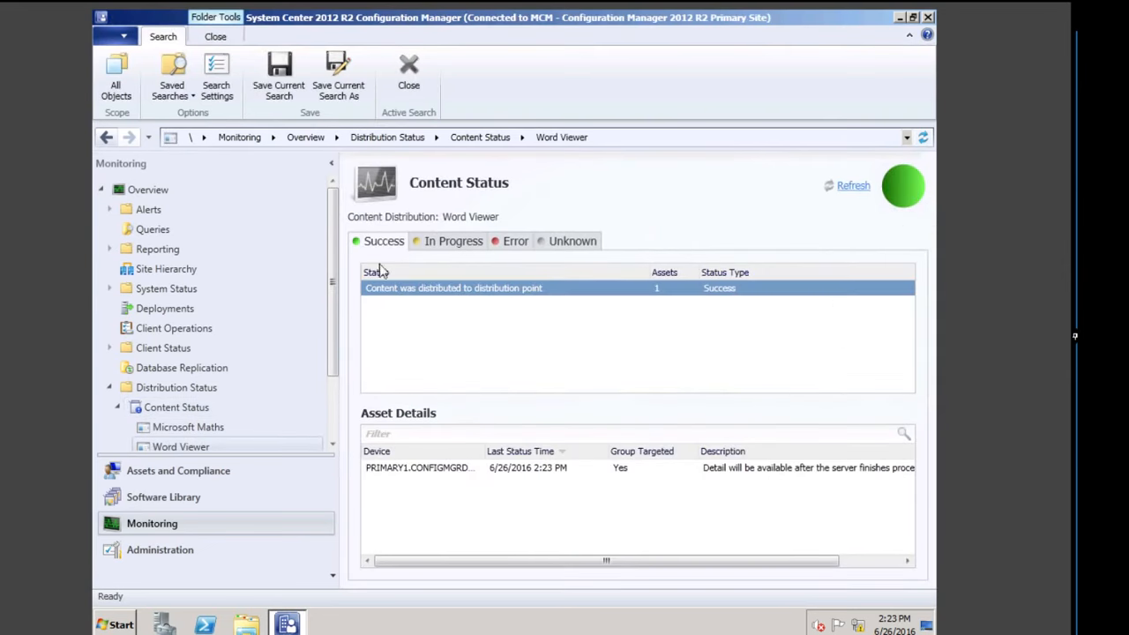
{"action": "left_click", "coordinate": [453, 244]}
{"action": "left_click", "coordinate": [383, 243]}
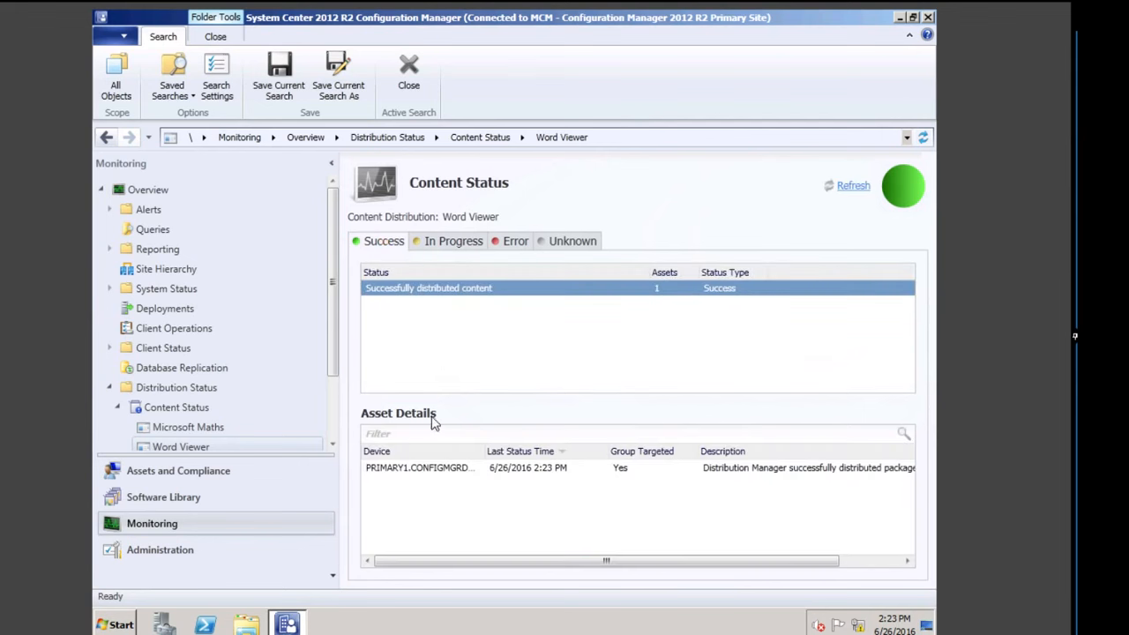
{"action": "left_click", "coordinate": [331, 423]}
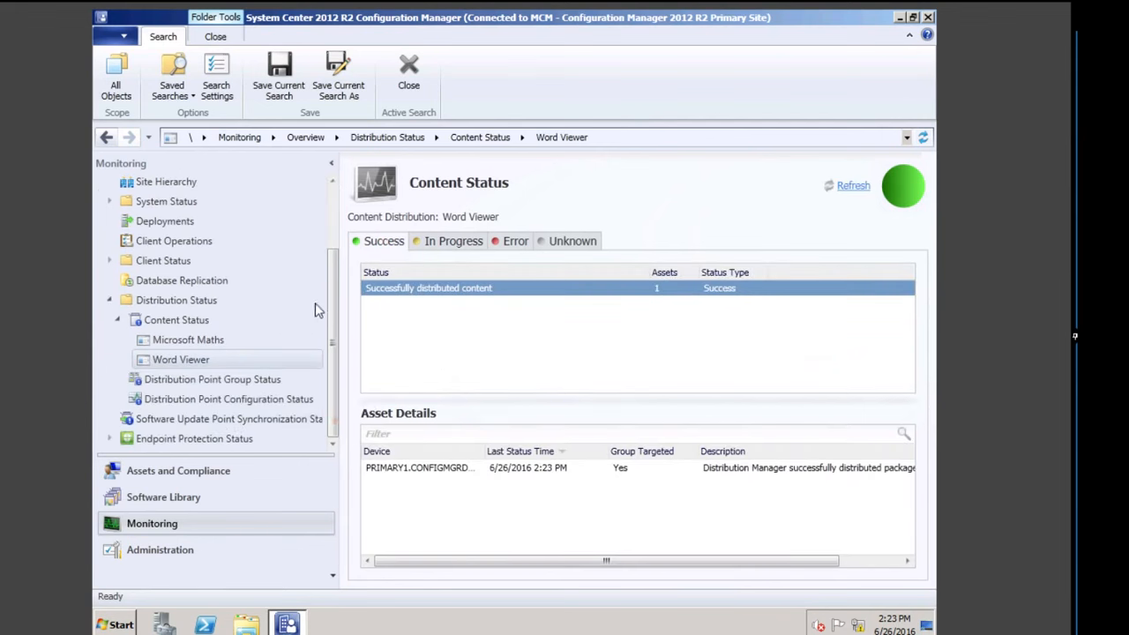
{"action": "left_click", "coordinate": [174, 319]}
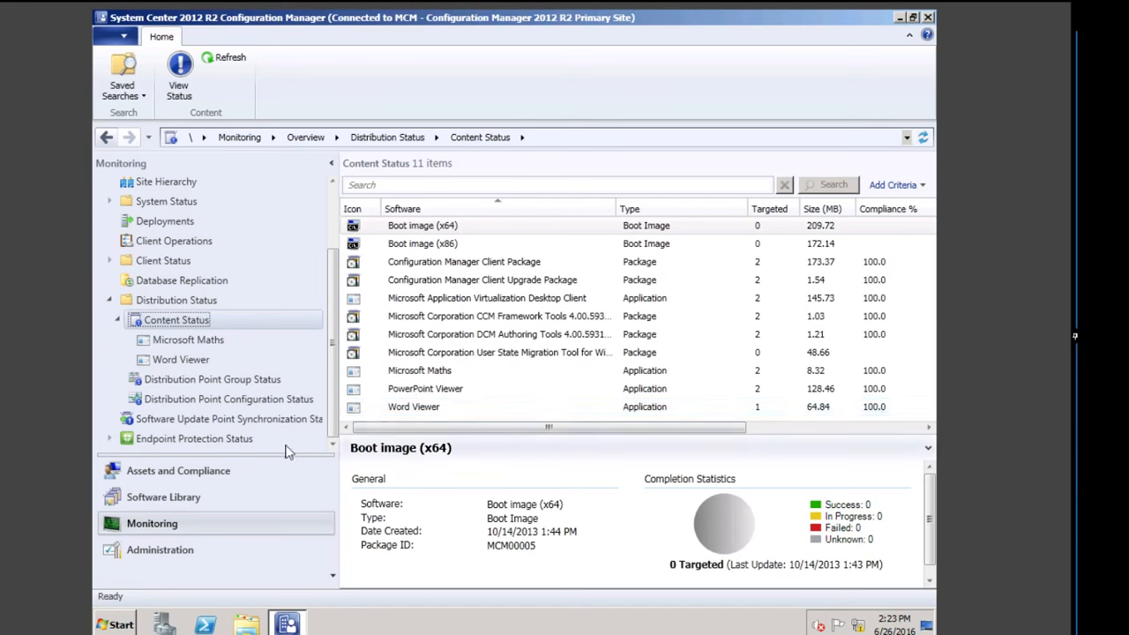
Step: Start another content distribution for Word Viewer with its associated dependencies and continue to the content destination settings
{"action": "left_click", "coordinate": [159, 550]}
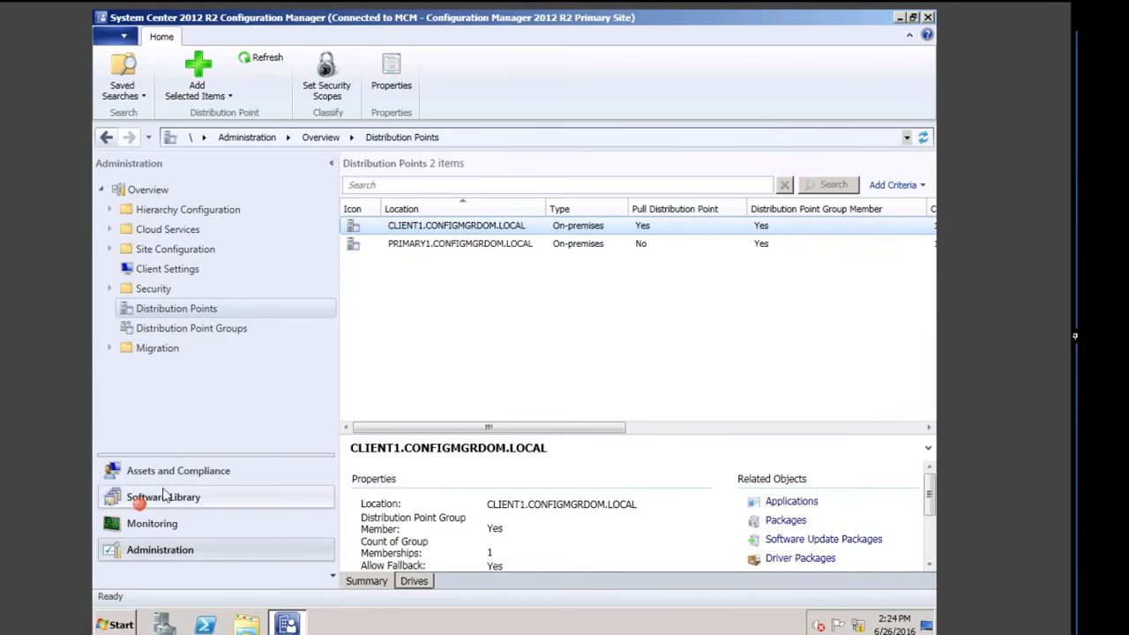
{"action": "left_click", "coordinate": [119, 498]}
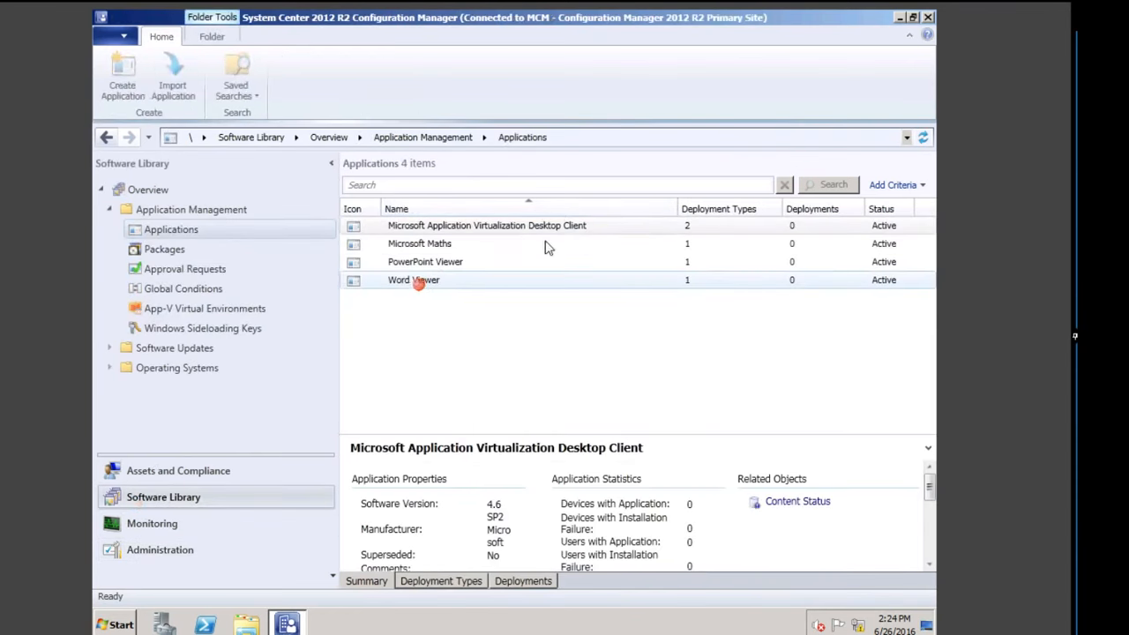
{"action": "left_click", "coordinate": [420, 280]}
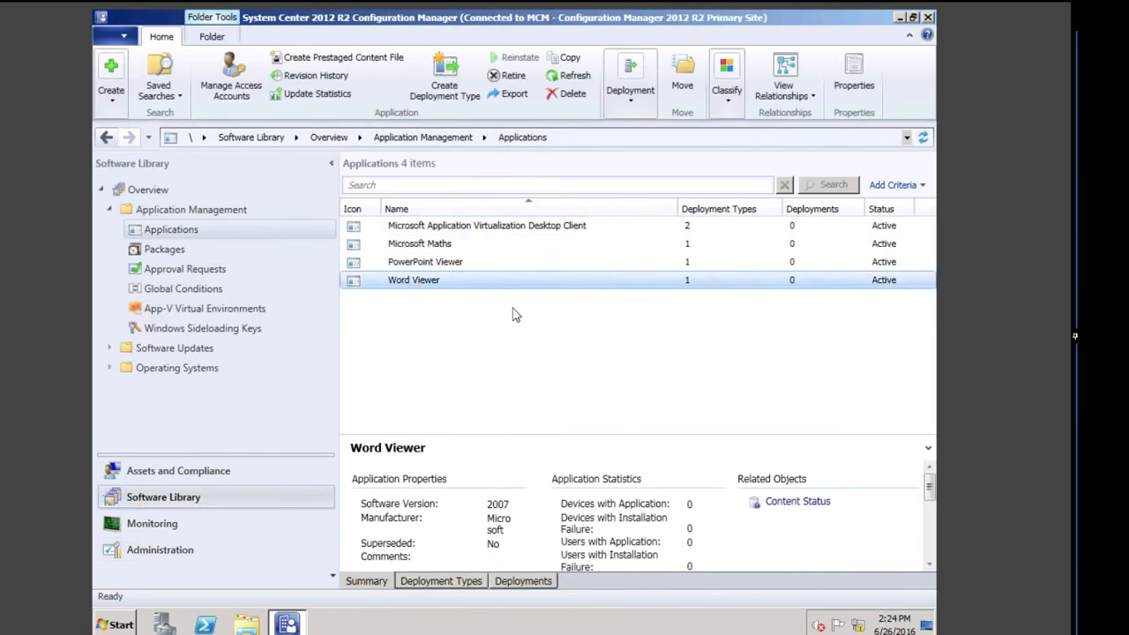
{"action": "left_click_drag", "start_coordinate": [416, 284], "coordinate": [435, 288]}
{"action": "right_click", "coordinate": [439, 285]}
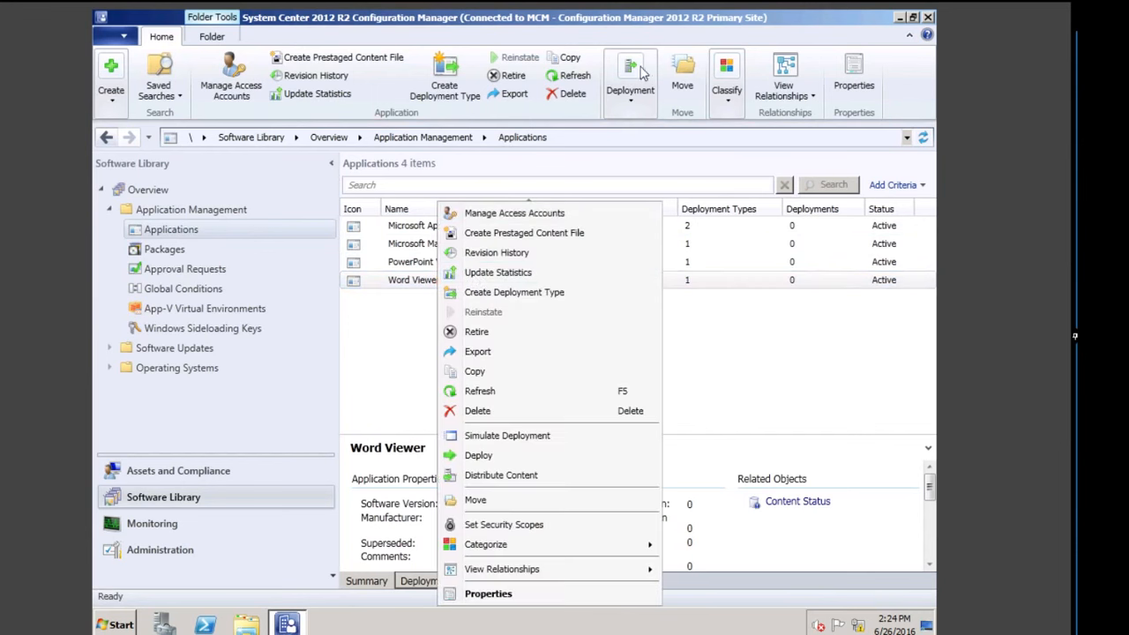
{"action": "left_click", "coordinate": [628, 99]}
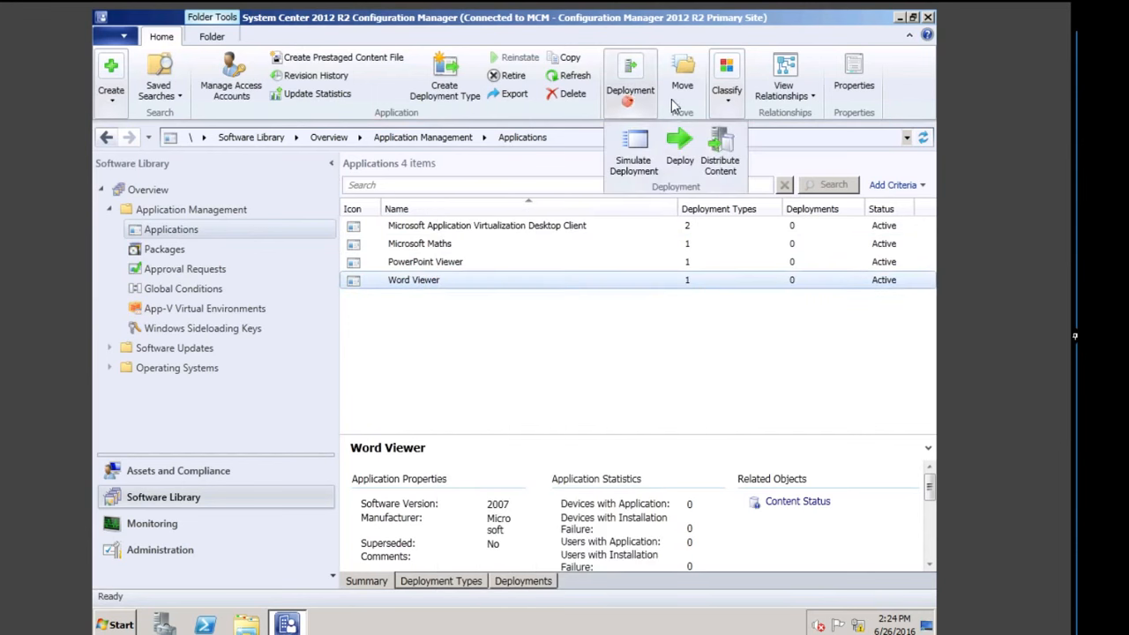
{"action": "left_click", "coordinate": [724, 155]}
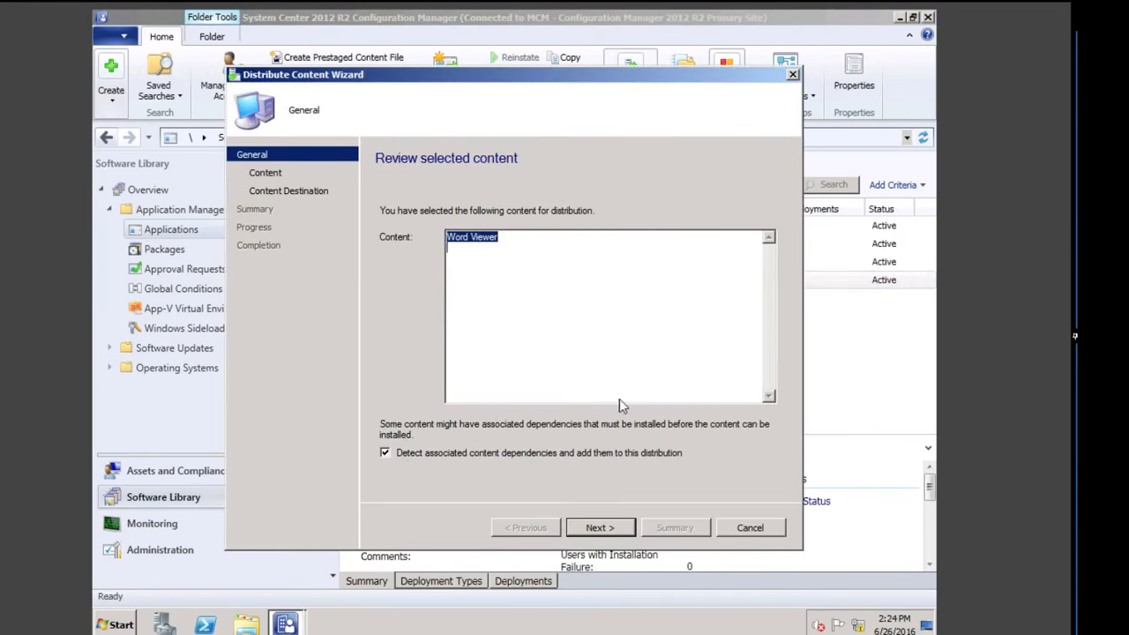
{"action": "left_click", "coordinate": [594, 528]}
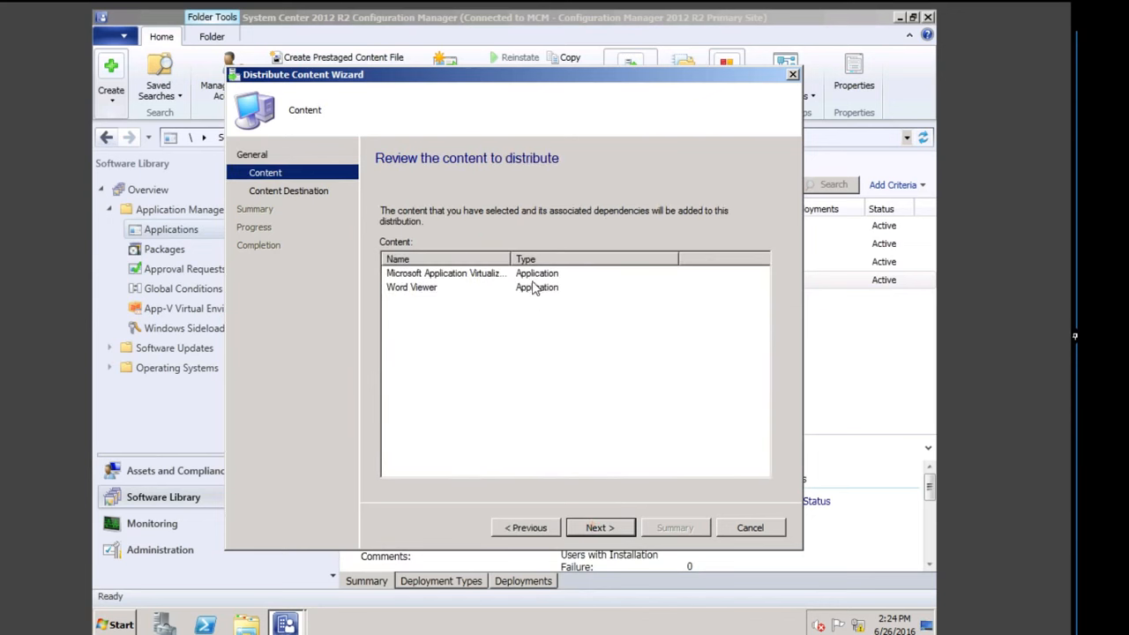
{"action": "left_click", "coordinate": [589, 528]}
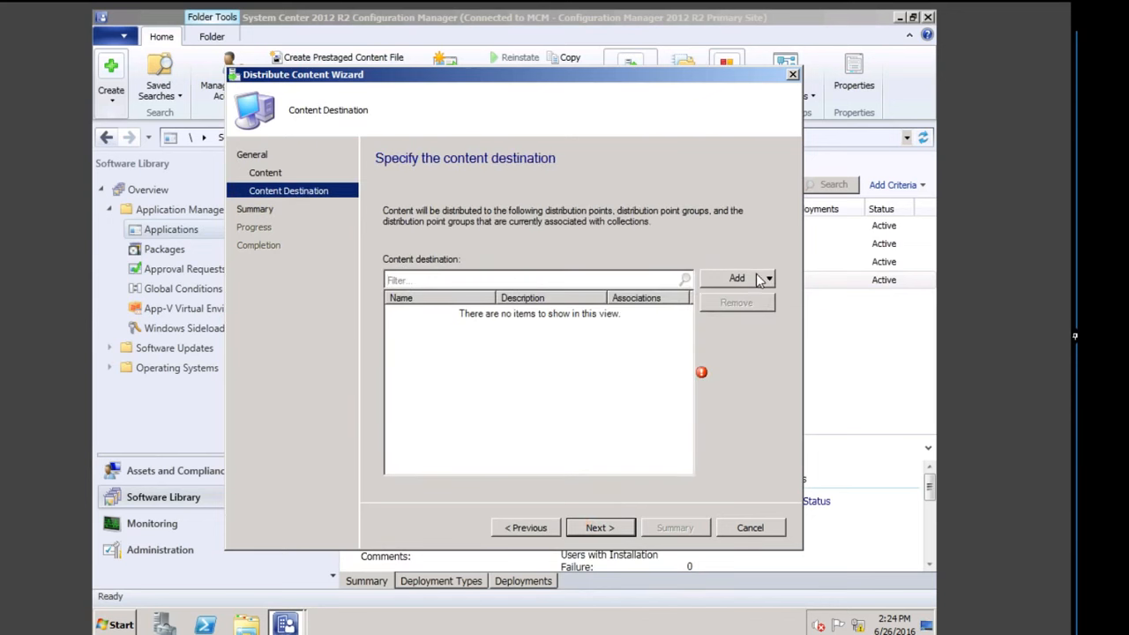
Step: Add the CLIENT1.CONFIGMGRDOM.LOCAL distribution point as the destination and complete the Word Viewer distribution to it
{"action": "left_click", "coordinate": [768, 281]}
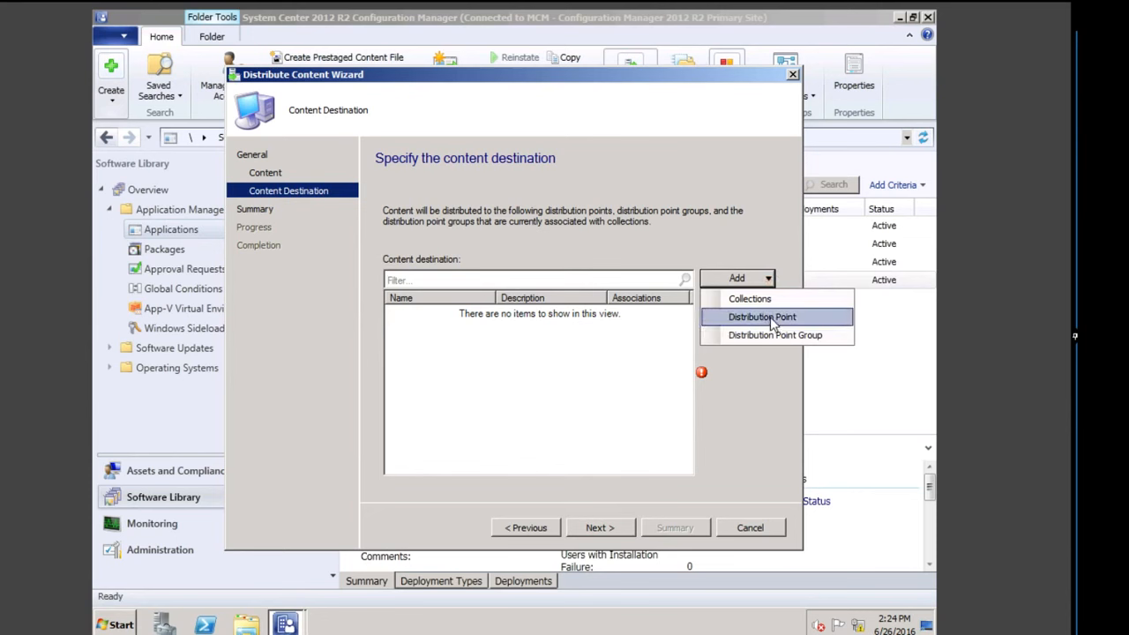
{"action": "left_click", "coordinate": [764, 317]}
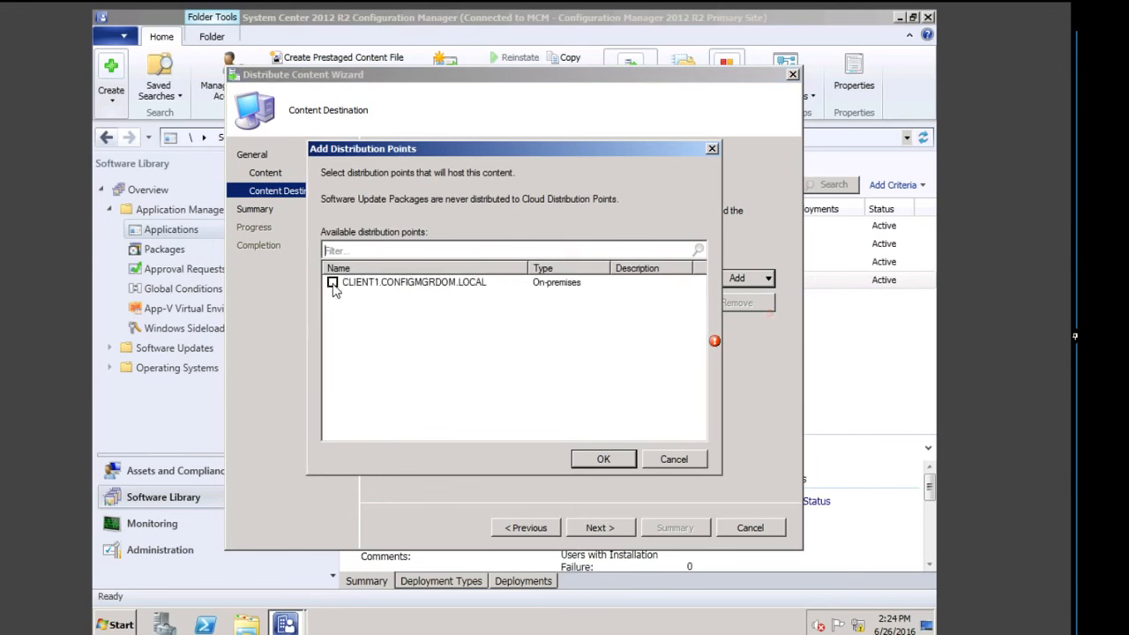
{"action": "left_click", "coordinate": [333, 282]}
{"action": "left_click", "coordinate": [607, 459]}
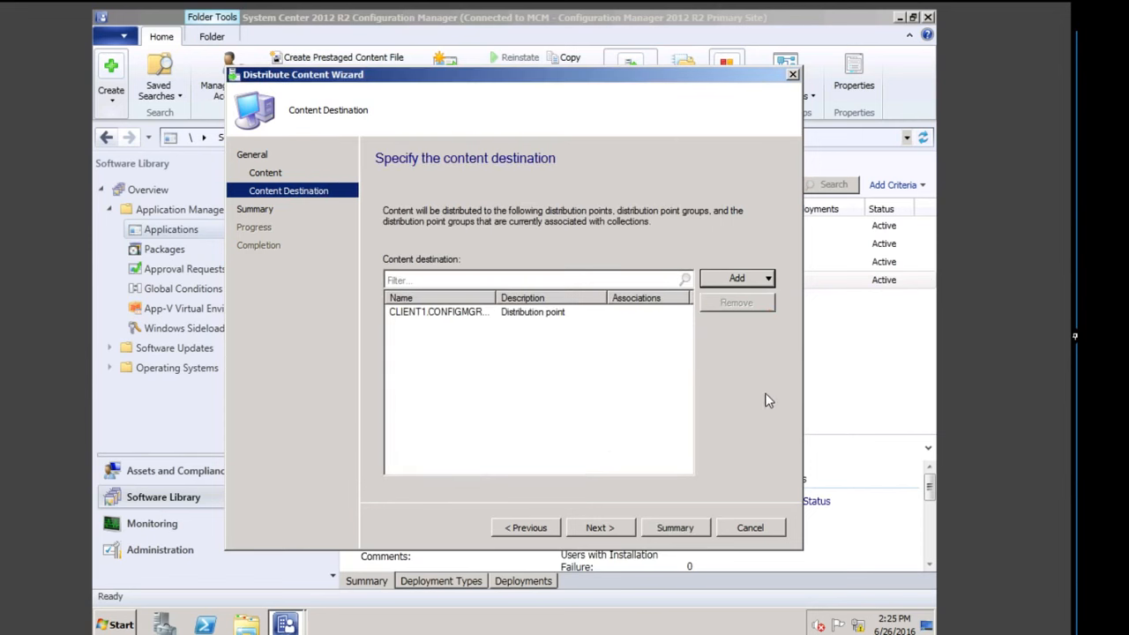
{"action": "left_click", "coordinate": [610, 523]}
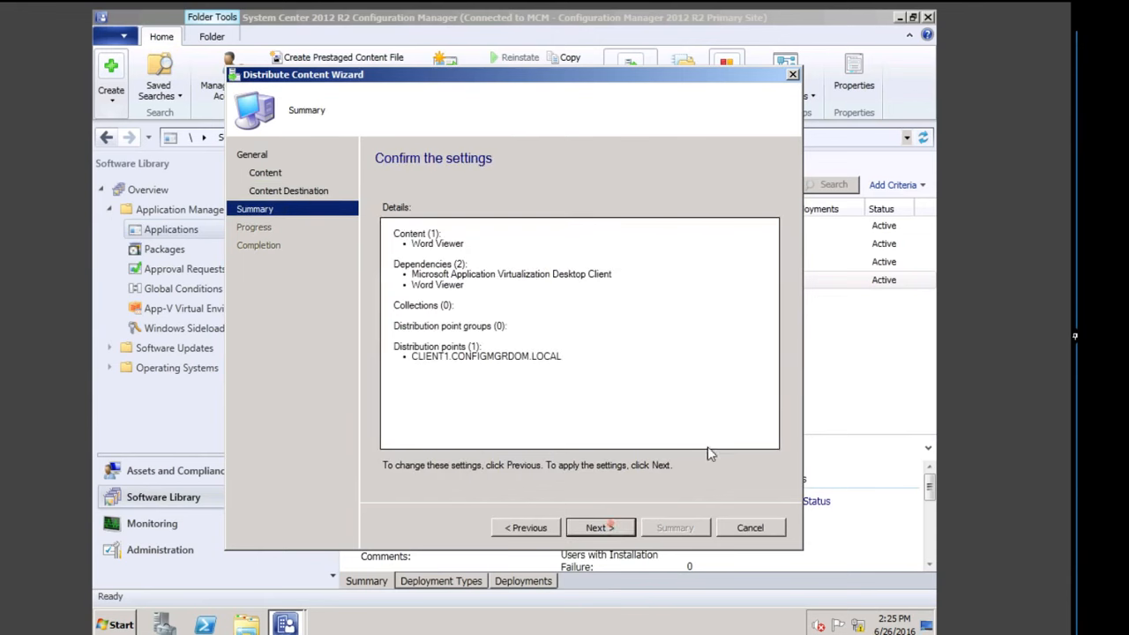
{"action": "left_click", "coordinate": [600, 527]}
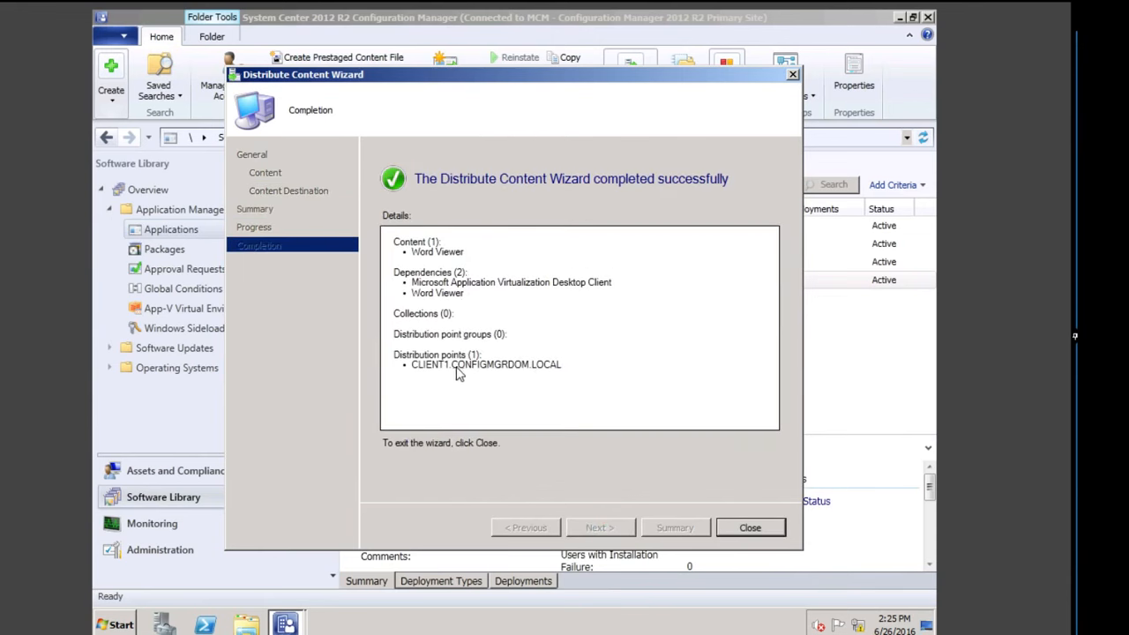
{"action": "left_click", "coordinate": [746, 533]}
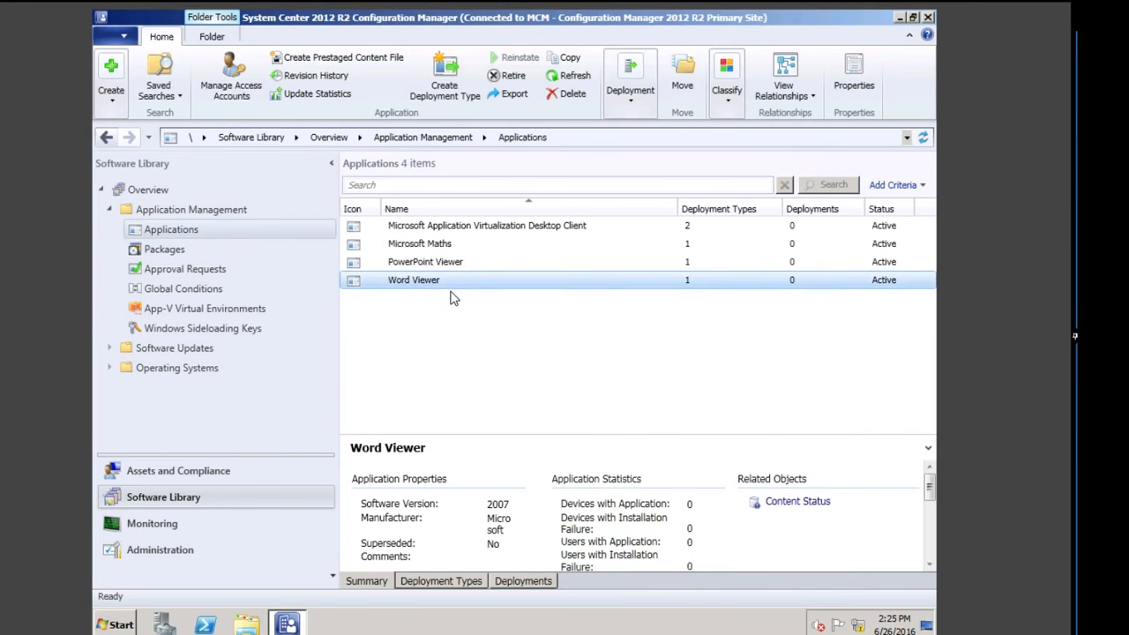
Step: Open the detailed content status of the Word Viewer application from the Monitoring workspace
{"action": "left_click", "coordinate": [155, 524]}
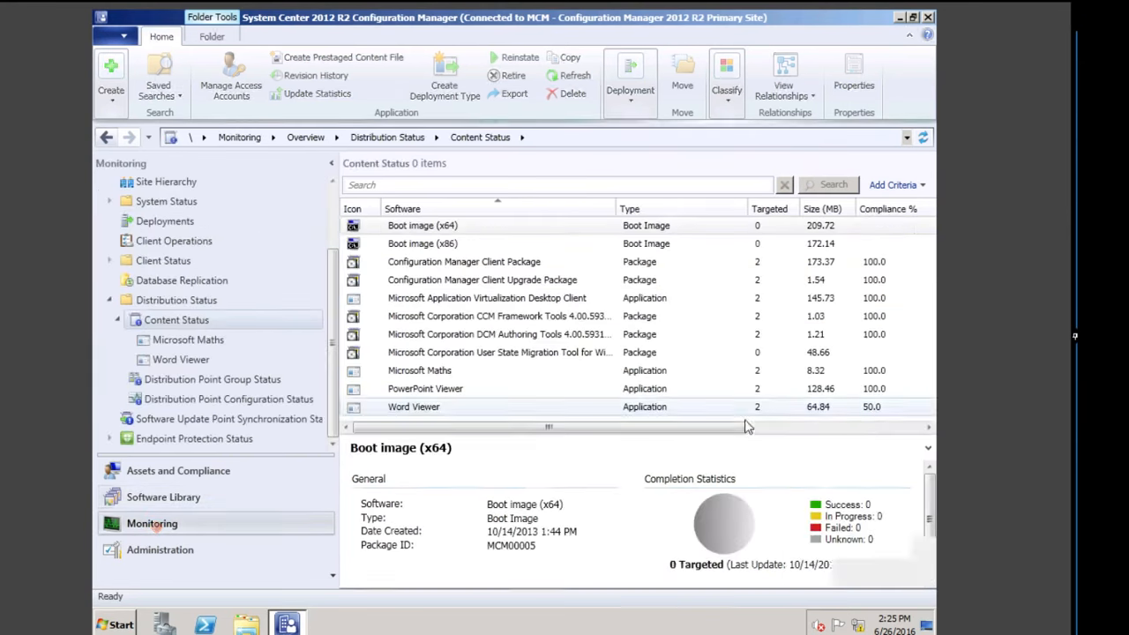
{"action": "left_click", "coordinate": [402, 407]}
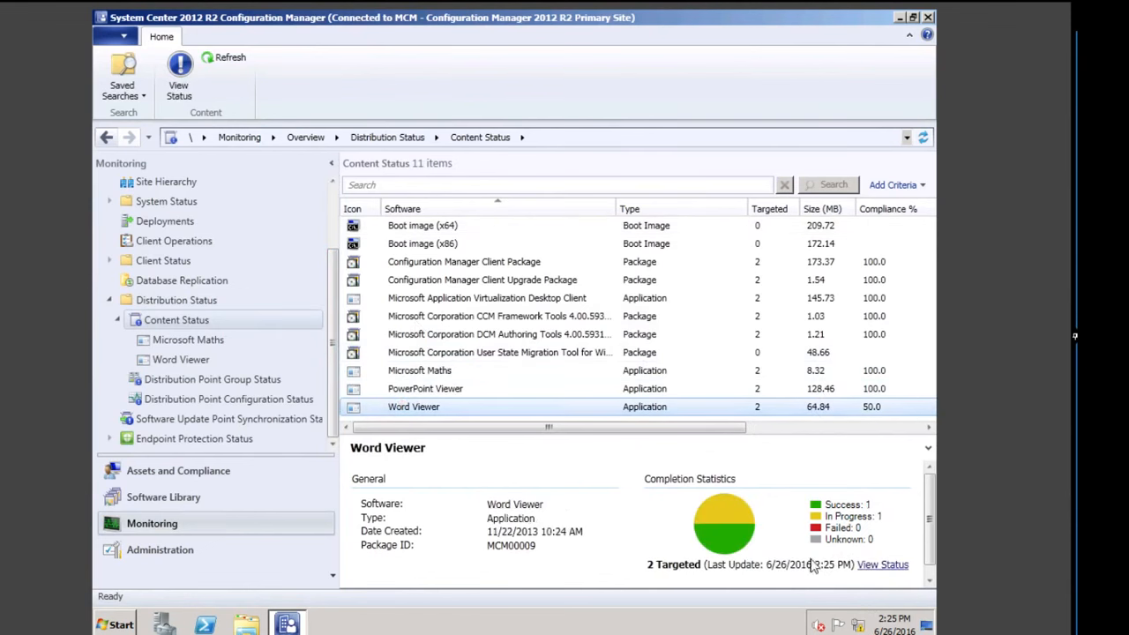
{"action": "left_click", "coordinate": [882, 565]}
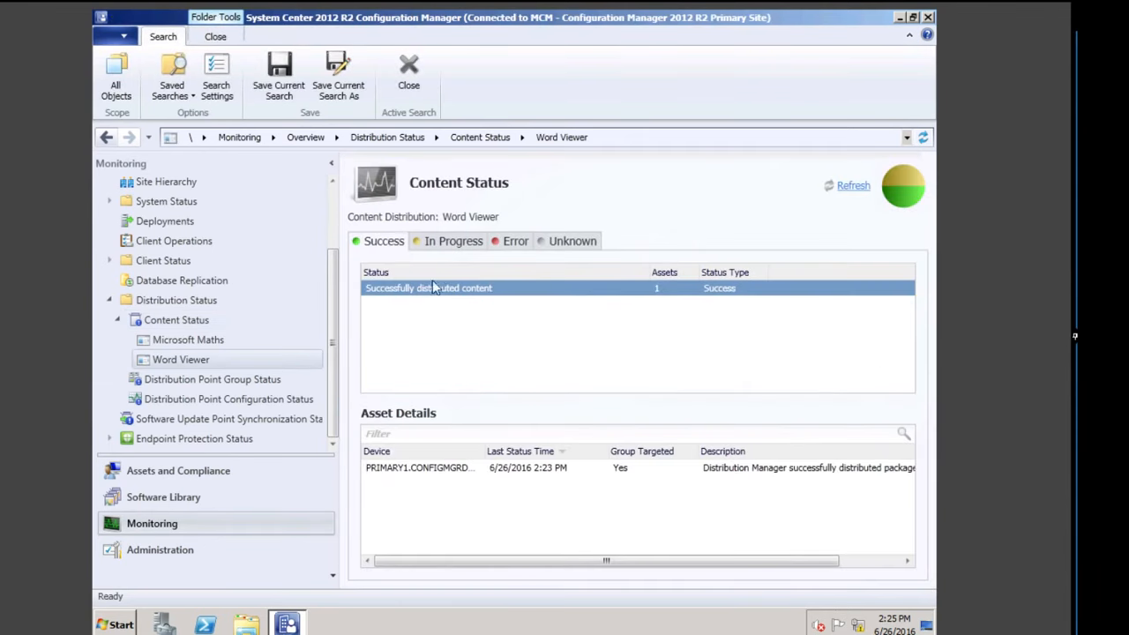
Step: Read the full in-progress asset message for the CLIENT1.CONFIGMGRDOM.LOCAL distribution point, then close it
{"action": "left_click", "coordinate": [453, 245]}
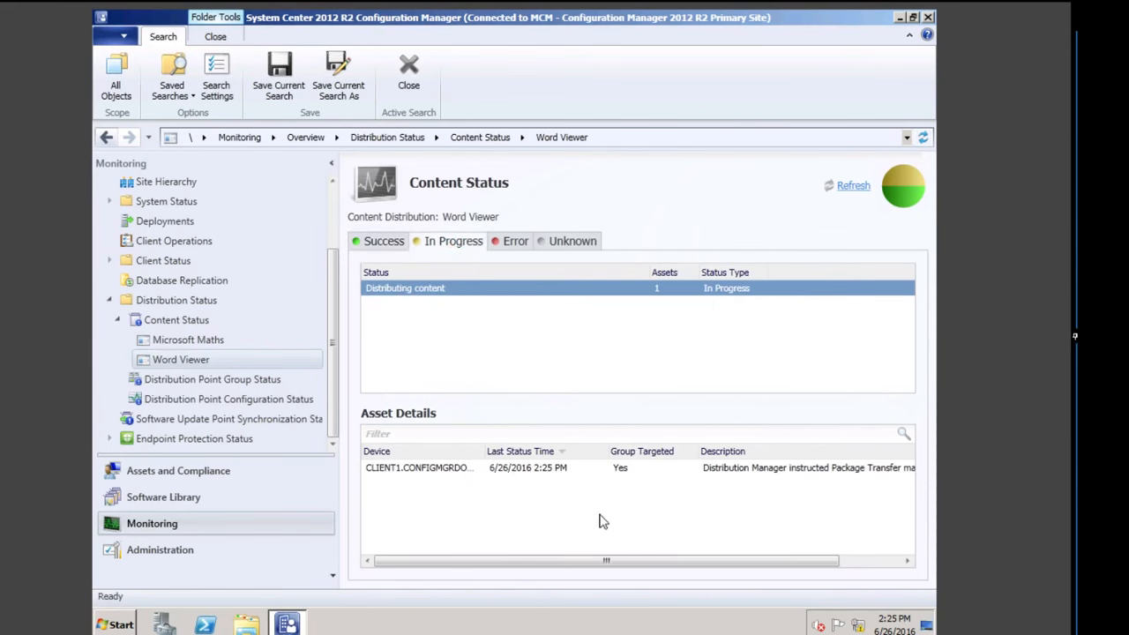
{"action": "left_click_drag", "start_coordinate": [648, 561], "coordinate": [724, 572]}
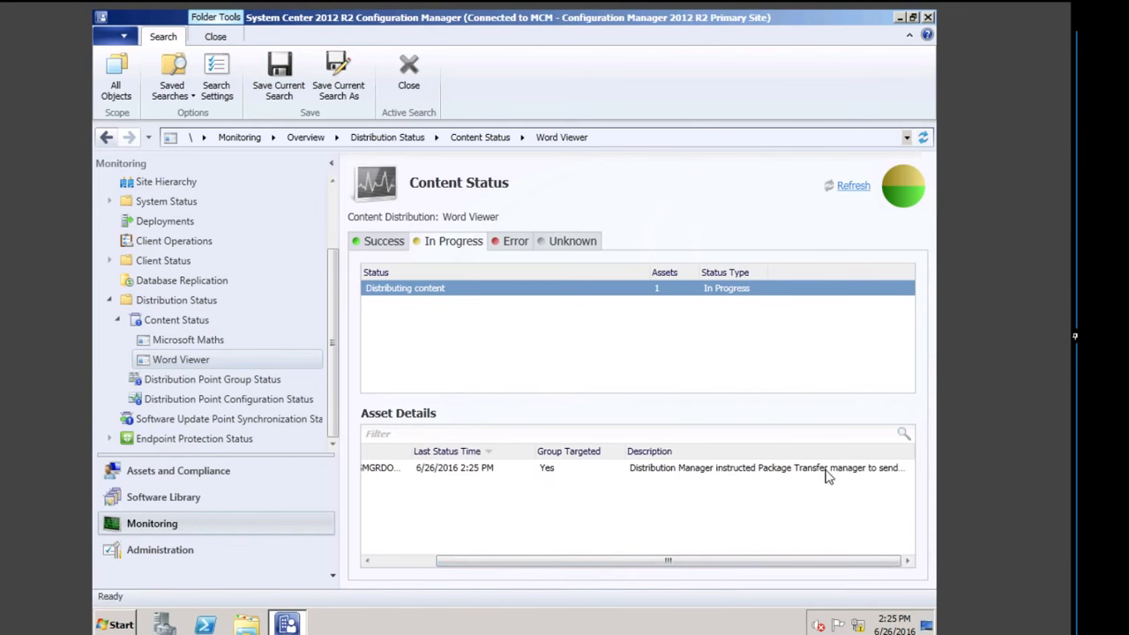
{"action": "left_click", "coordinate": [825, 473]}
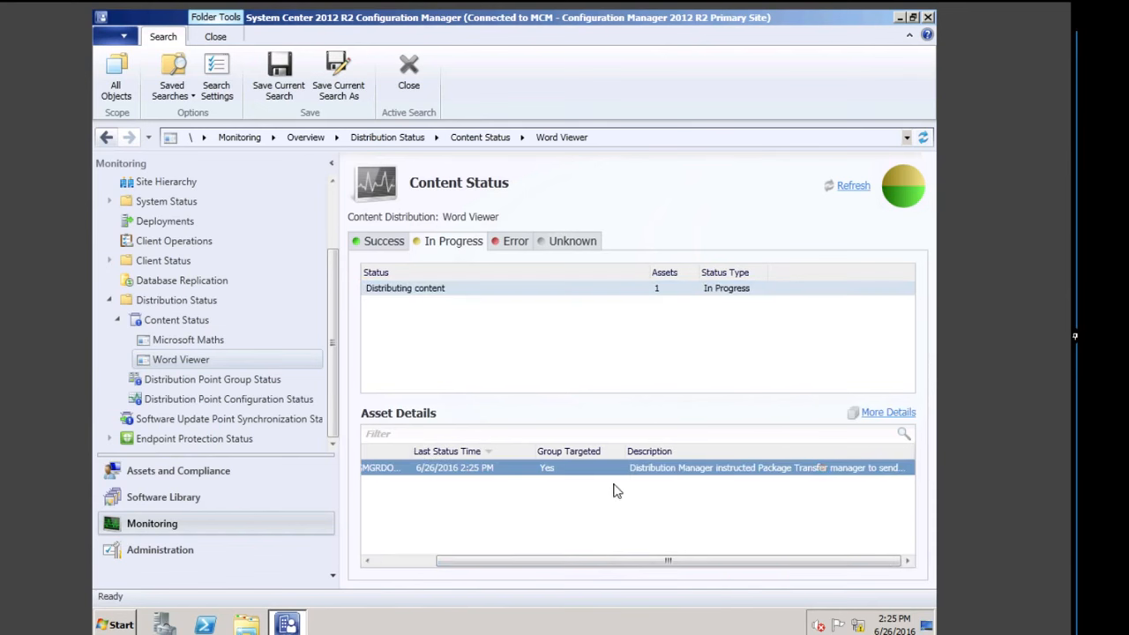
{"action": "double_click", "coordinate": [643, 474]}
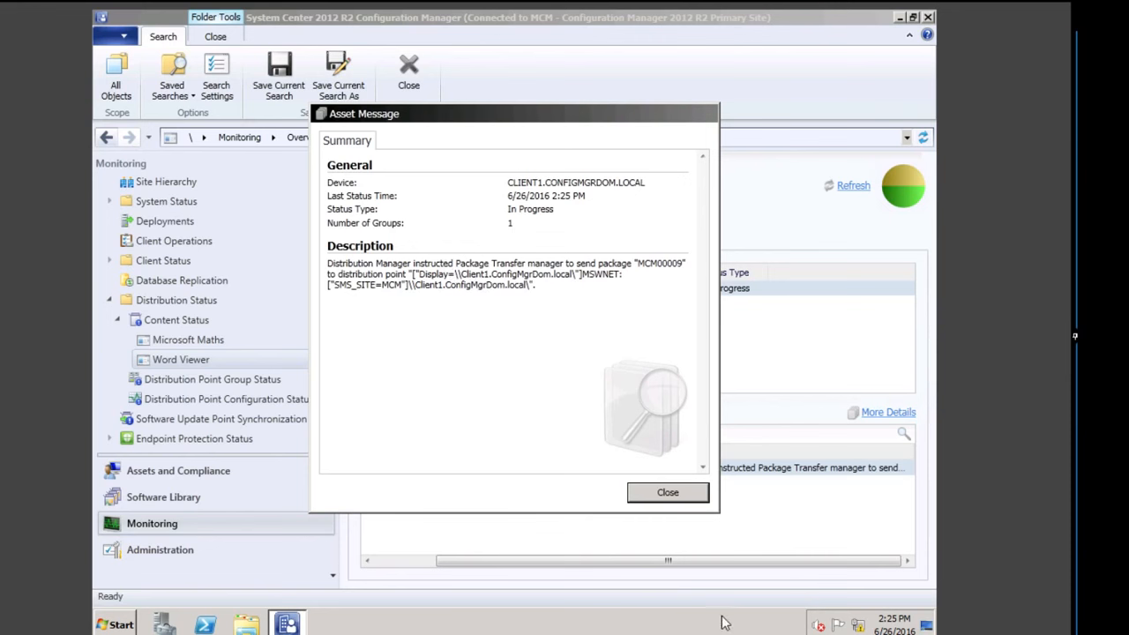
{"action": "left_click", "coordinate": [668, 495]}
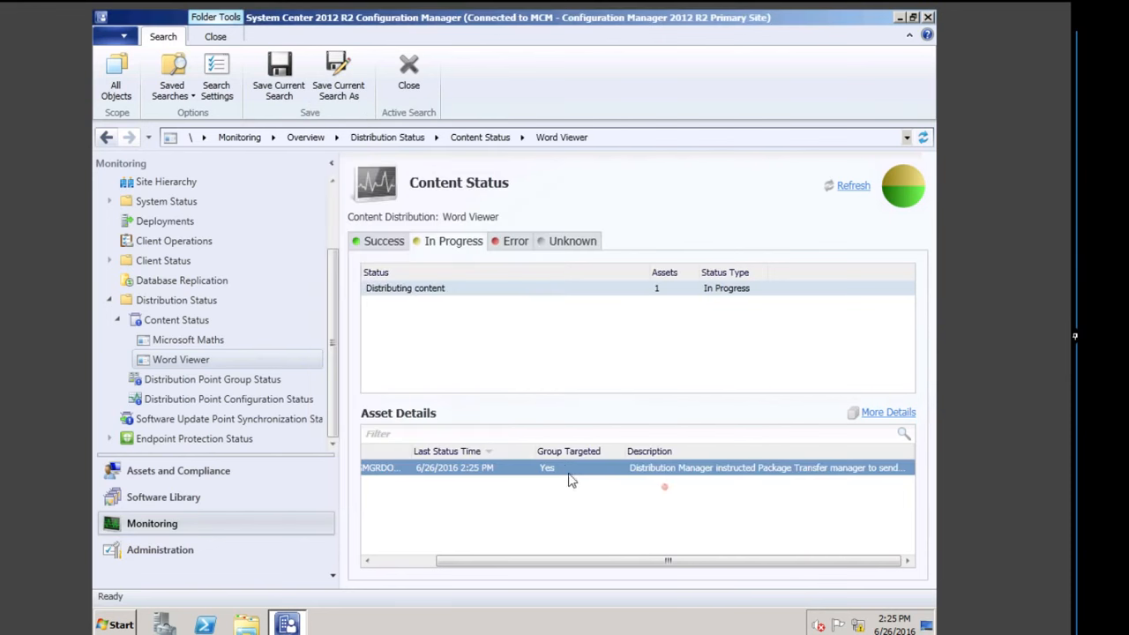
Step: Check the error and success entries of the Word Viewer distribution and refresh its status
{"action": "left_click", "coordinate": [514, 245]}
{"action": "left_click", "coordinate": [386, 243]}
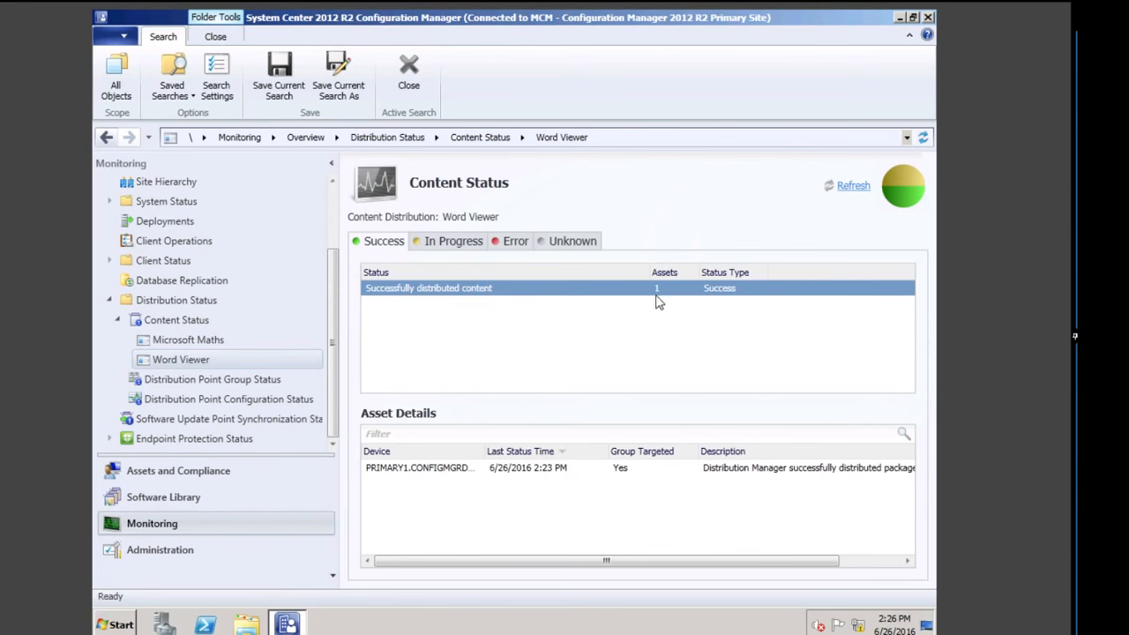
{"action": "left_click", "coordinate": [845, 188]}
{"action": "left_click", "coordinate": [851, 187]}
Step: Return to the in-progress entries and reread the CLIENT1.CONFIGMGRDOM.LOCAL asset message after the refresh
{"action": "left_click", "coordinate": [444, 243]}
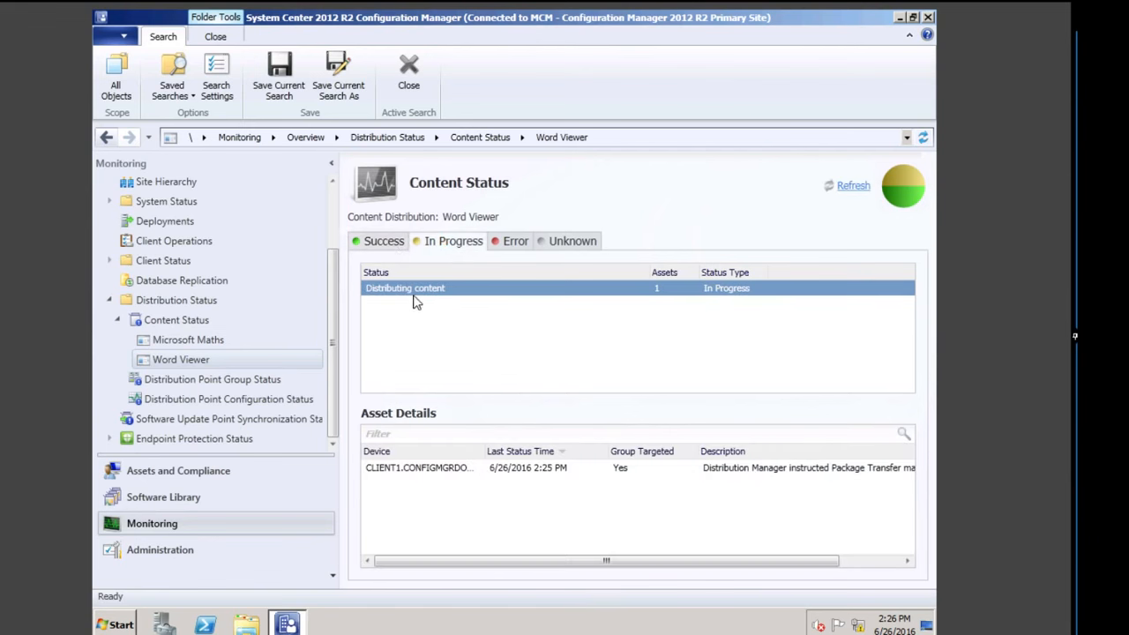
{"action": "double_click", "coordinate": [768, 469]}
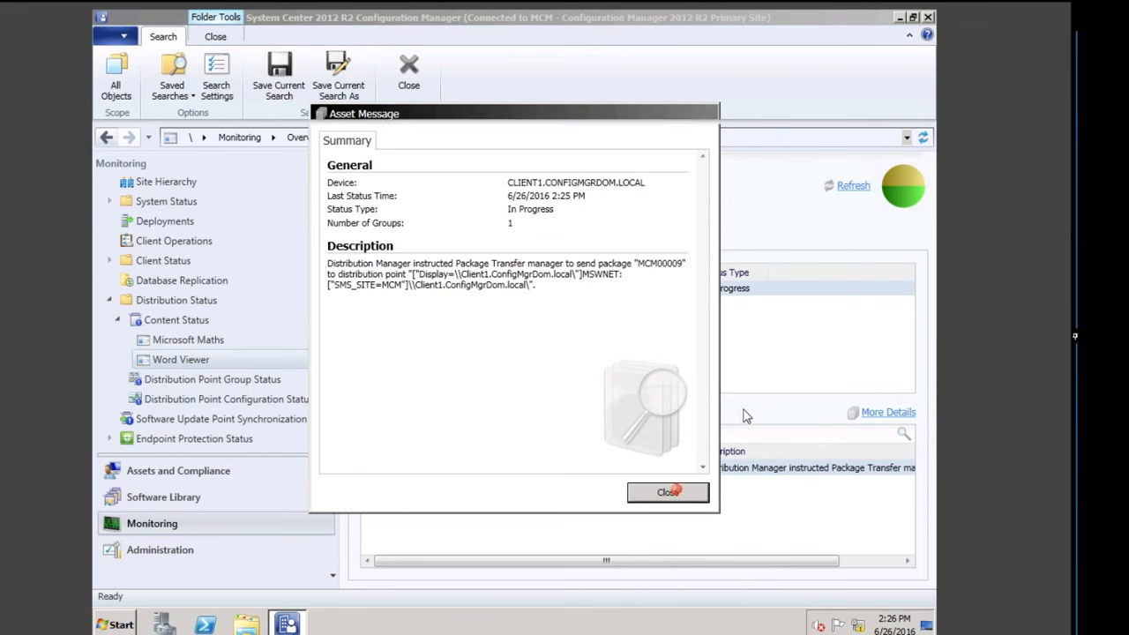
{"action": "left_click", "coordinate": [677, 495]}
Step: Refresh the Word Viewer status twice to follow the pull distribution point's download, then check the success entries
{"action": "left_click", "coordinate": [852, 185]}
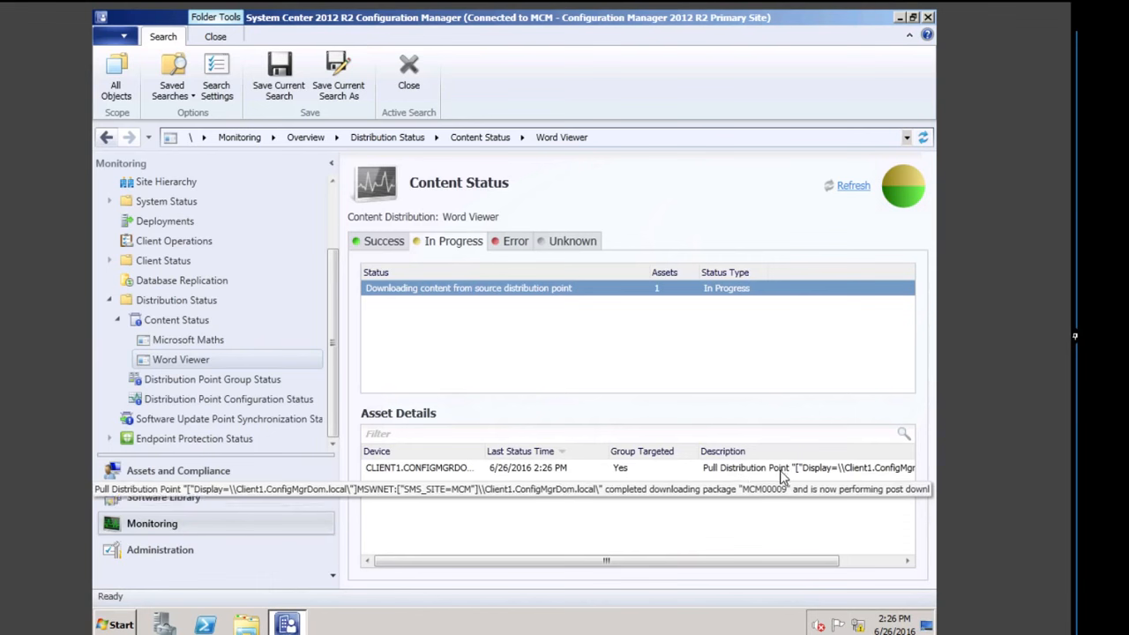
{"action": "left_click", "coordinate": [854, 186]}
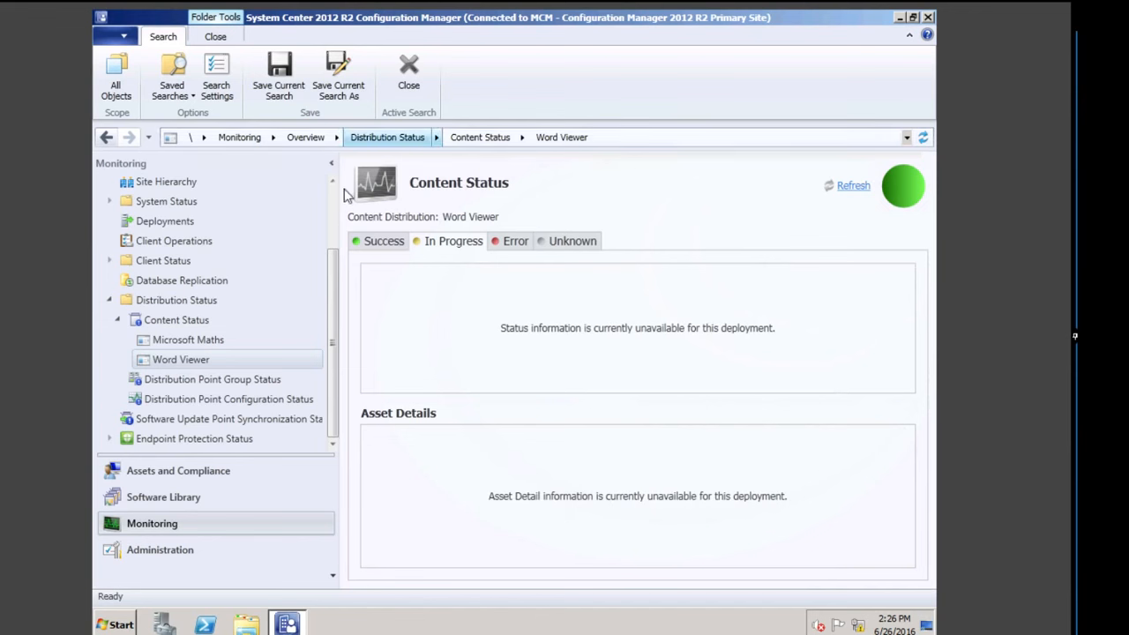
{"action": "left_click", "coordinate": [383, 240]}
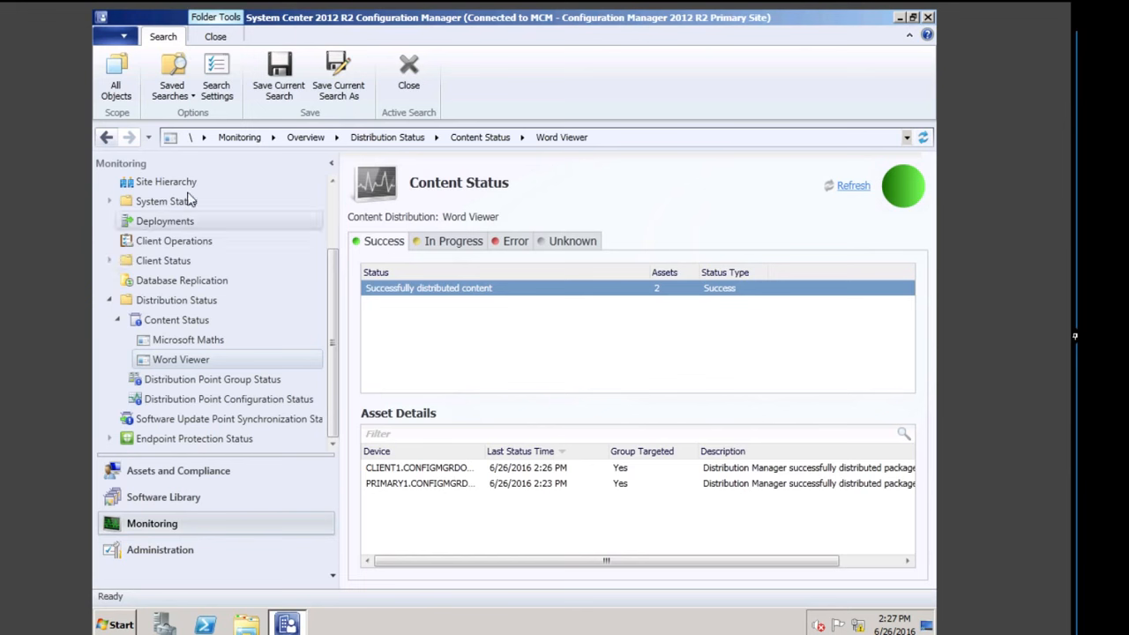
Step: Open the Software Distribution - Content category among the Monitoring reports
{"action": "left_click", "coordinate": [331, 196]}
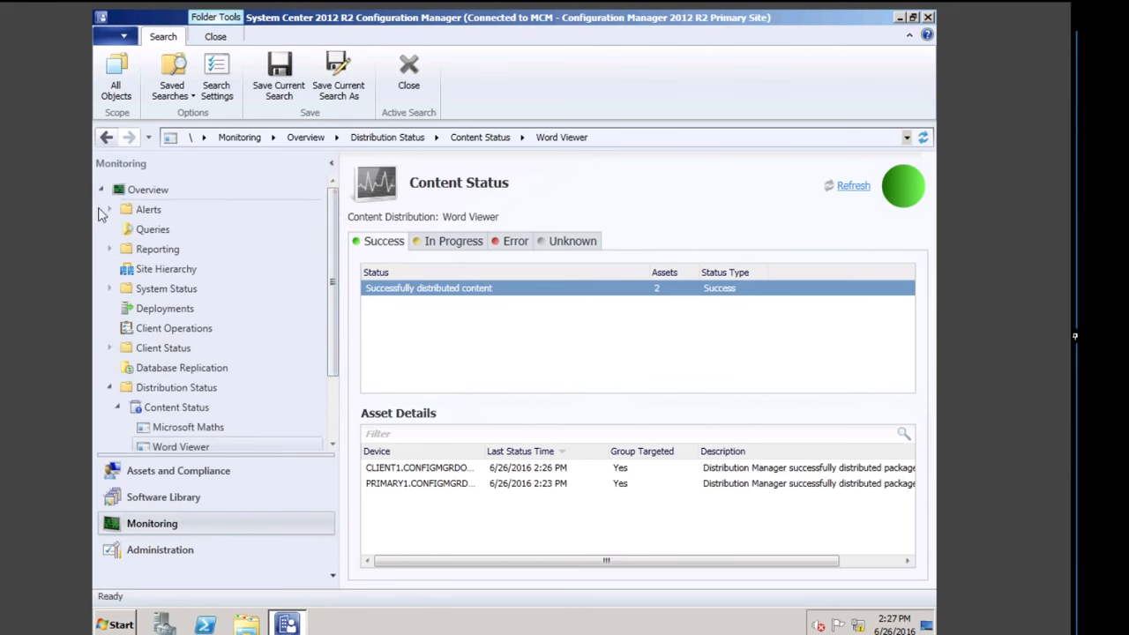
{"action": "left_click", "coordinate": [110, 250]}
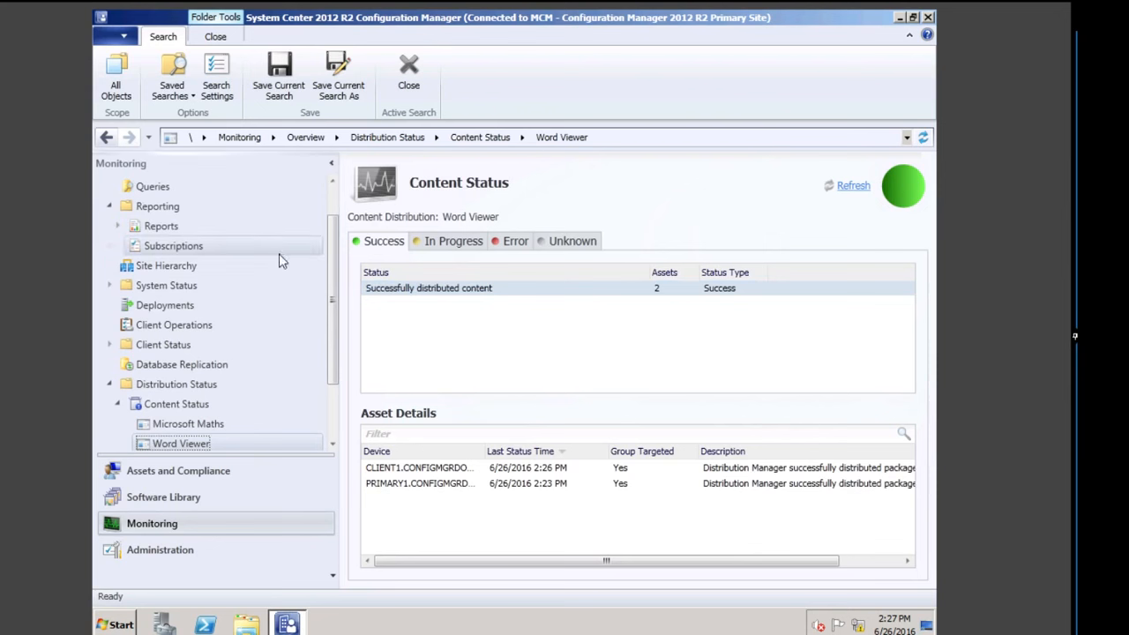
{"action": "left_click", "coordinate": [117, 226]}
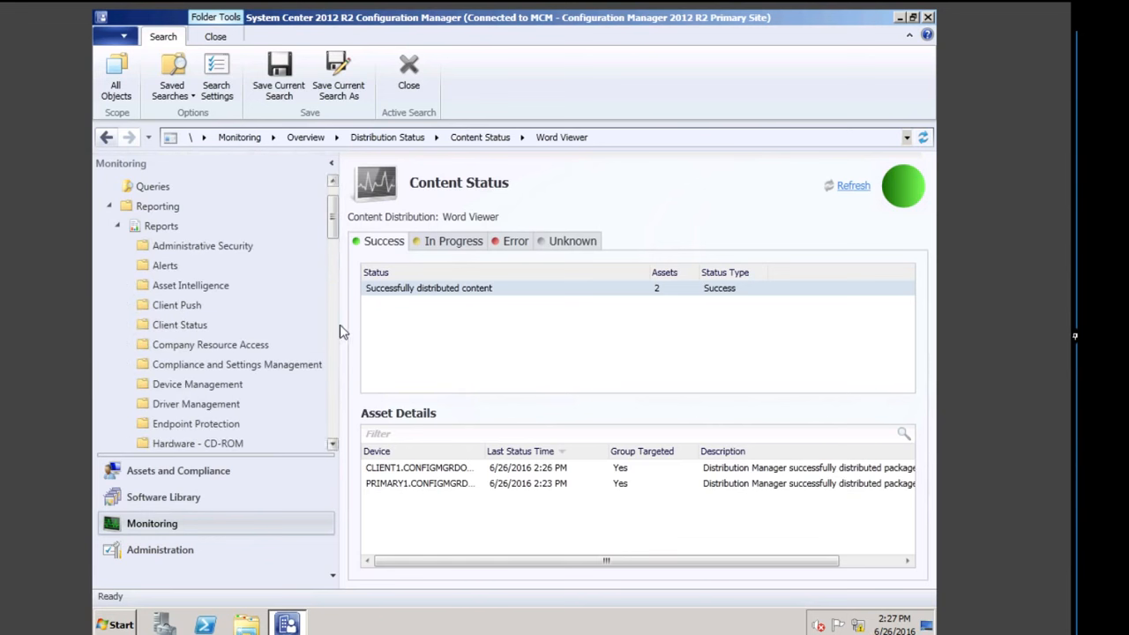
{"action": "left_click", "coordinate": [333, 349]}
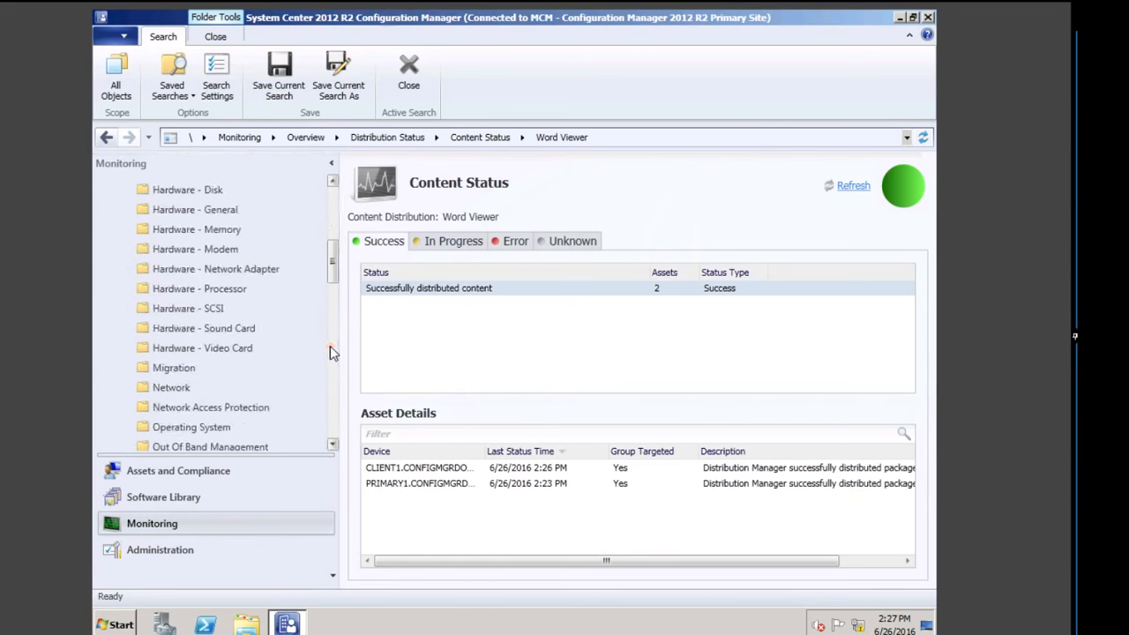
{"action": "left_click", "coordinate": [334, 403]}
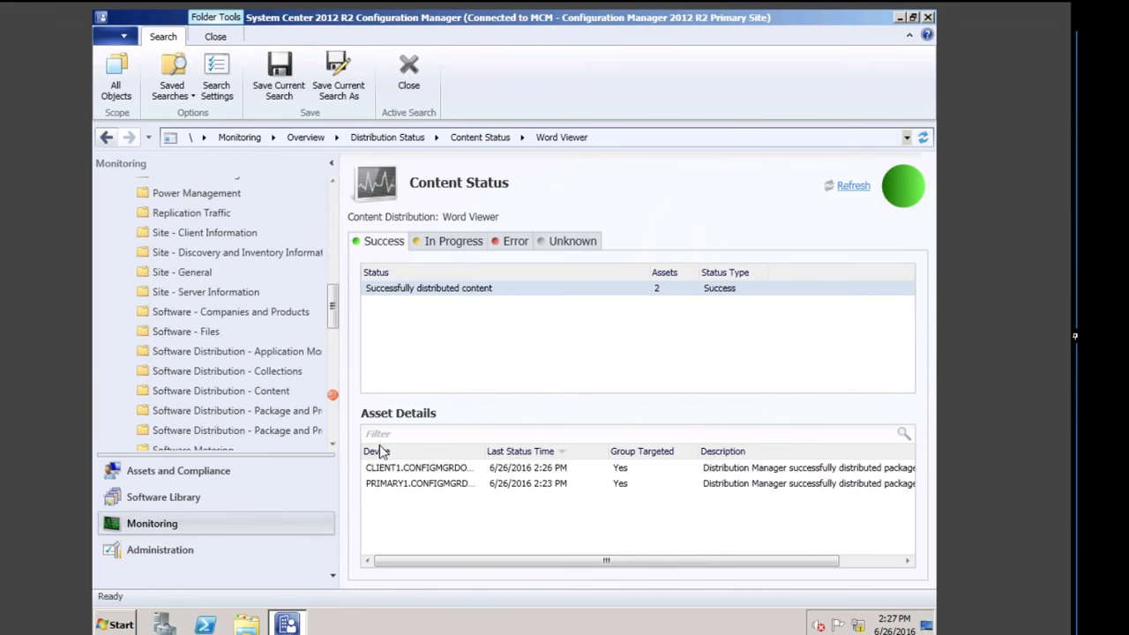
{"action": "left_click", "coordinate": [202, 402]}
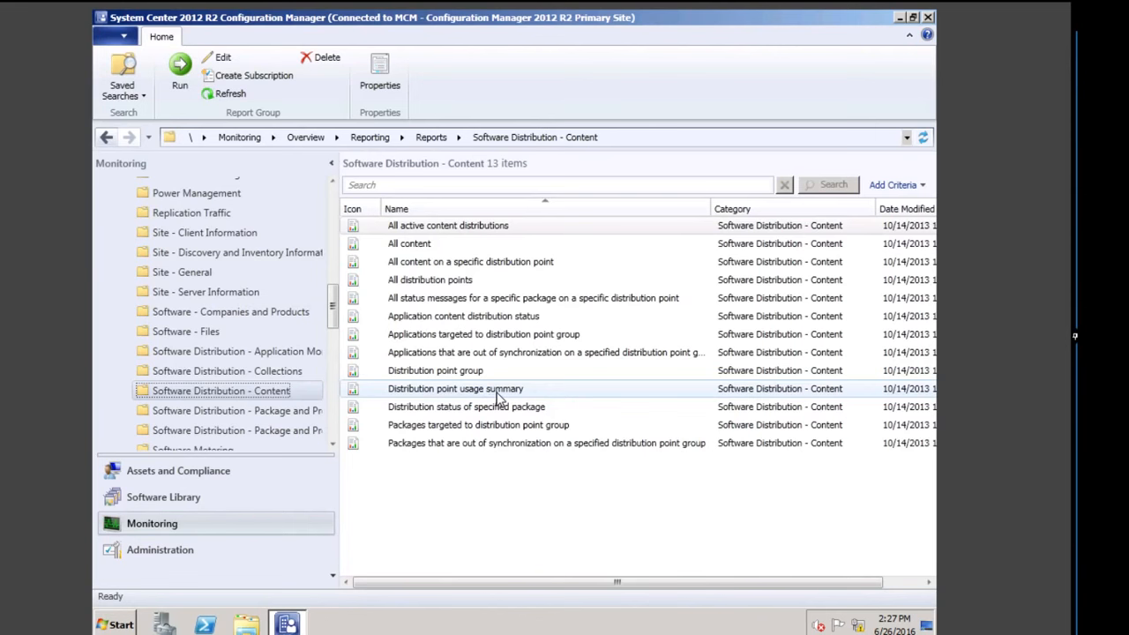
Step: Run the Distribution point usage summary report for CLIENT1.CONFIGMGRDOM.LOCAL
{"action": "double_click", "coordinate": [497, 391]}
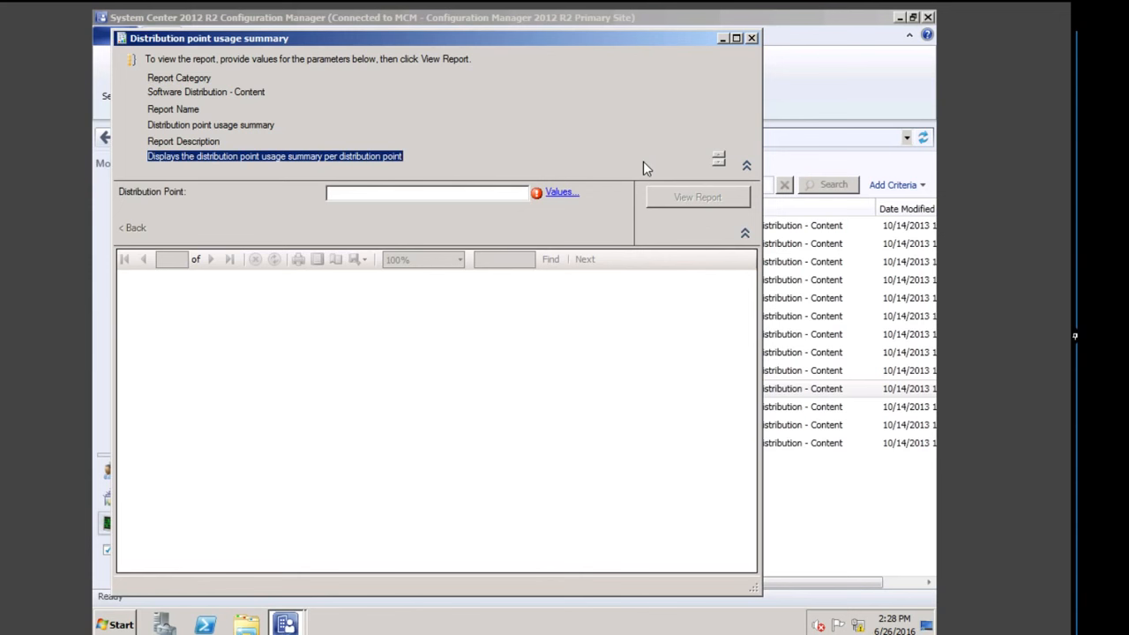
{"action": "left_click", "coordinate": [561, 193]}
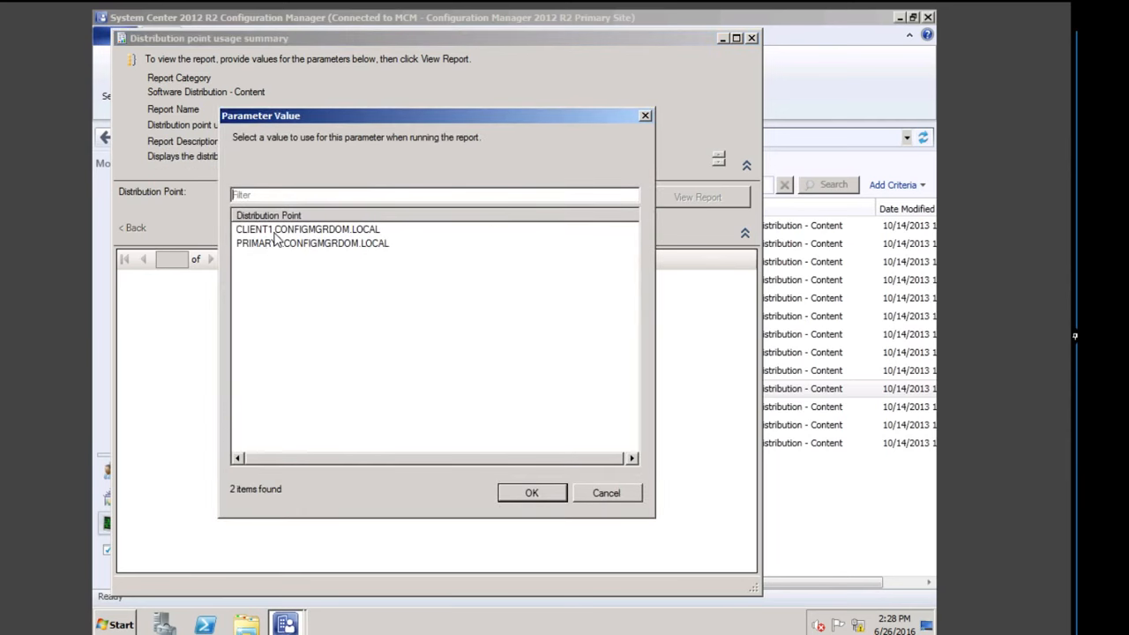
{"action": "double_click", "coordinate": [275, 232]}
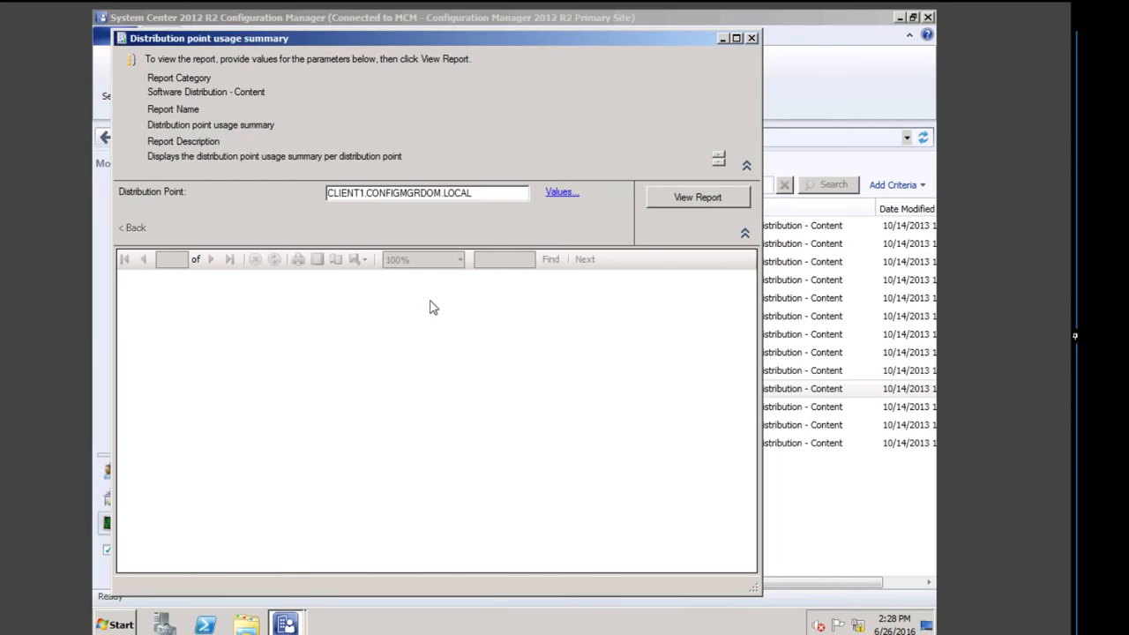
{"action": "left_click", "coordinate": [681, 200]}
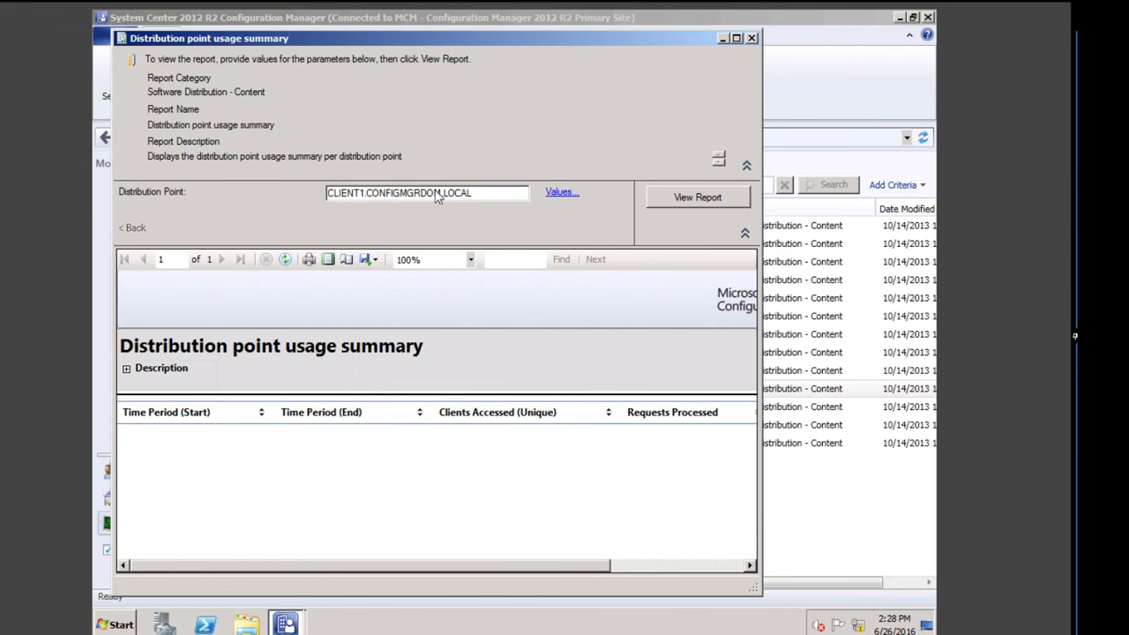
Step: Rerun the usage summary report for PRIMARY1.CONFIGMGRDOM.LOCAL and examine all its columns through Bytes Sent (MB)
{"action": "left_click", "coordinate": [561, 192]}
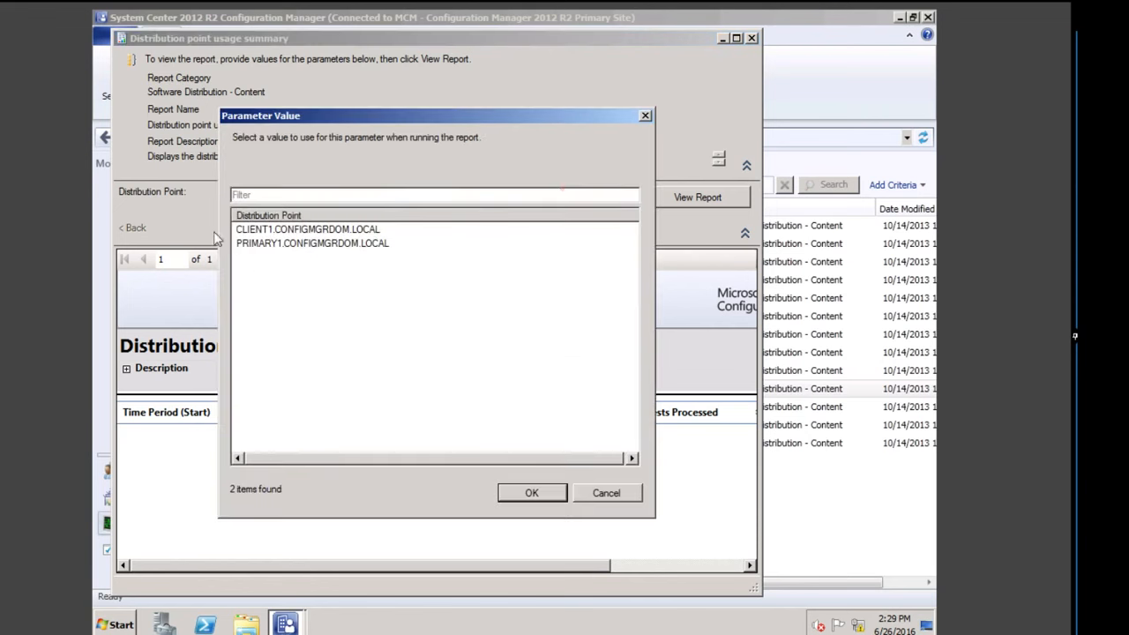
{"action": "double_click", "coordinate": [276, 252]}
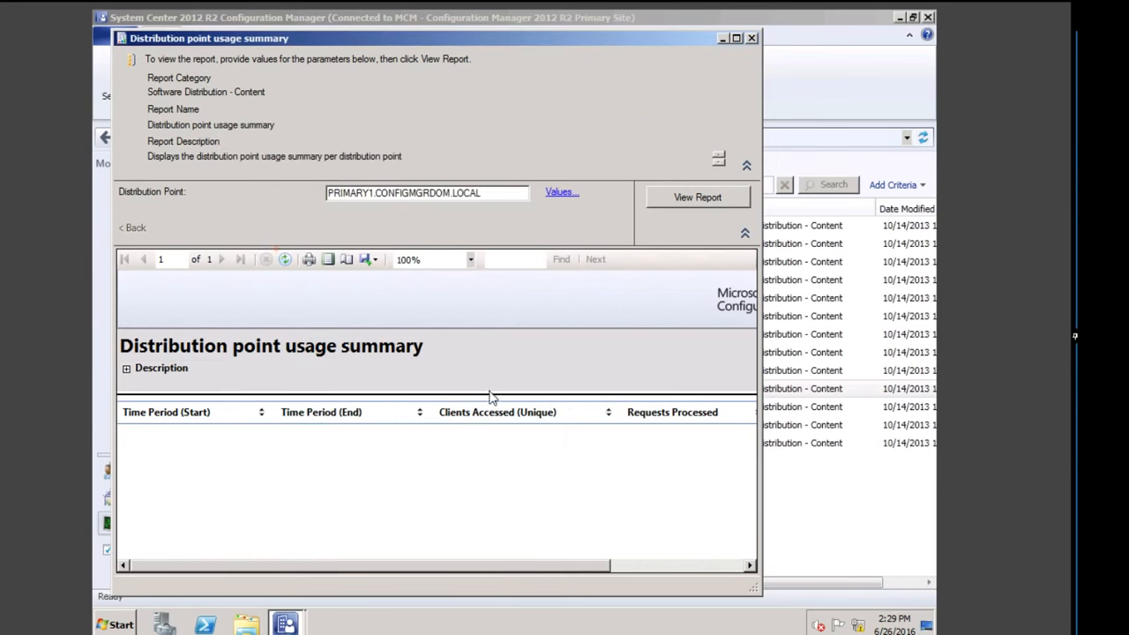
{"action": "left_click", "coordinate": [691, 196]}
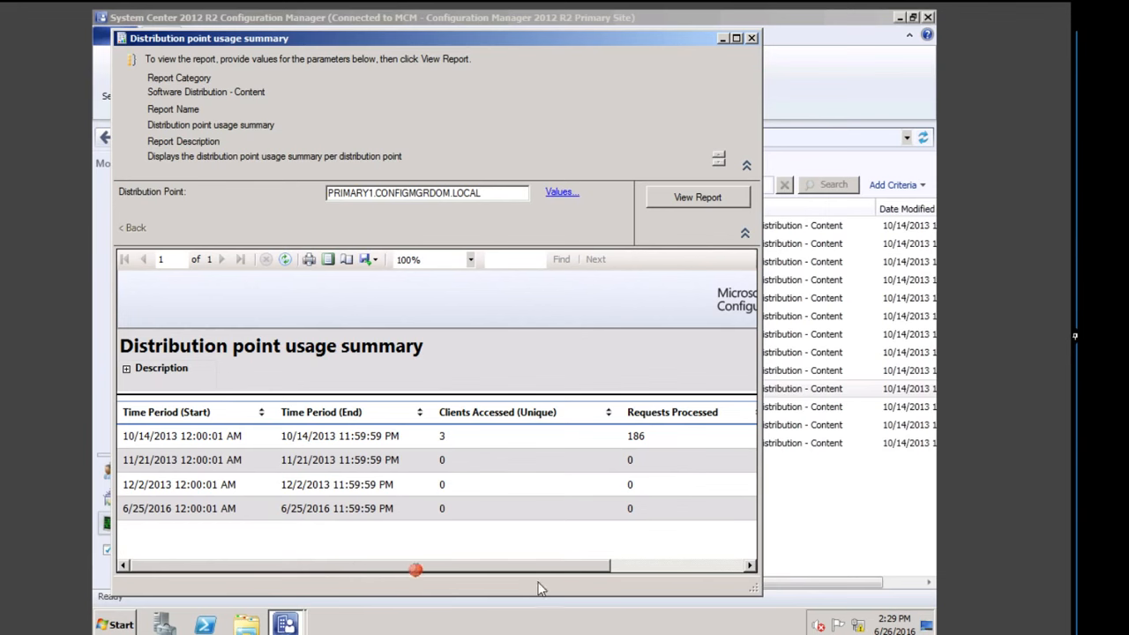
{"action": "left_click_drag", "start_coordinate": [541, 588], "coordinate": [692, 586]}
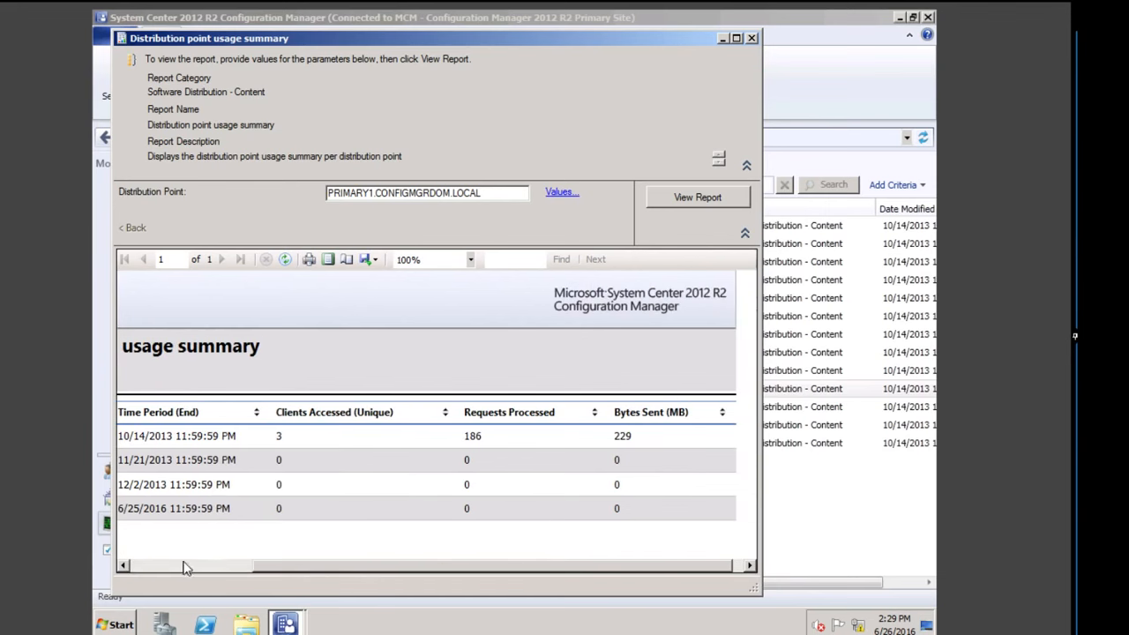